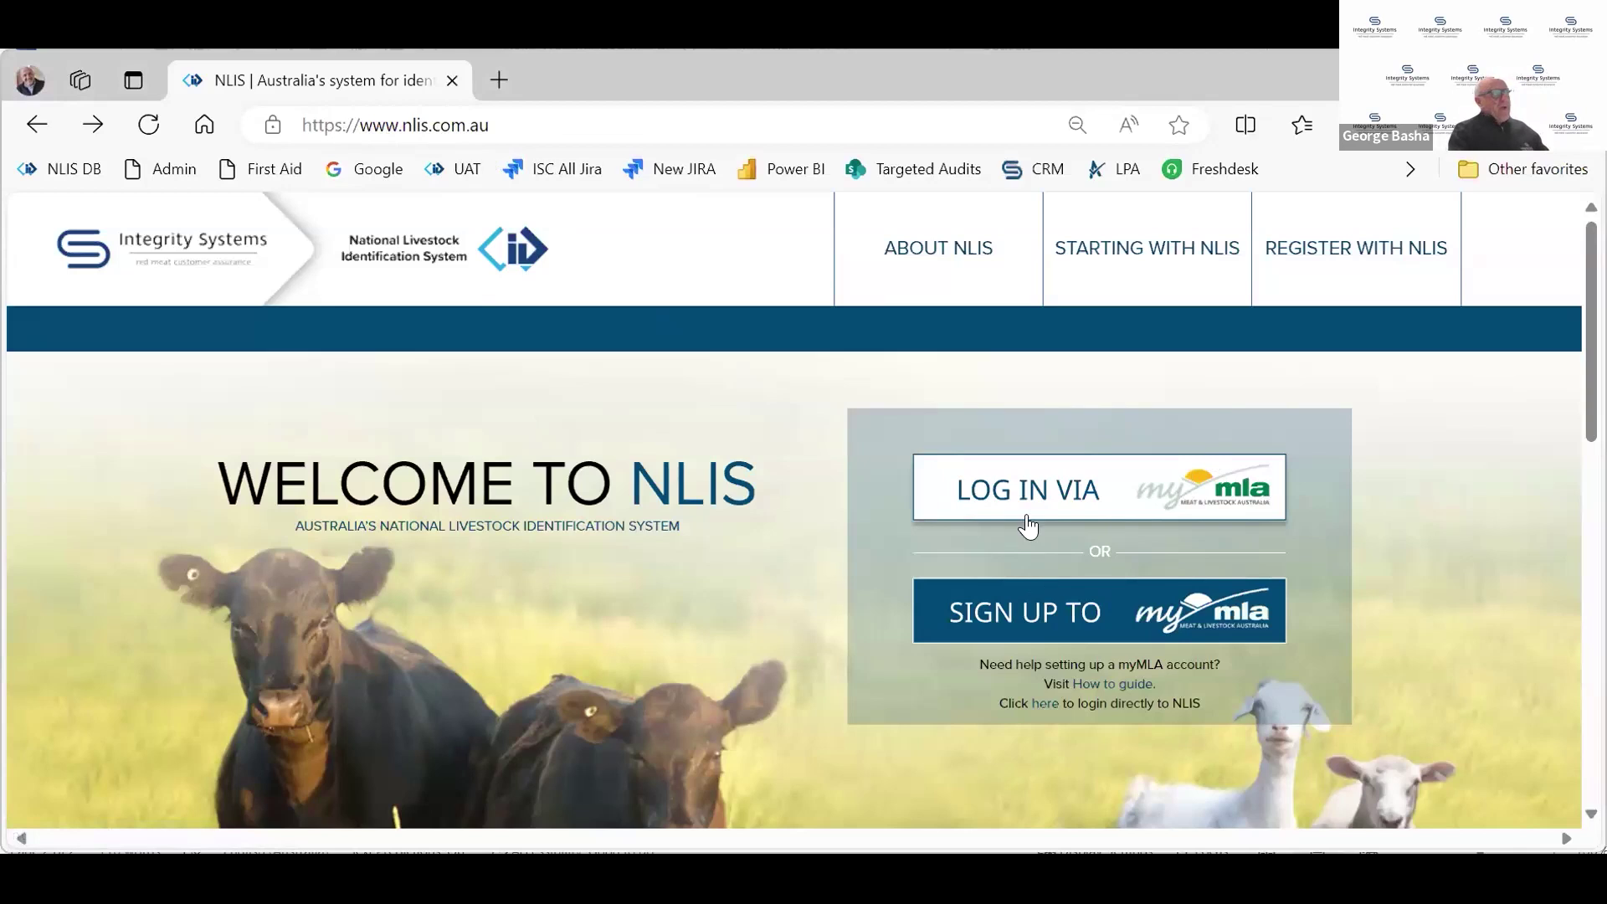
Choose to sign in to NLIS through myMLA from the Welcome page
left_click(1087, 499)
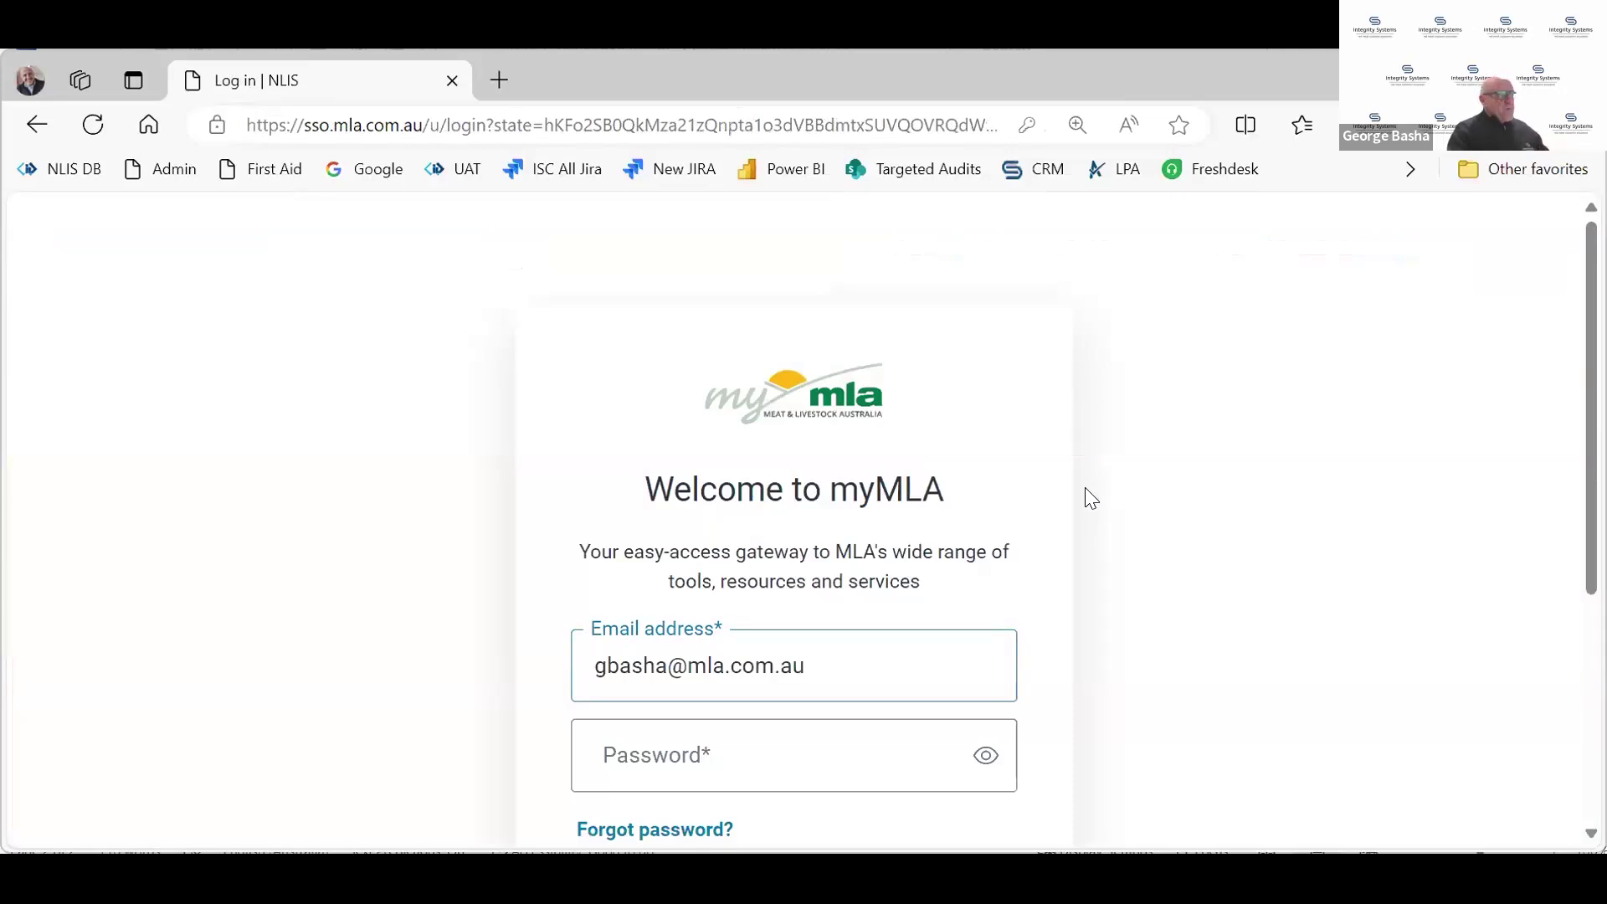
Log on to myMLA with the saved account
scroll(1086, 502, "down", 1)
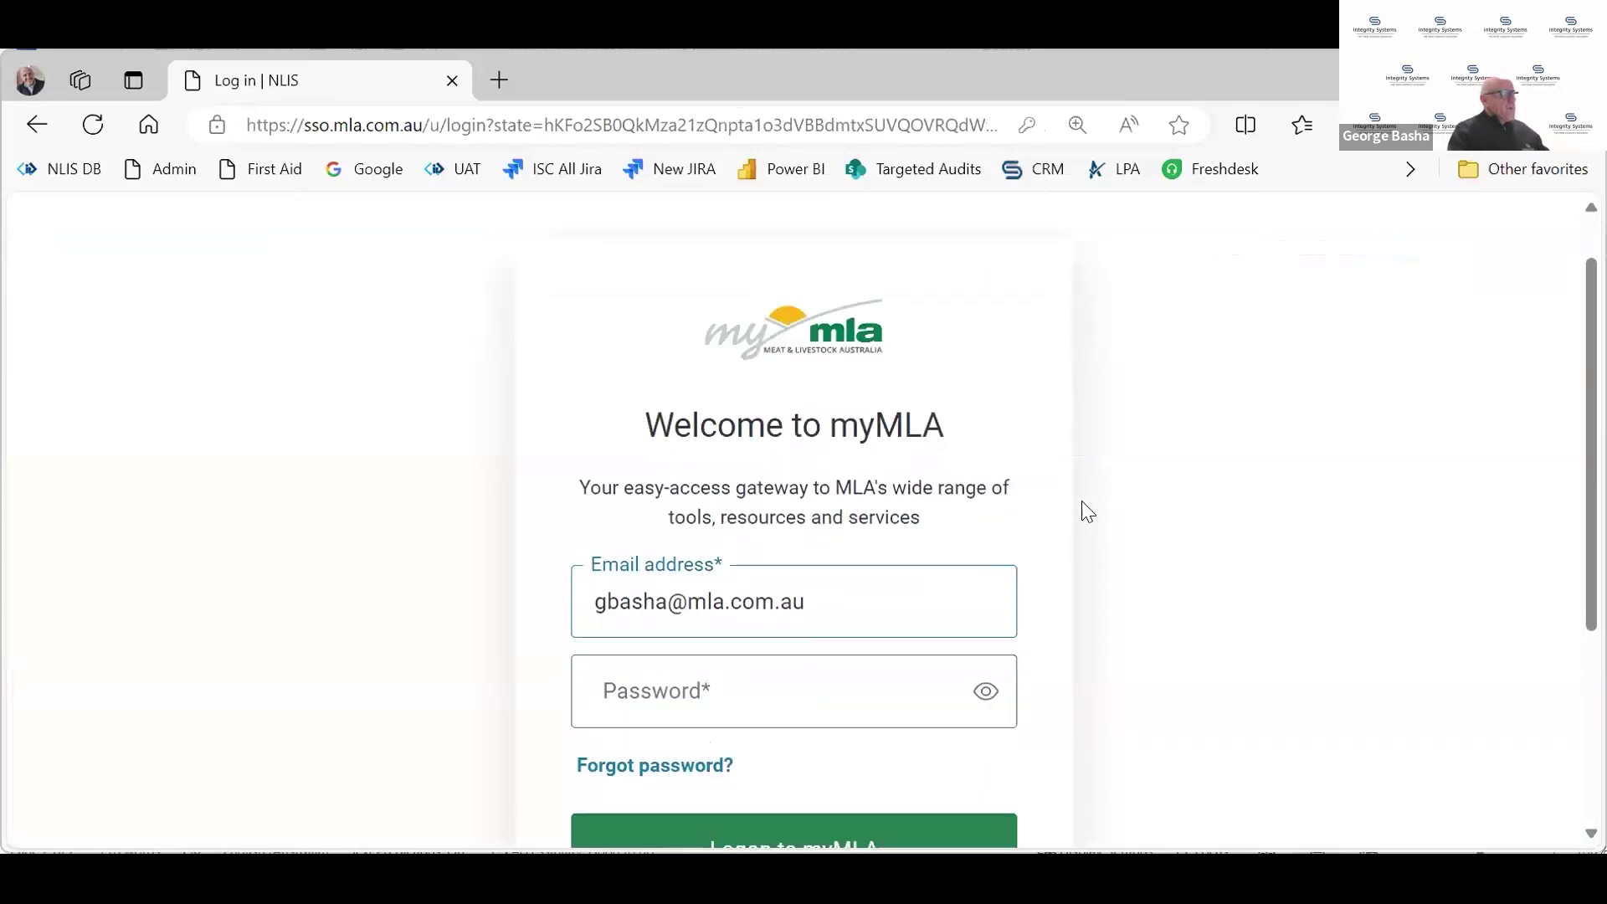
scroll(1087, 513, "down", 2)
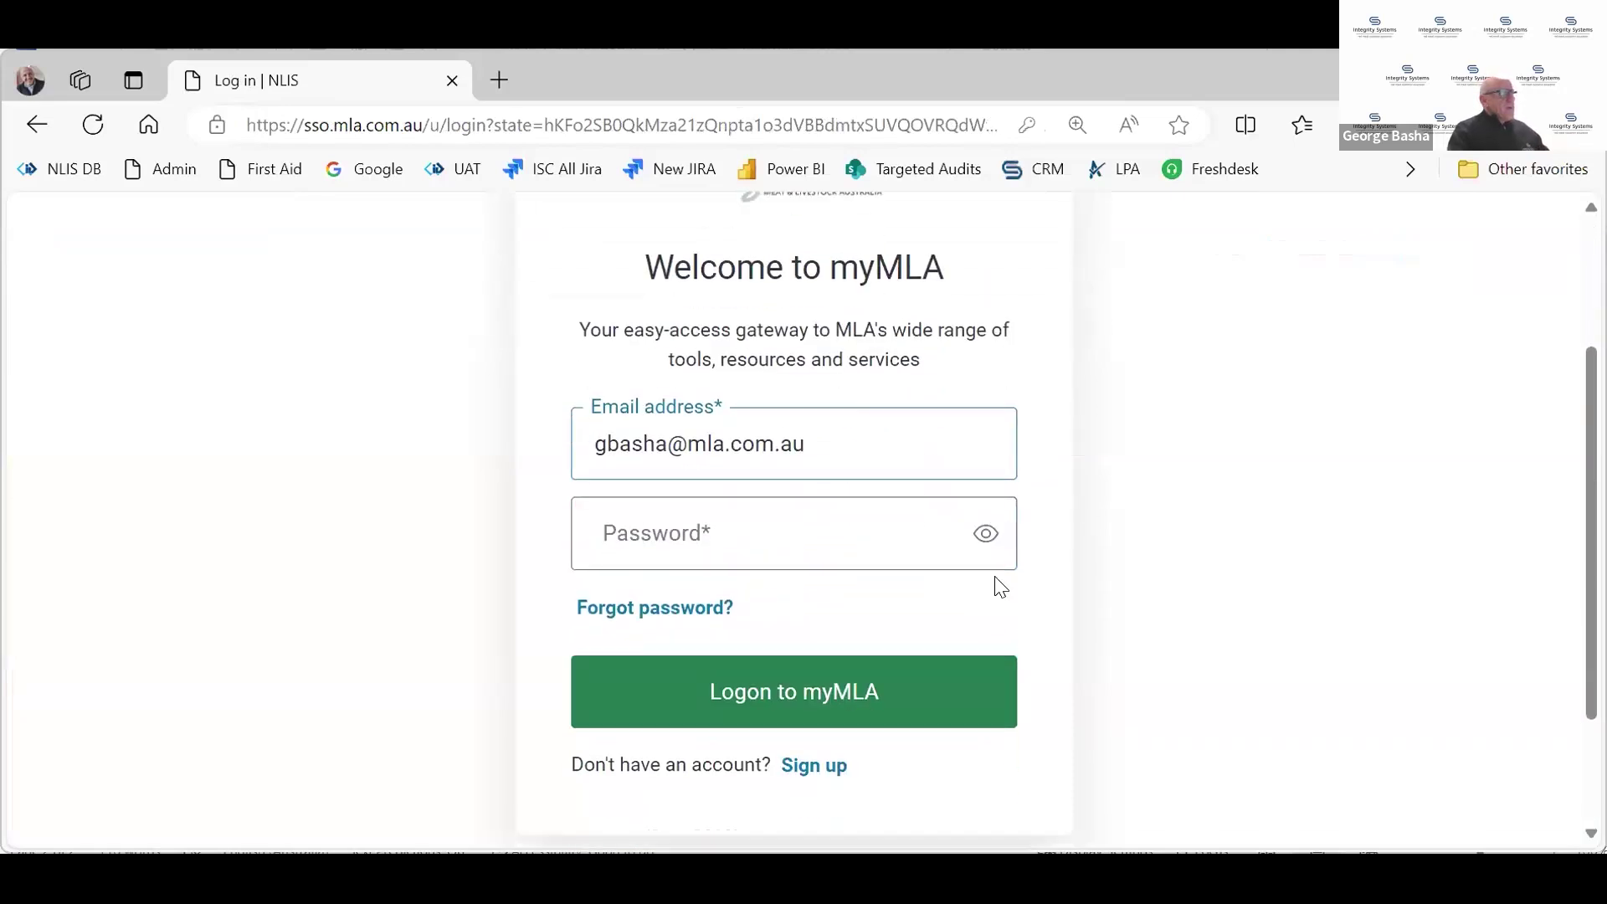
left_click(846, 697)
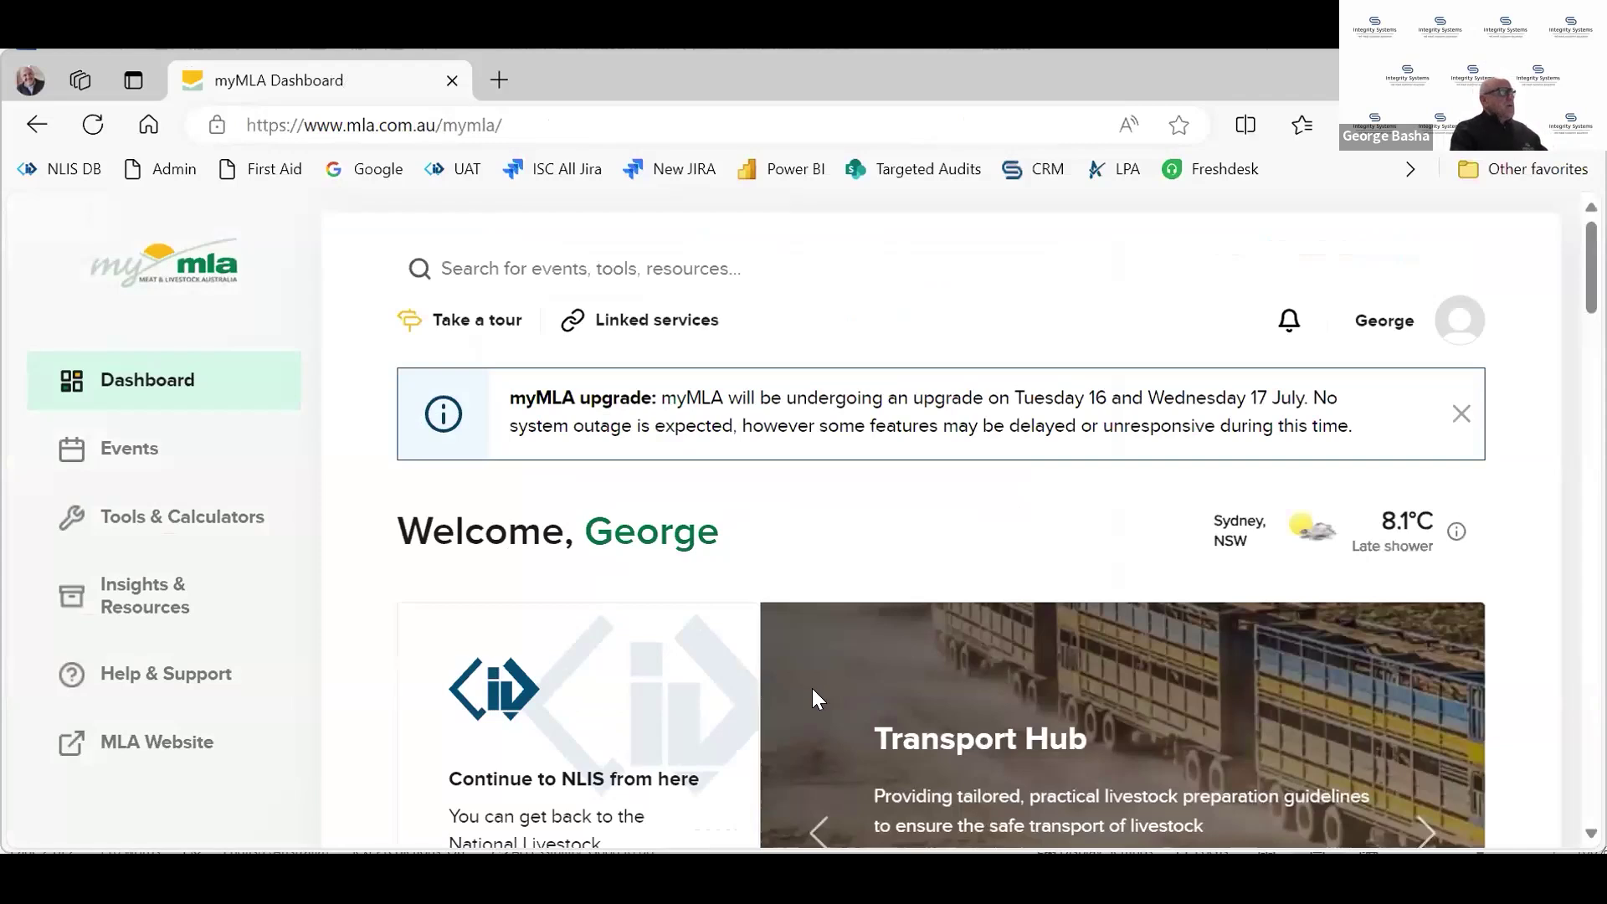
Continue from the myMLA dashboard to the NLIS site
scroll(652, 707, "down", 1)
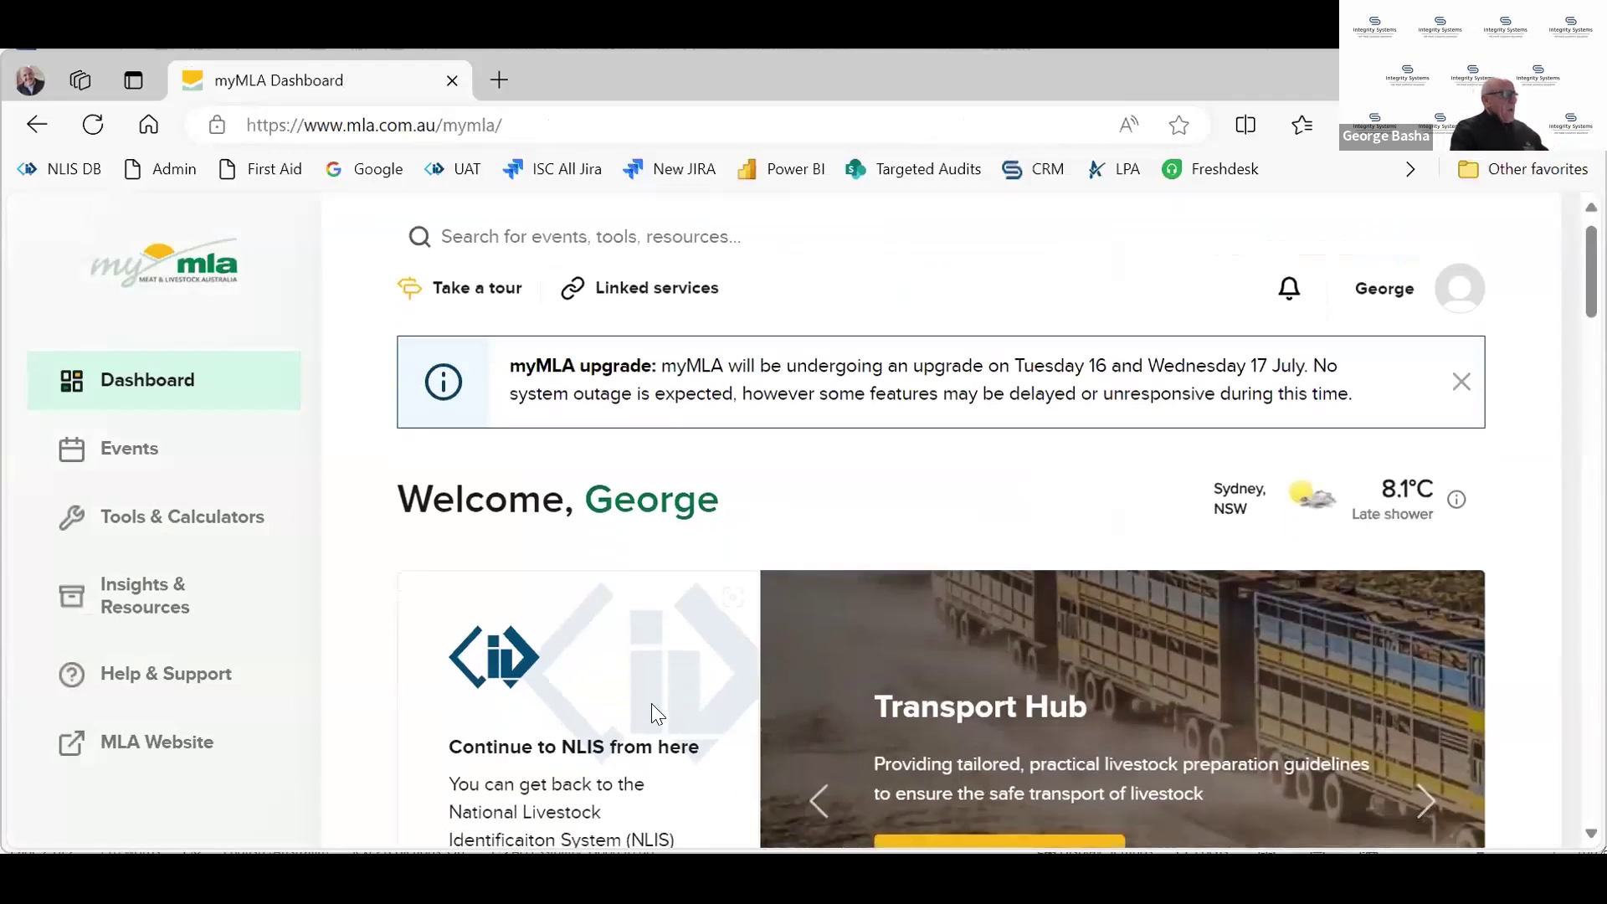
scroll(569, 665, "down", 2)
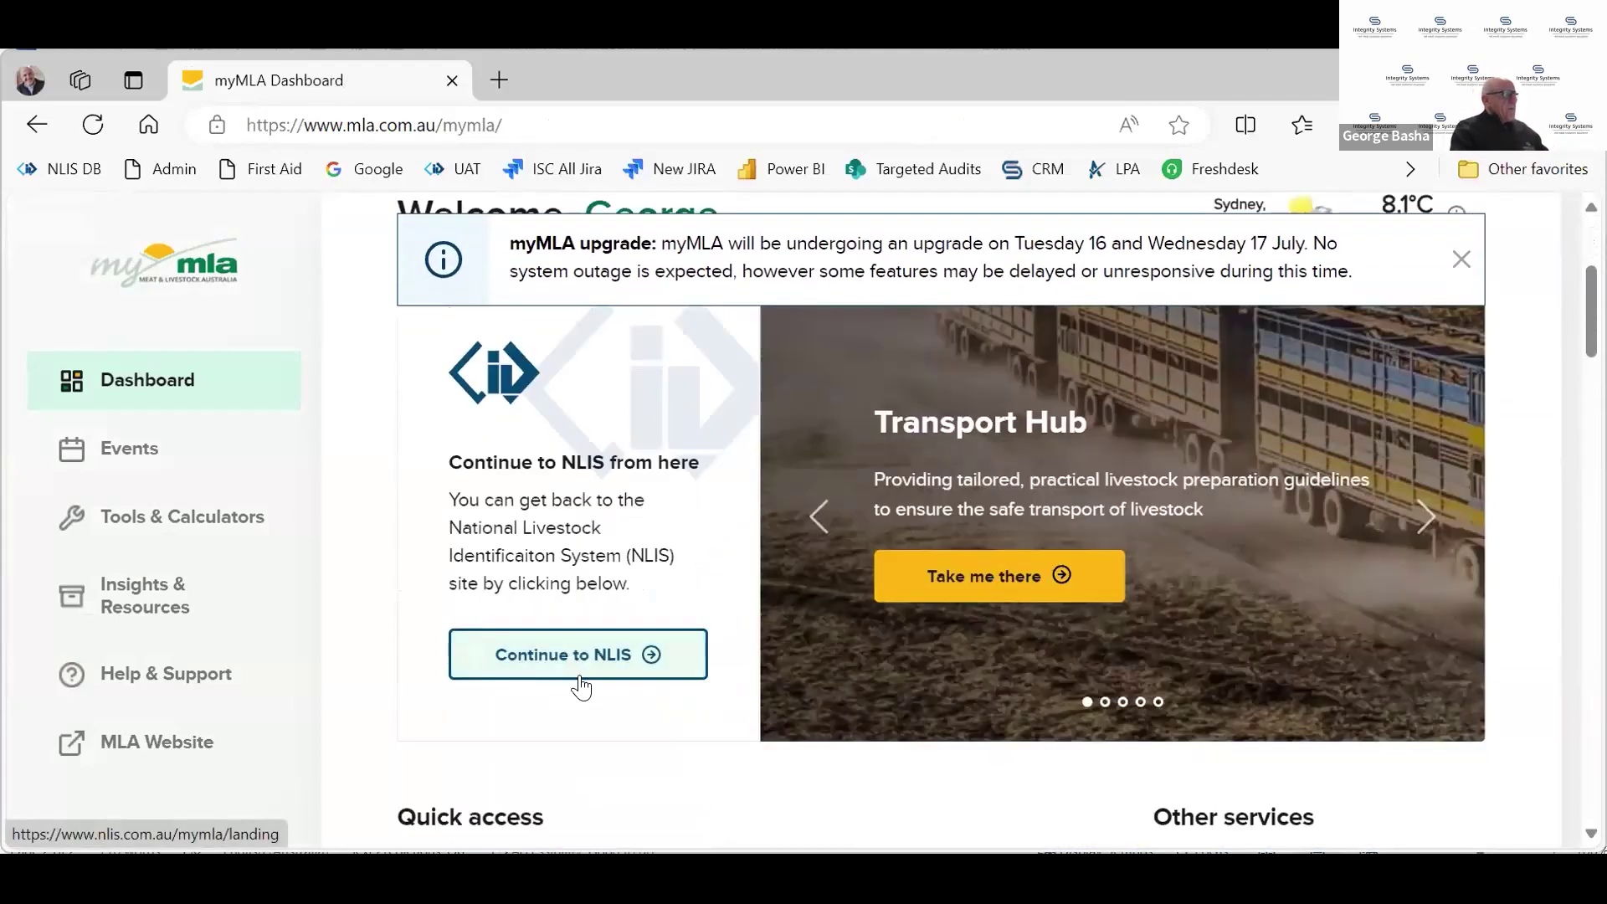
scroll(573, 680, "down", 6)
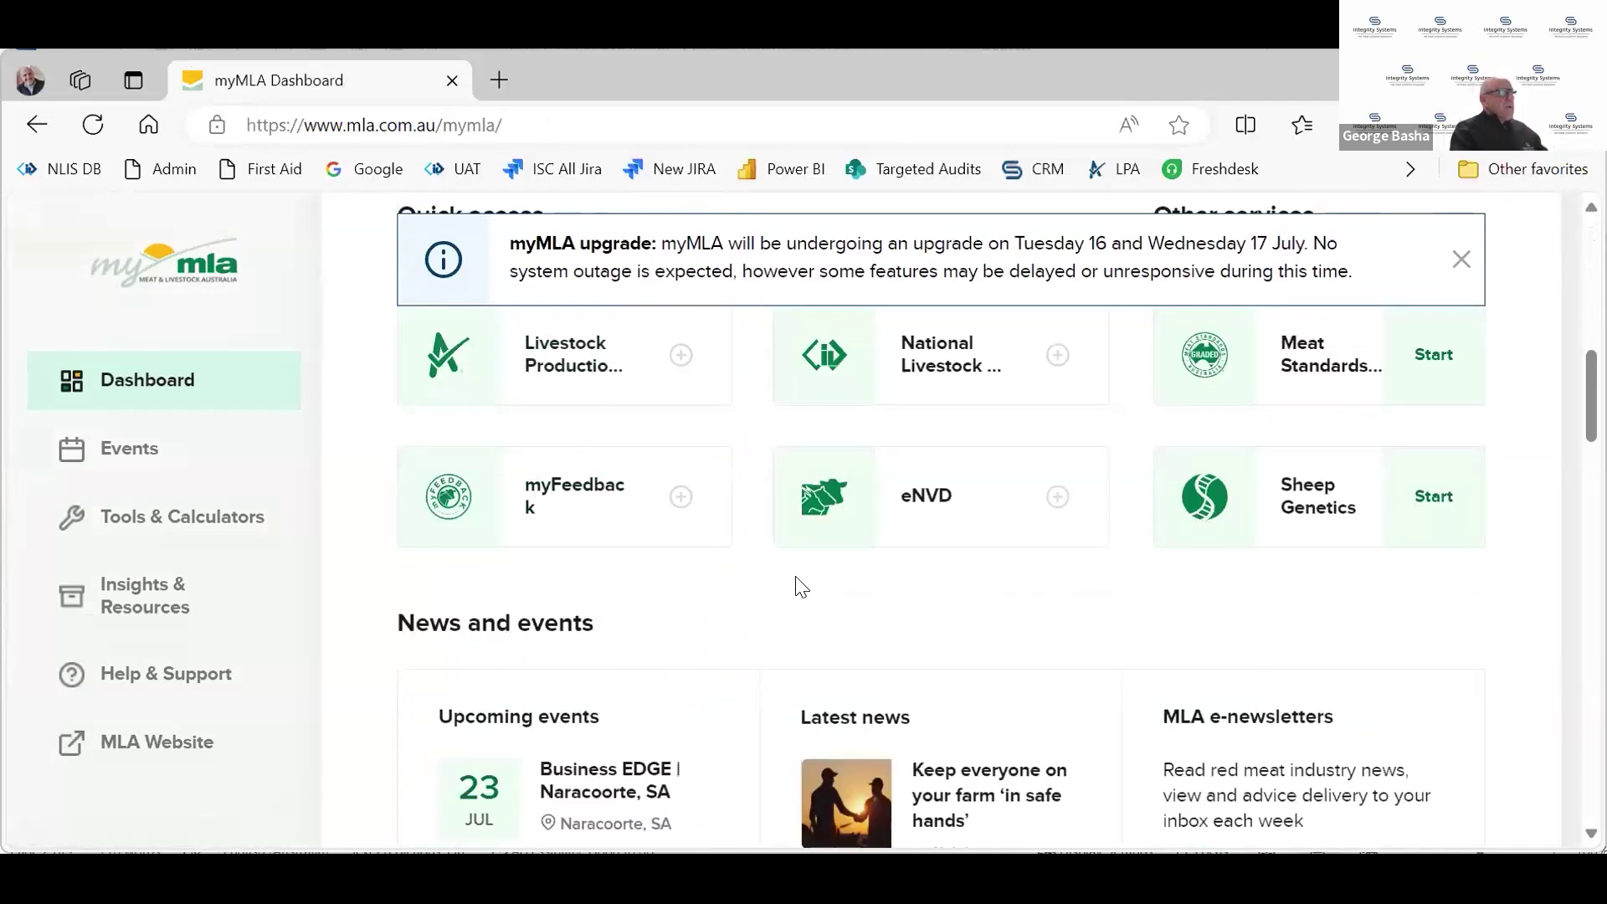
scroll(818, 567, "up", 5)
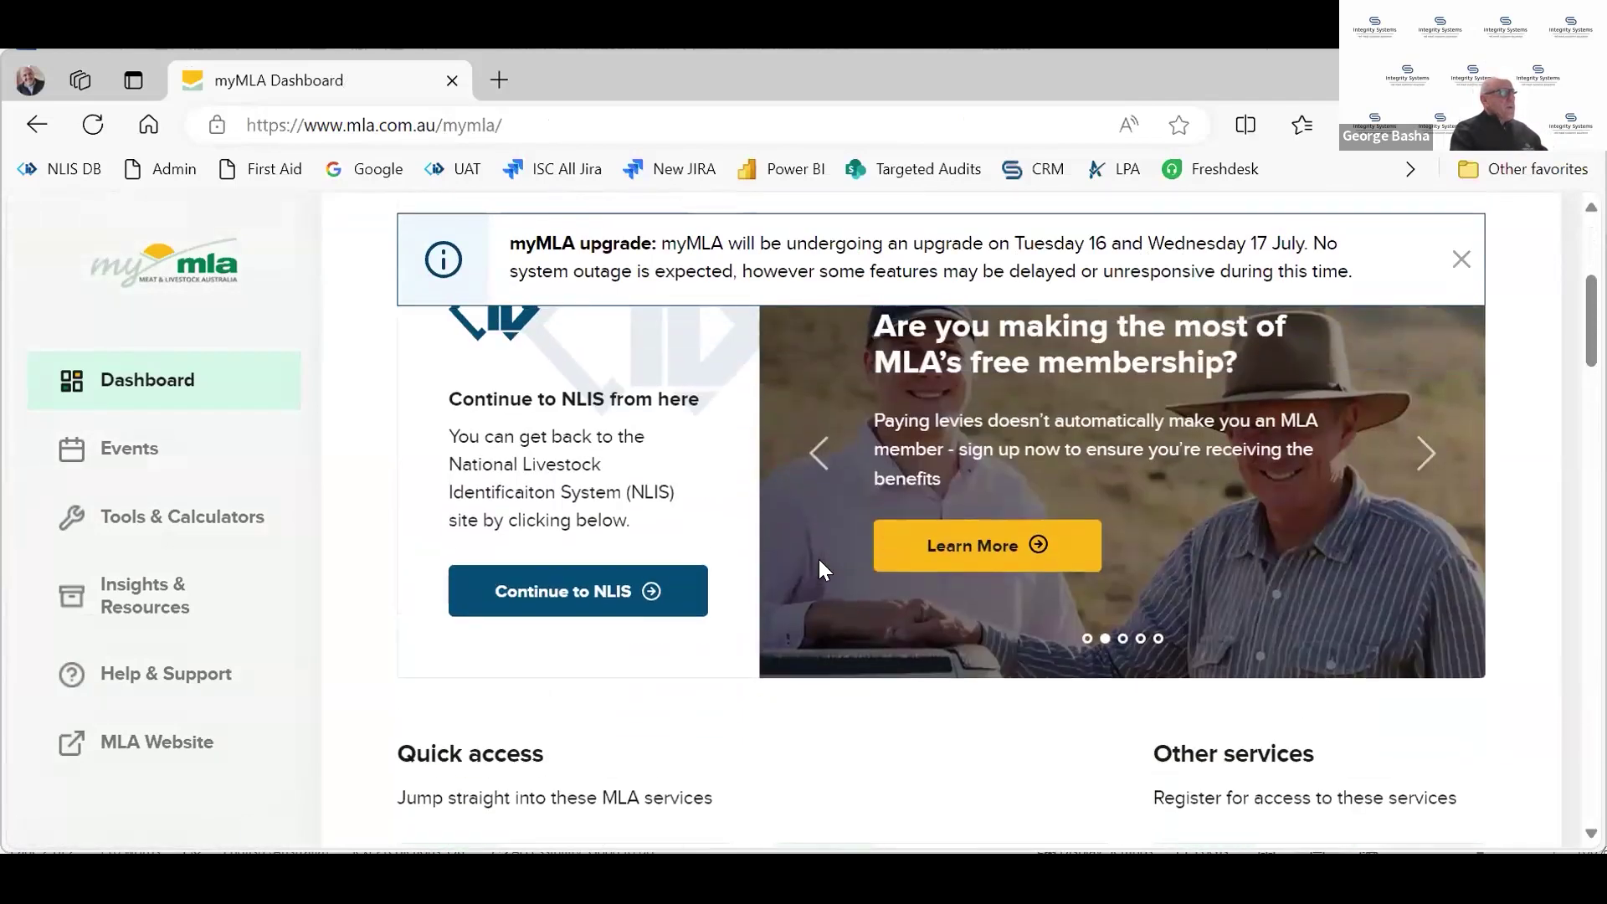
scroll(566, 621, "up", 1)
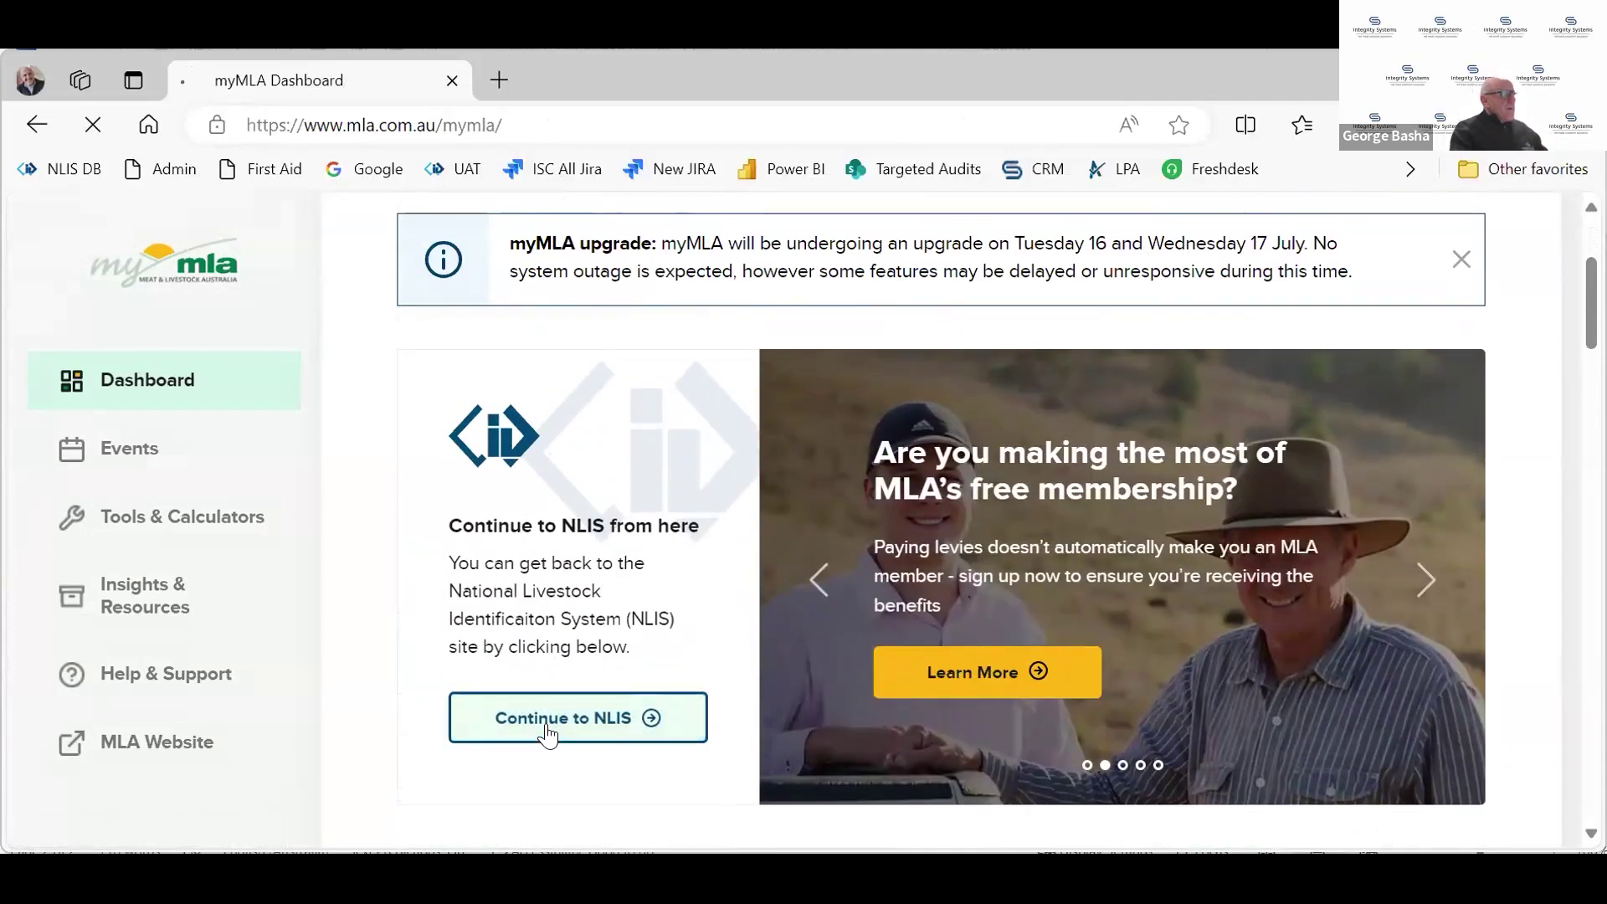
left_click(548, 740)
Log in to the first linked NLIS account and switch the livestock from Cattle to Sheep (individual)
scroll(561, 716, "down", 1)
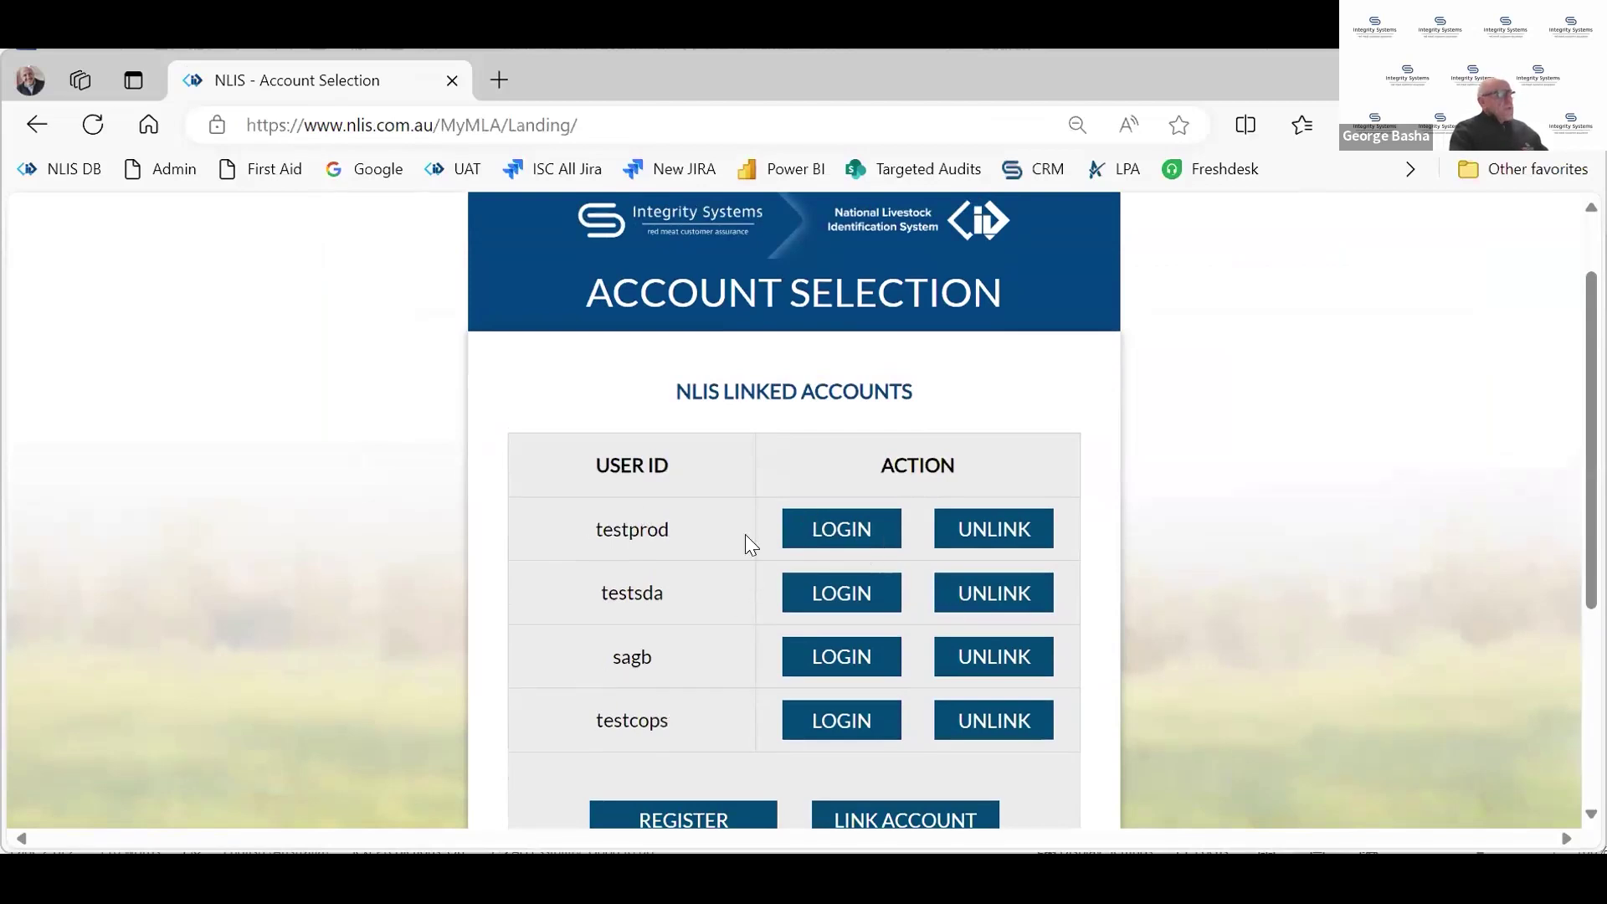
left_click(848, 533)
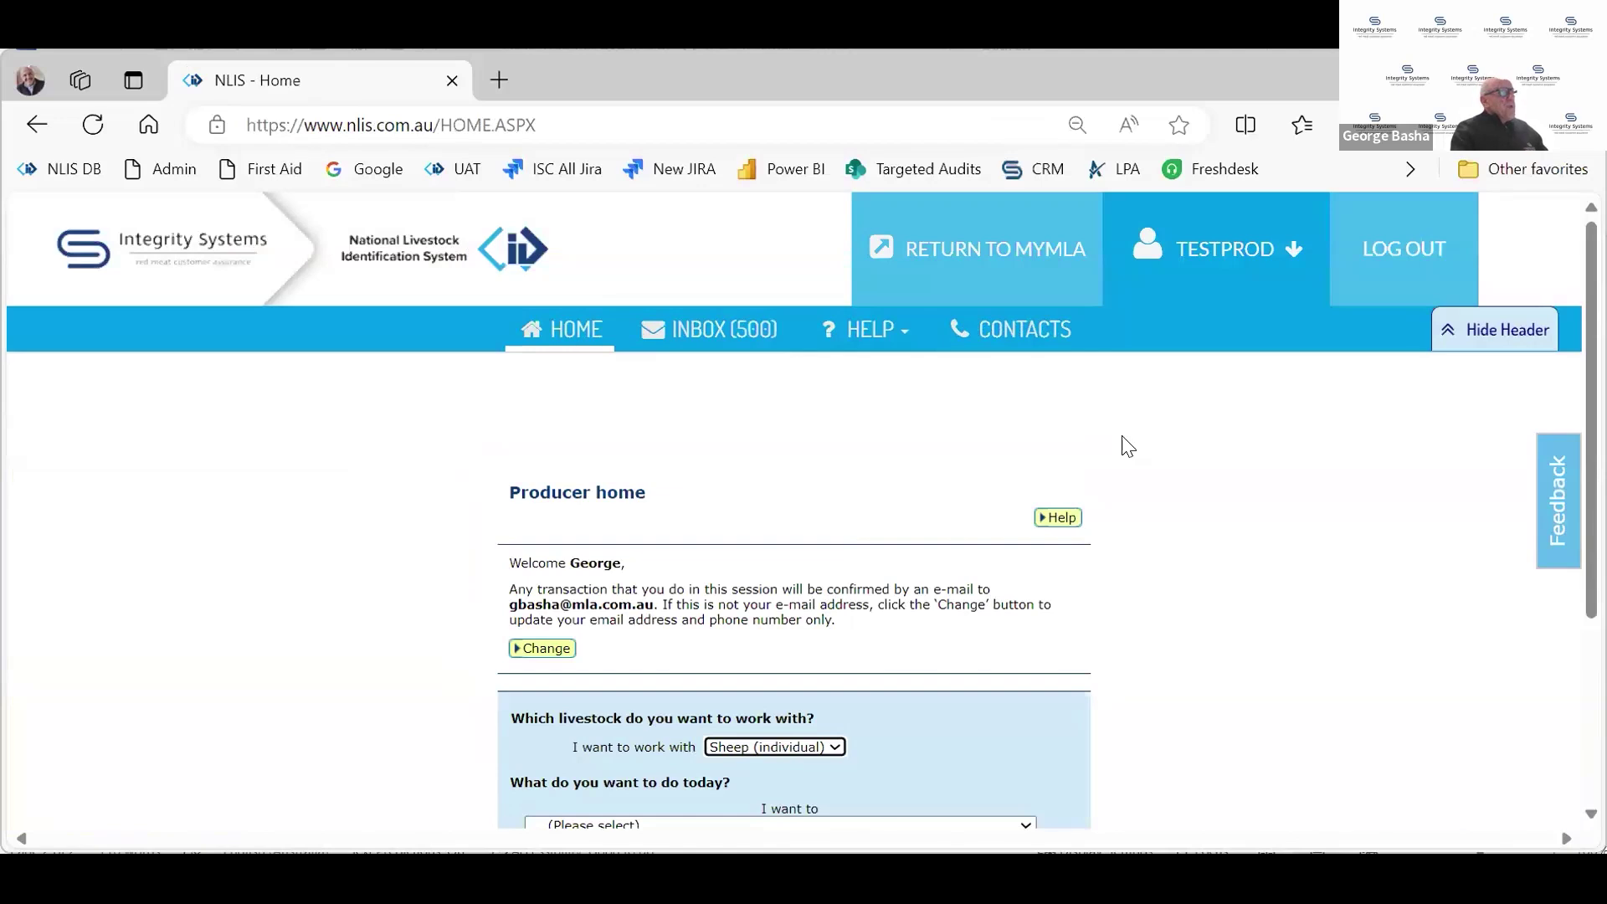
scroll(1126, 443, "down", 2)
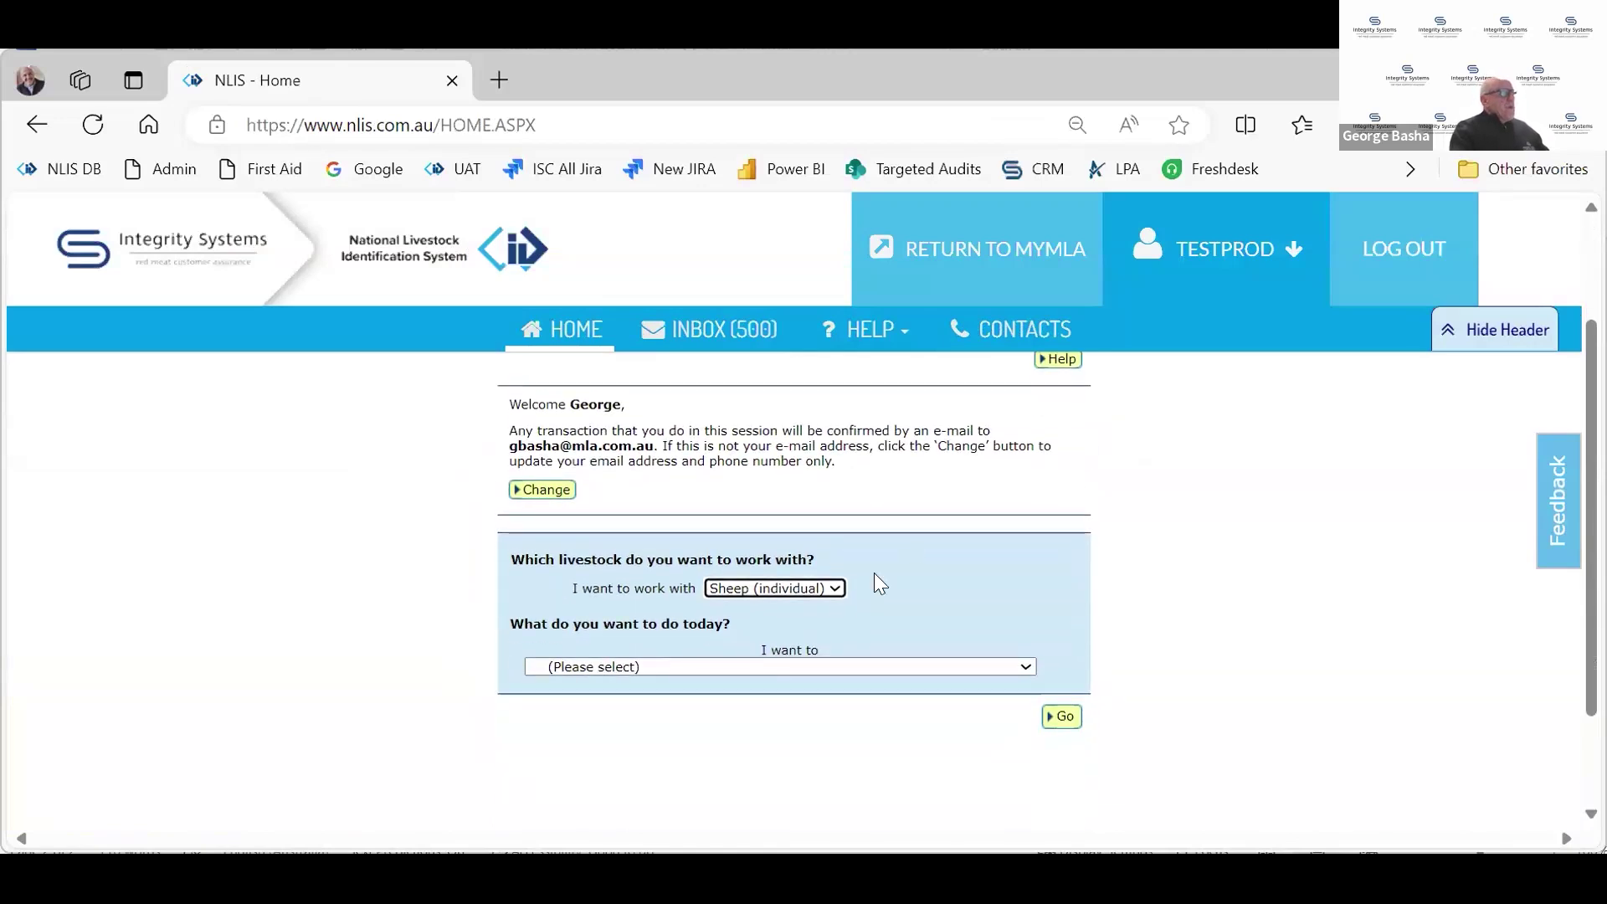
left_click(832, 590)
left_click(802, 626)
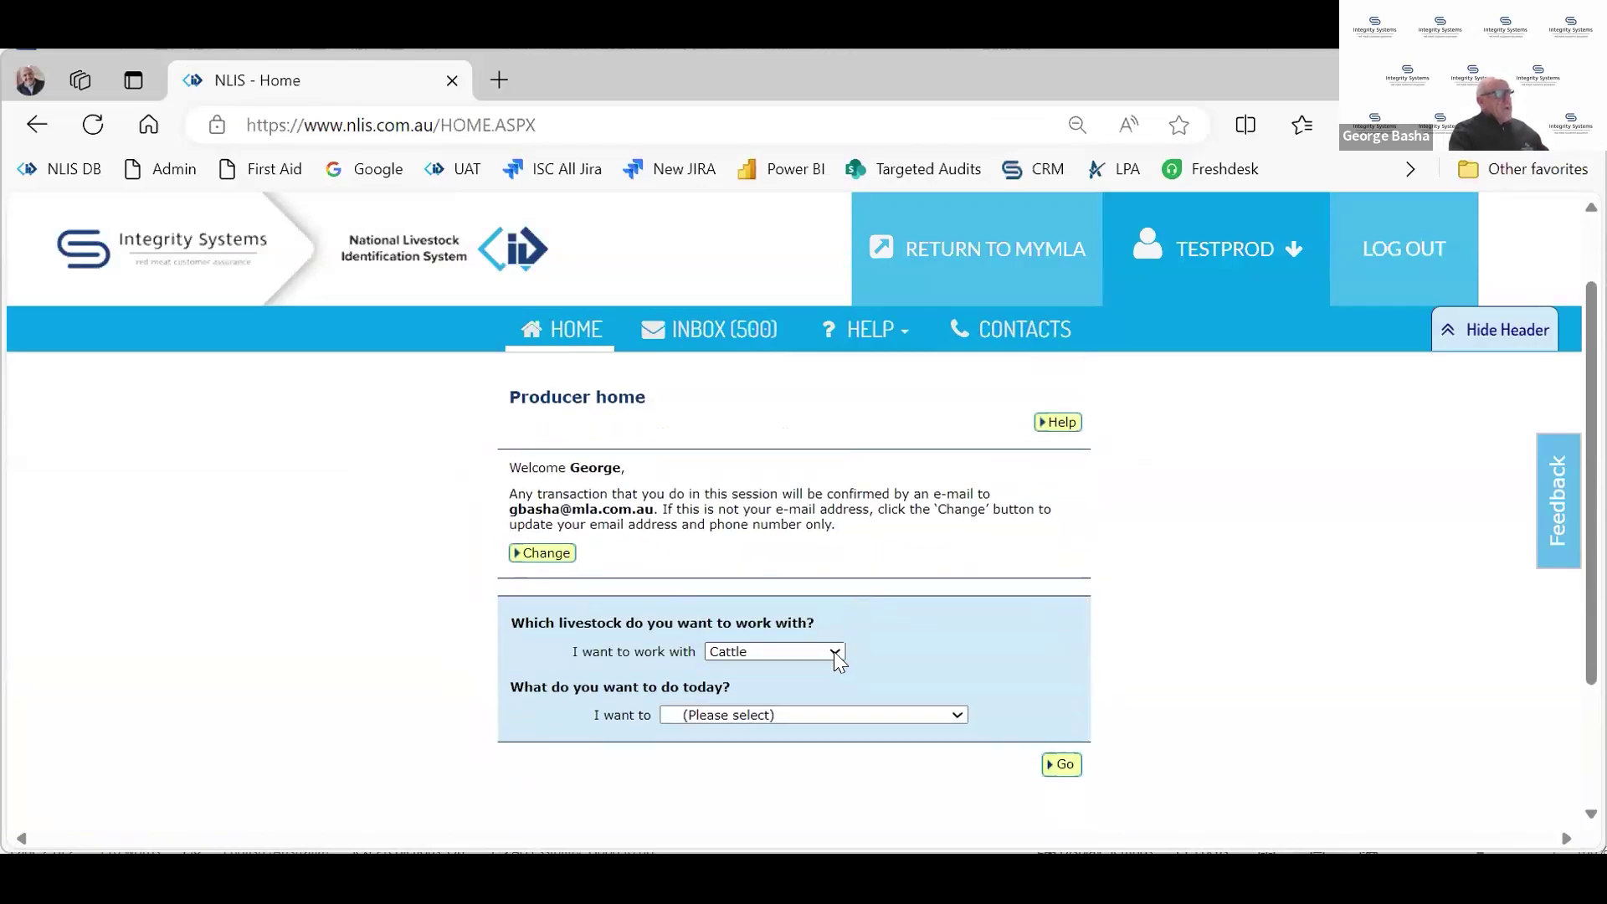
left_click(833, 651)
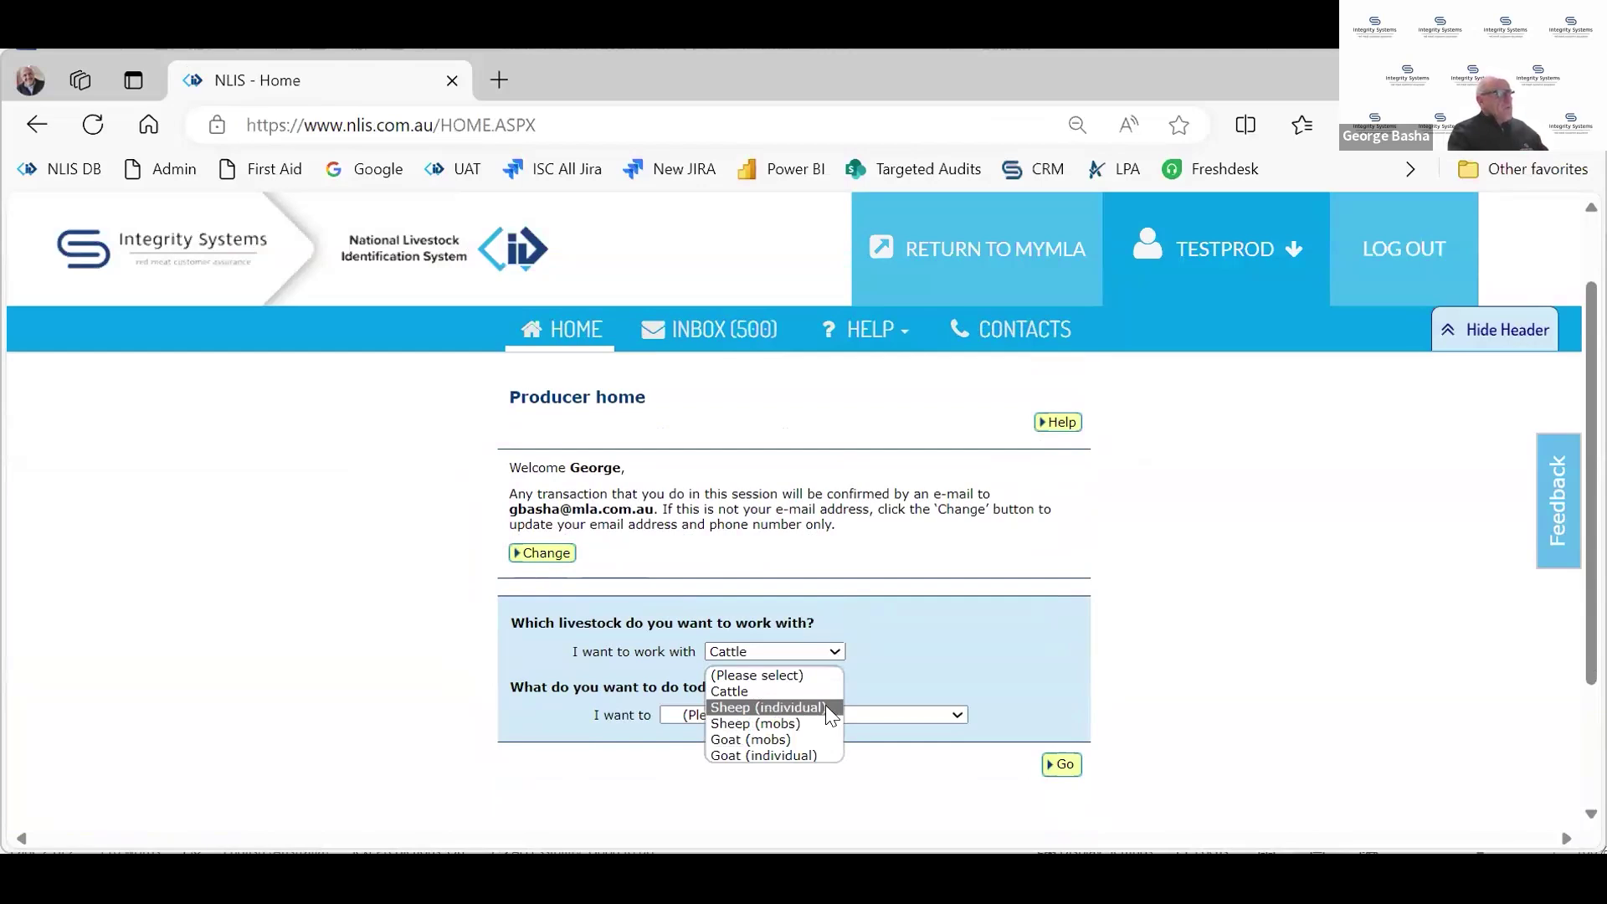
left_click(826, 707)
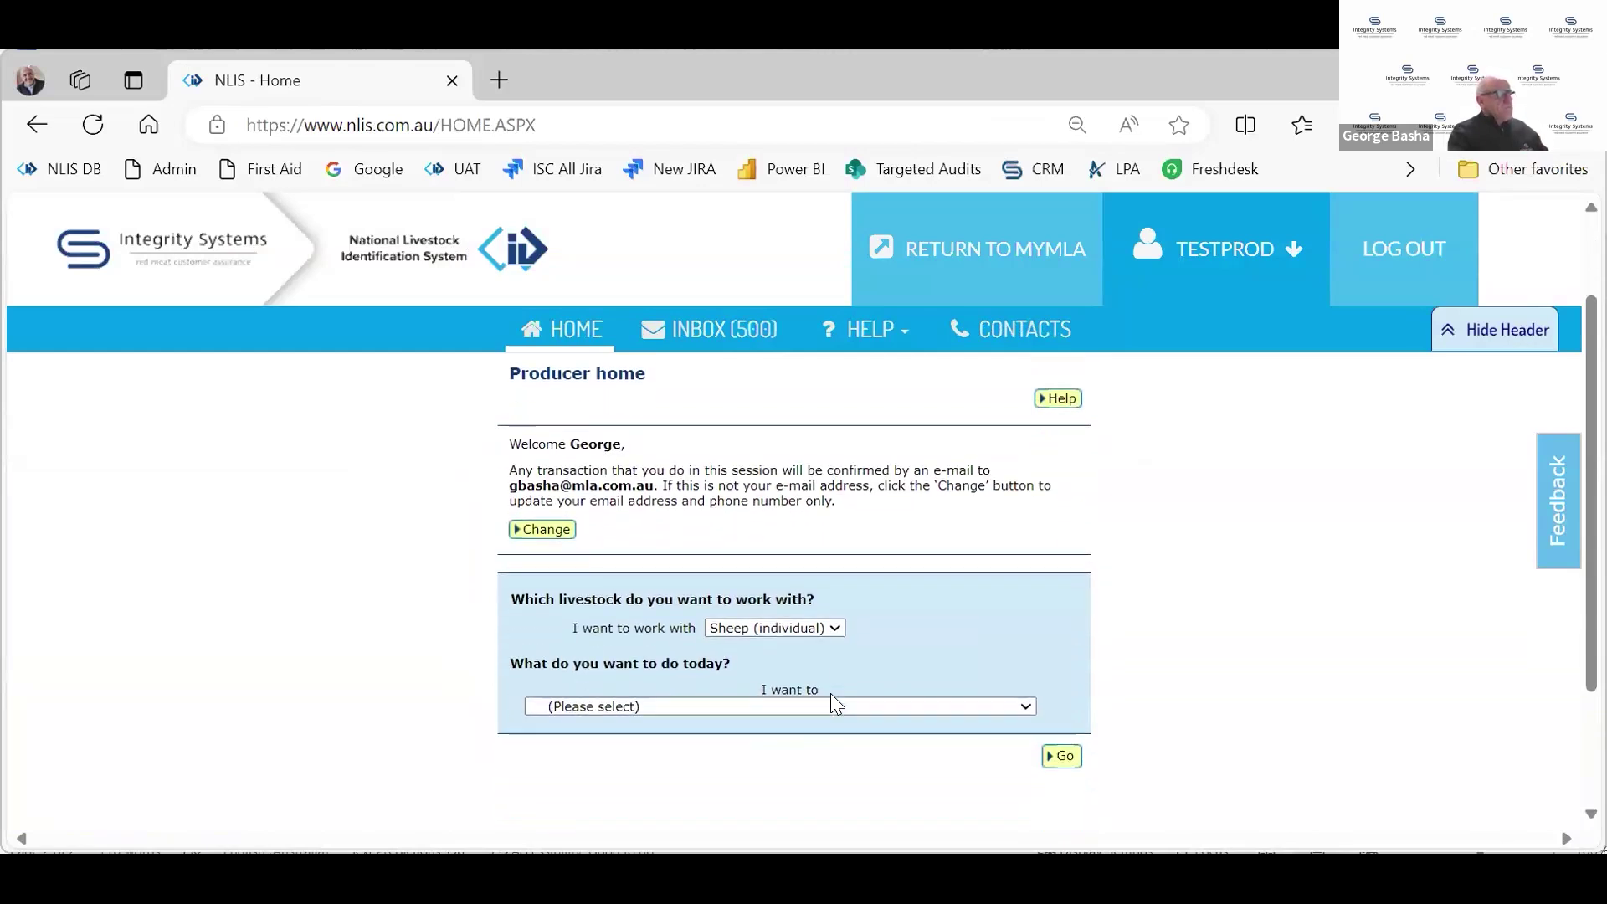
scroll(830, 694, "down", 1)
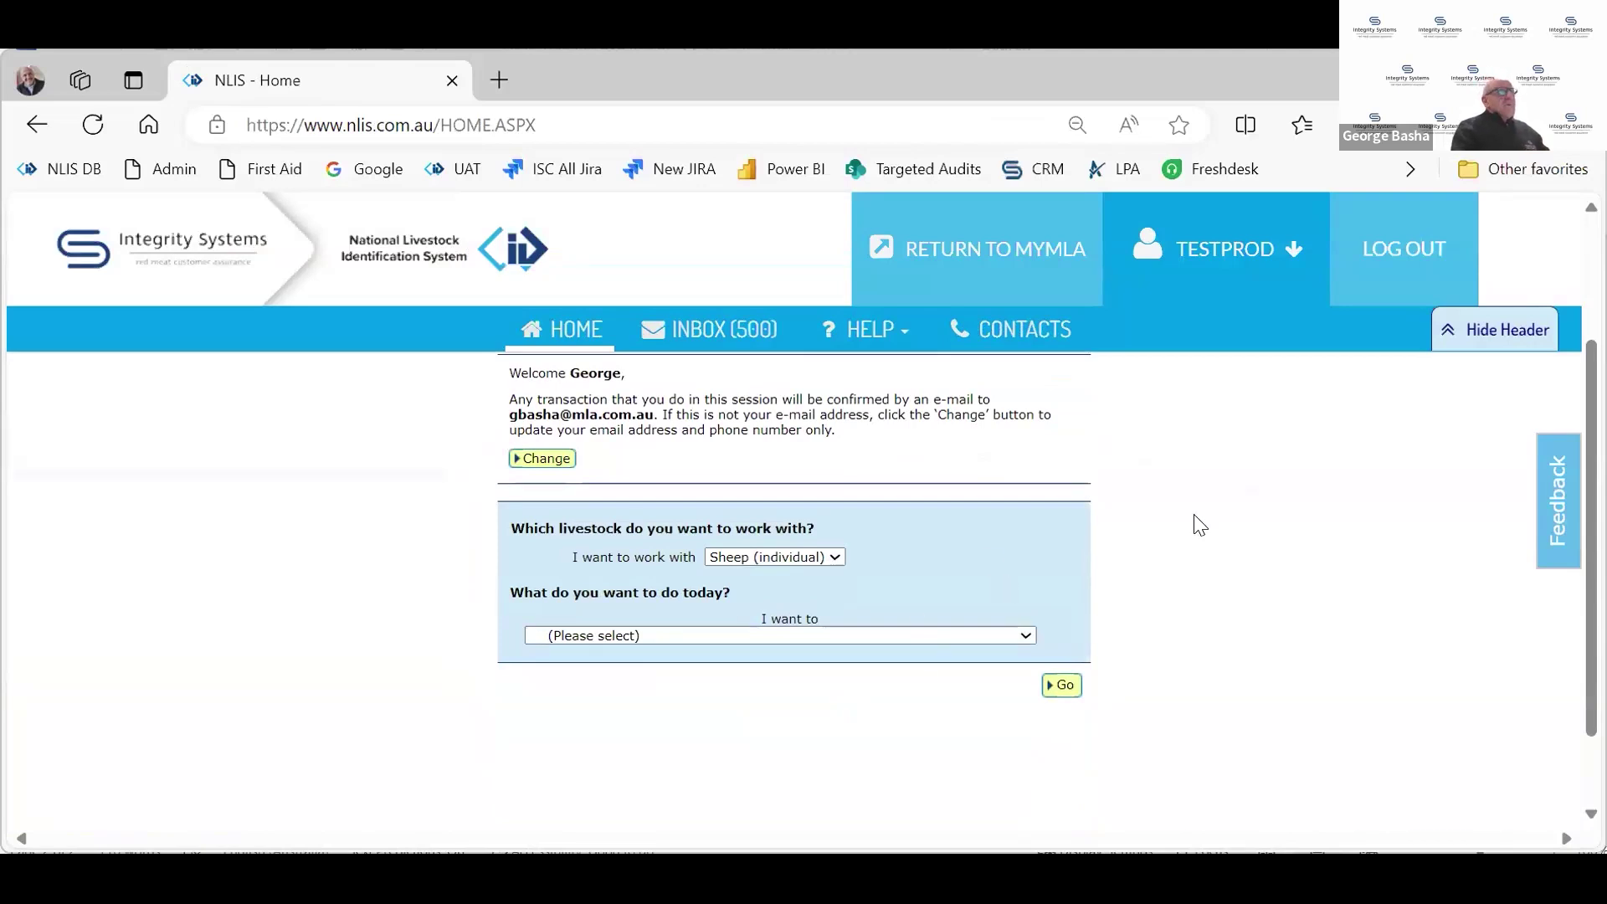
left_click(869, 335)
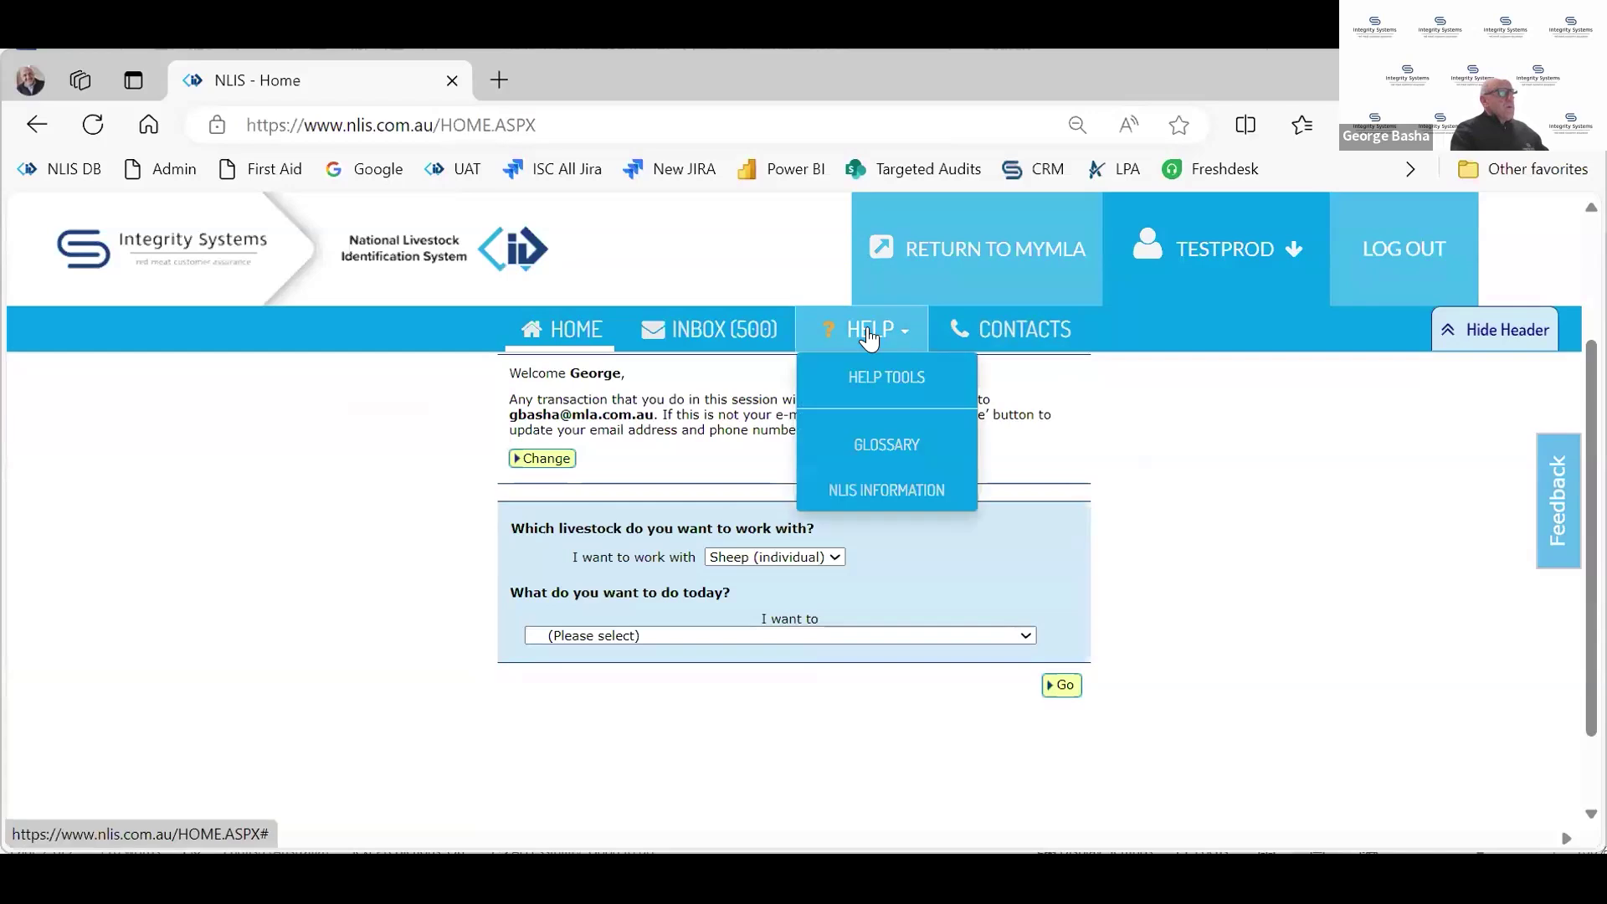
left_click(885, 378)
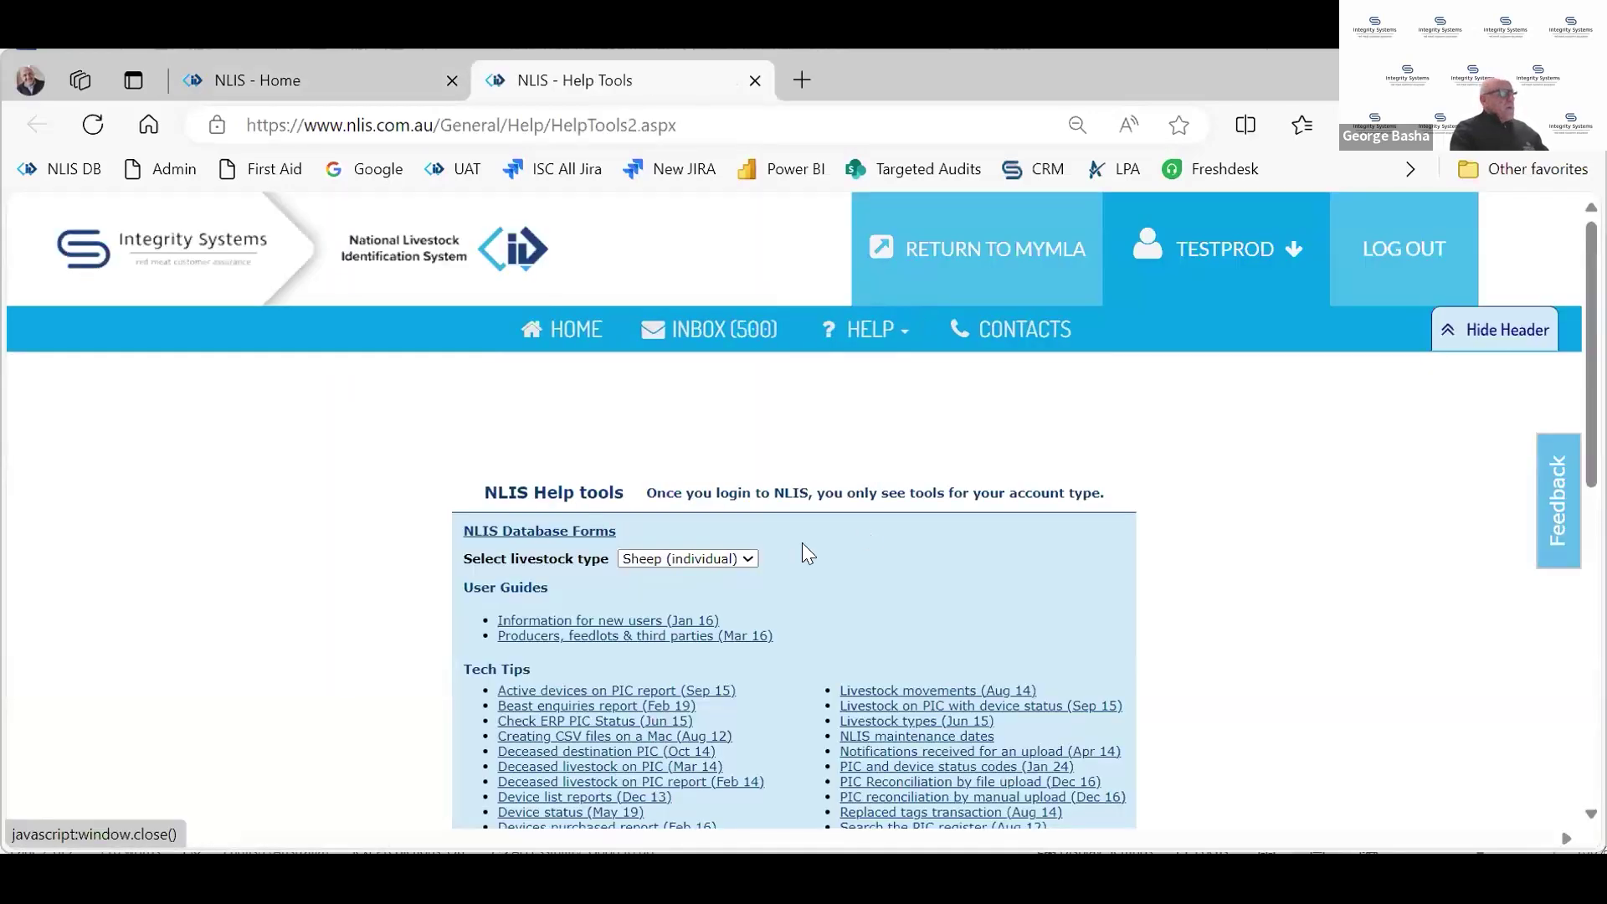
scroll(802, 543, "down", 3)
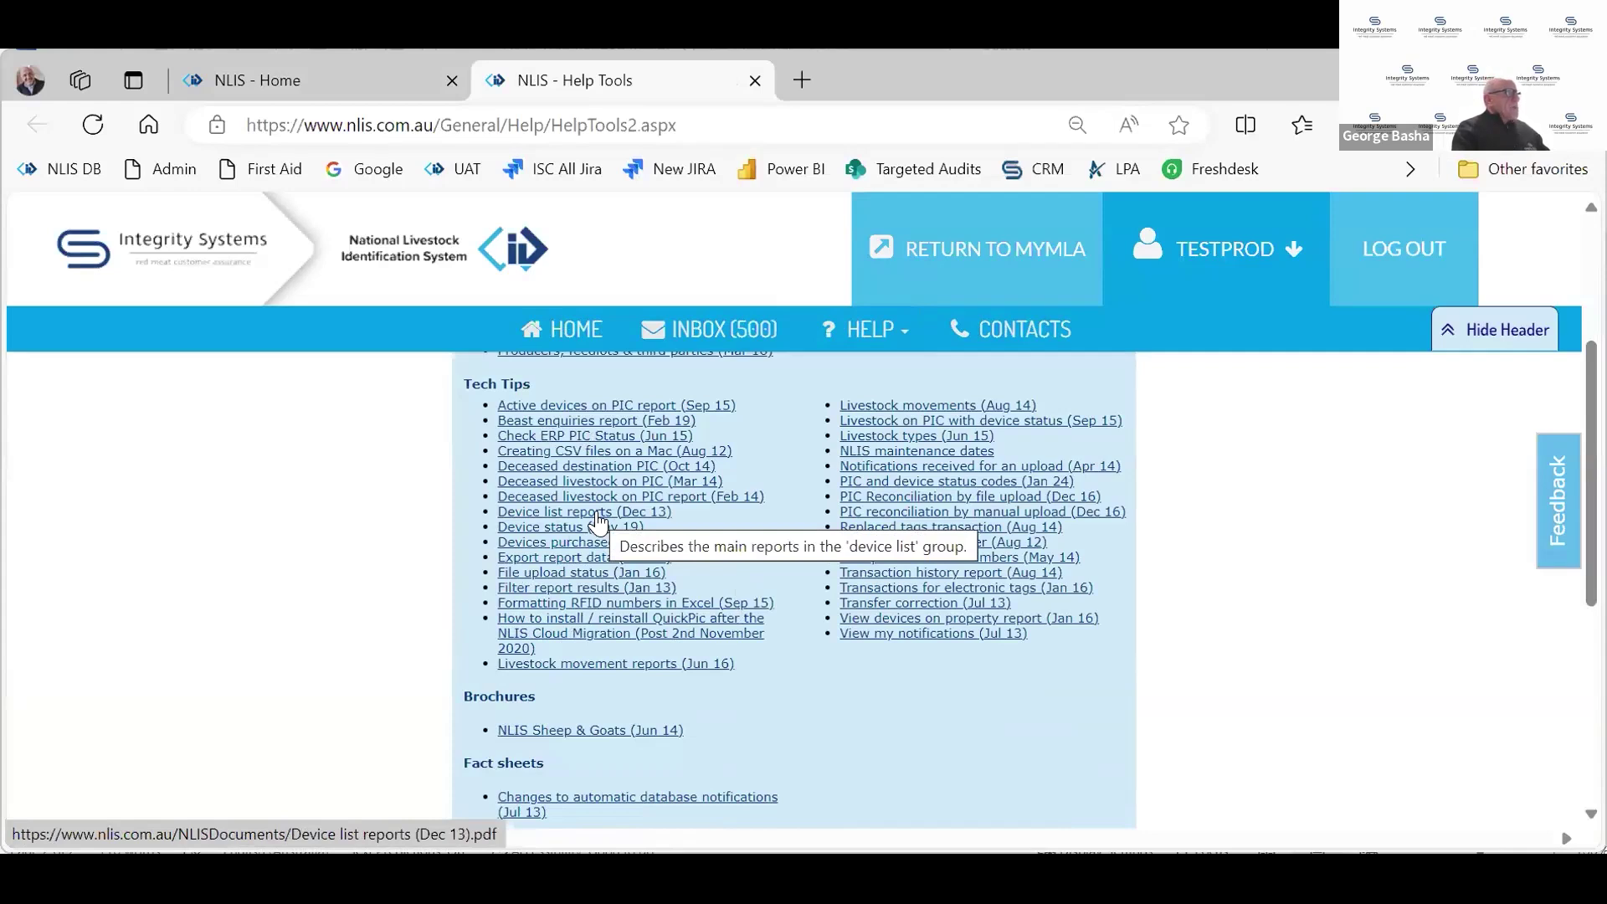
left_click(598, 524)
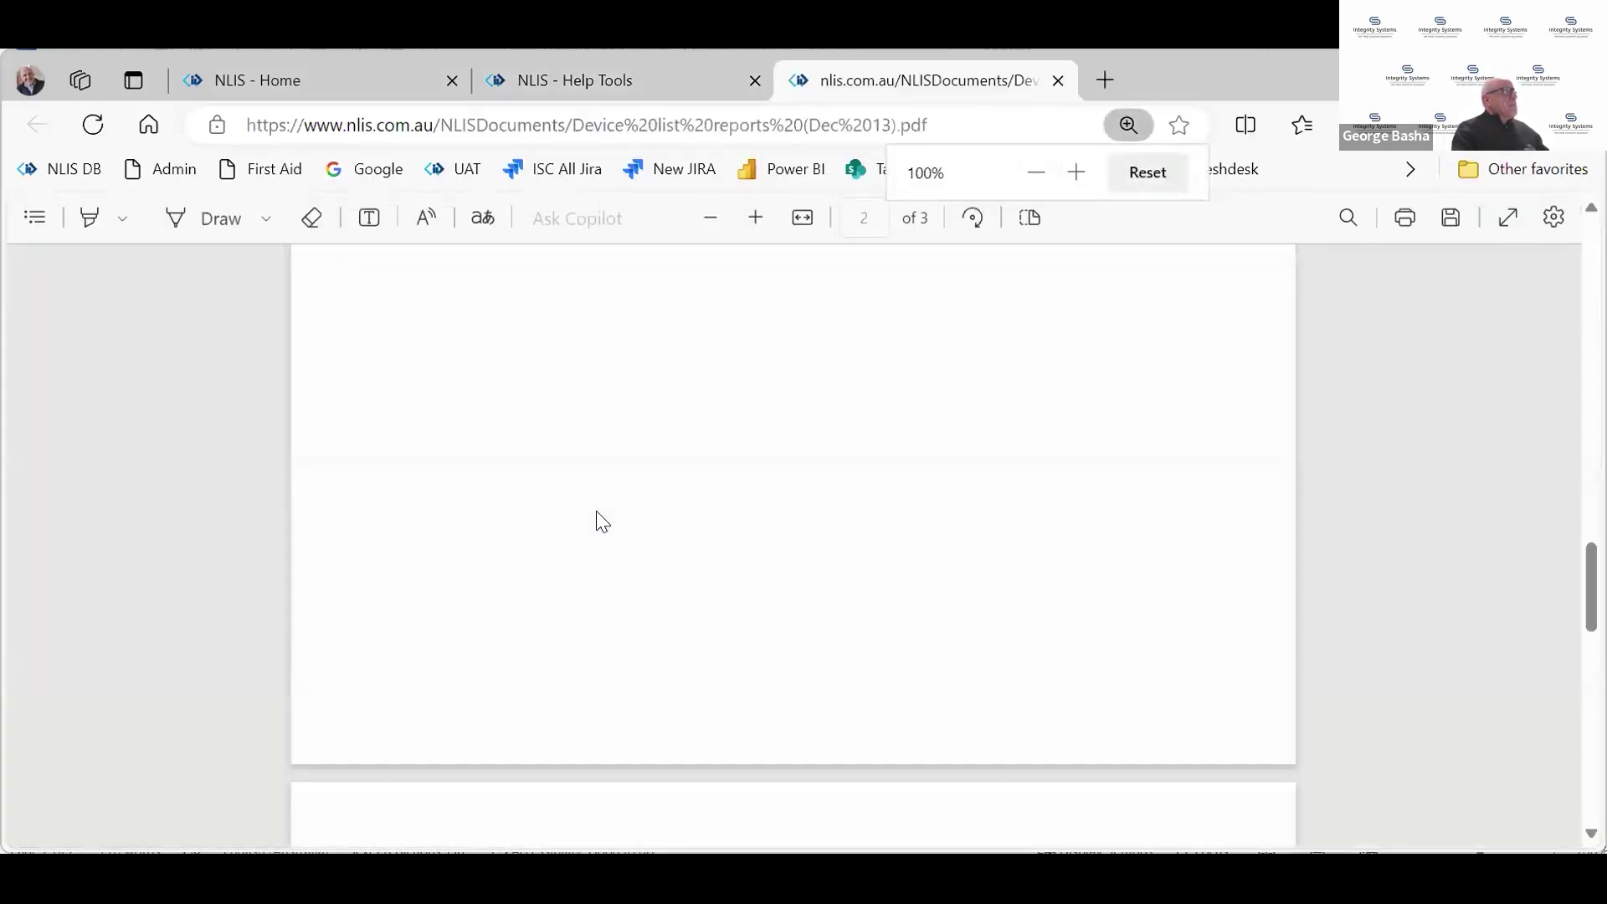
scroll(928, 495, "up", 5)
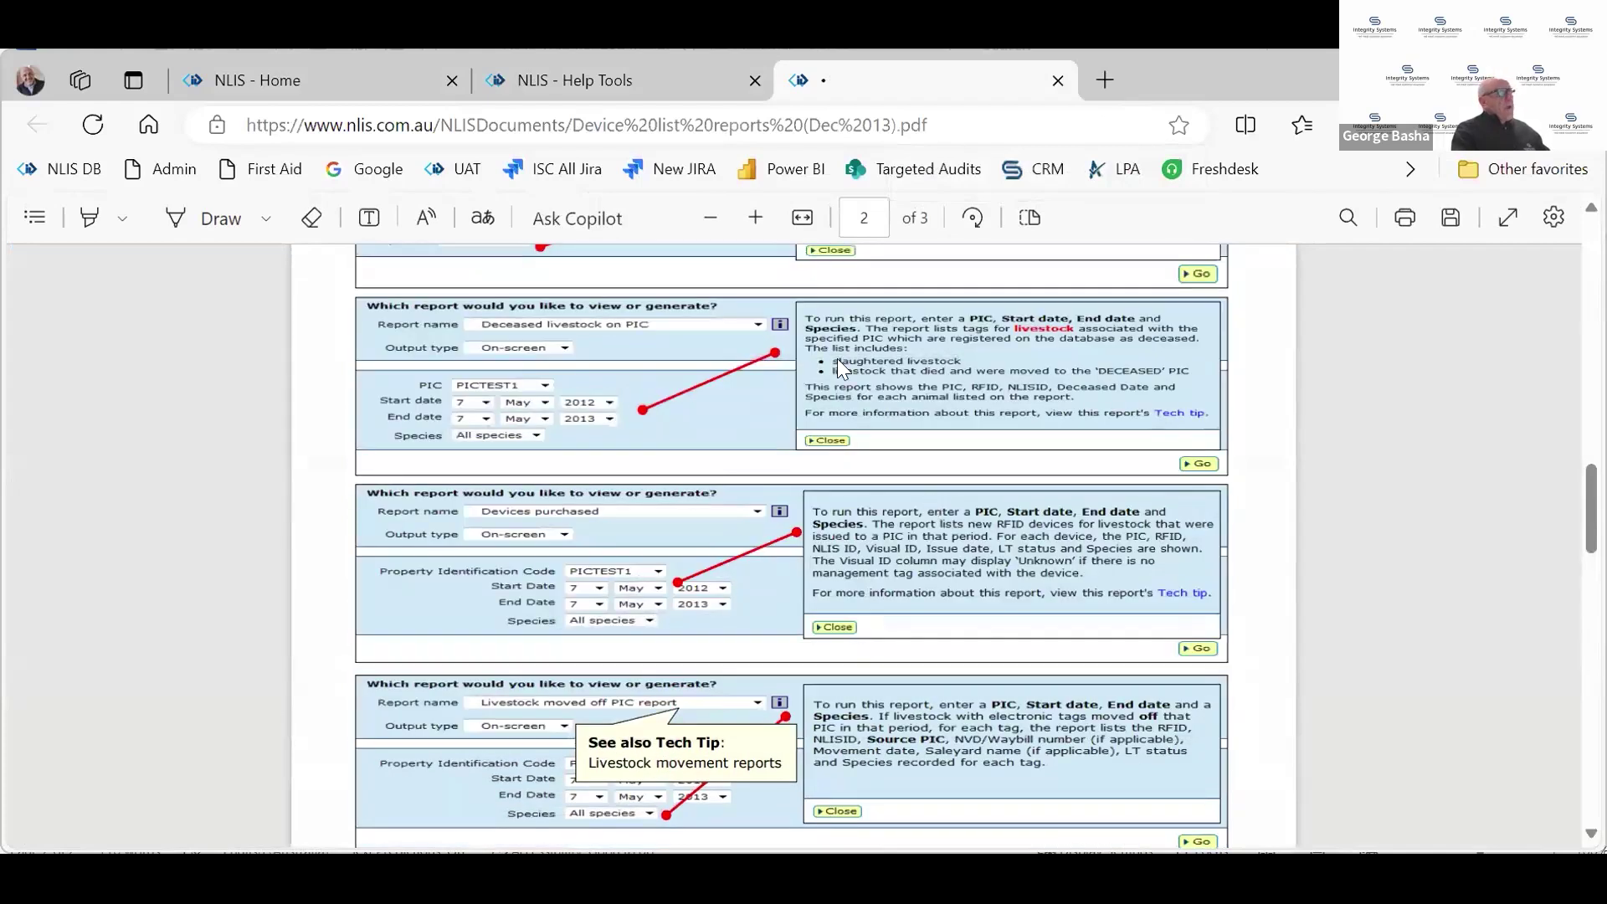
scroll(837, 359, "up", 5)
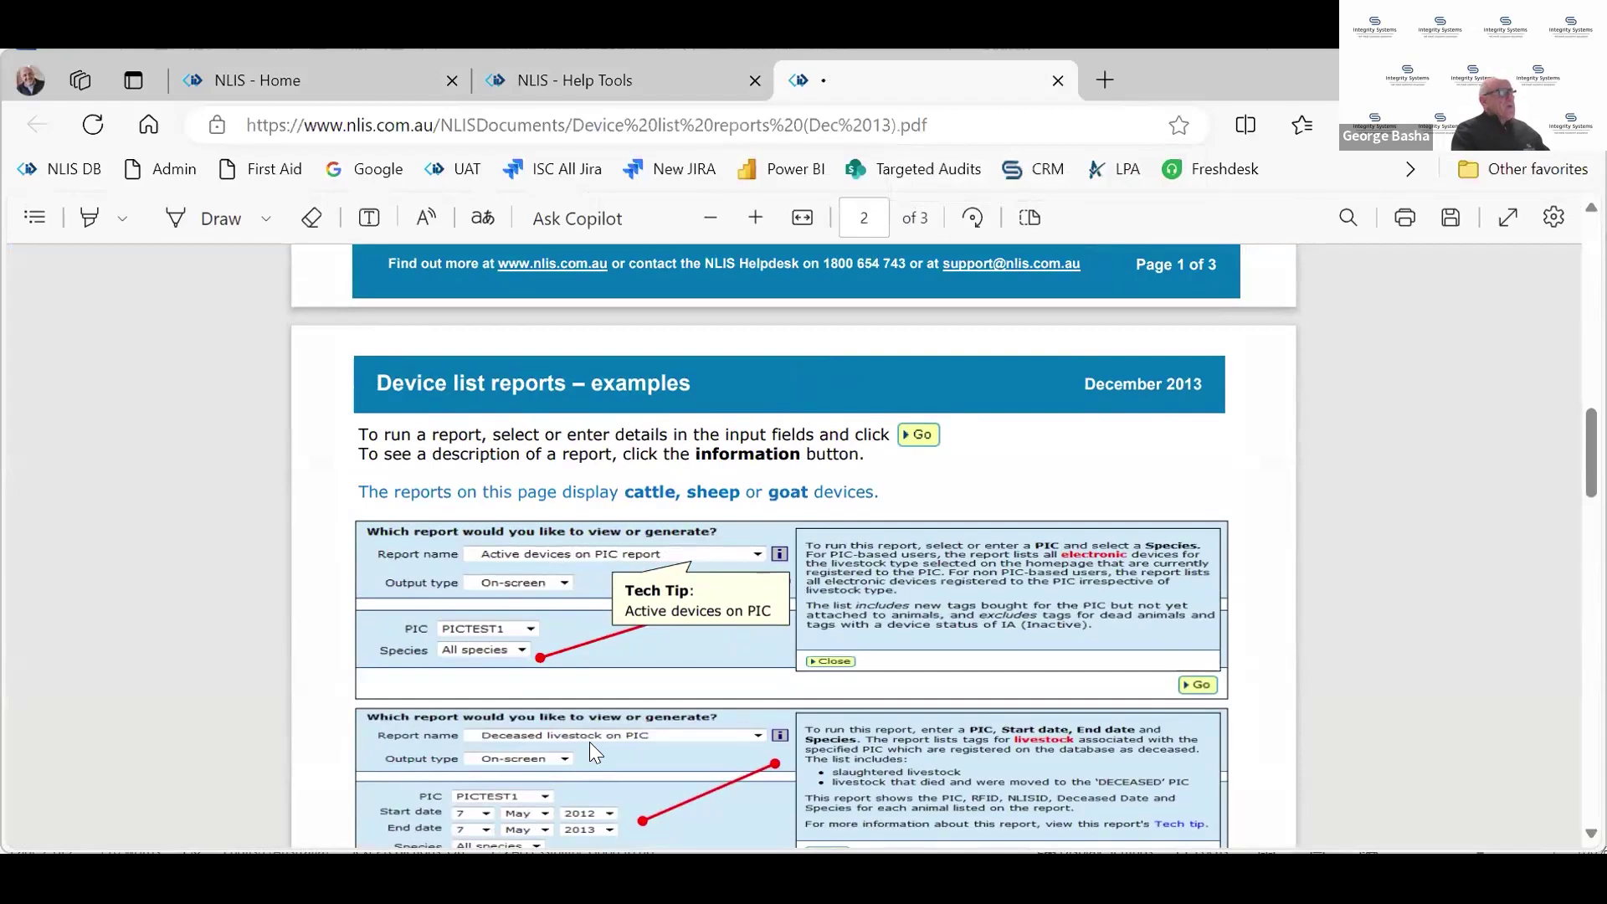
scroll(147, 328, "up", 3)
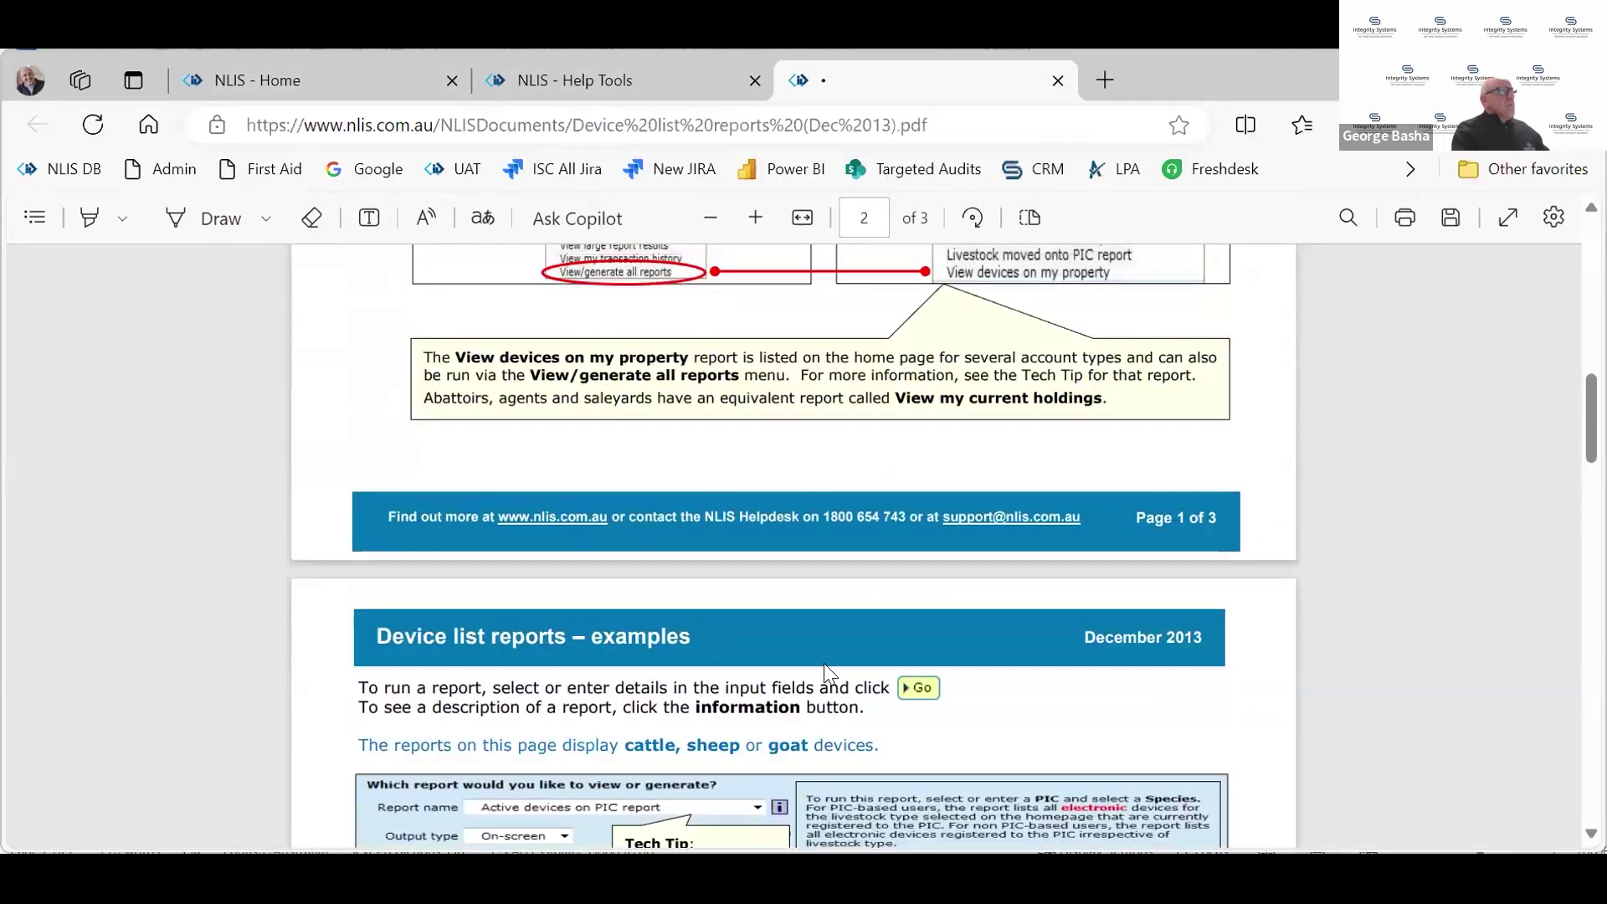
scroll(744, 531, "up", 4)
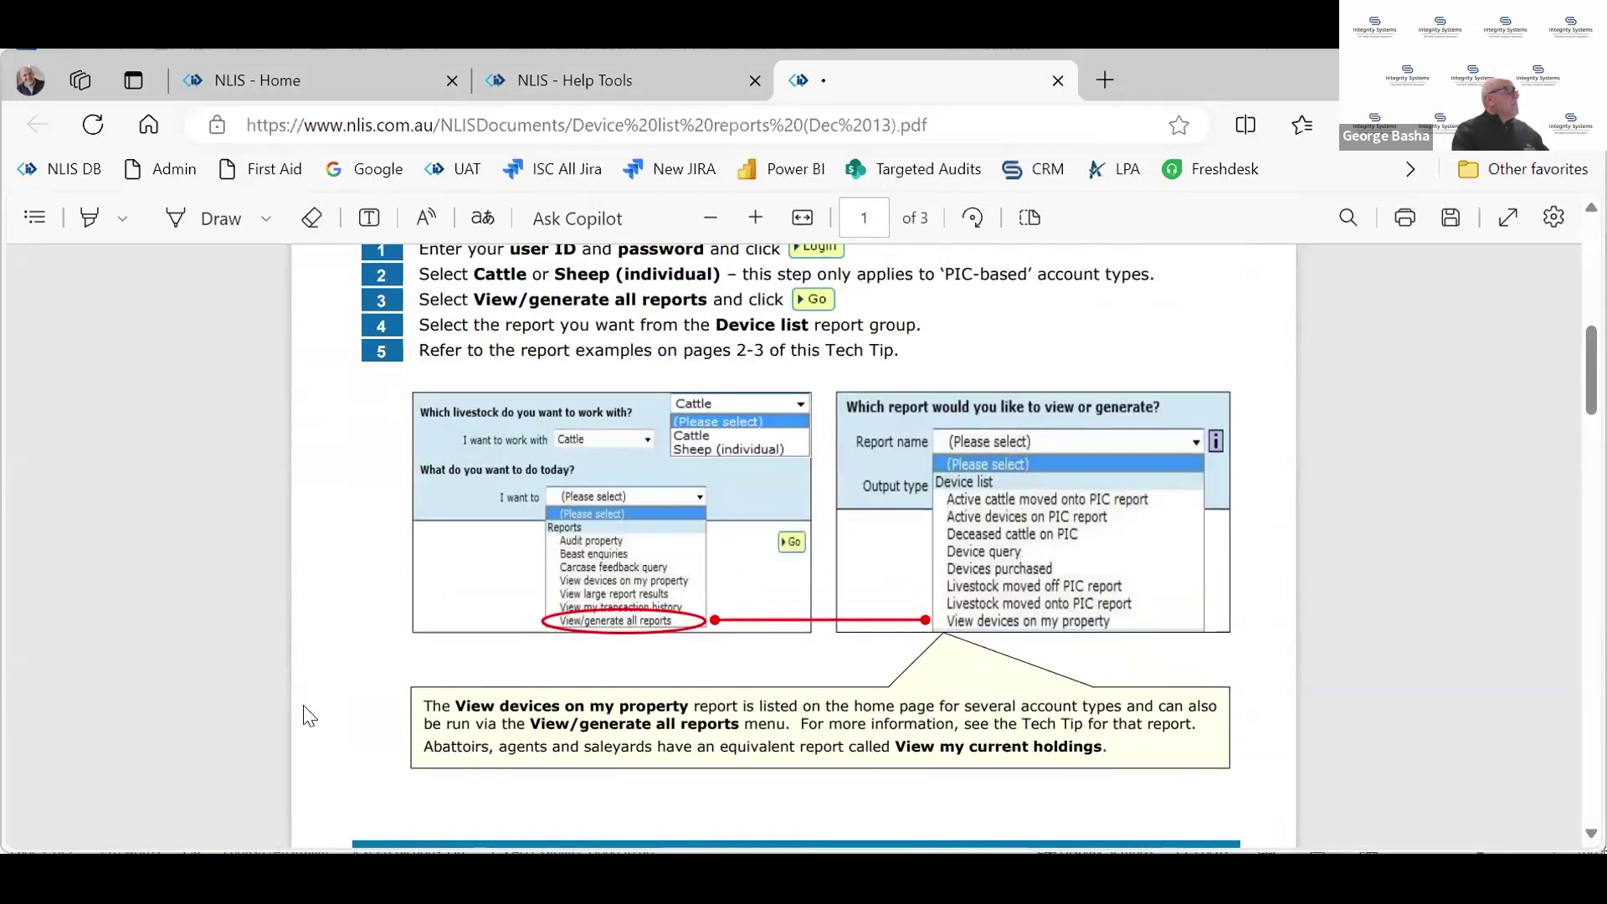
left_click(556, 74)
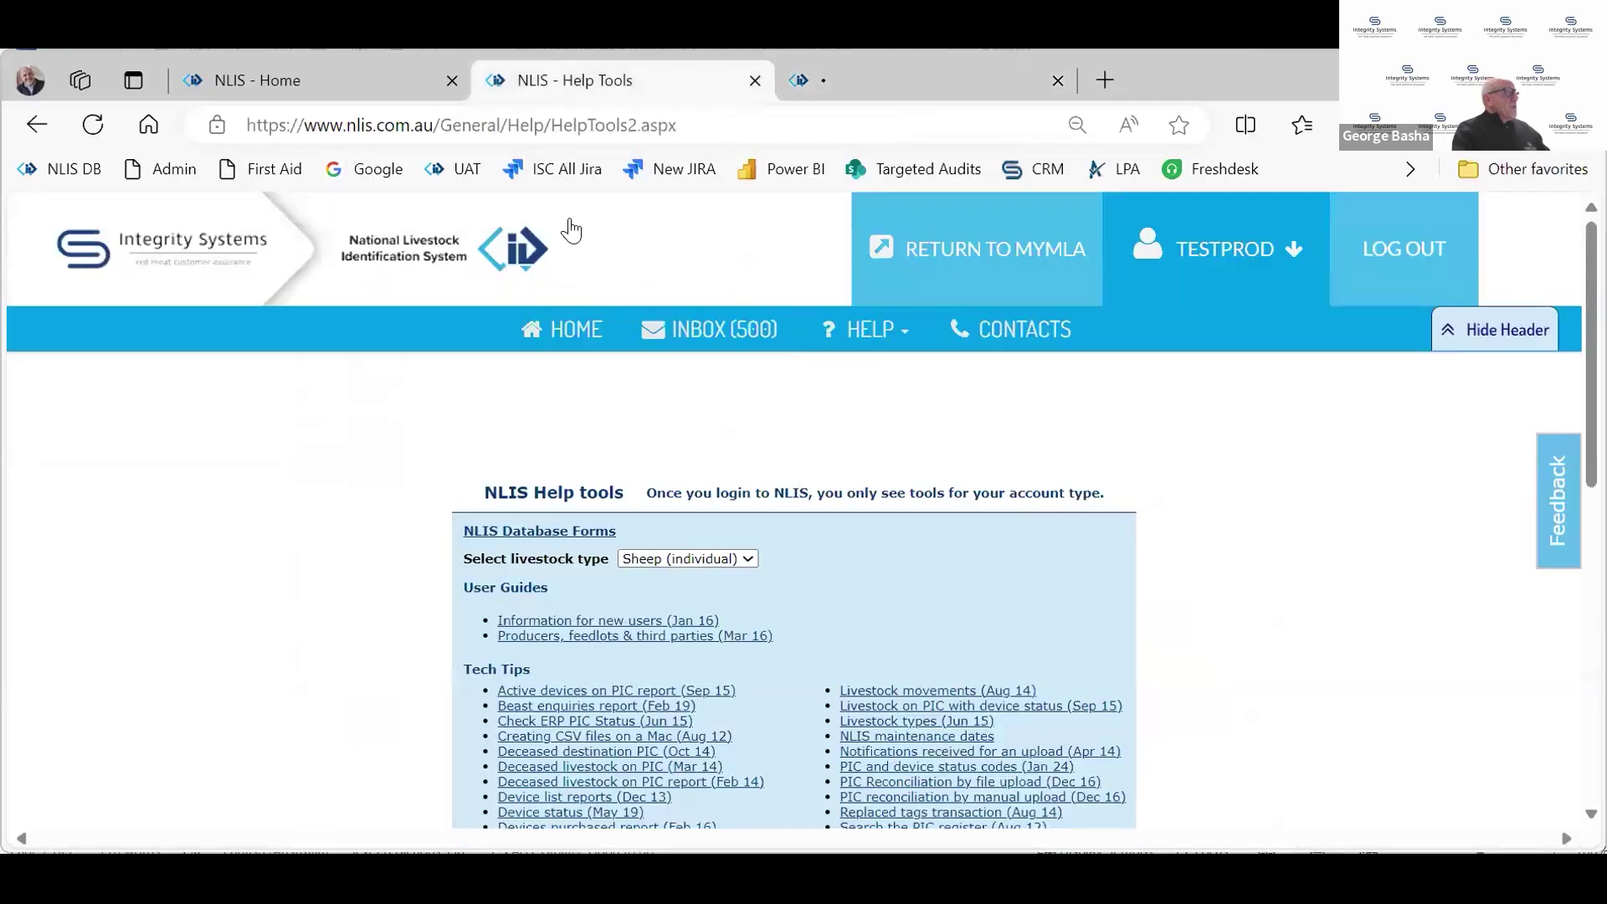
scroll(711, 664, "down", 2)
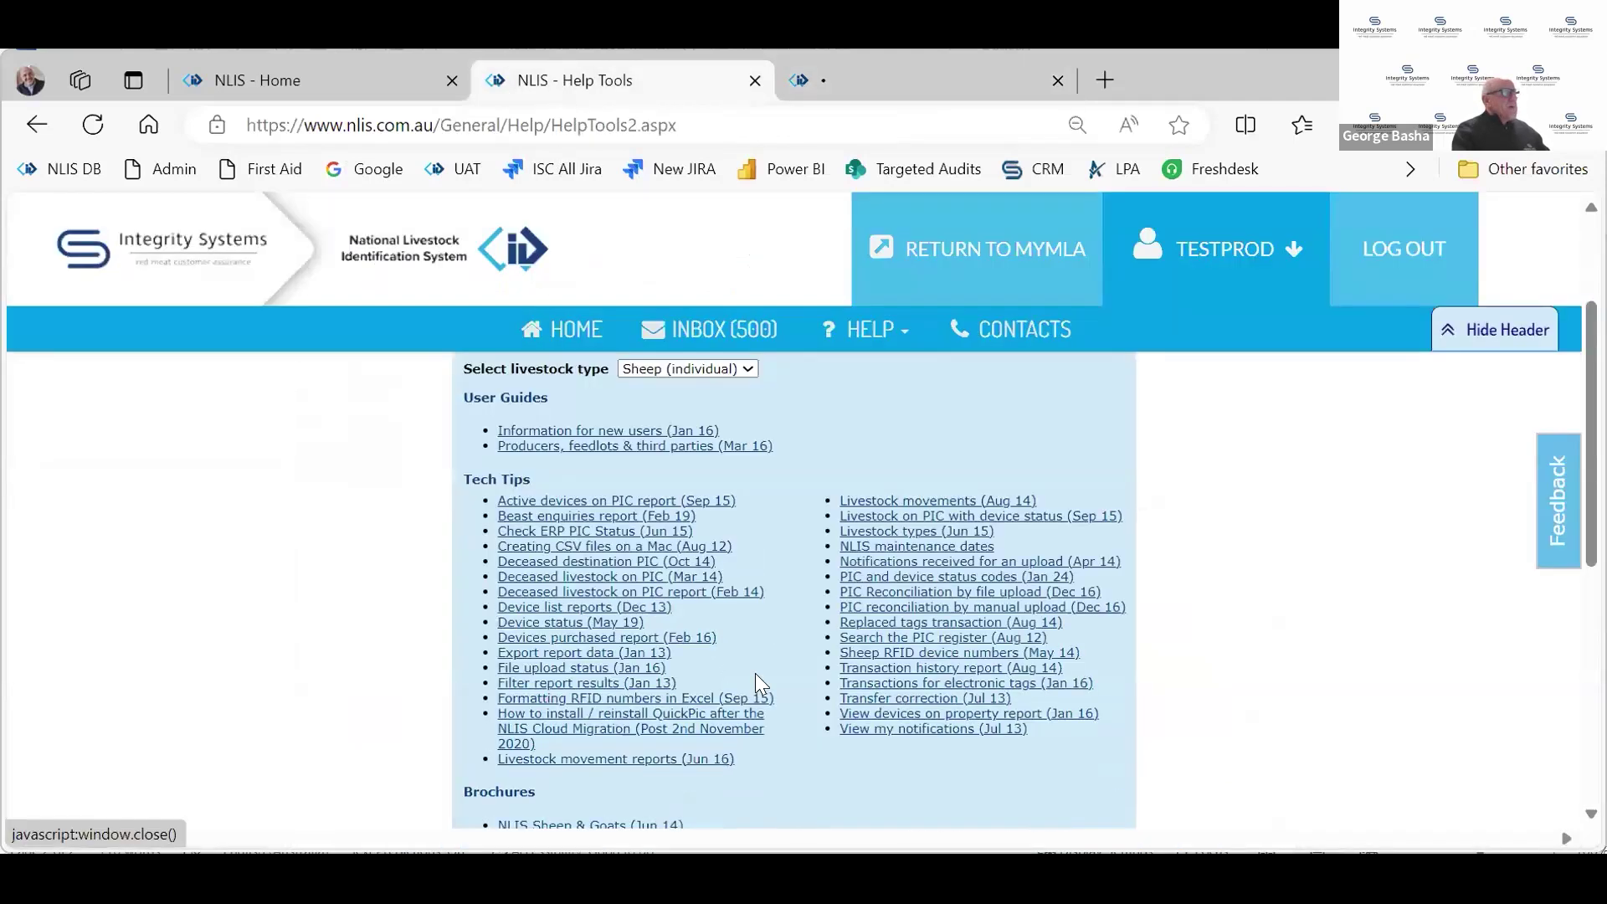
left_click(755, 81)
left_click(755, 82)
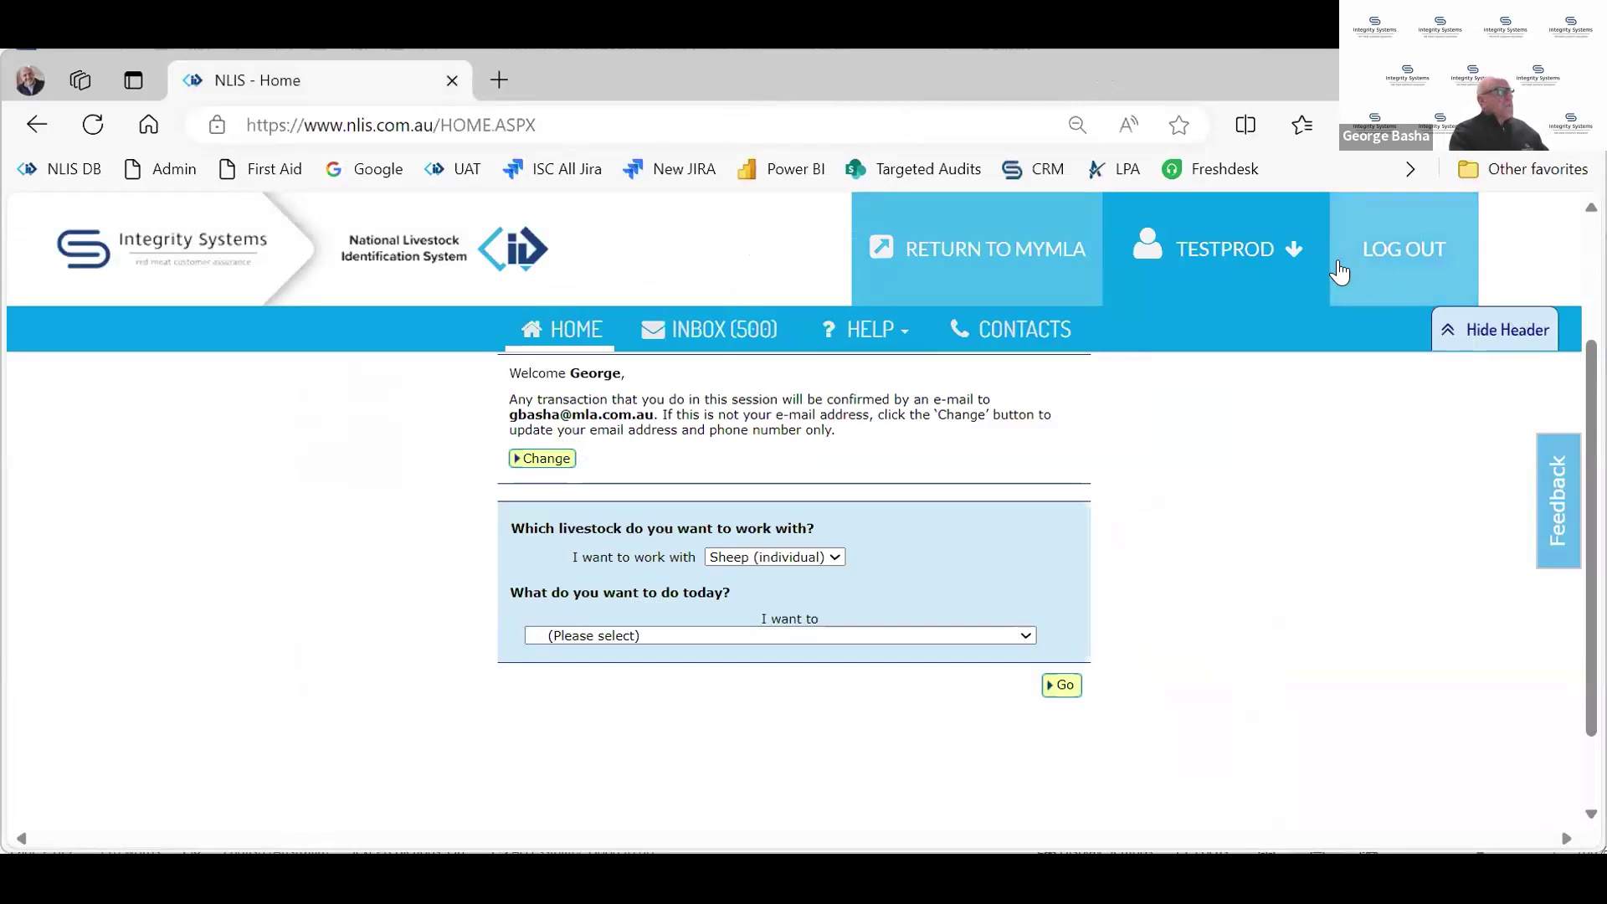
Review the account's profile, contact details and e-mail on record, then return to Producer home
left_click(1486, 334)
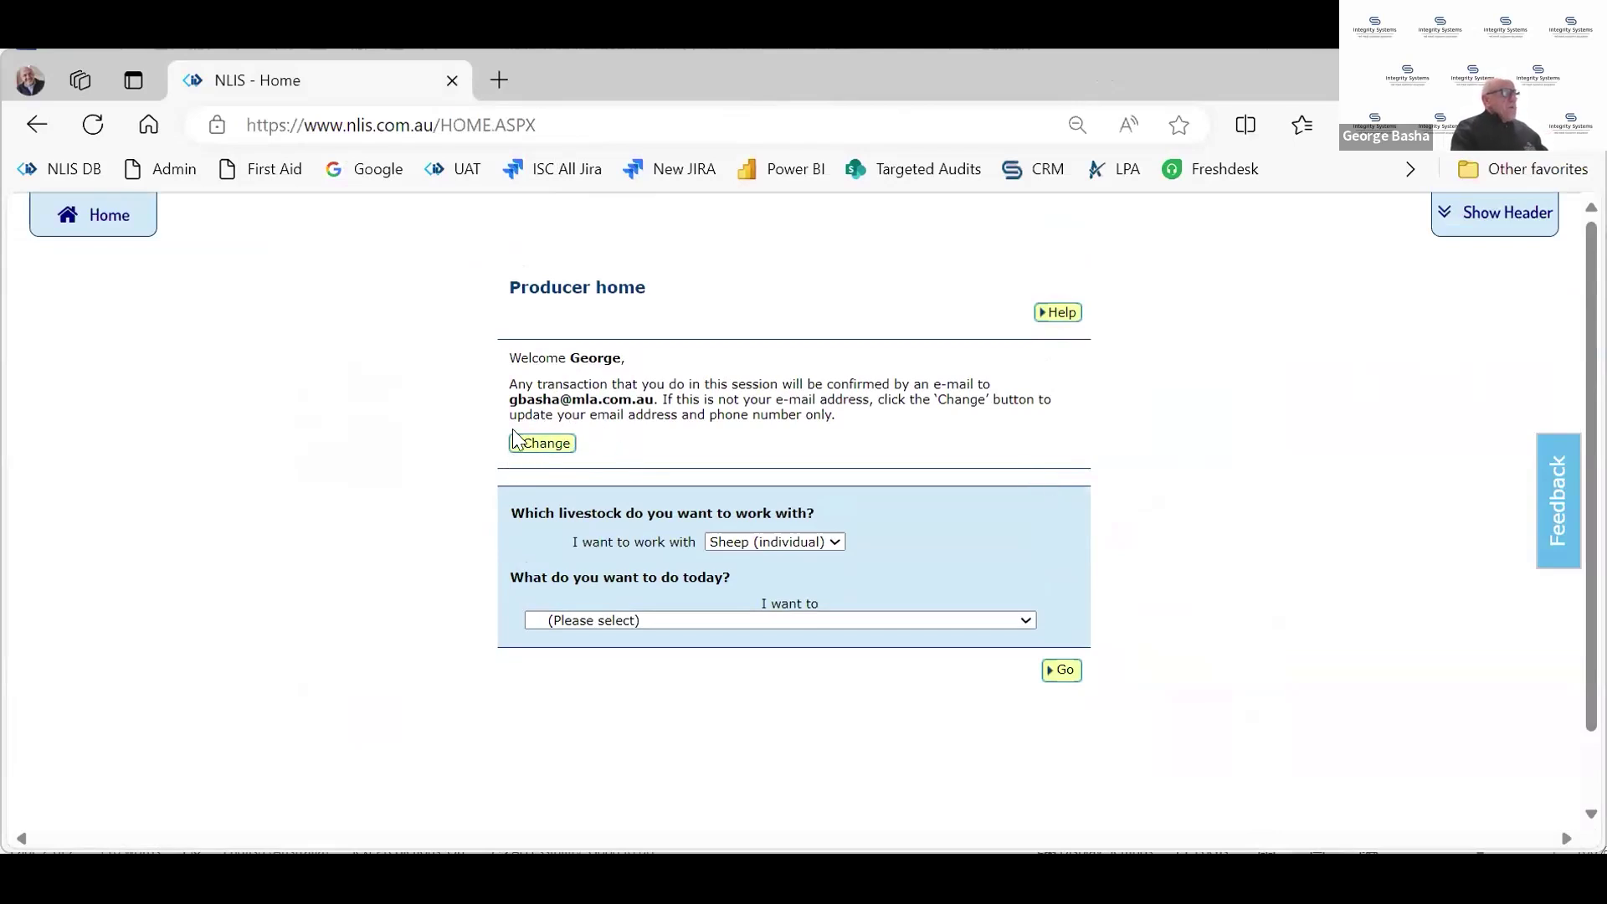
left_click(527, 447)
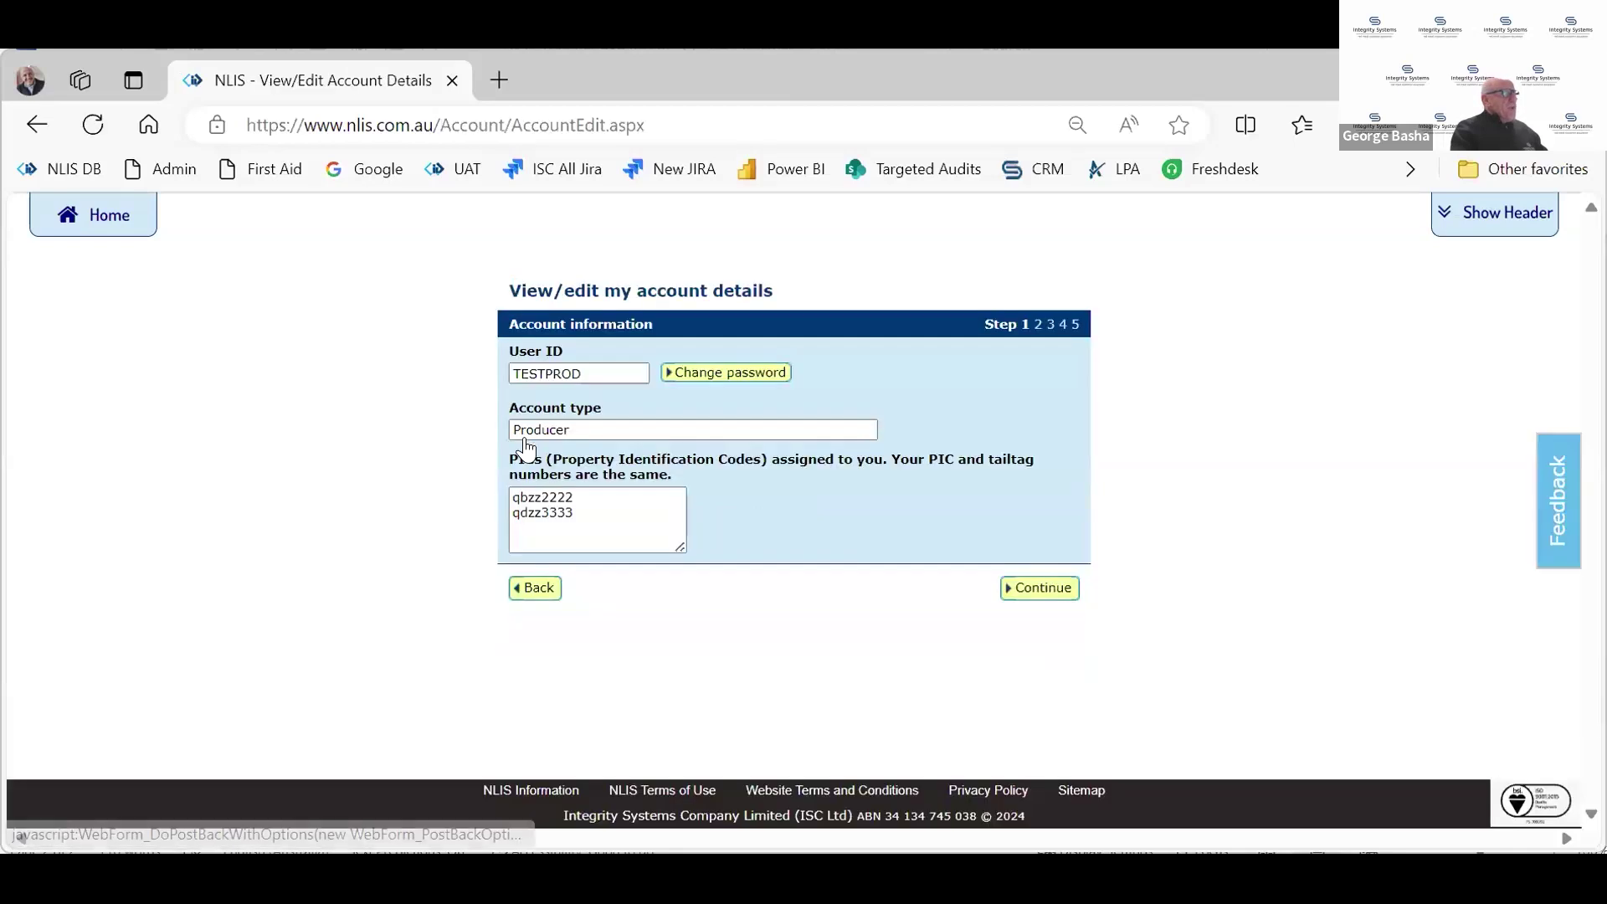
left_click(1023, 596)
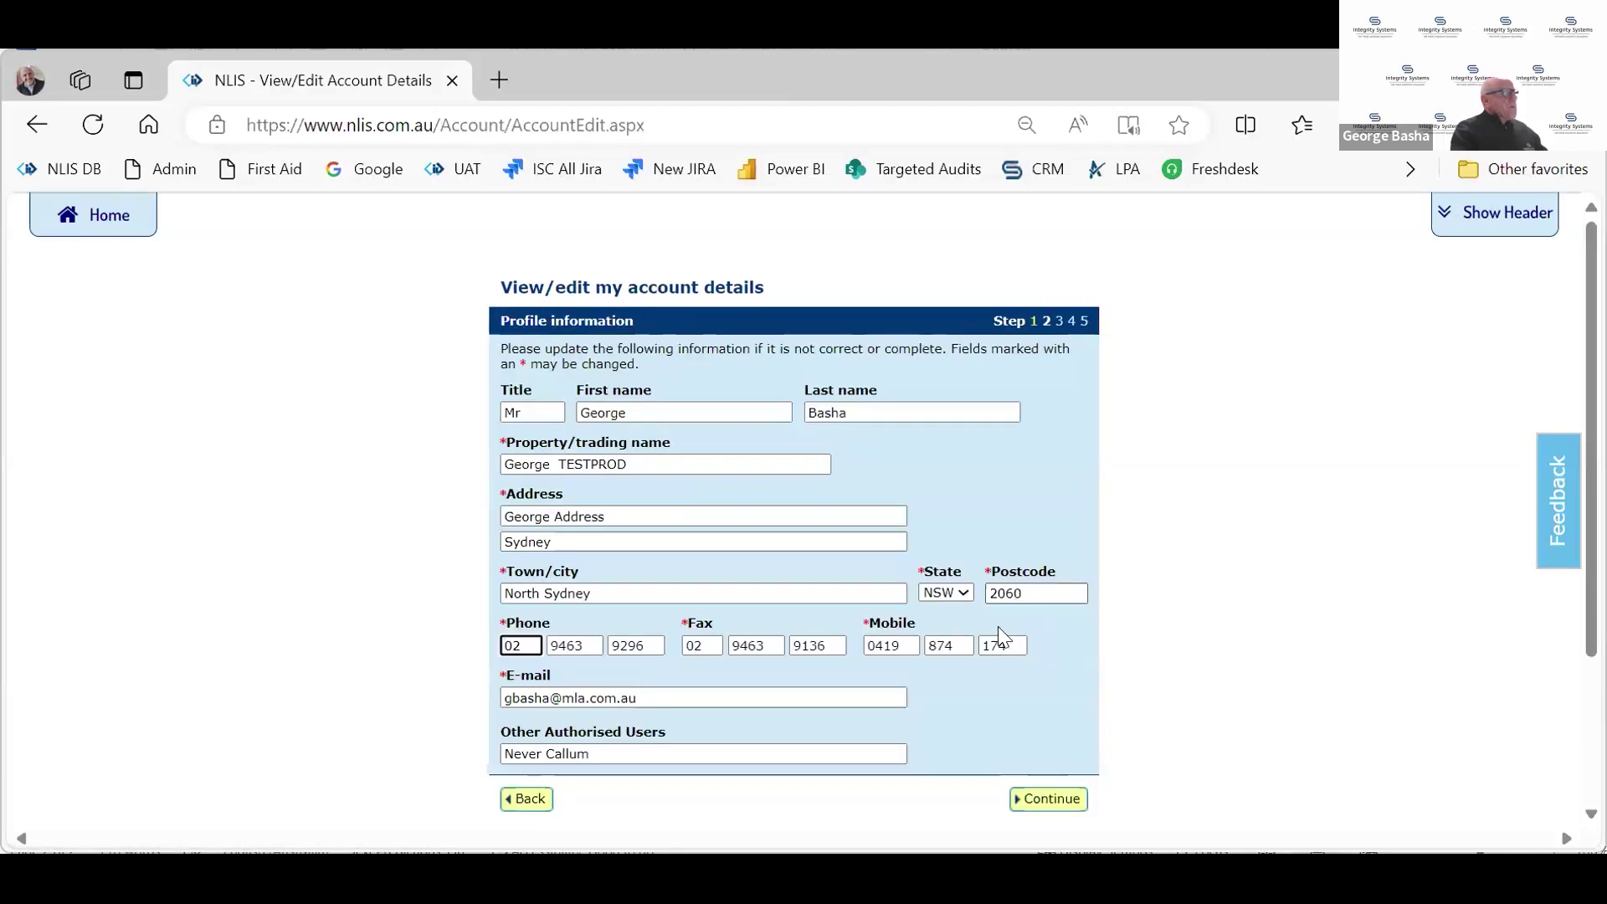
left_click(656, 700)
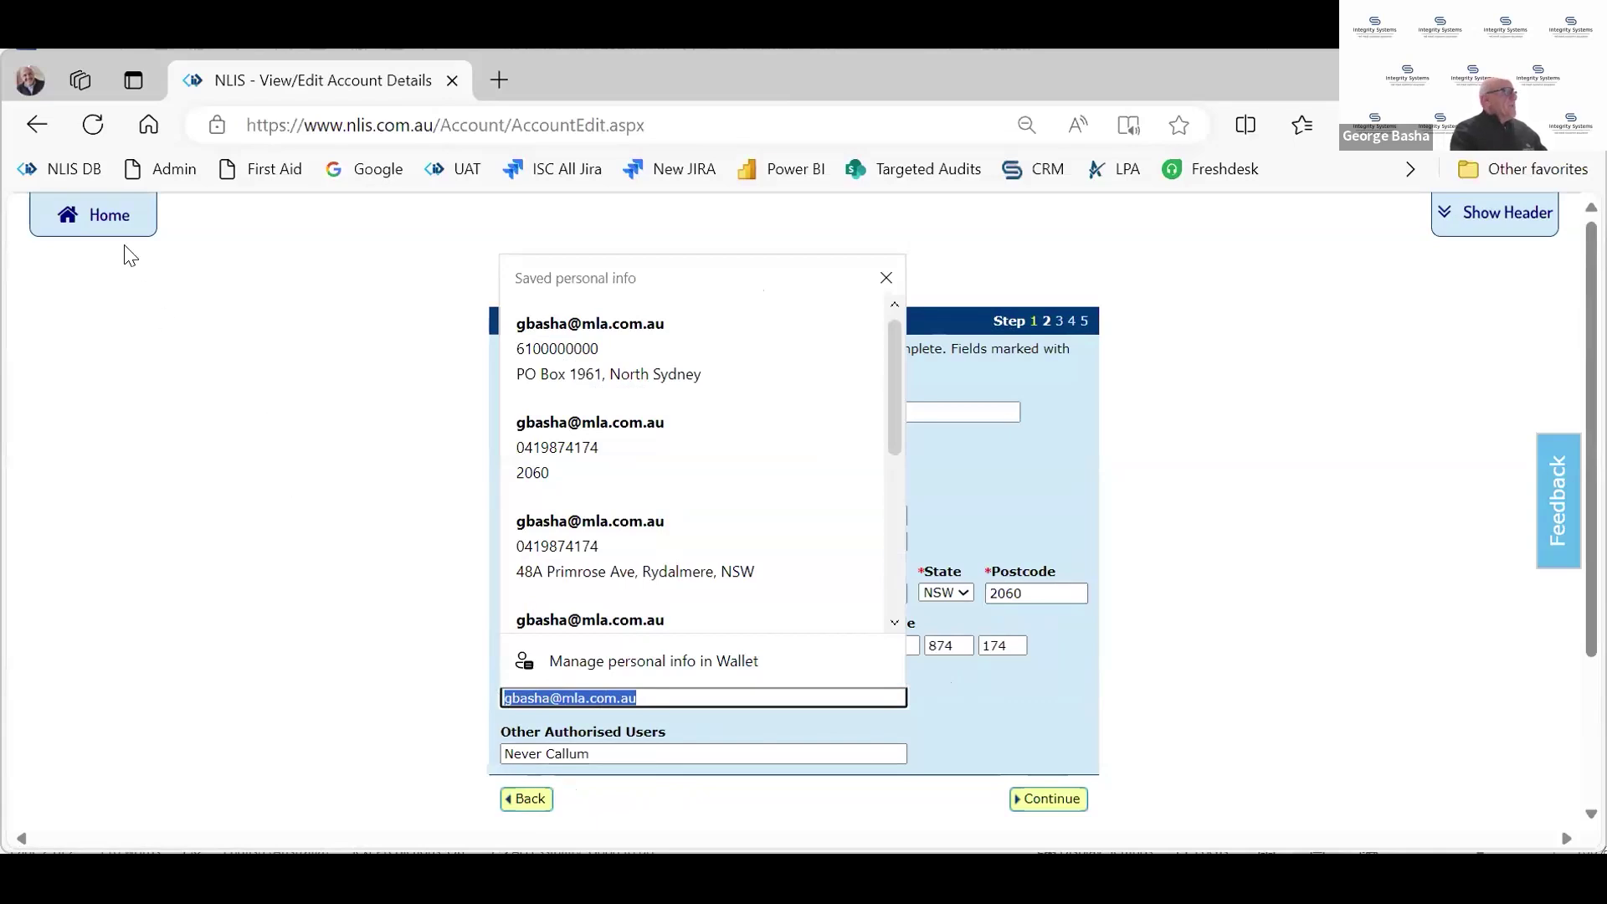
left_click(109, 227)
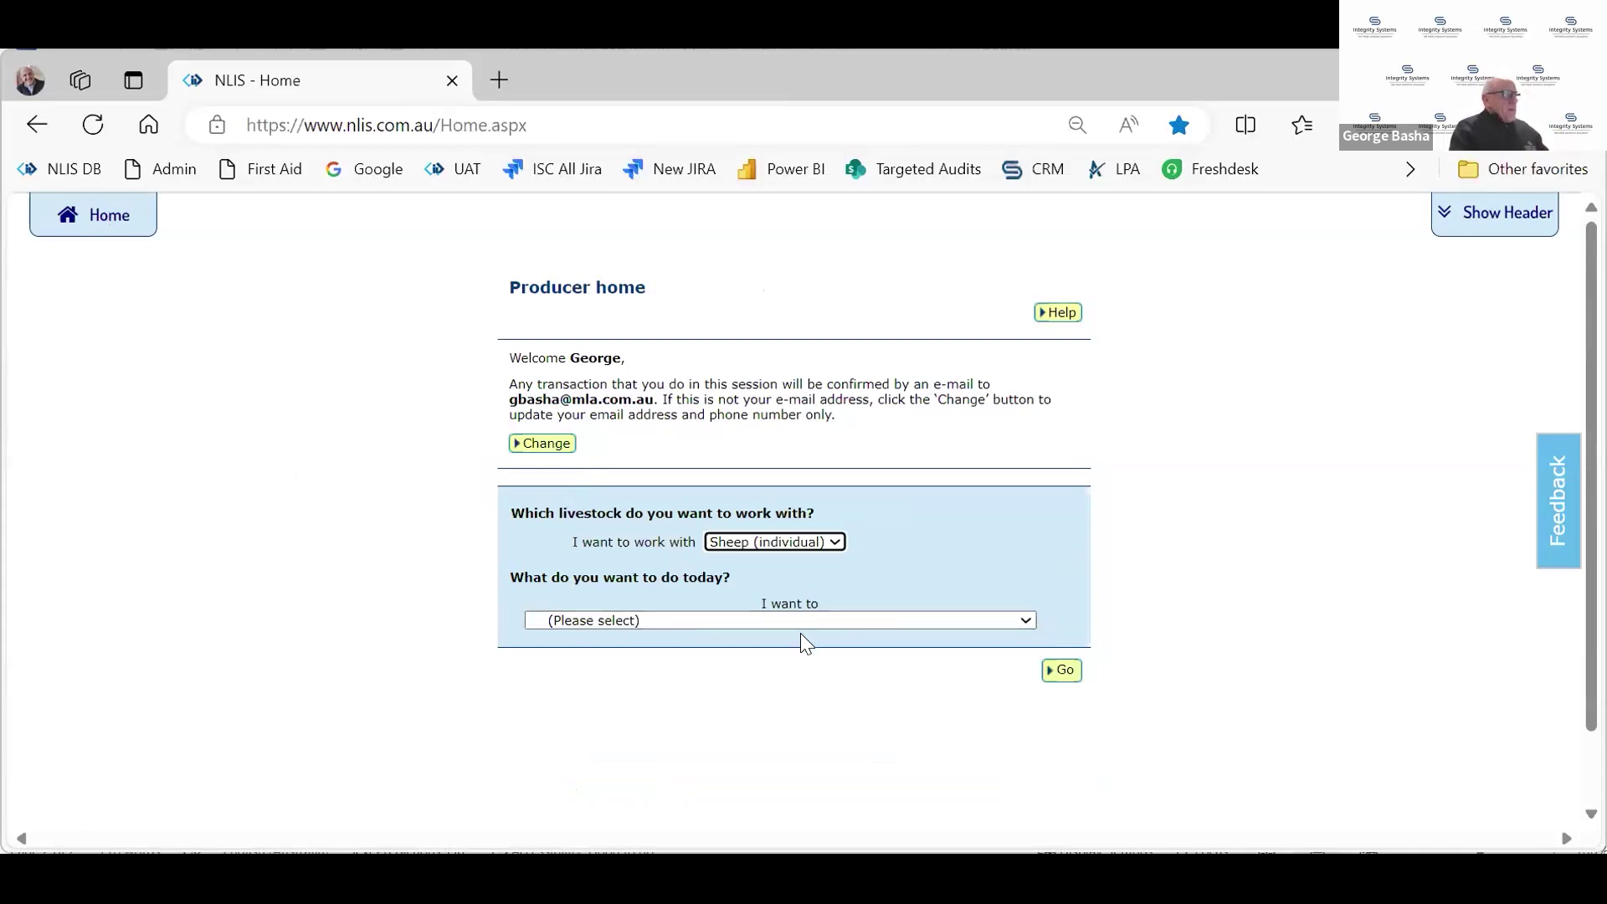
Choose the task 'Livestock moved onto my property (Sheep/Goat/SA Camelids - individual)' and proceed
scroll(893, 608, "down", 1)
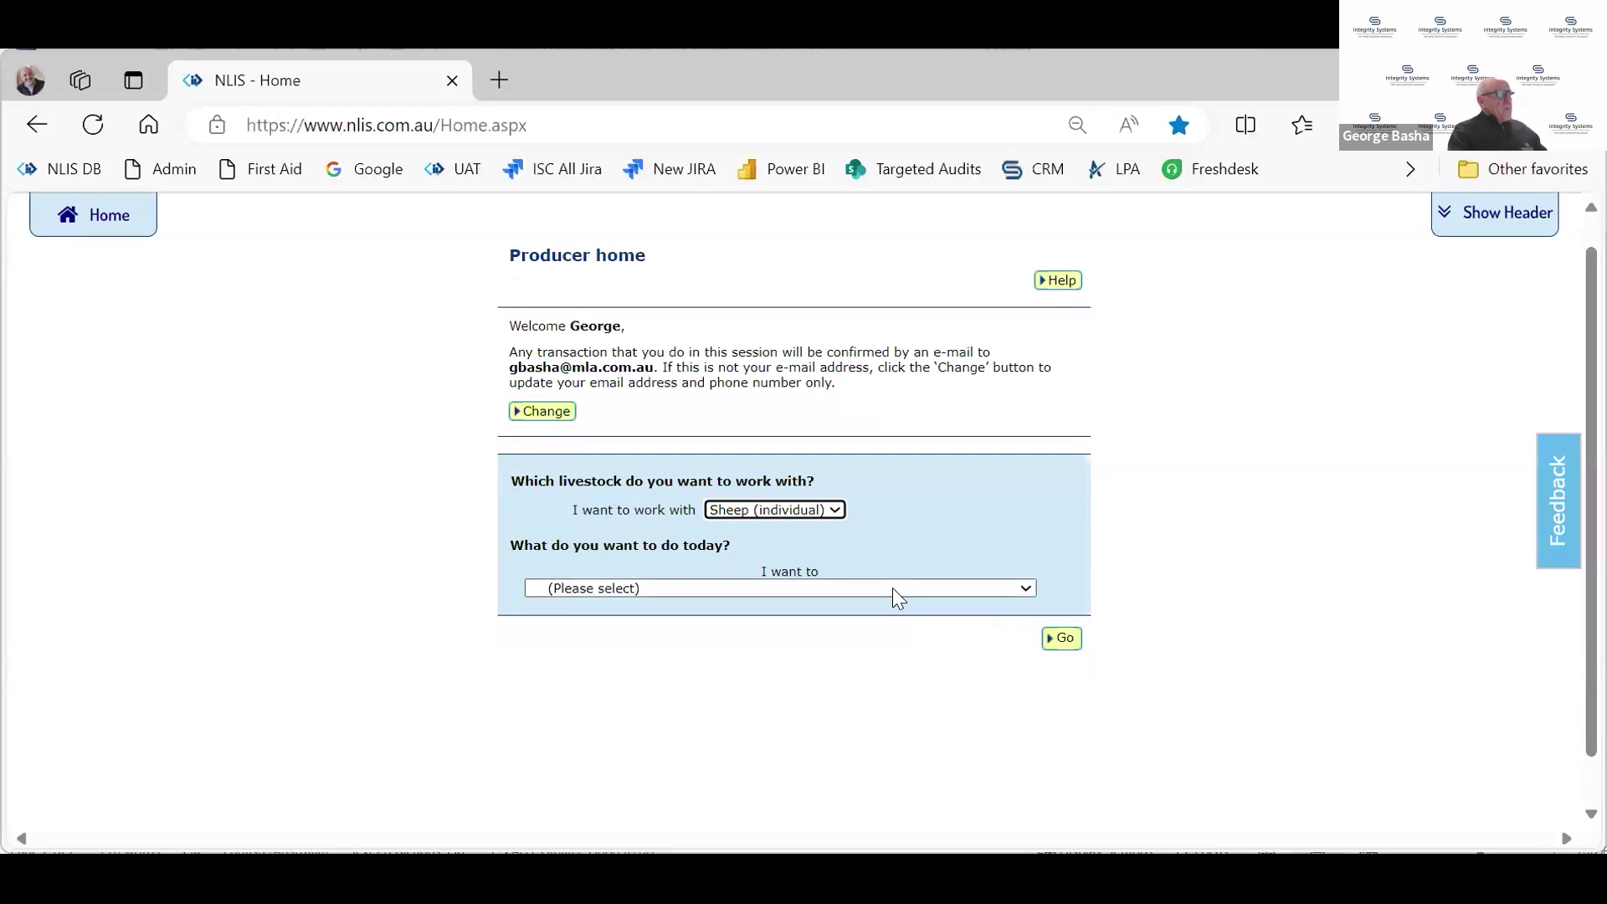
left_click(892, 589)
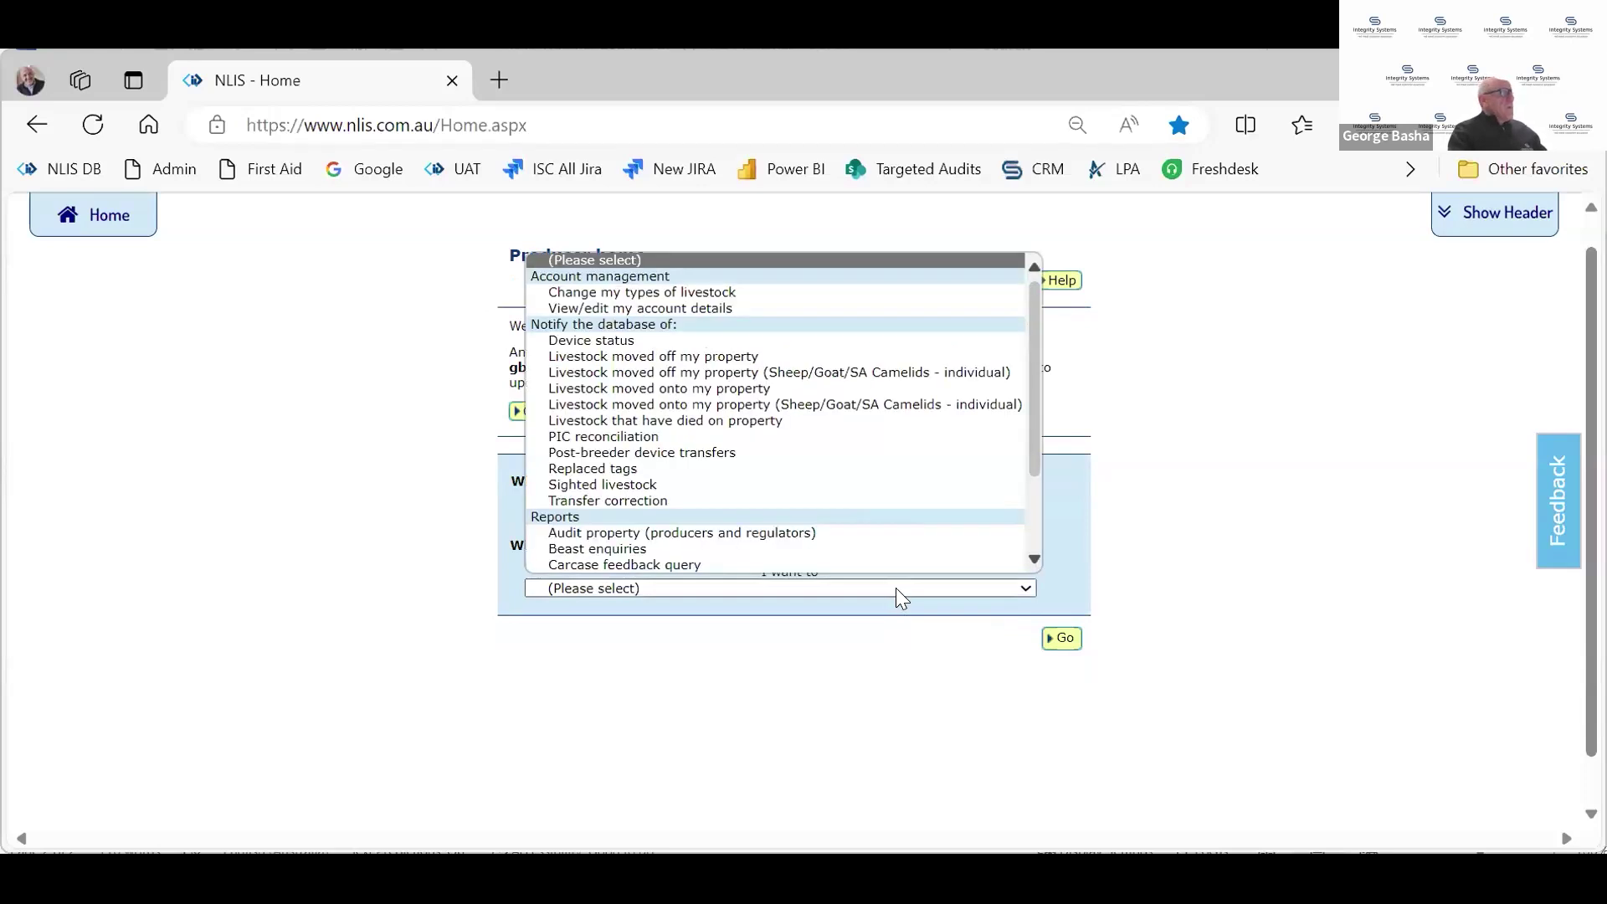
scroll(871, 402, "down", 1)
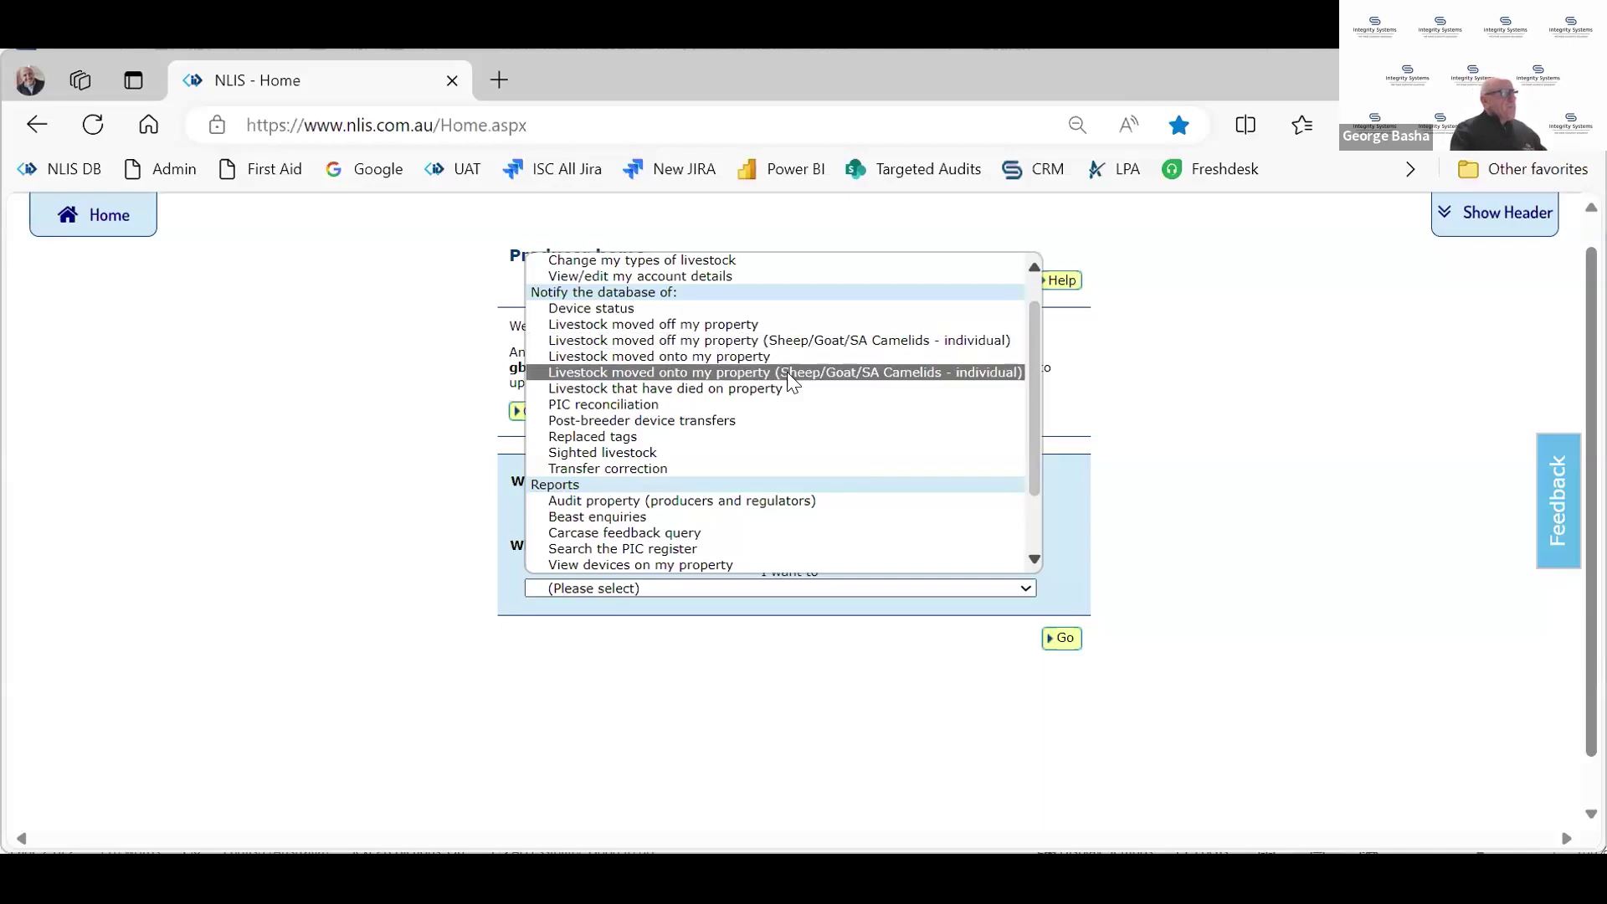
left_click(792, 375)
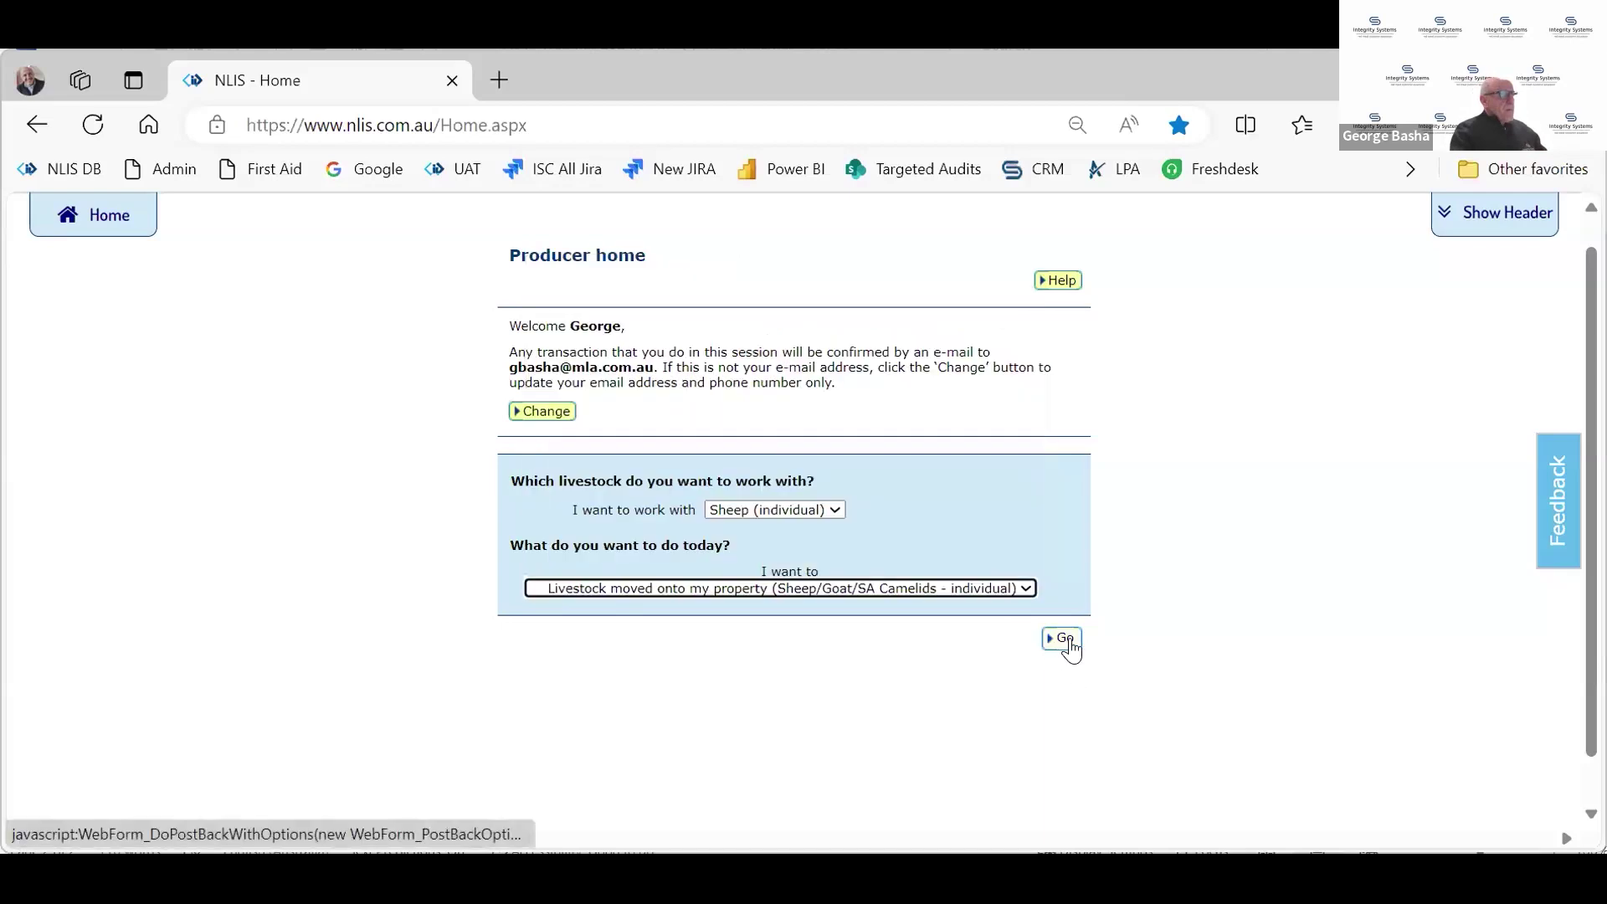
left_click(1064, 640)
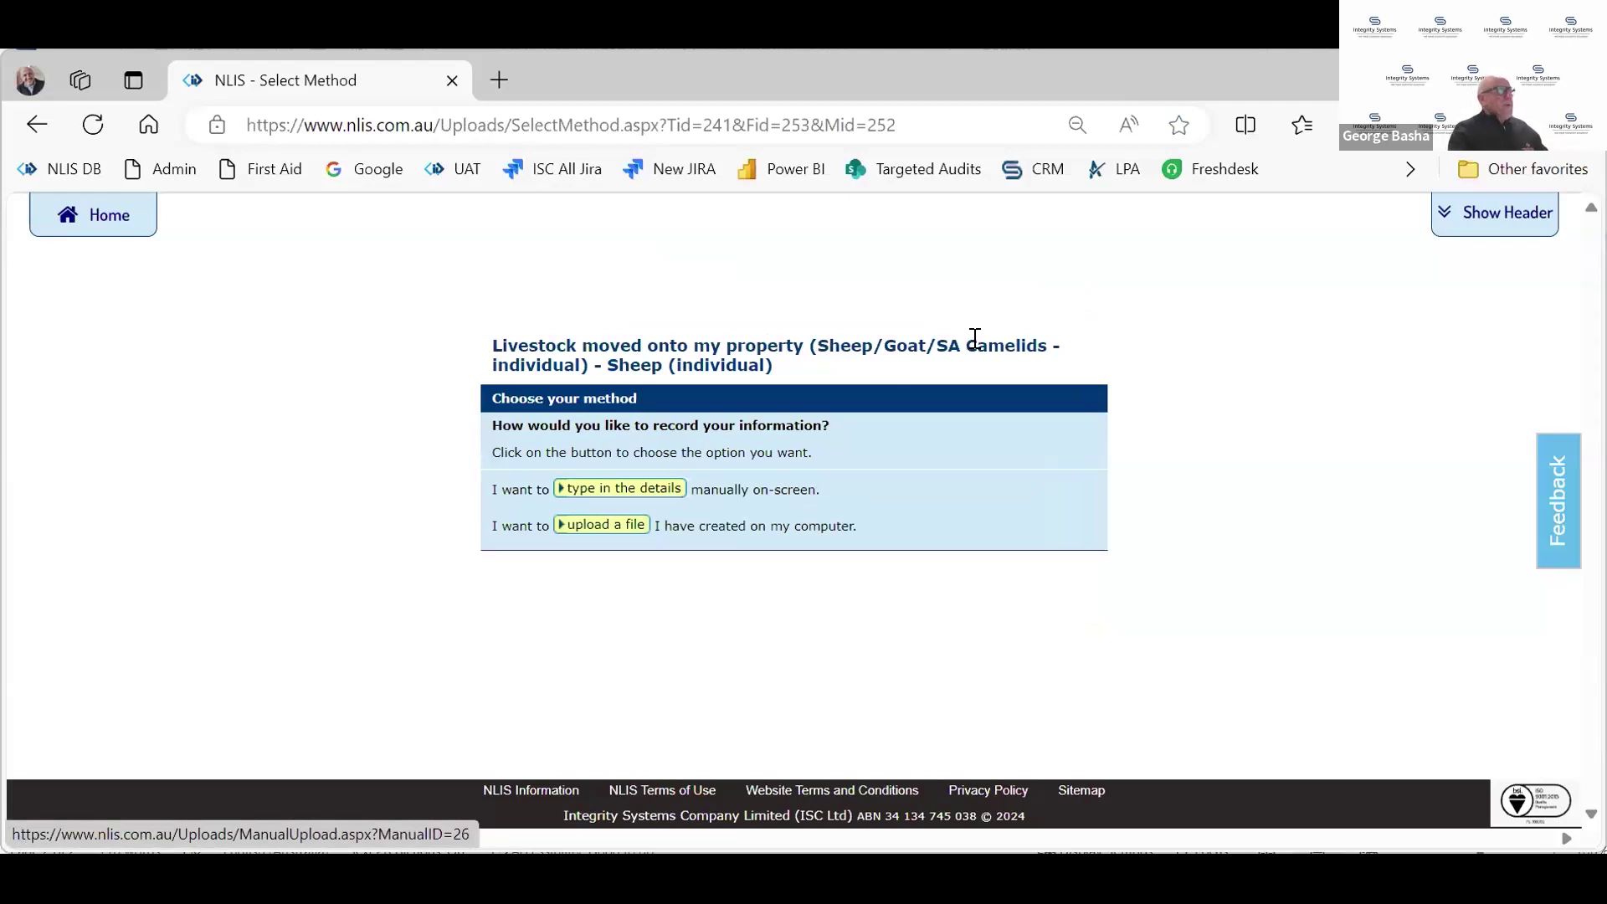
Choose manual entry and paste the list of sheep device numbers into the list box
left_click(602, 494)
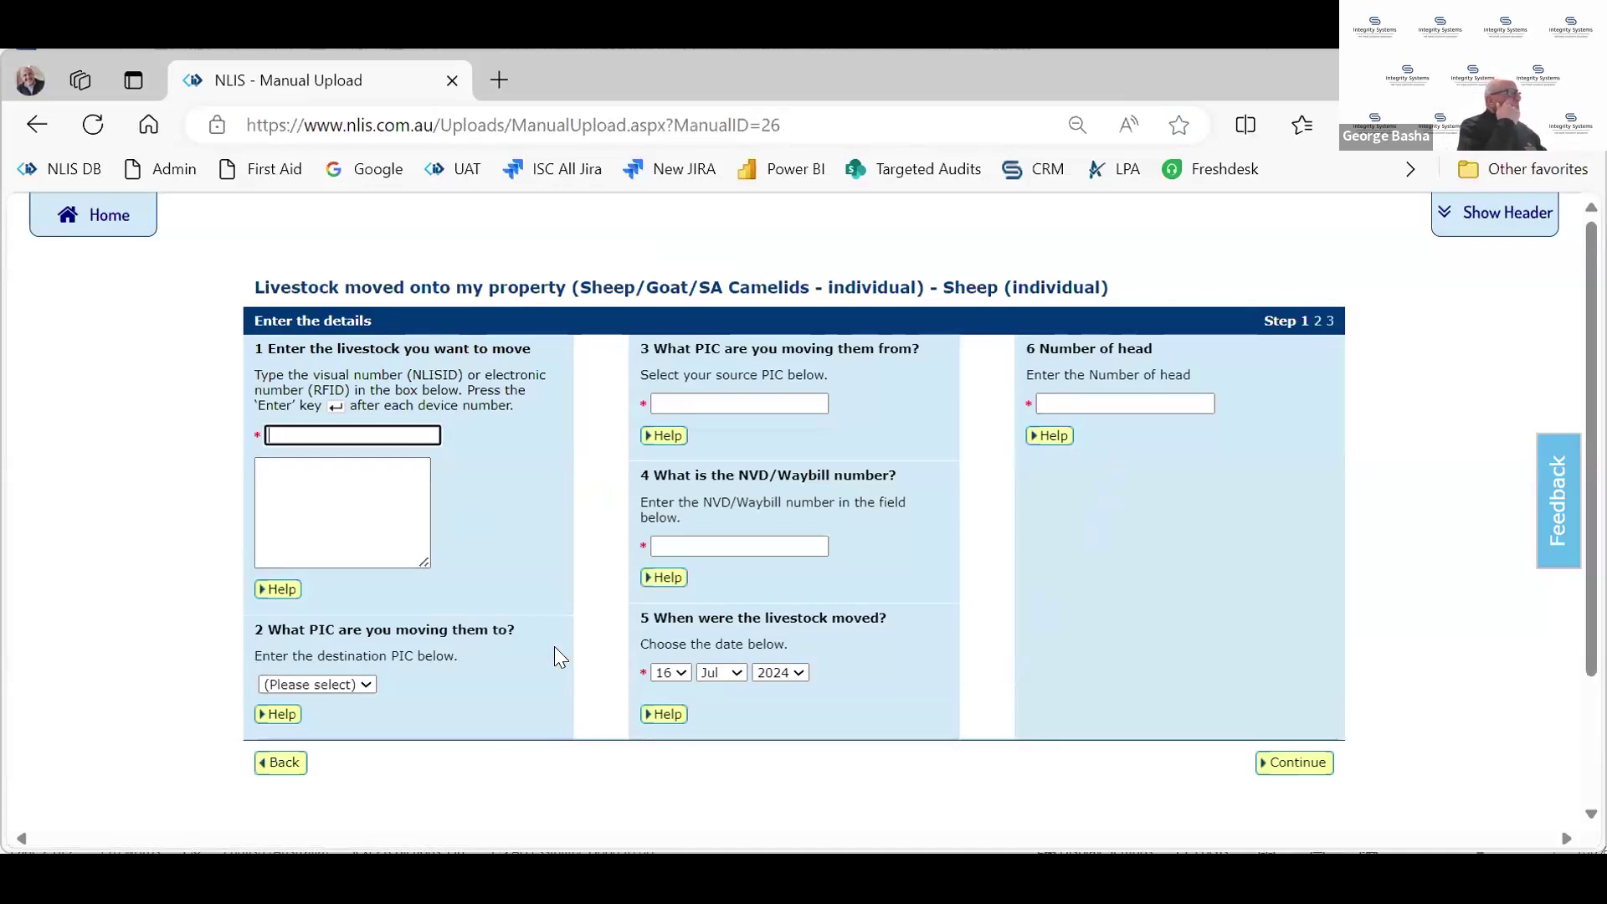
left_click(325, 489)
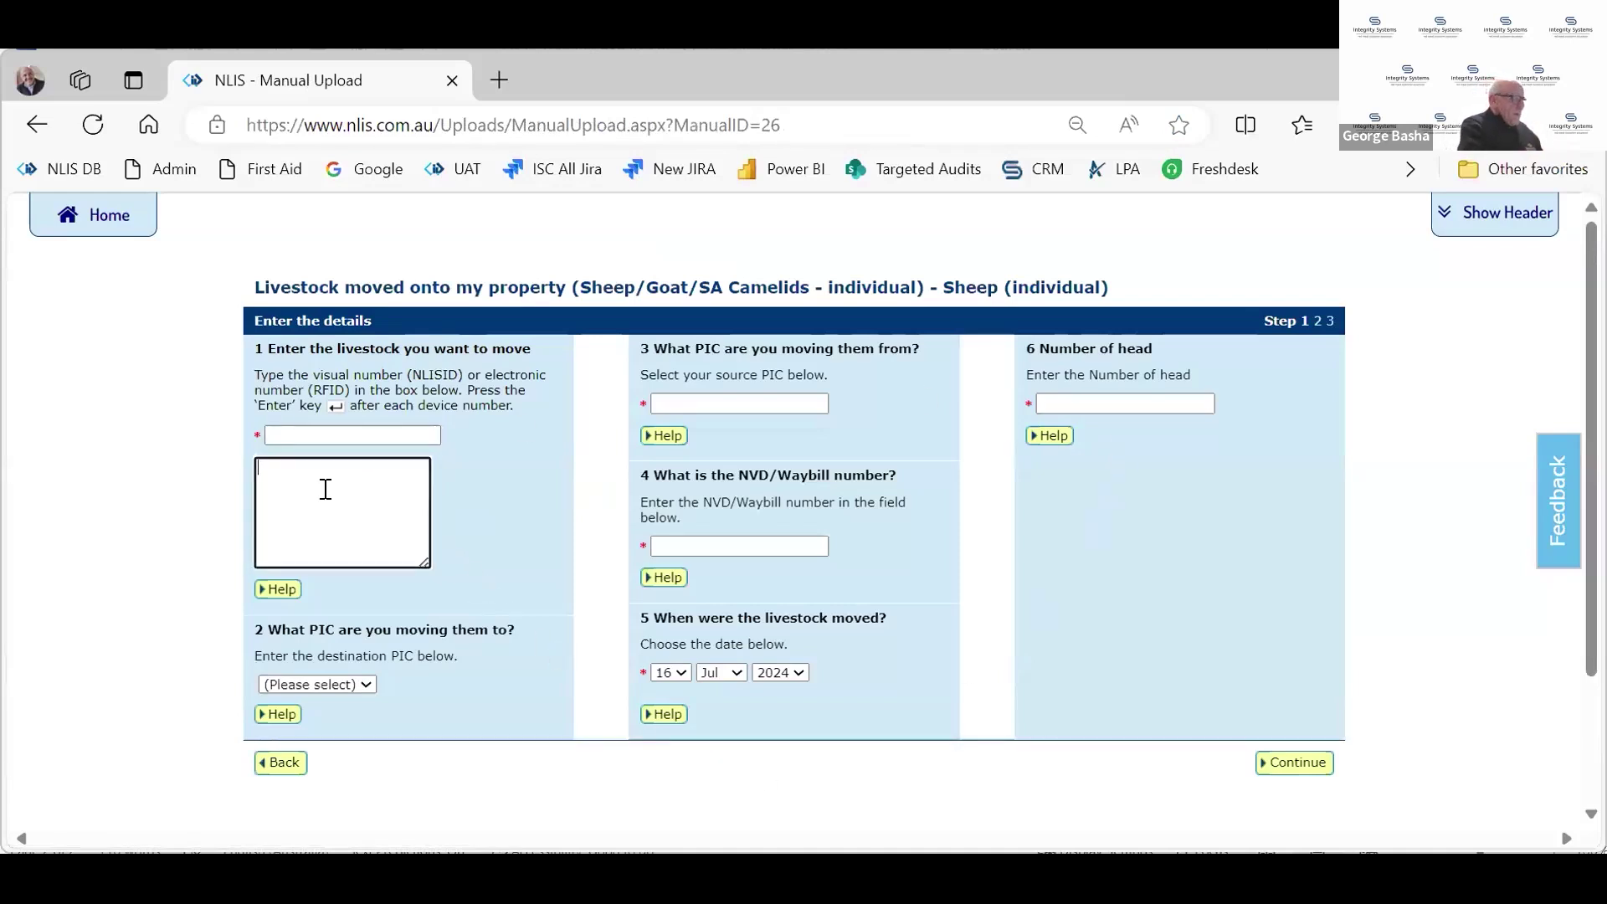
key("ctrl+v")
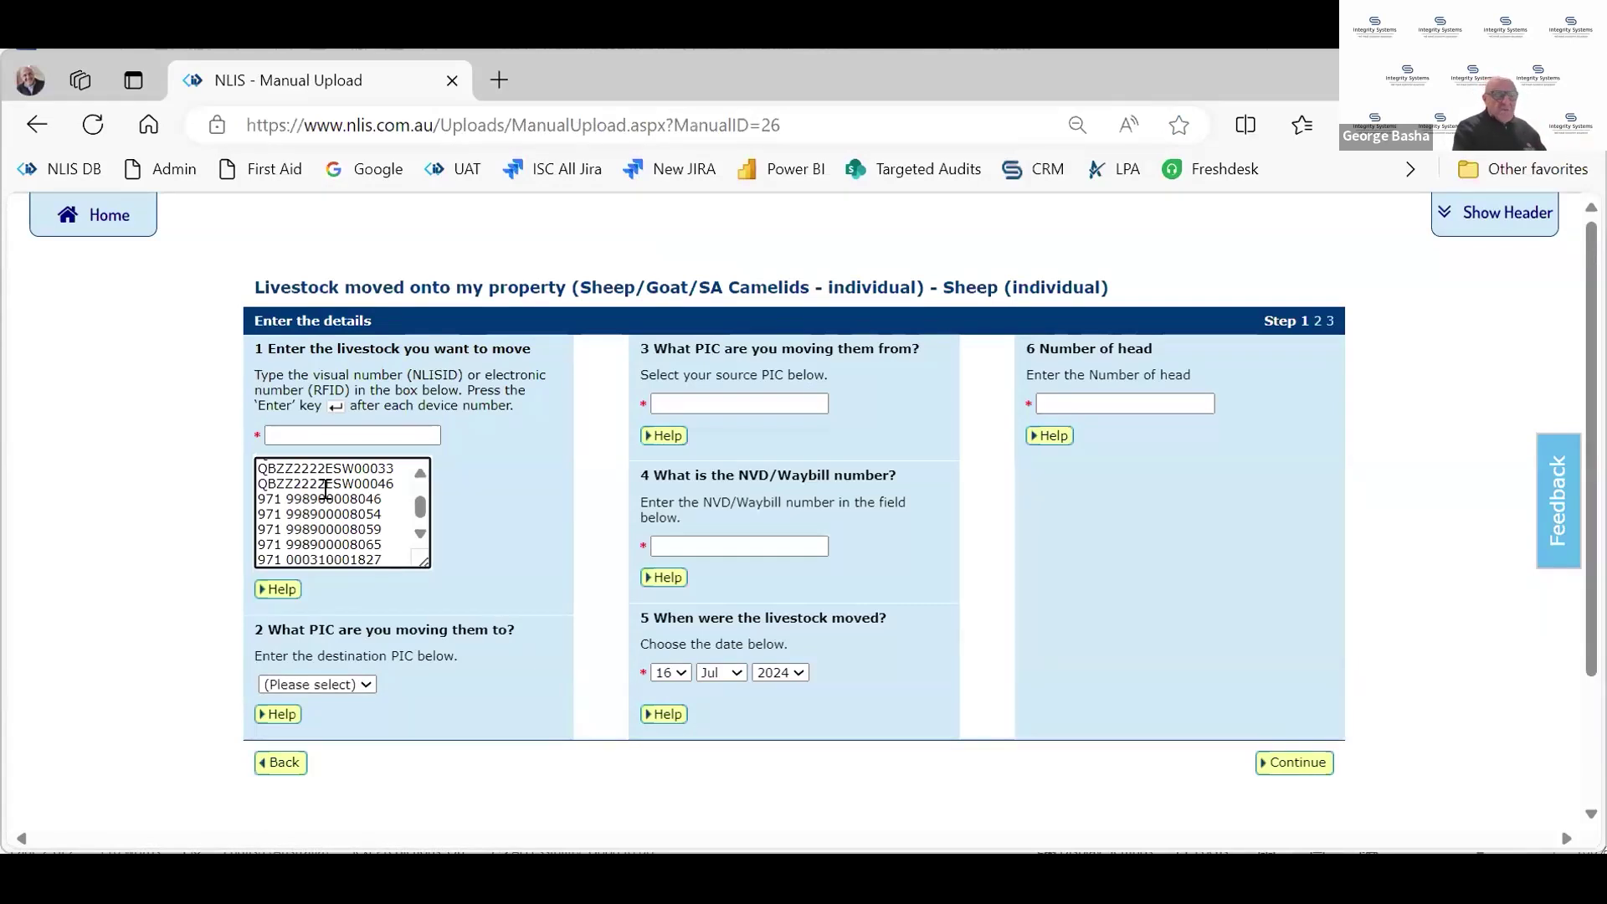
scroll(326, 490, "up", 1)
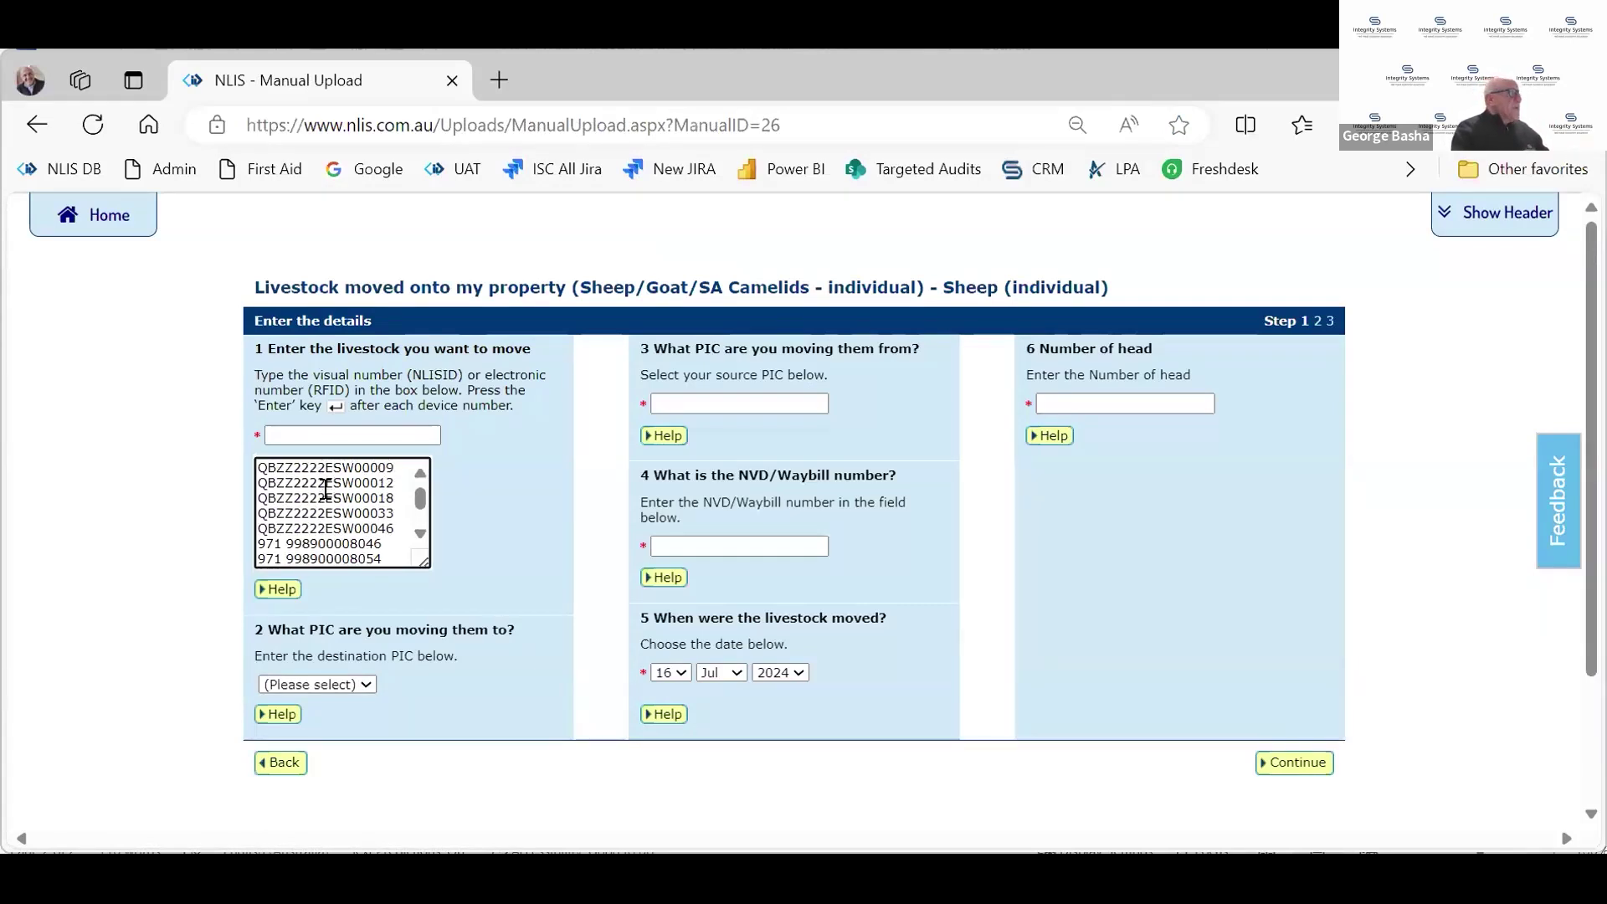
left_click_drag(258, 467, 393, 461)
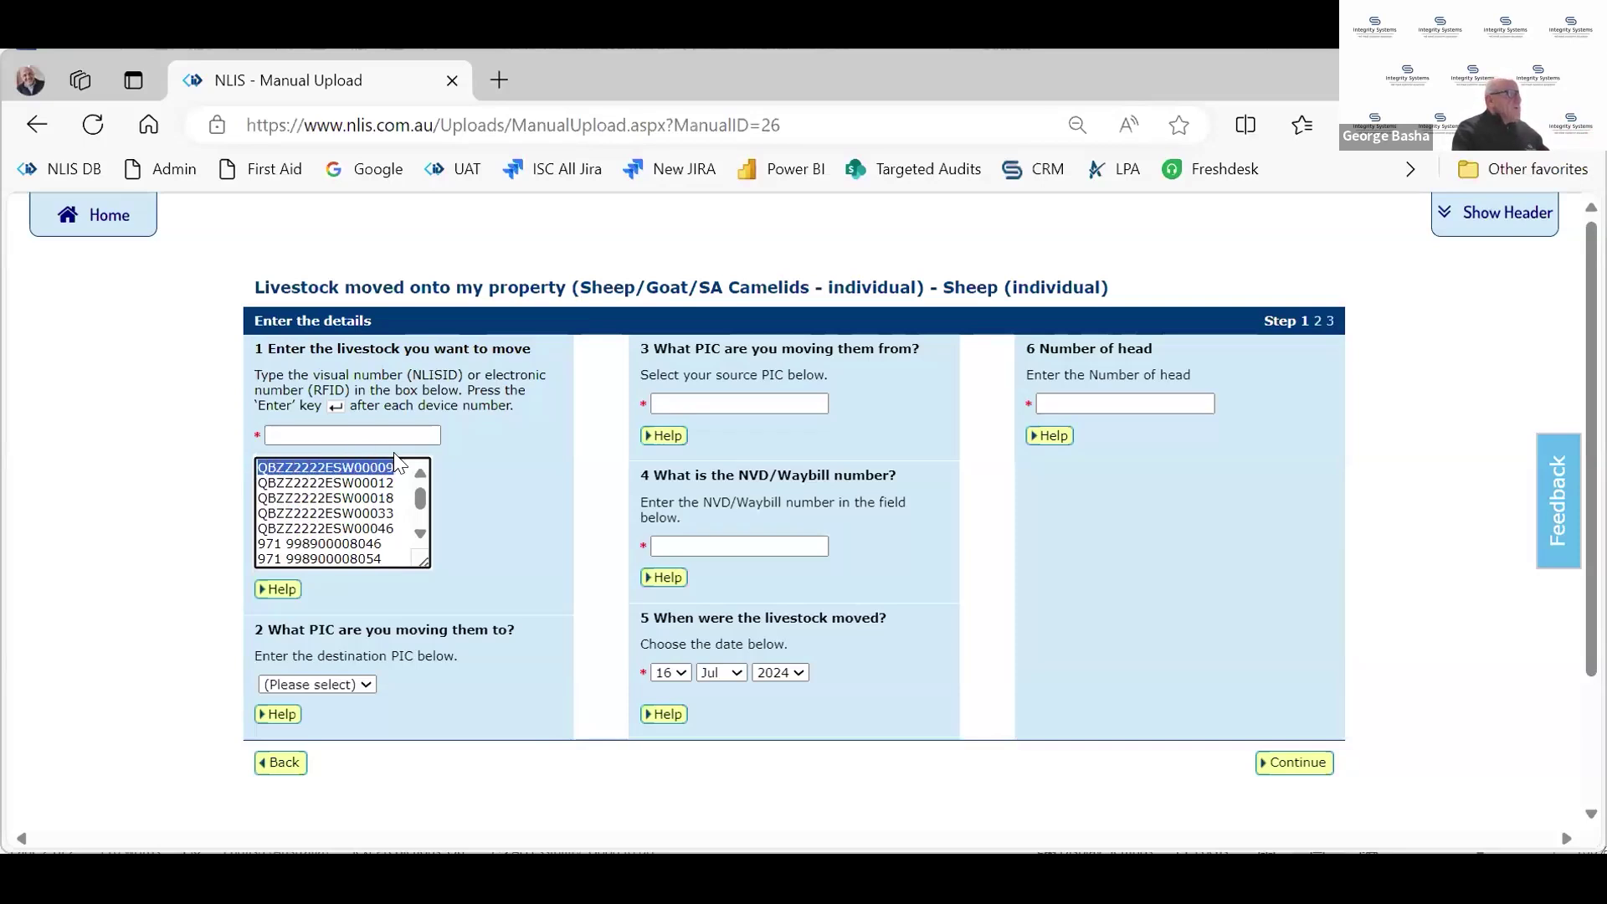
left_click(394, 469)
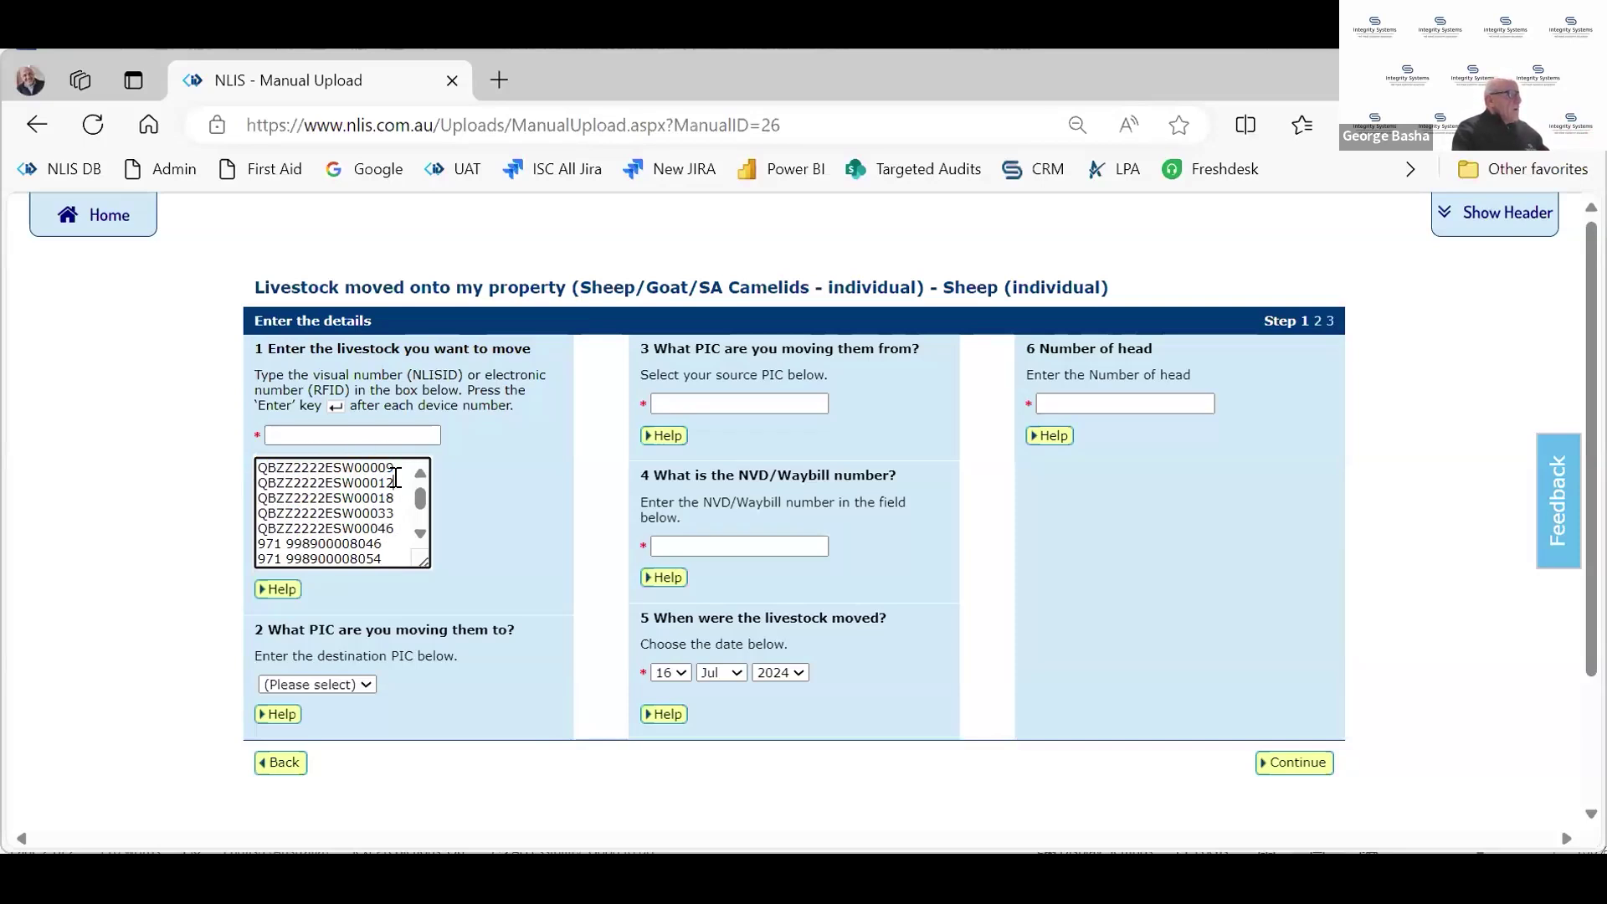
key("Down")
key("Down")
key("Down")
key("Down")
left_click(381, 555)
left_click(391, 547)
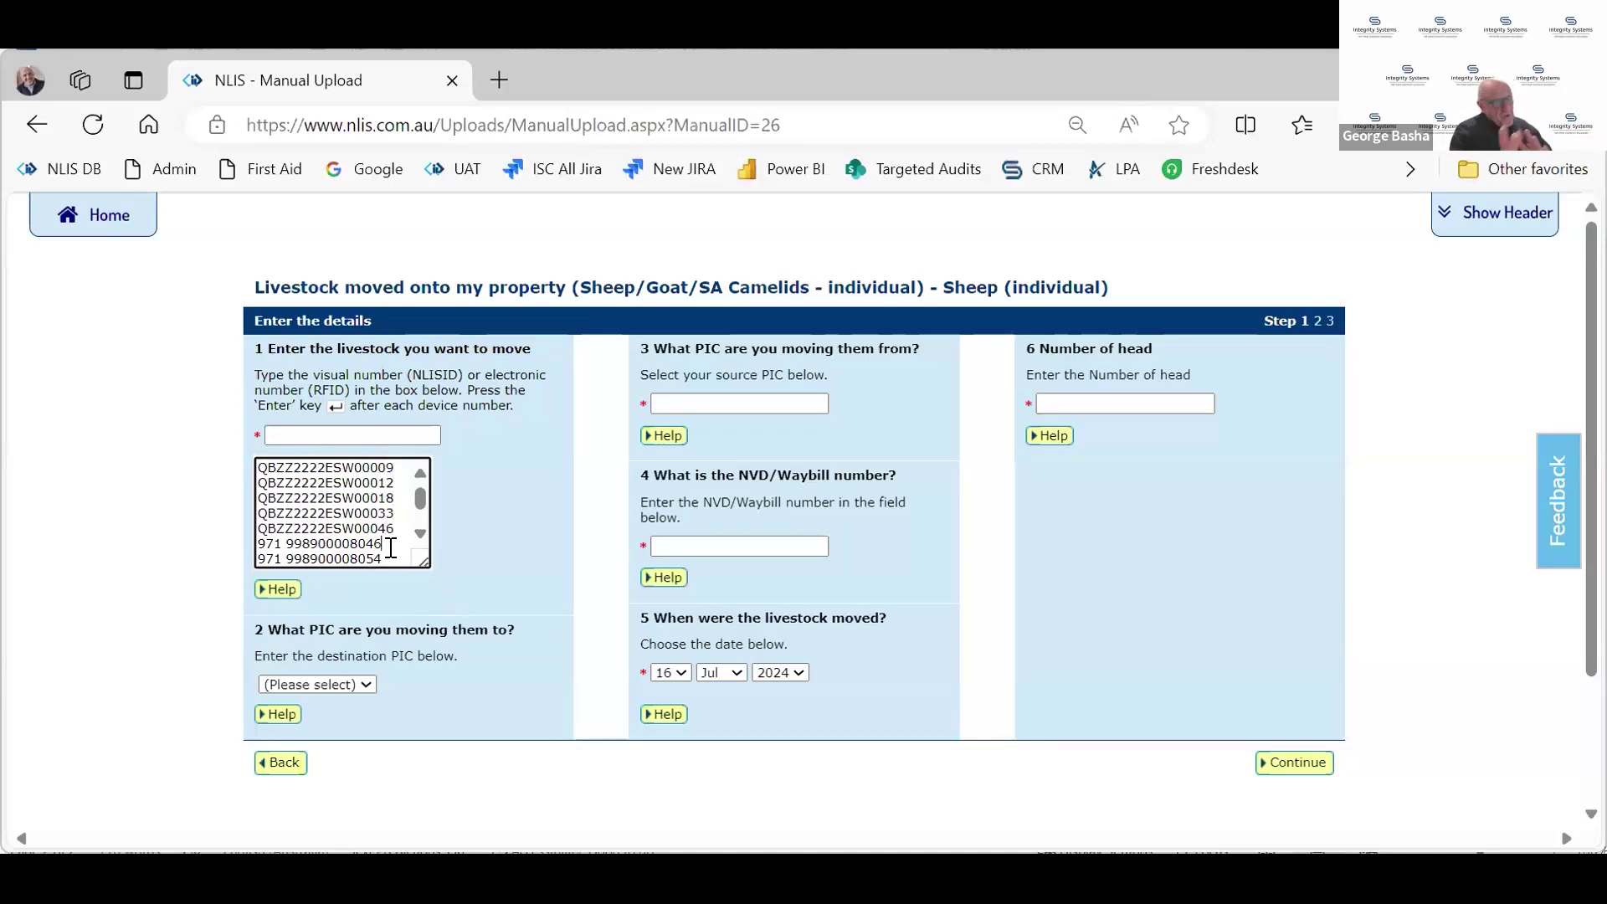
key("Return")
type("971 998900008059")
key("Return")
type("971 998900008065")
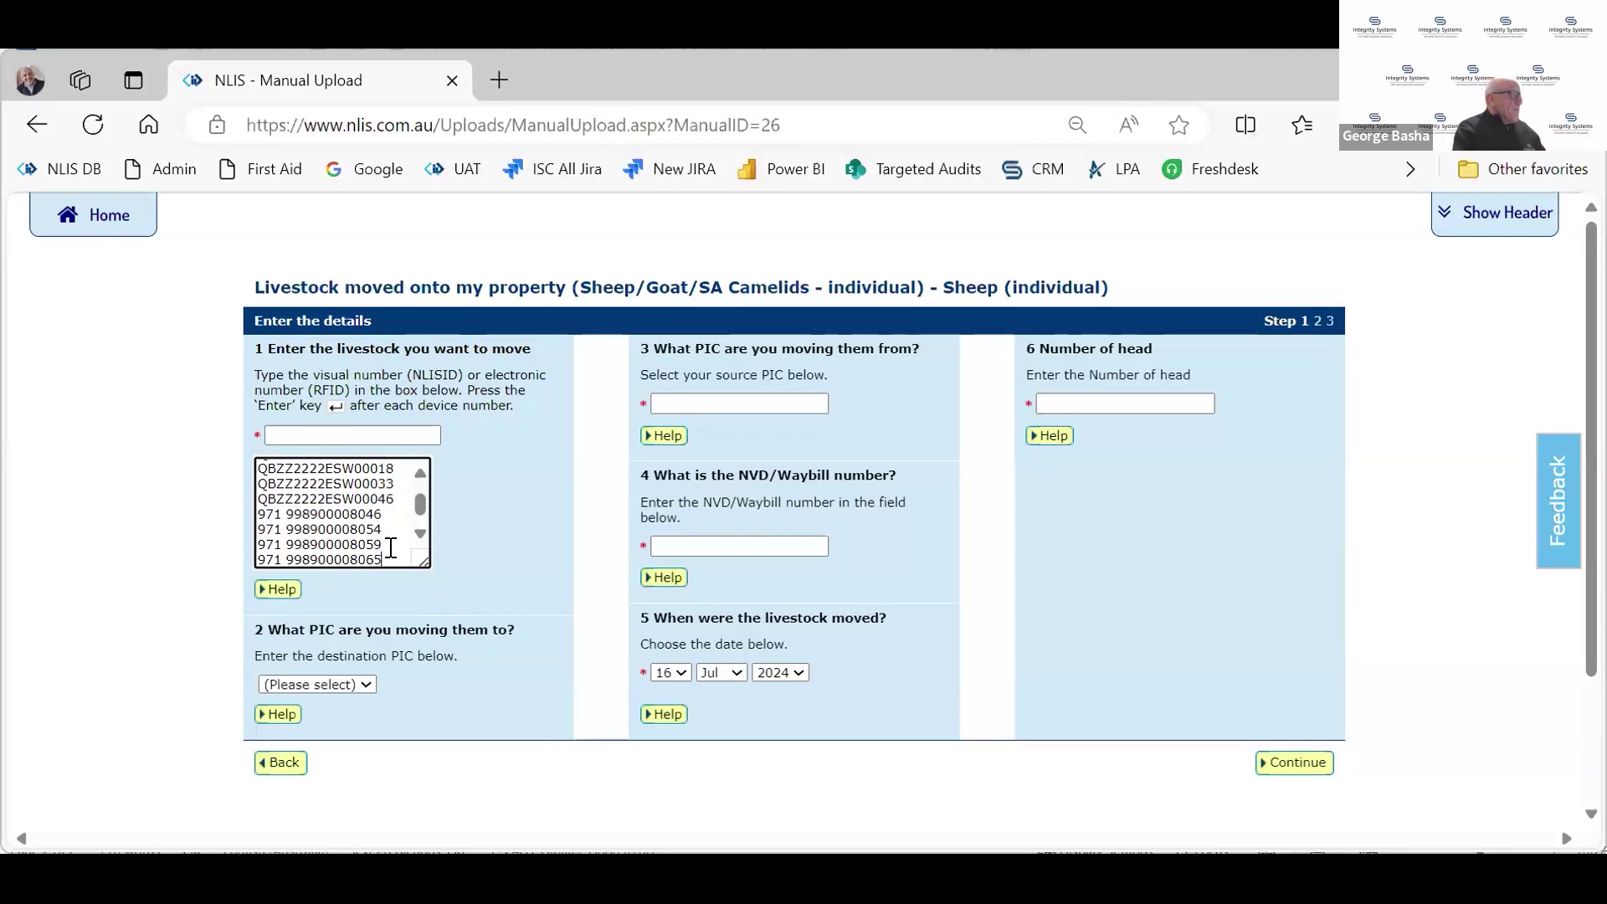
key("Return")
type("971 000310001827")
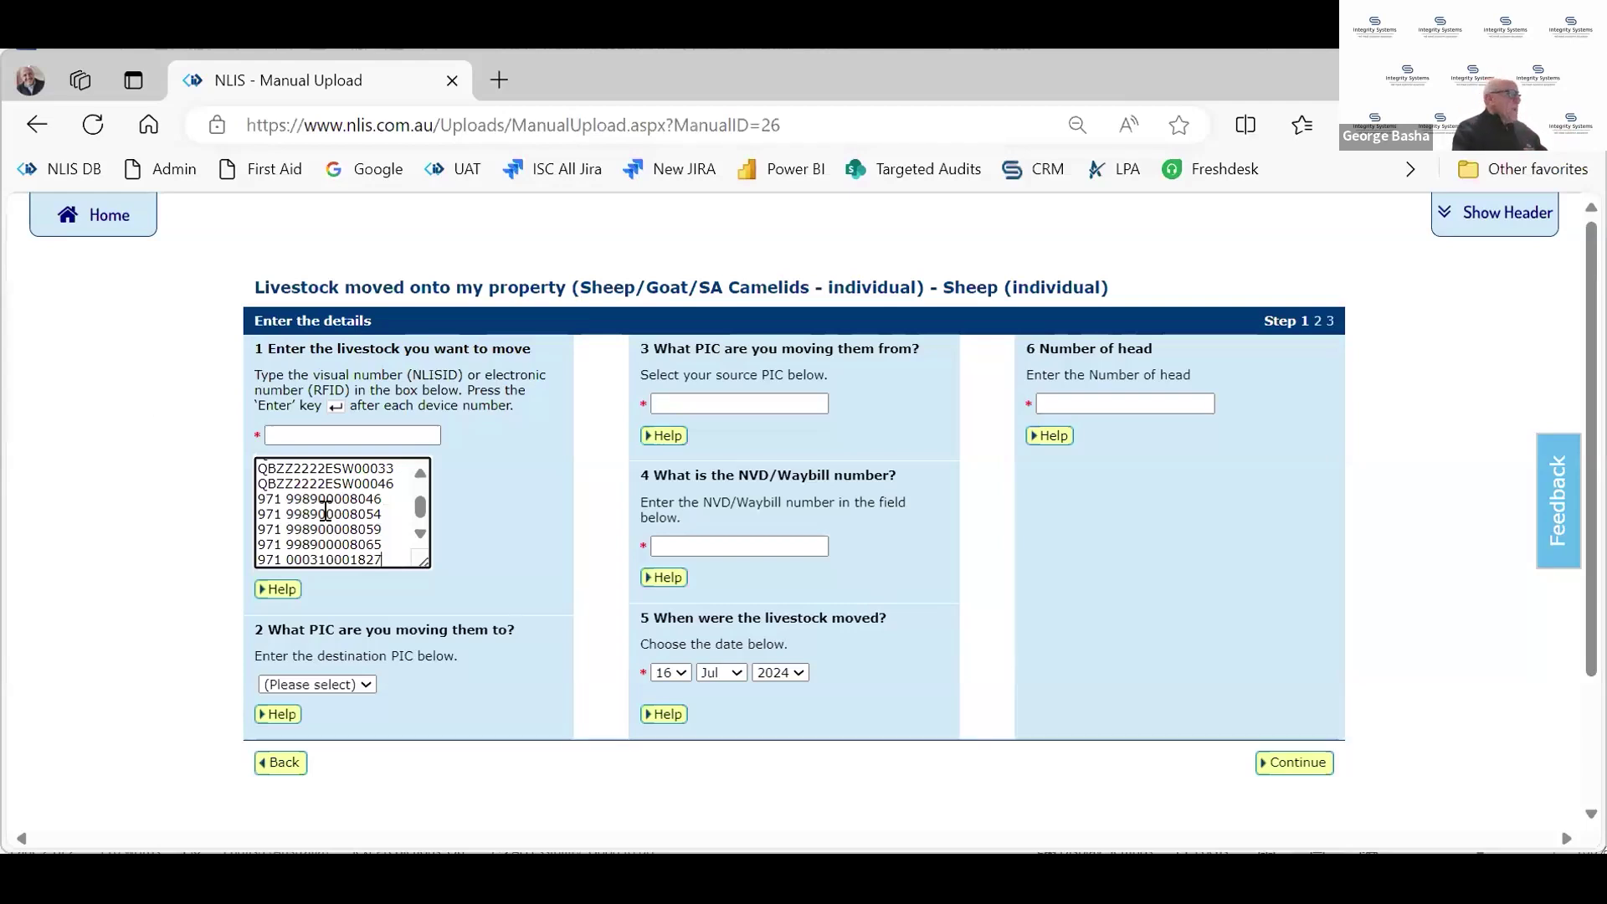
Set the destination PIC from the list and fill in the saved source PIC
left_click(310, 681)
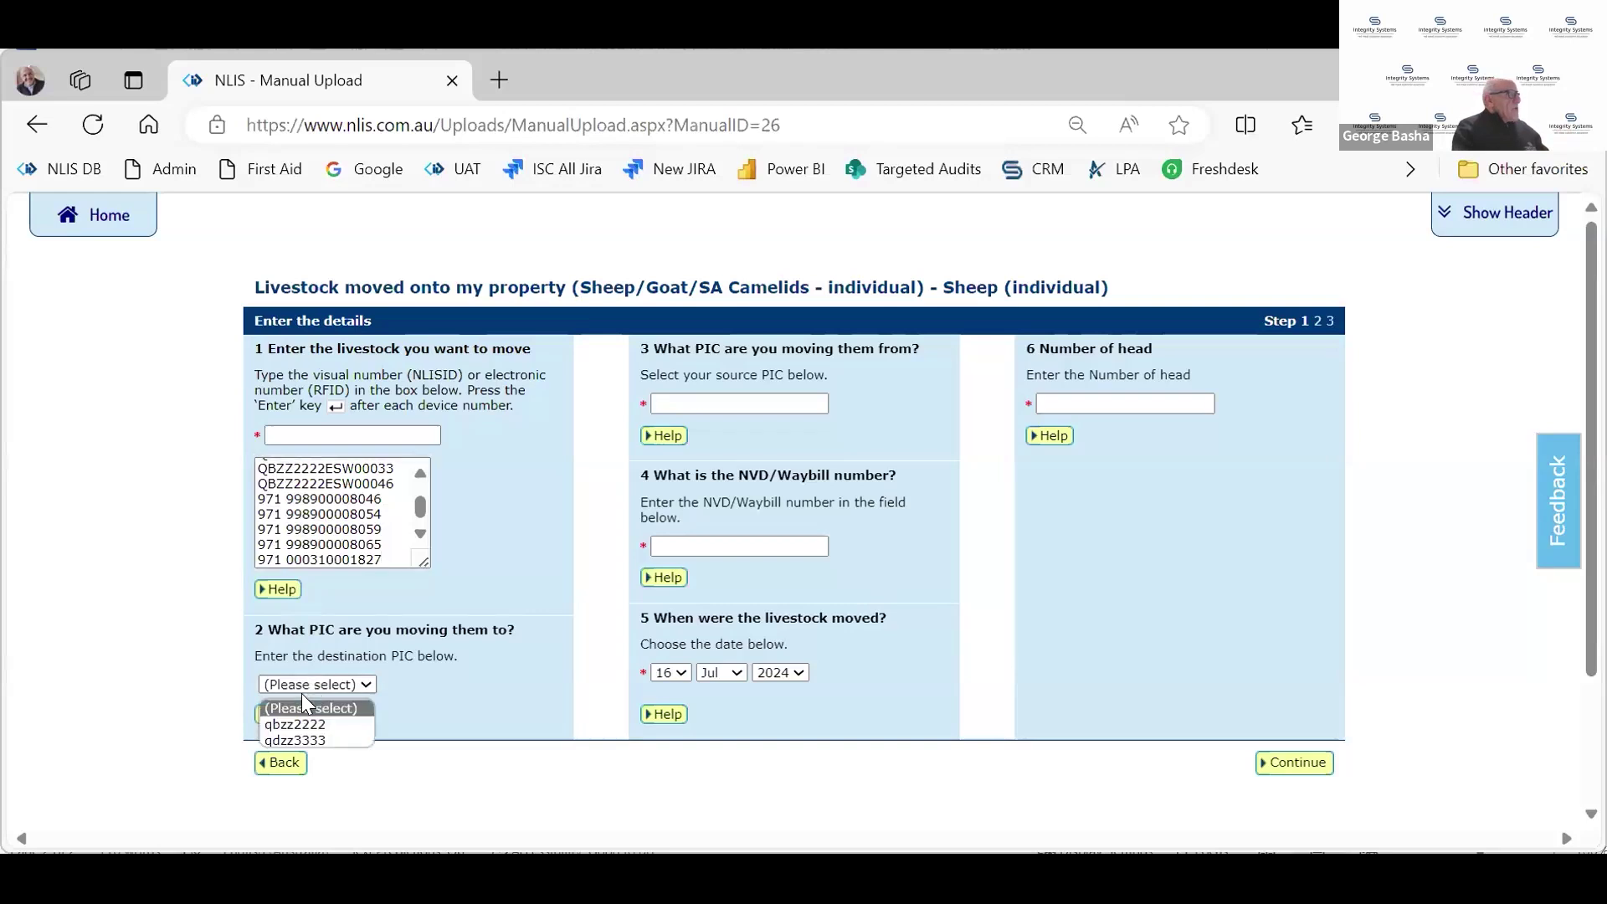
left_click(287, 738)
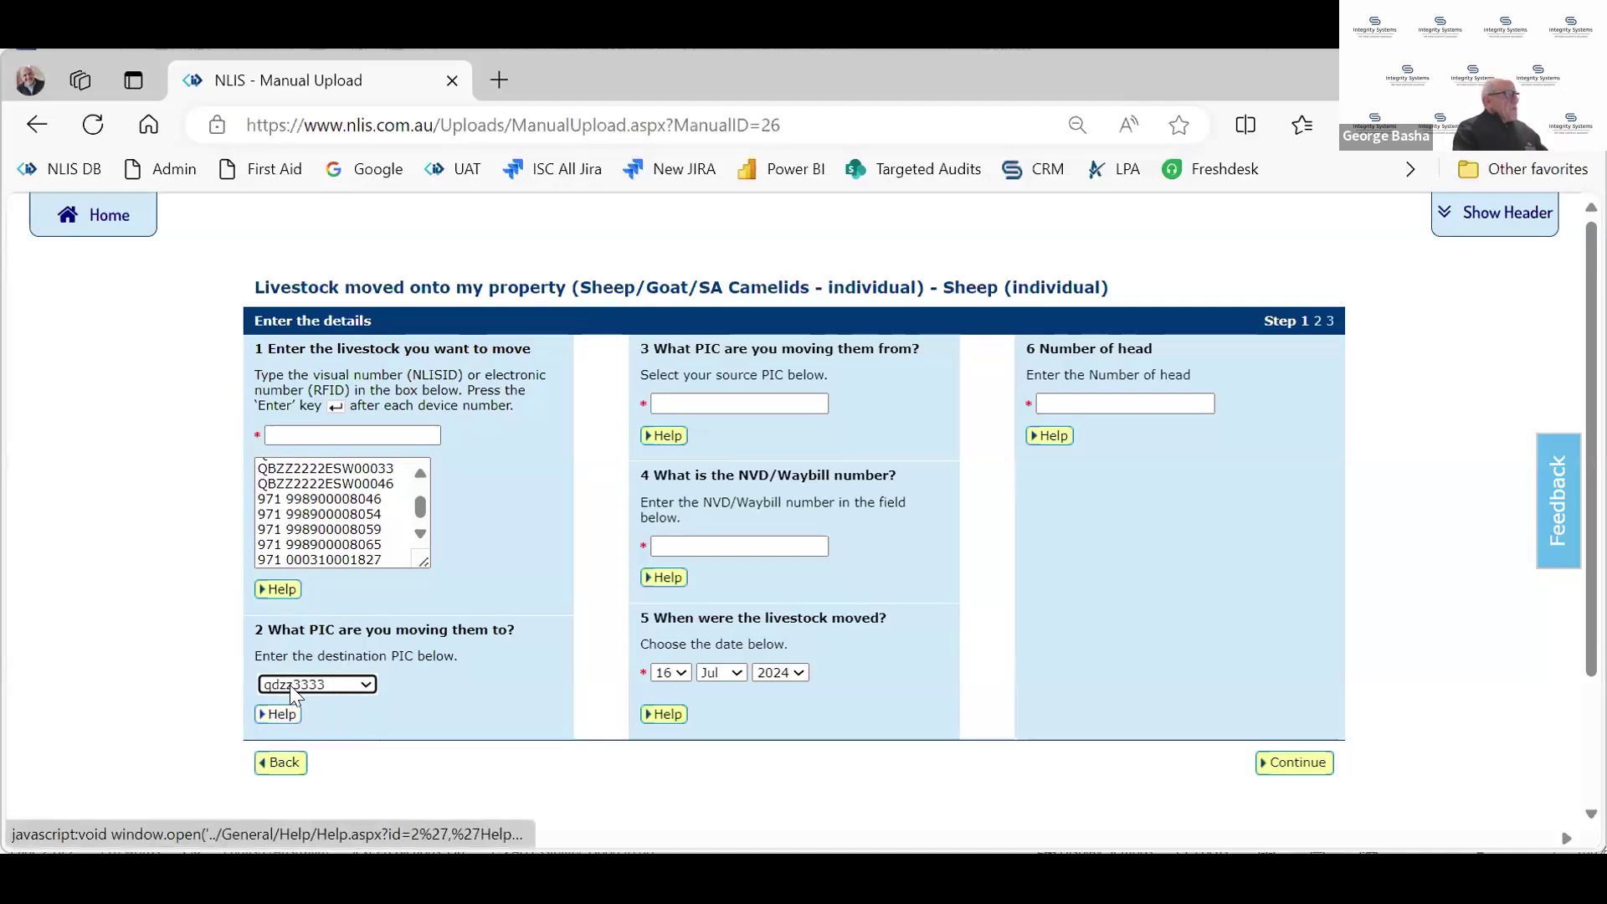
left_click(769, 409)
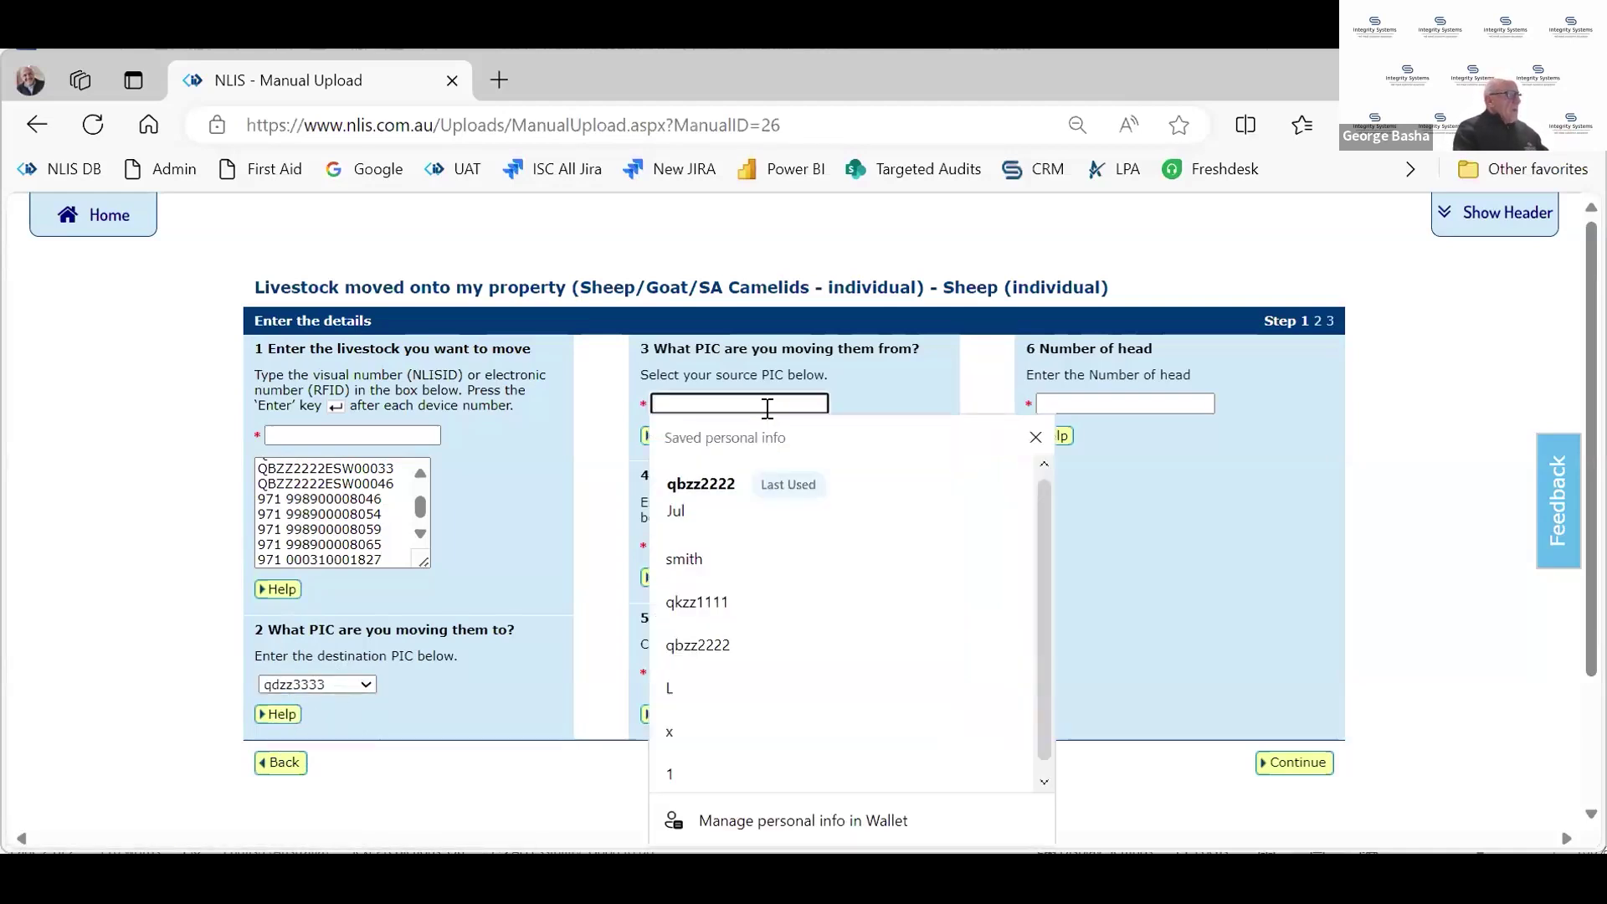
left_click(690, 469)
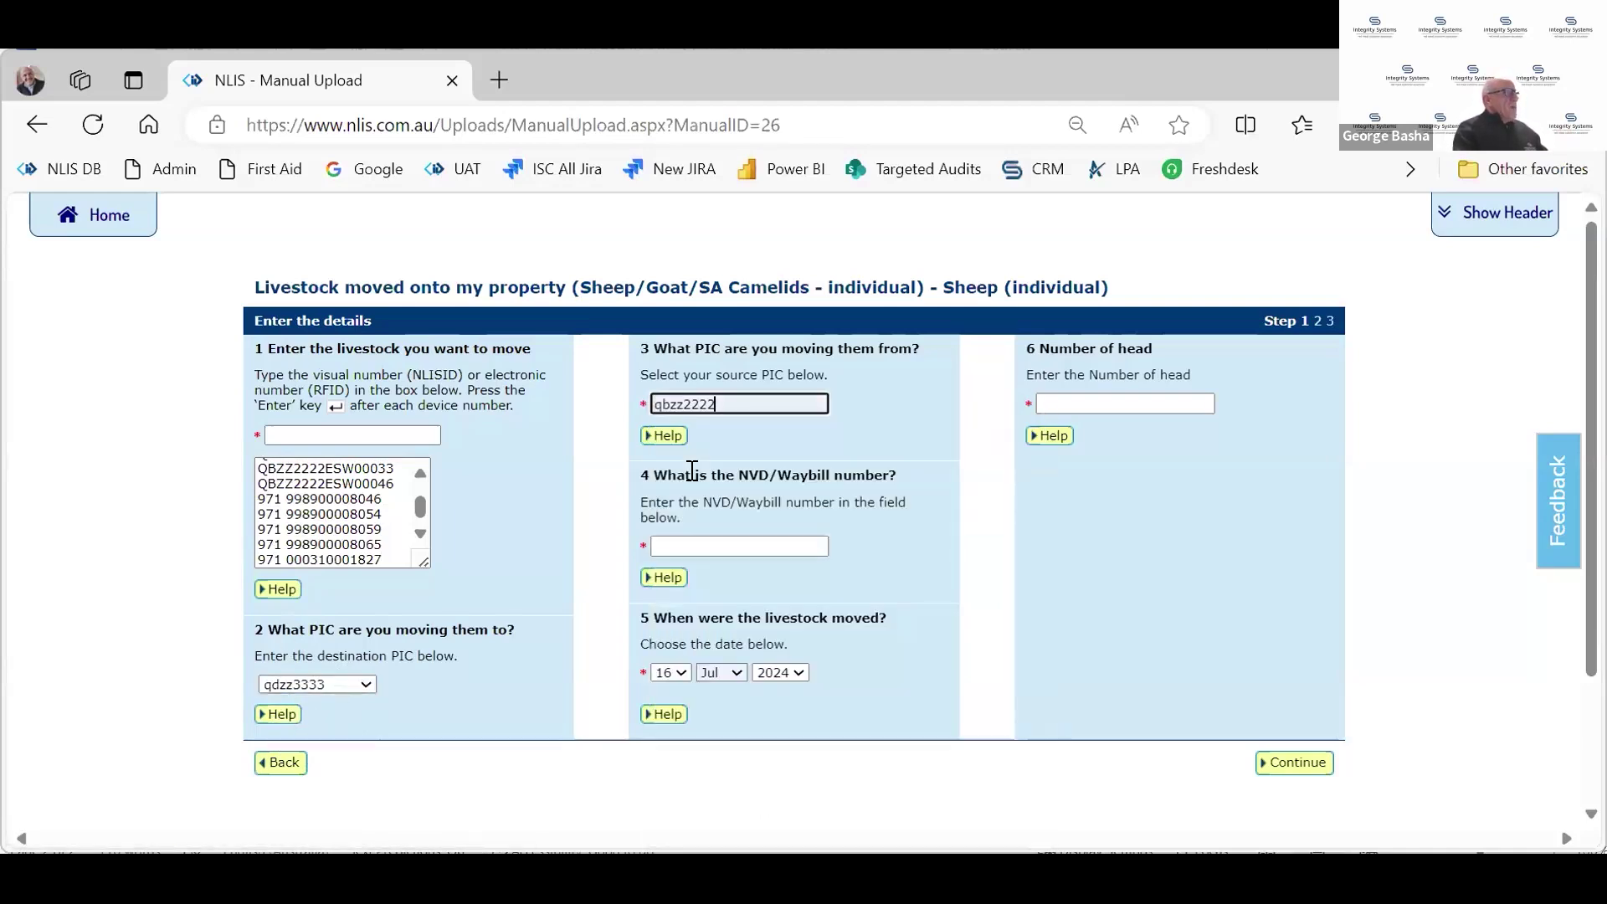
Enter NVD/Waybill number 55554444 and 12 as the number of head, then continue
left_click(758, 545)
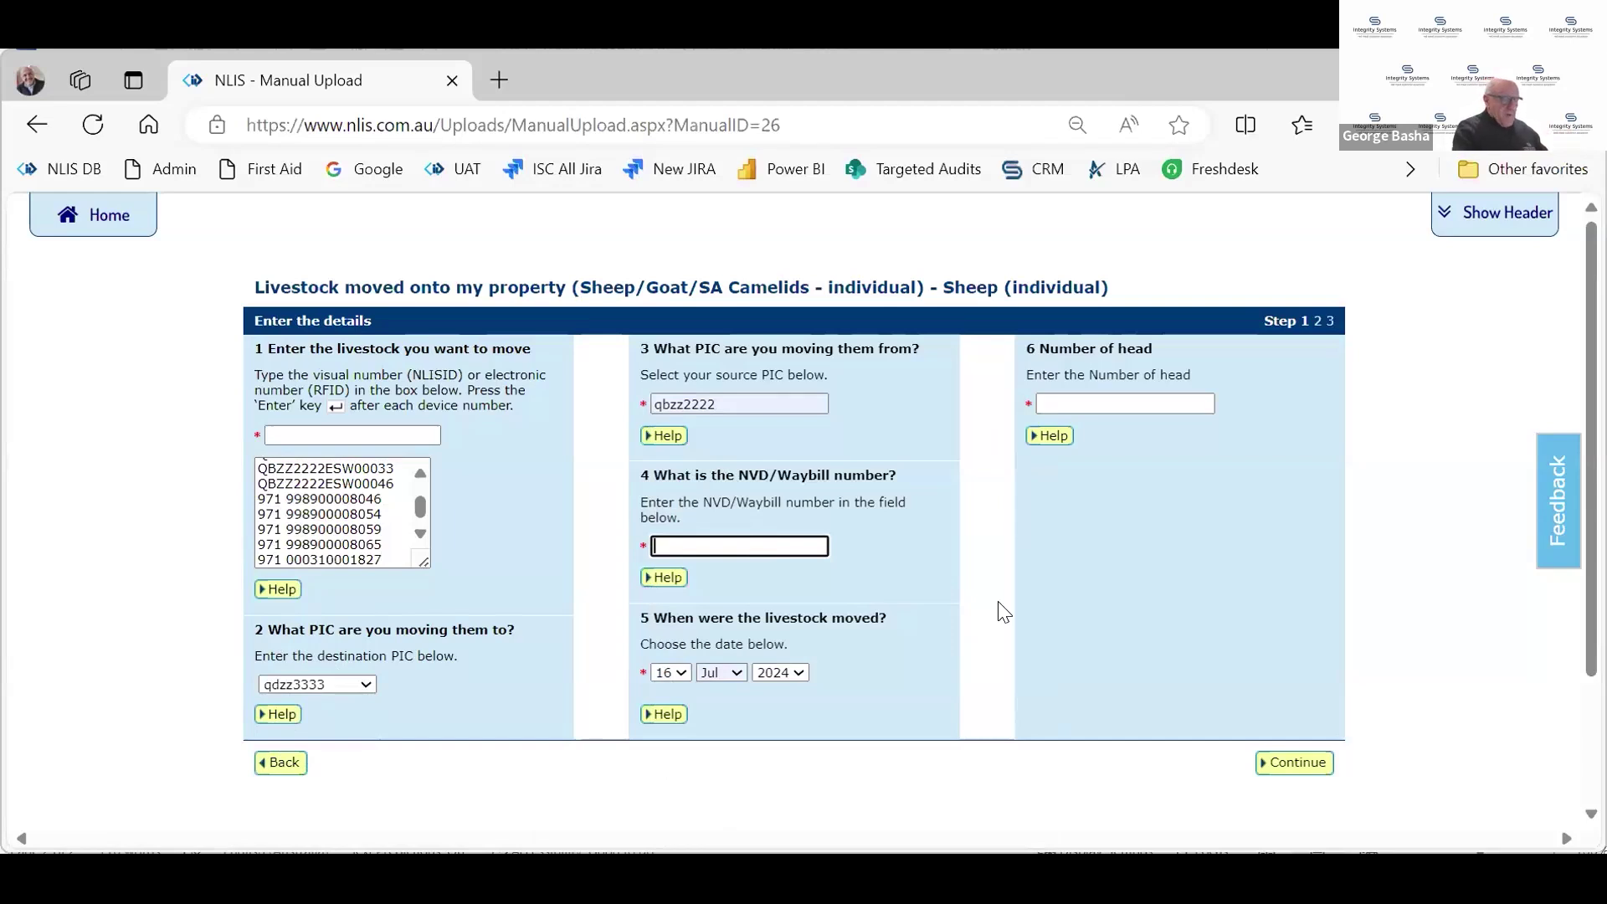
type("55554444")
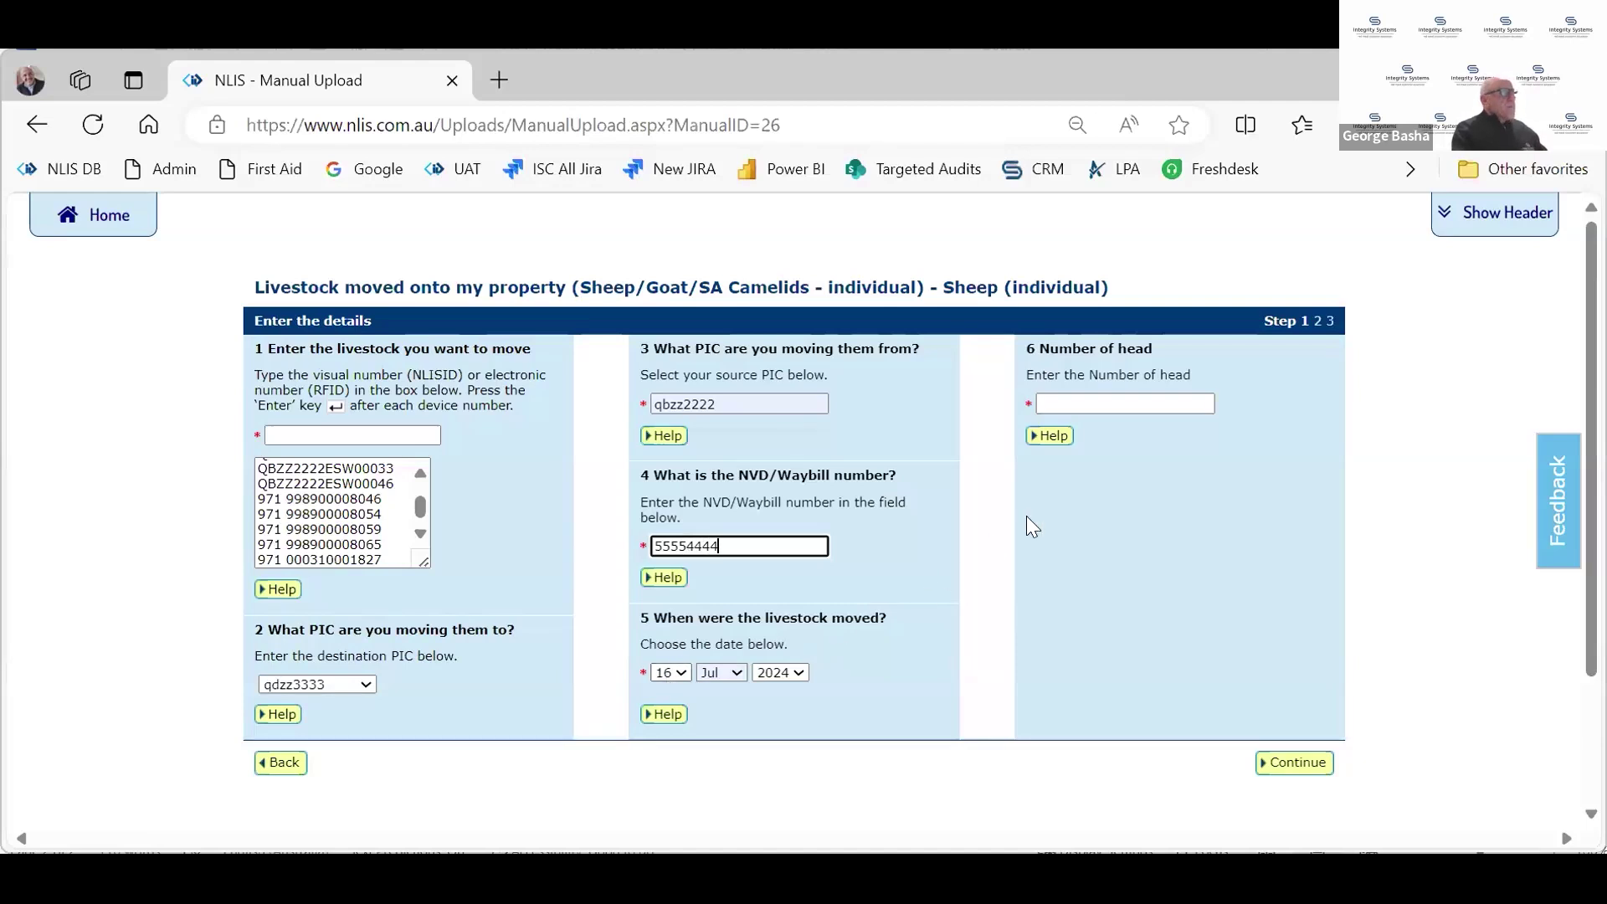
left_click(1054, 408)
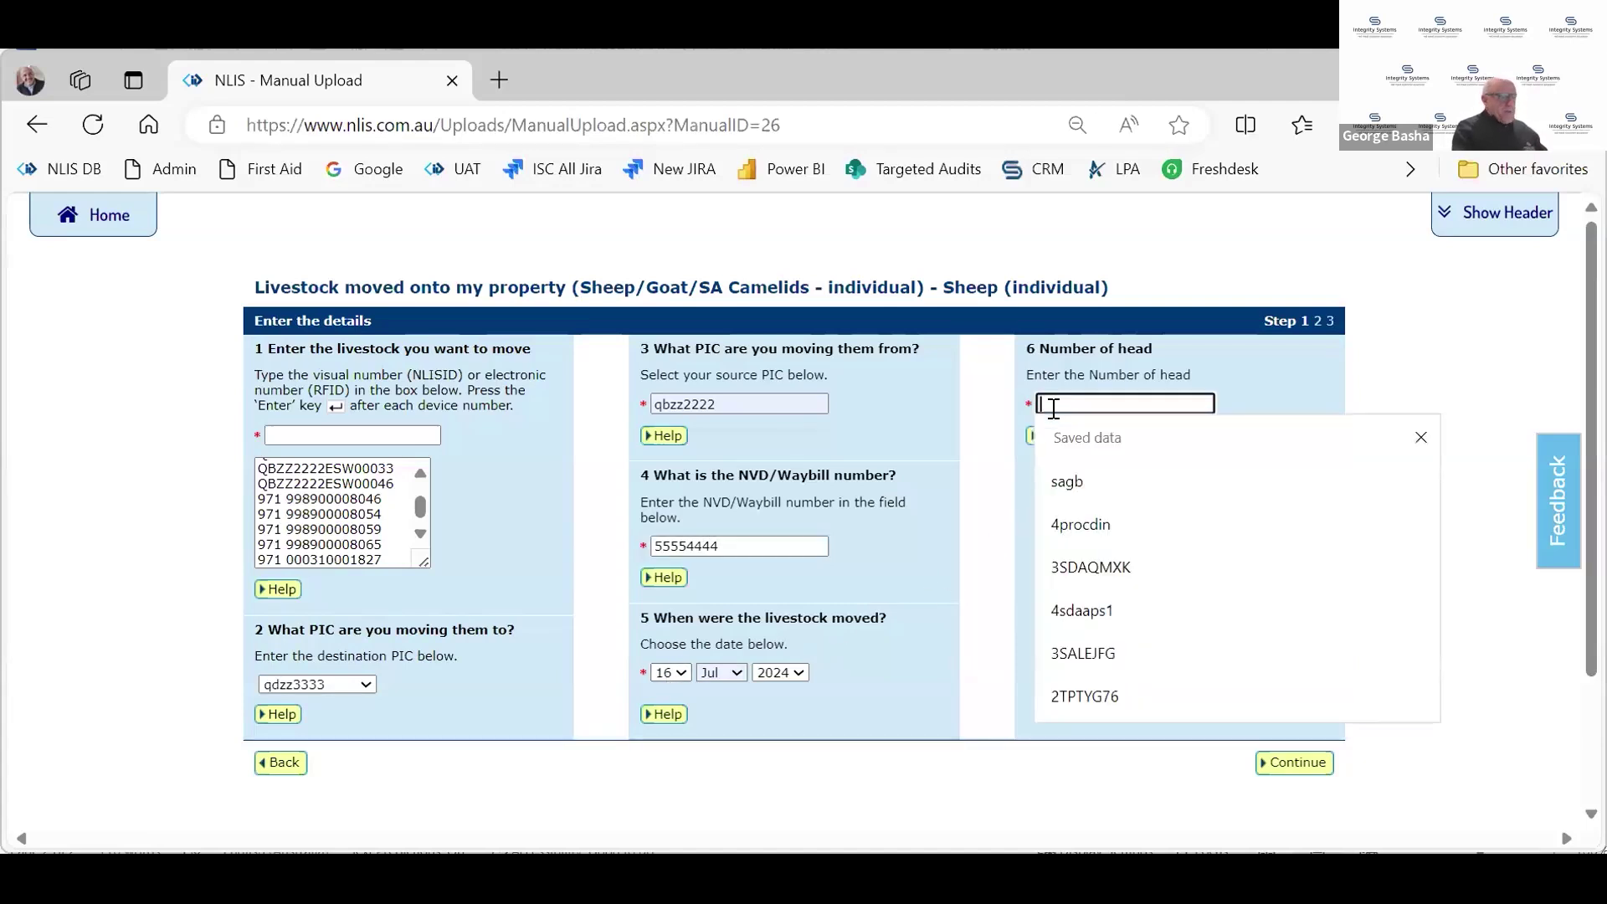
type("12")
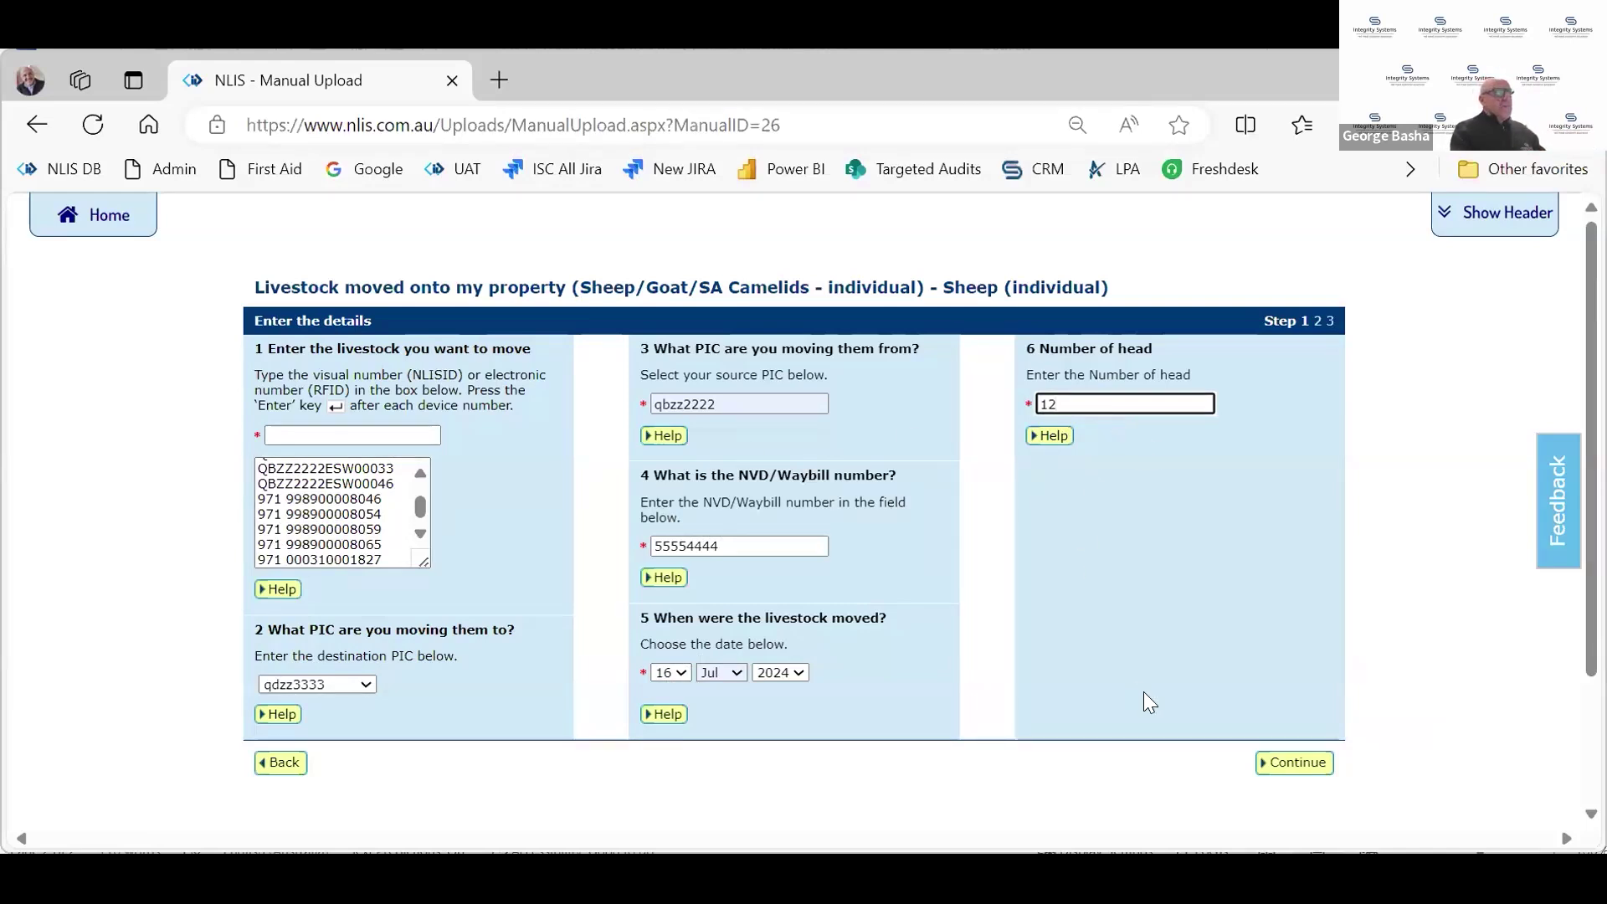
left_click(1294, 763)
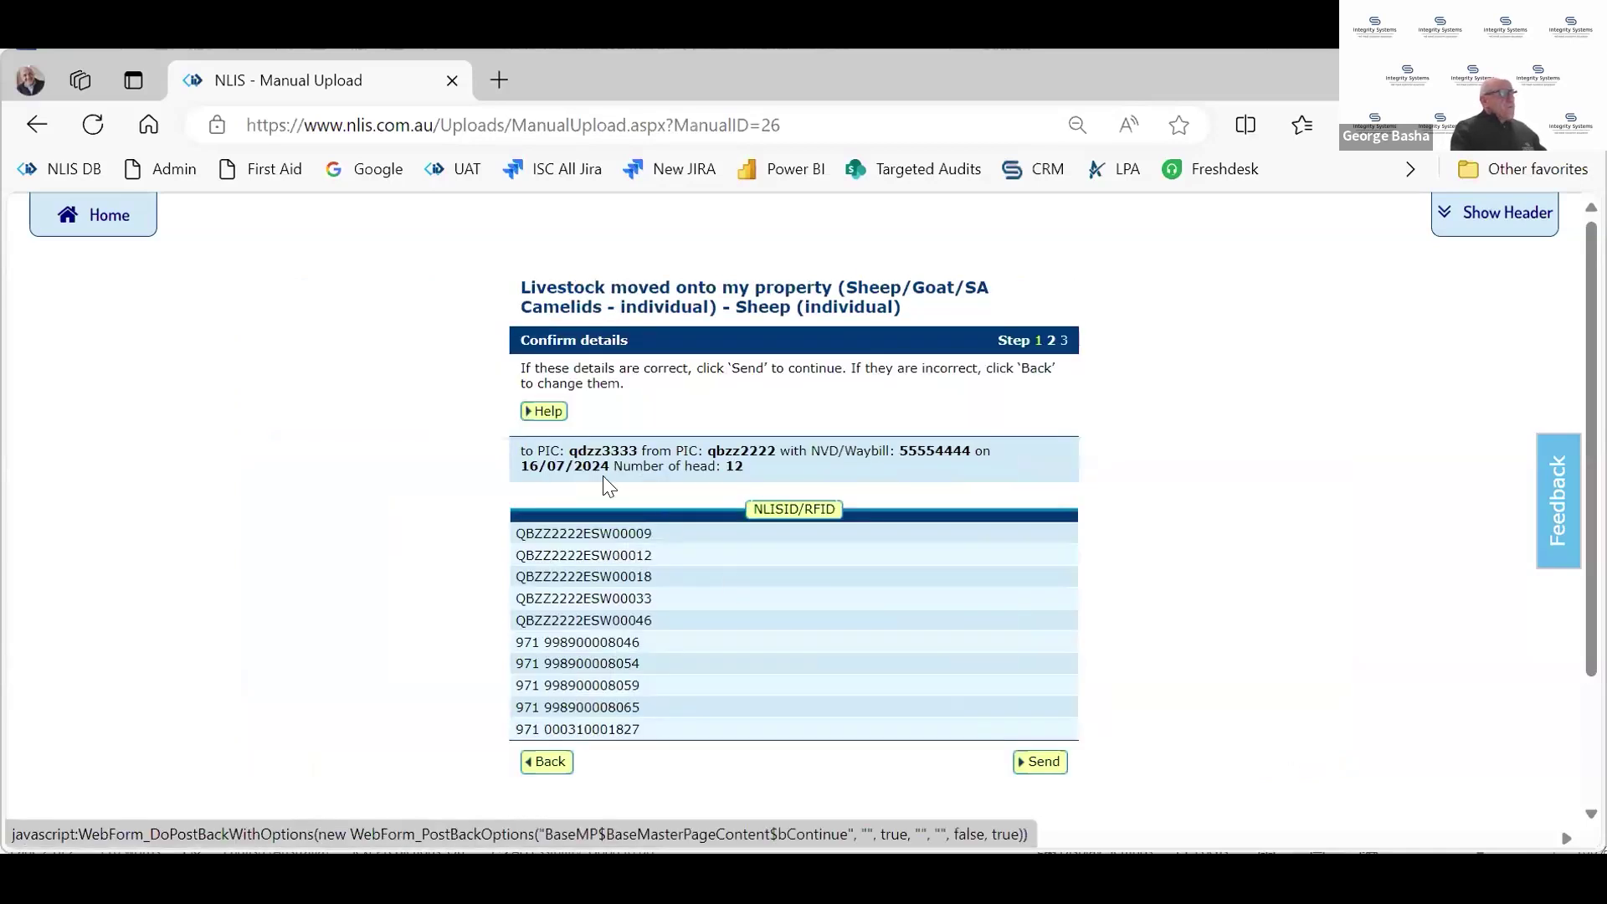
Check the destination and source PICs on the Confirm details summary and send the transfer
scroll(786, 599, "down", 1)
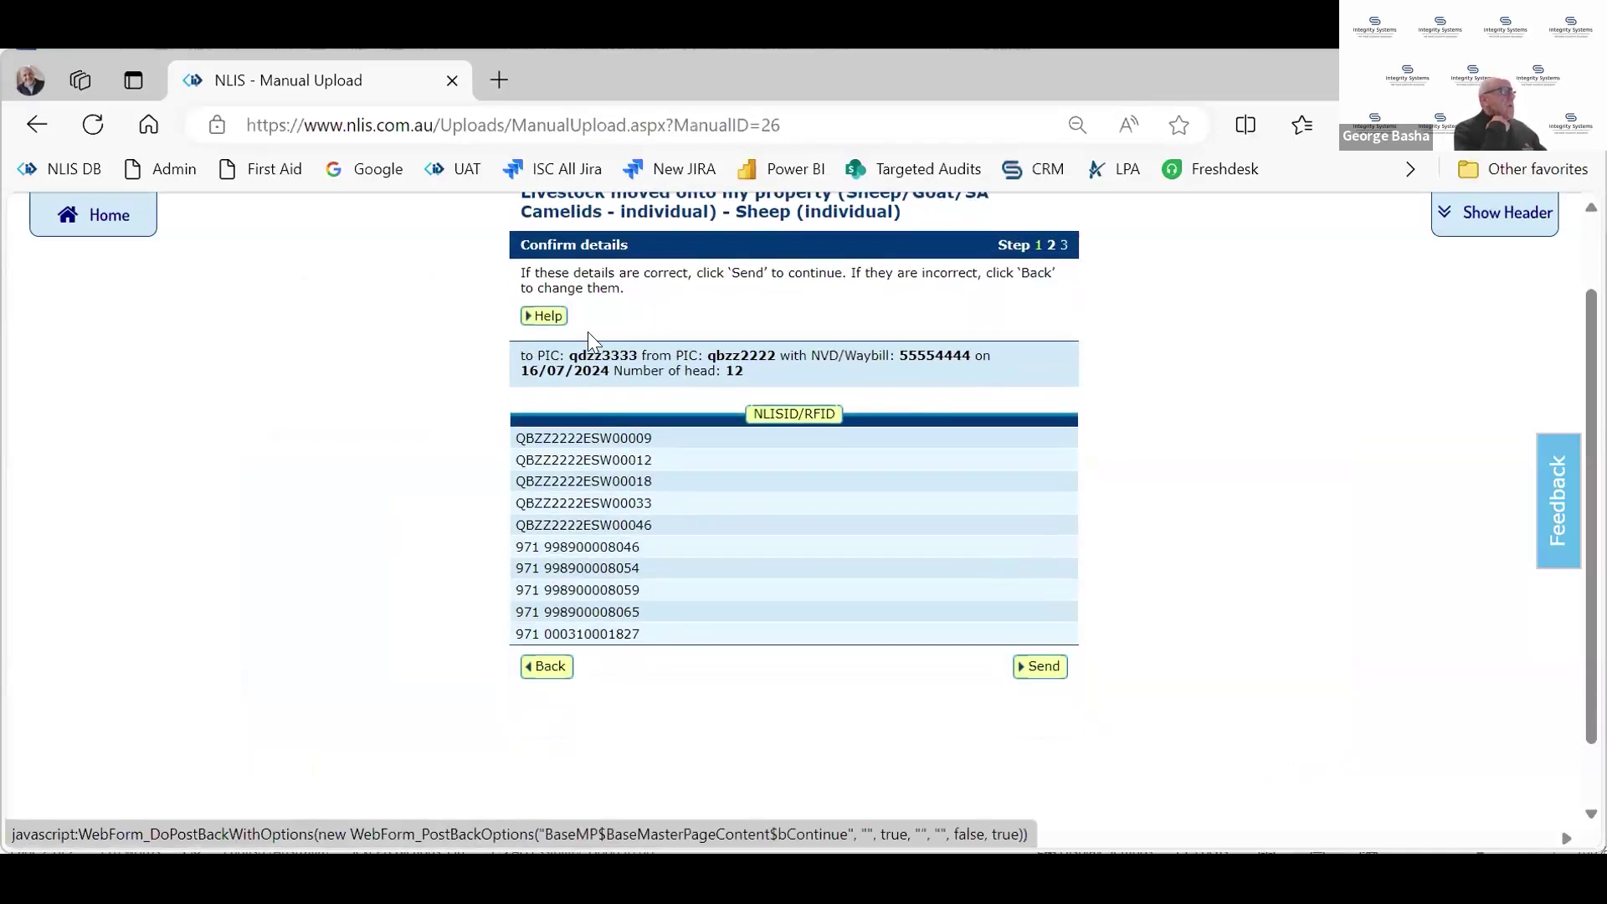
left_click_drag(570, 357, 638, 359)
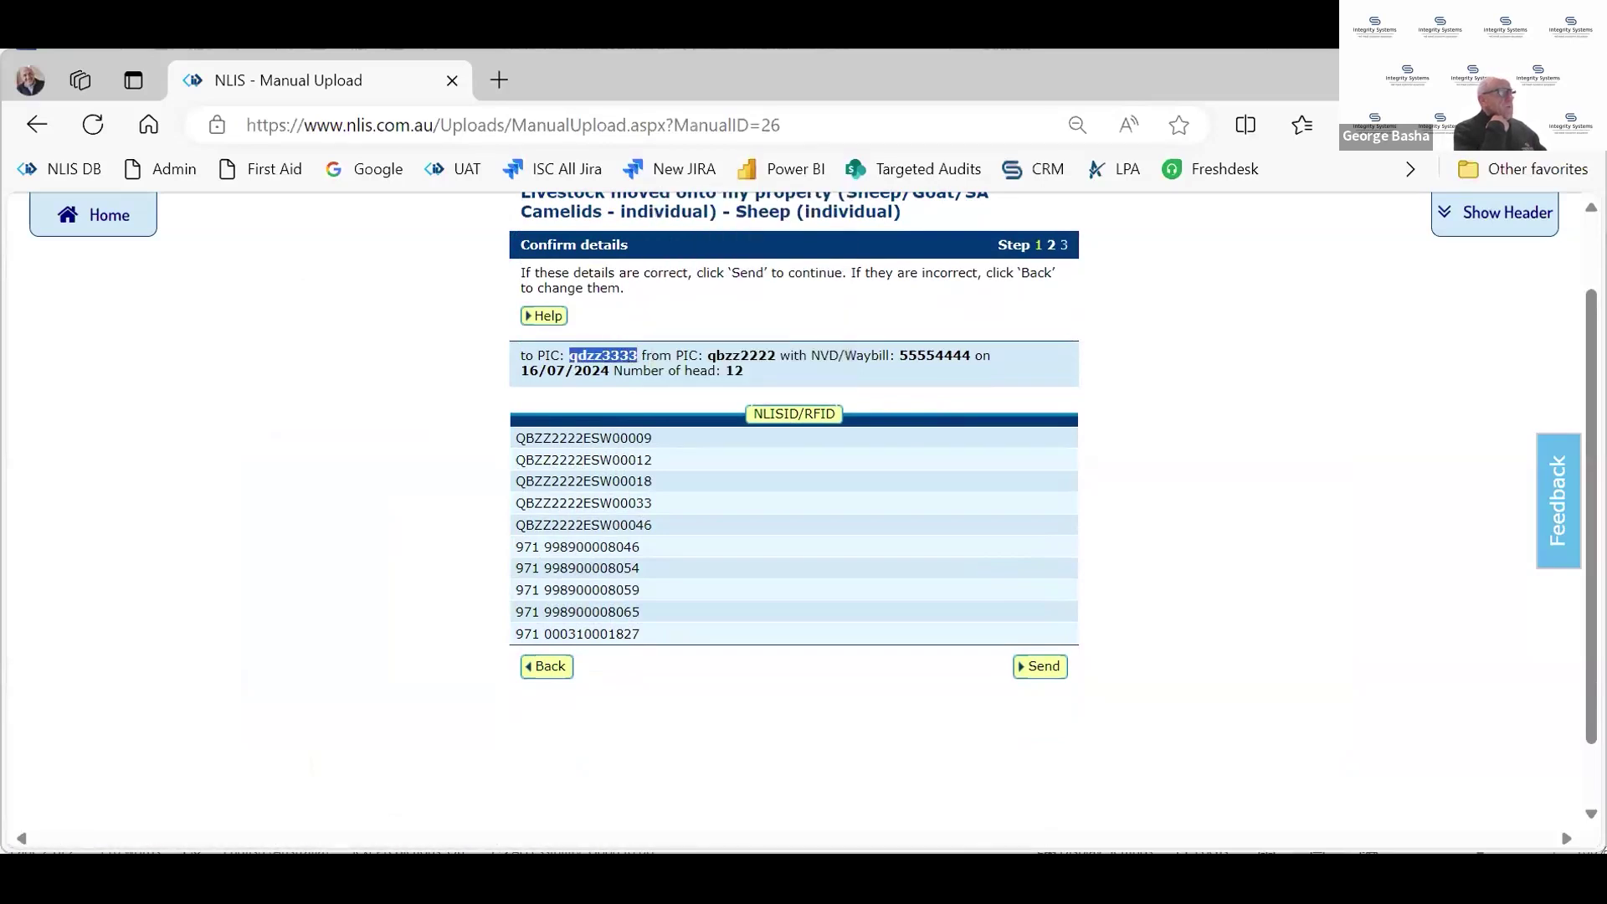
double_click(748, 353)
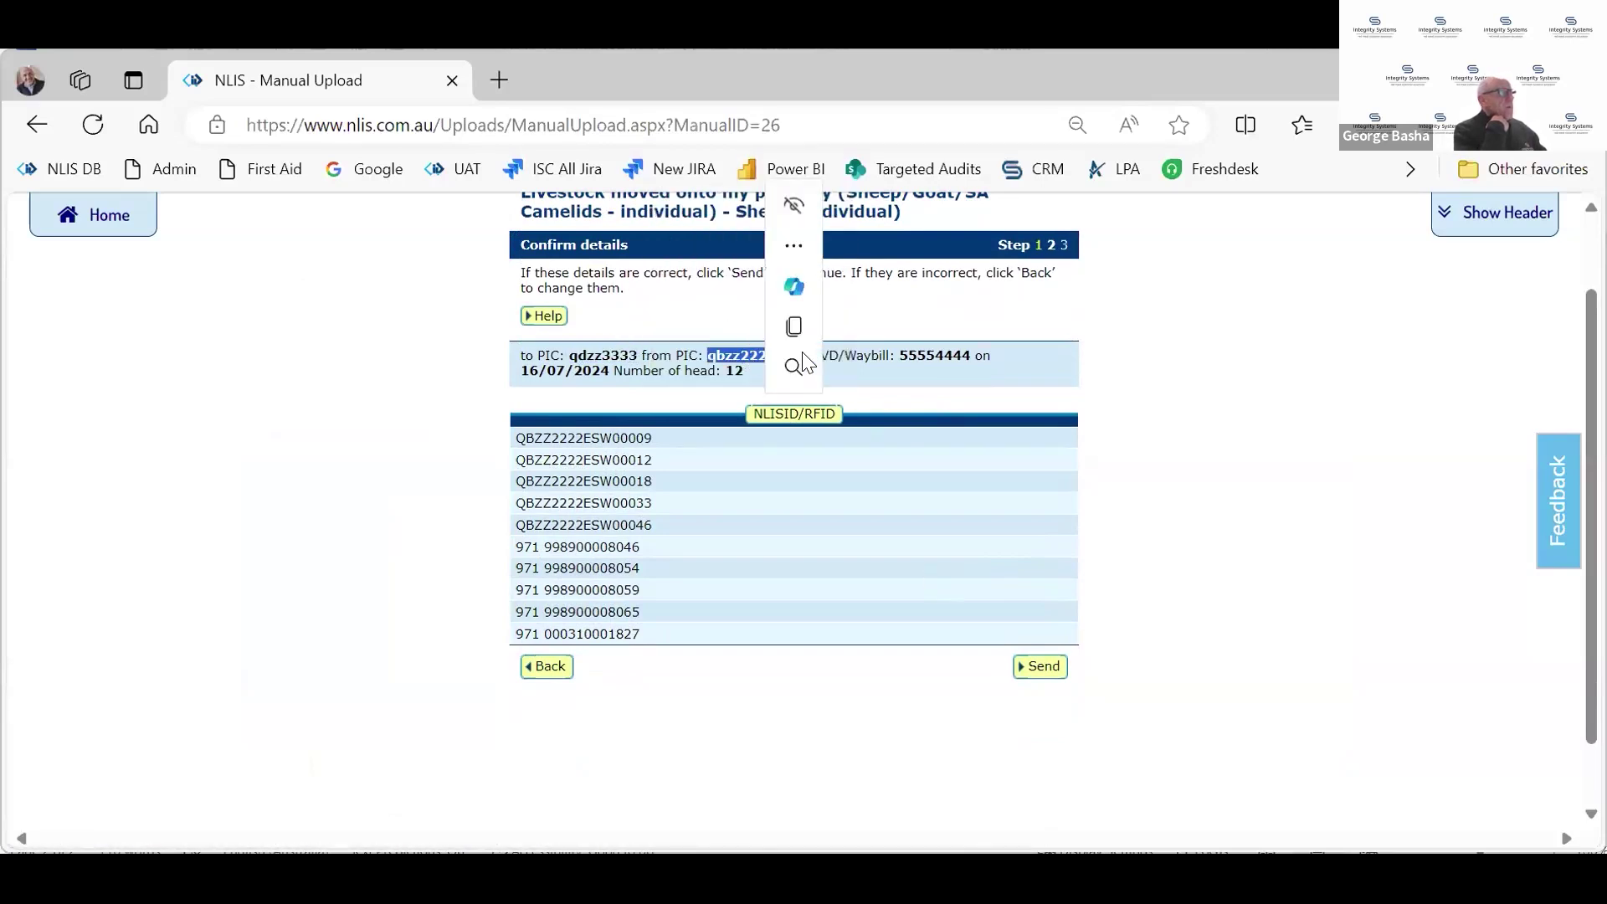
left_click(986, 380)
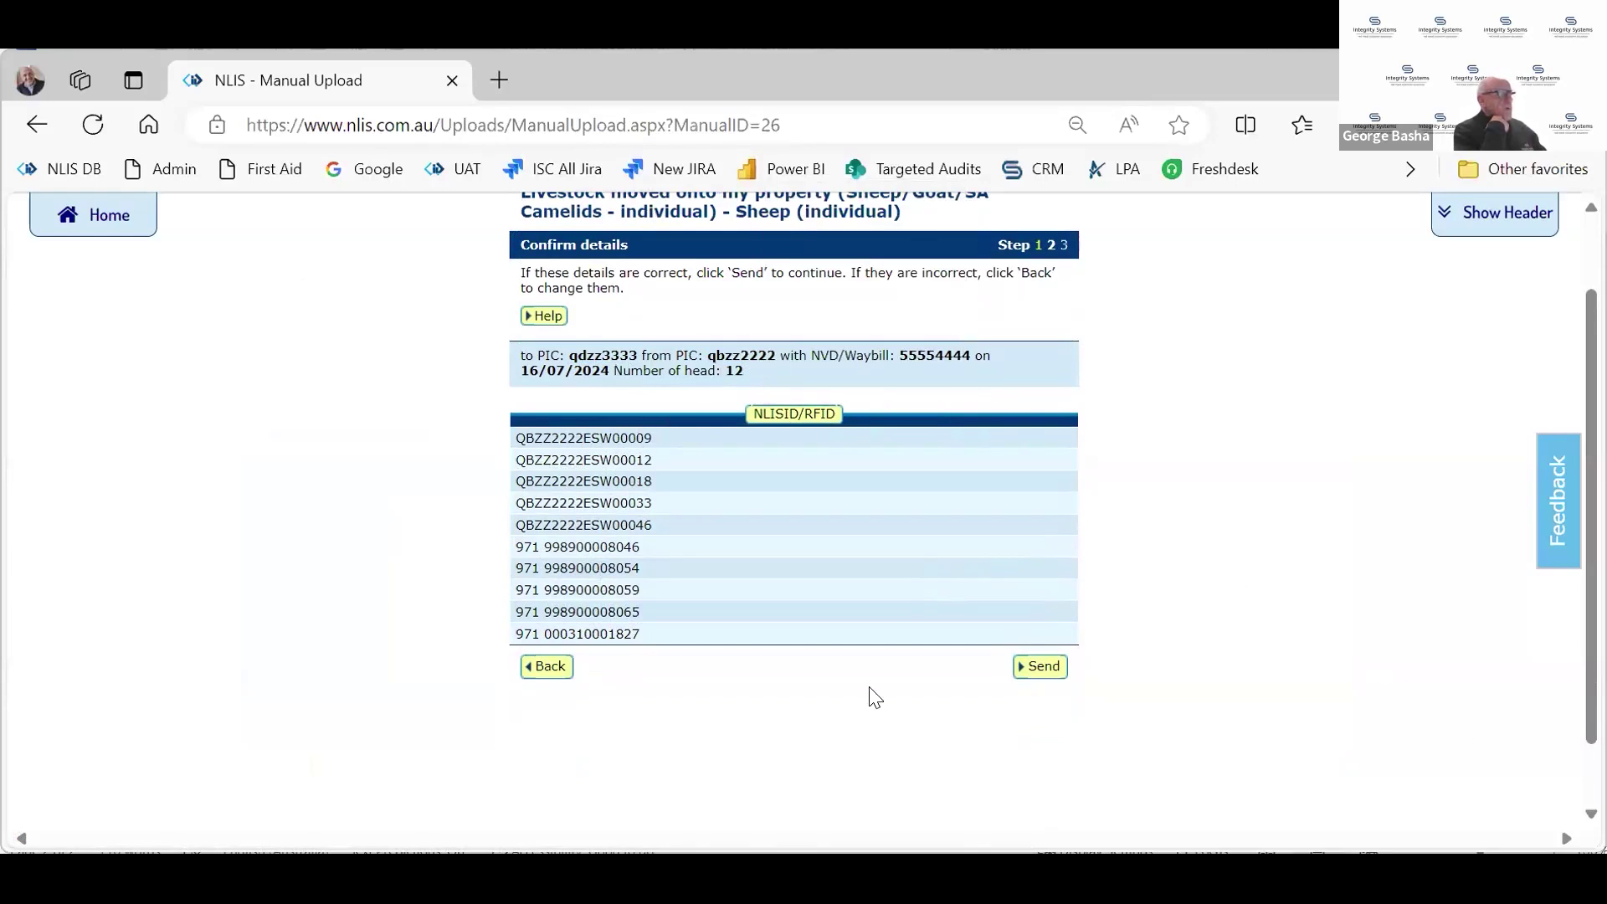
left_click(1052, 676)
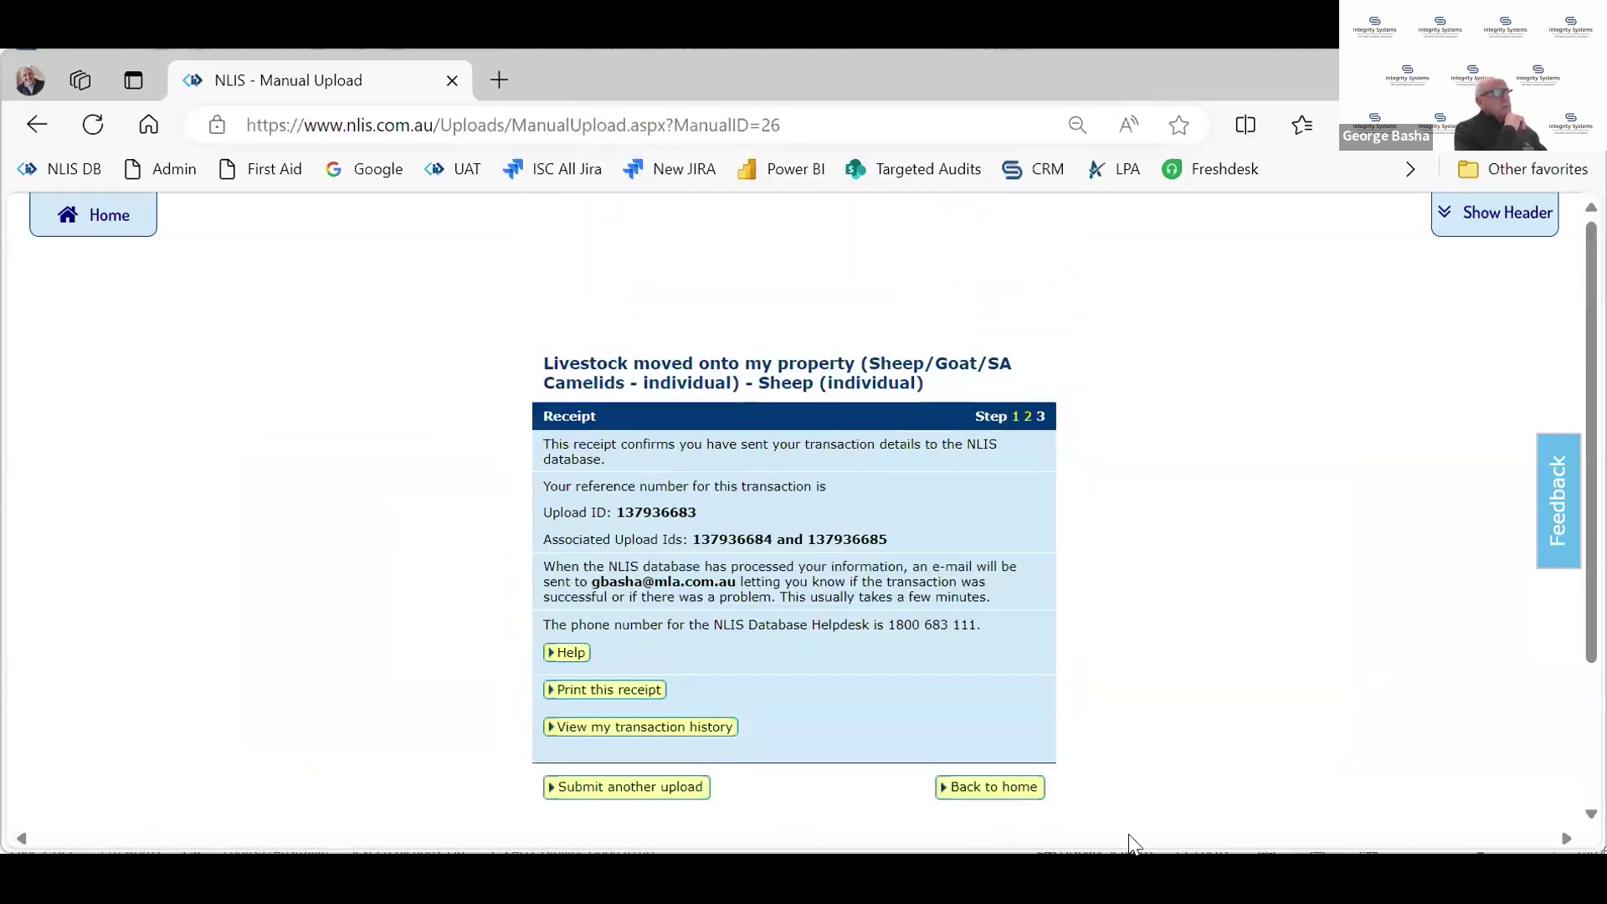
Open transaction history from the receipt and show transactions for the chosen date range
scroll(1128, 847, "down", 1)
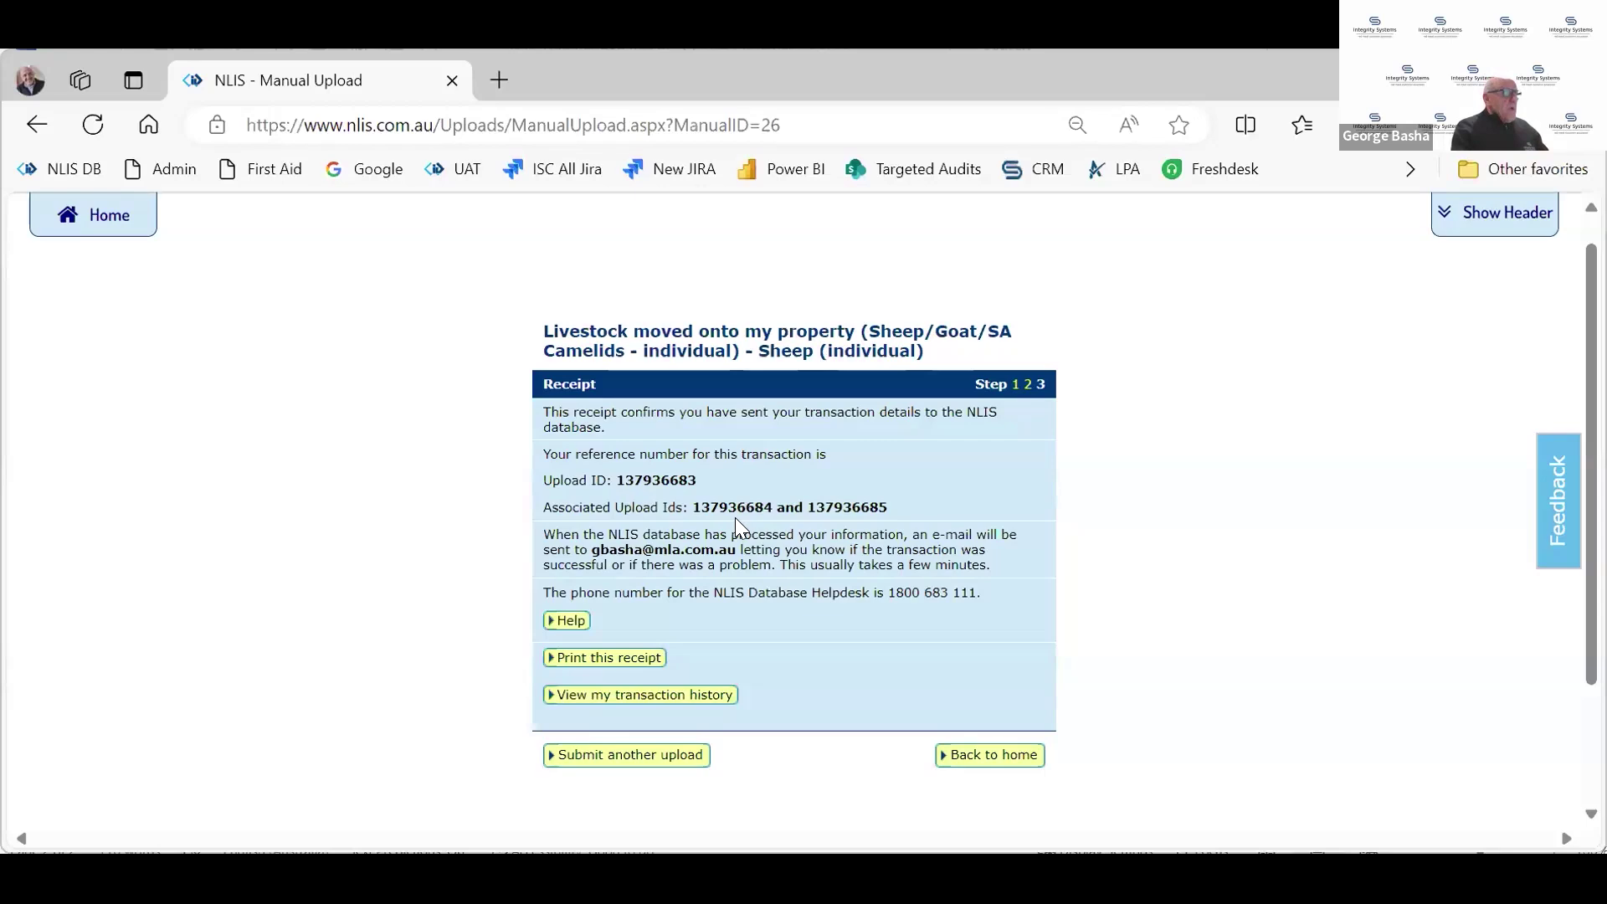
left_click_drag(659, 536, 728, 550)
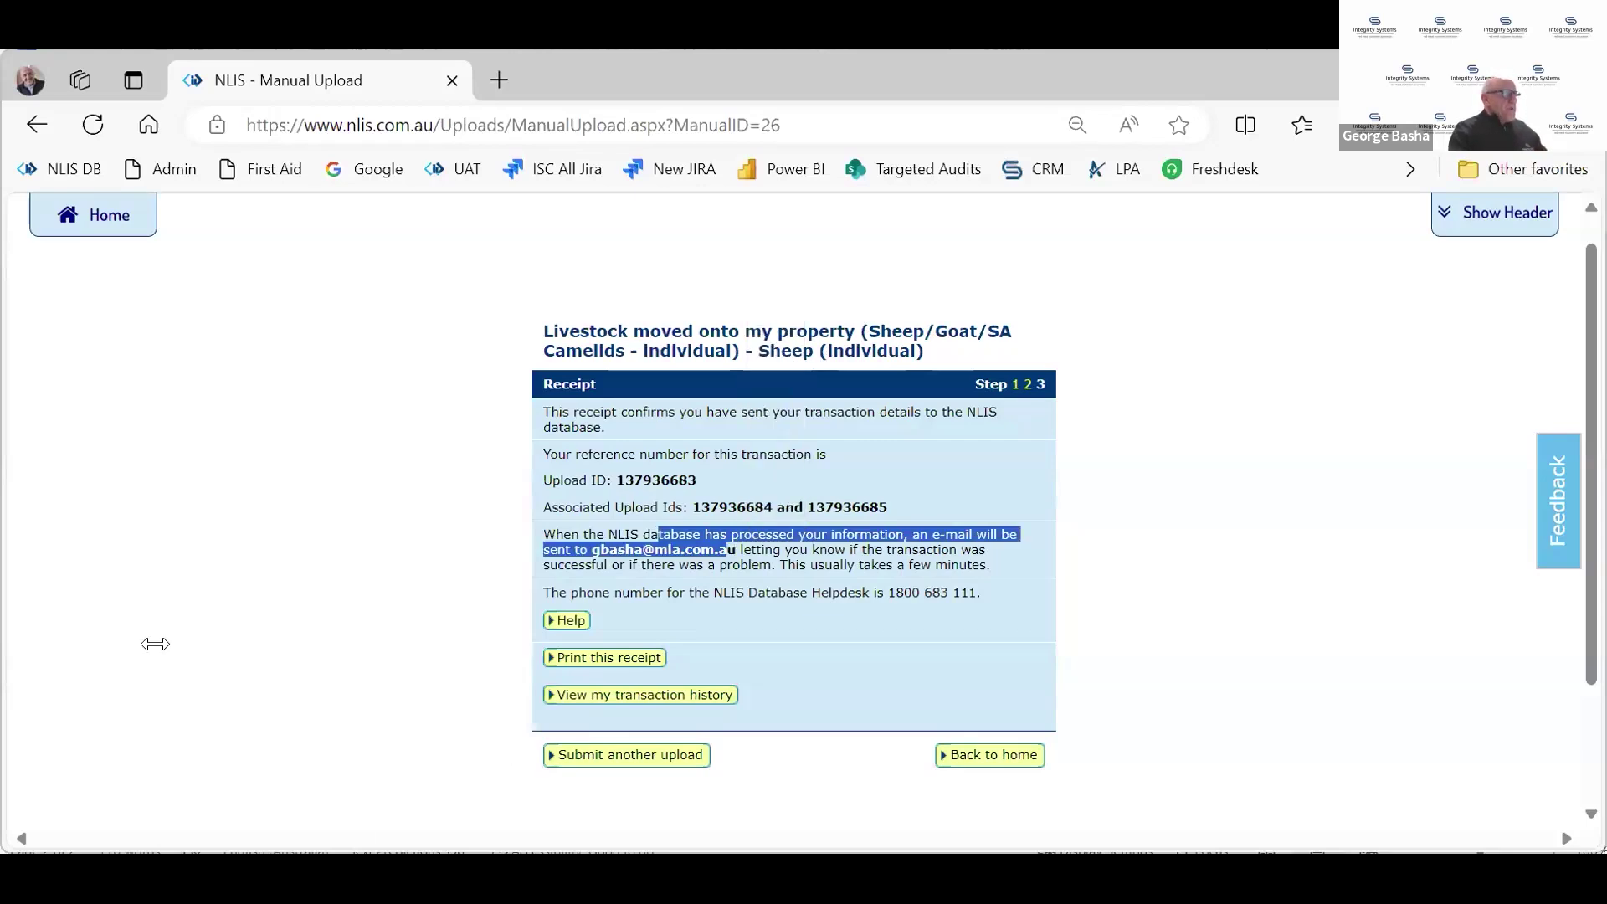
left_click(416, 681)
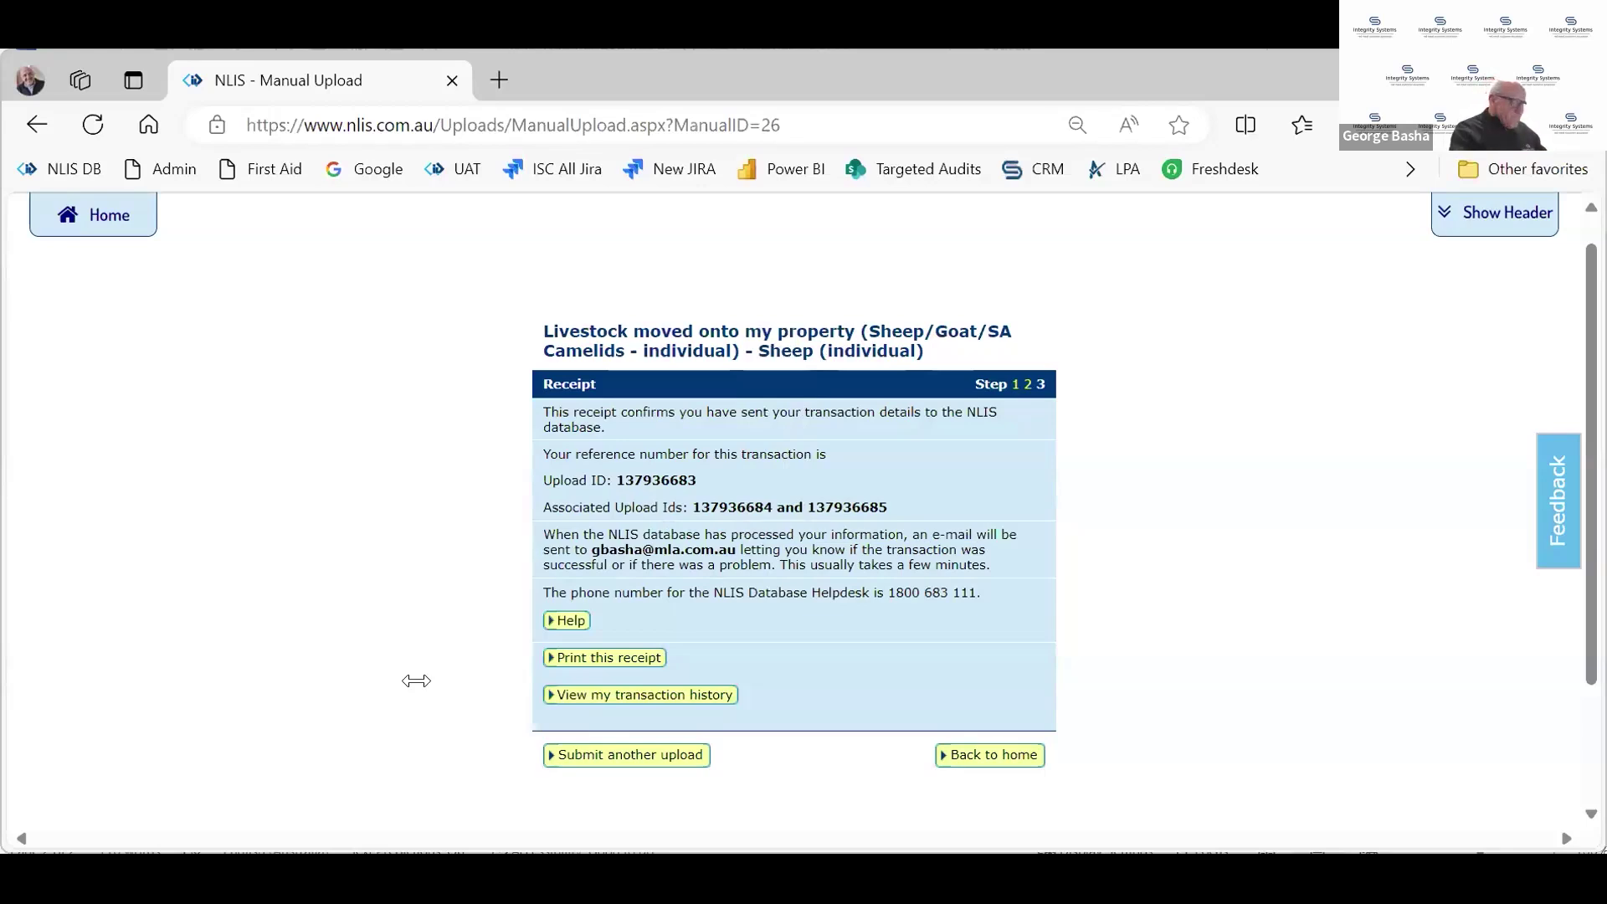
left_click(699, 709)
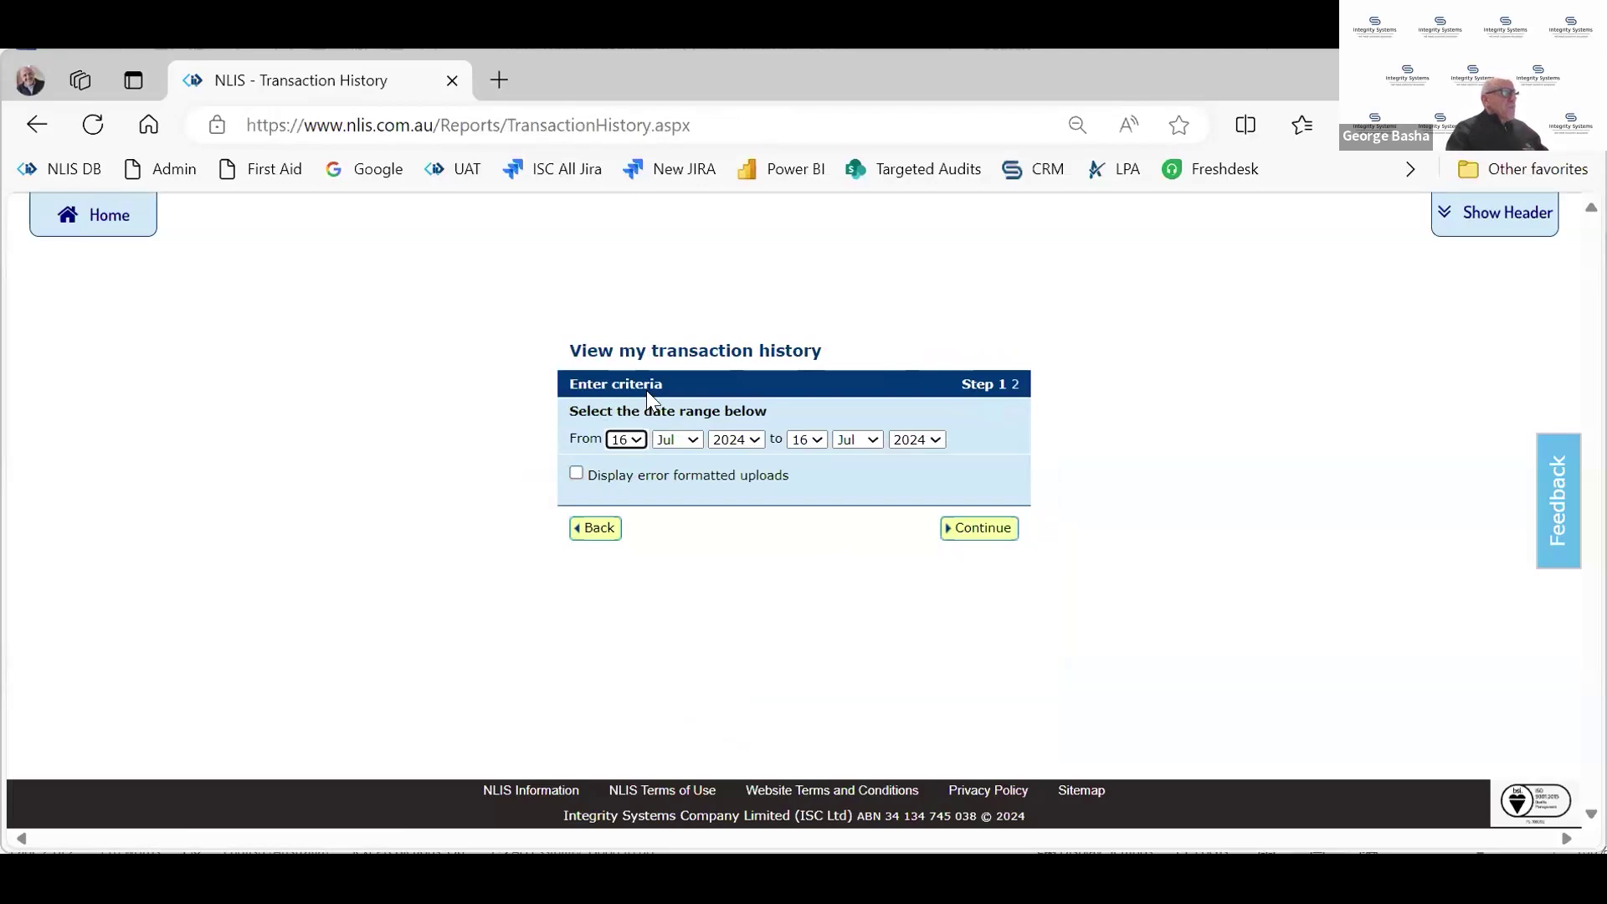
left_click(980, 529)
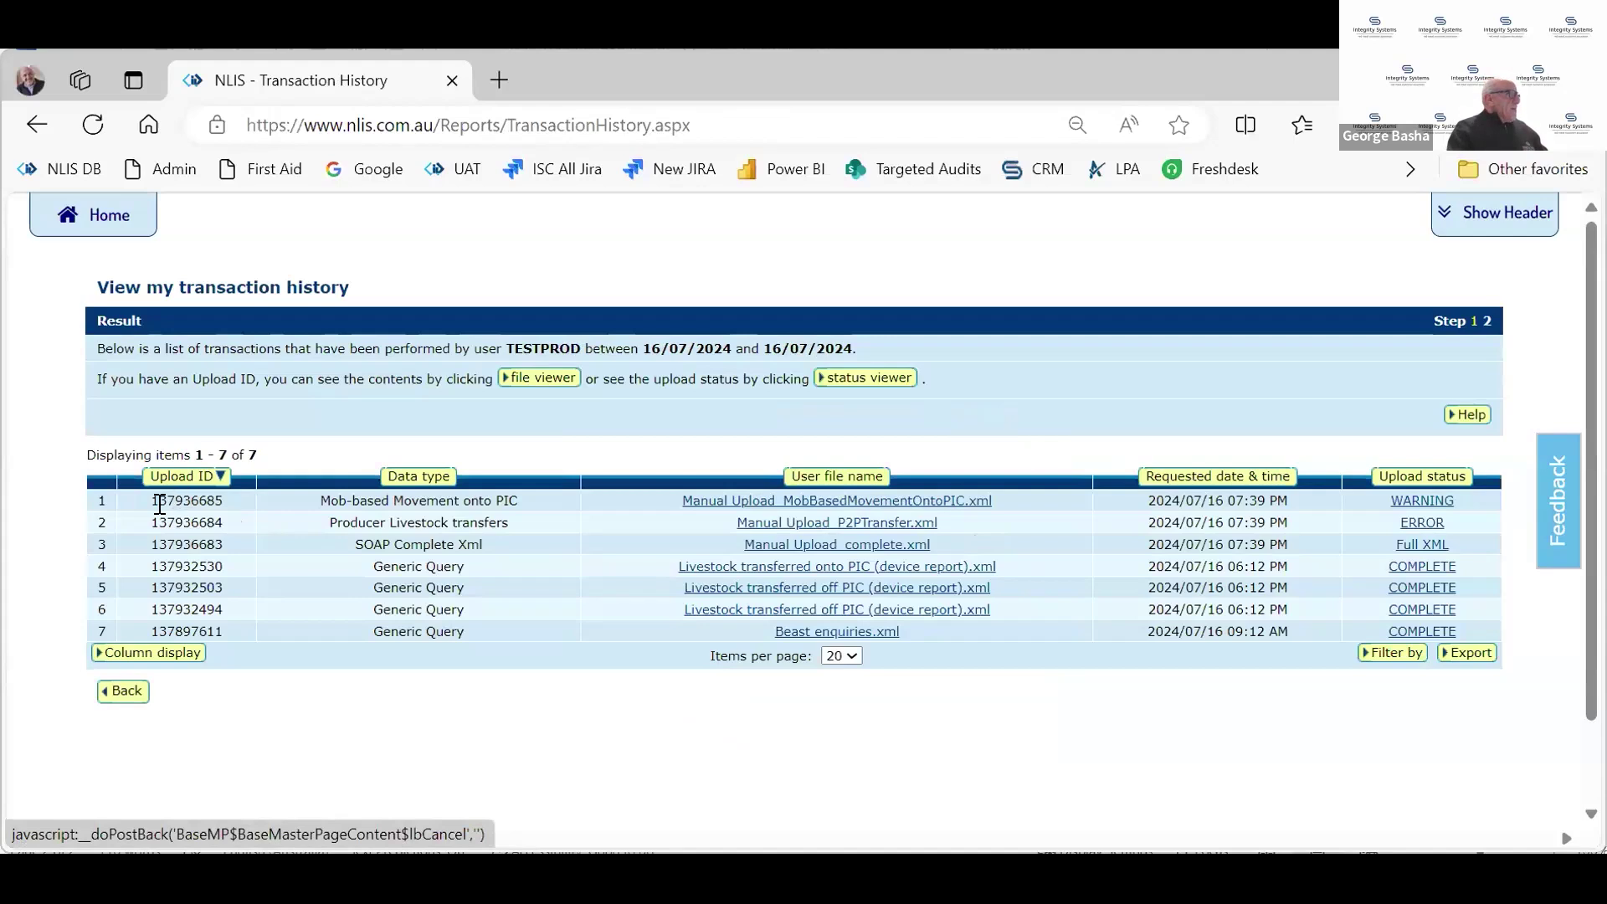
Review the first two upload rows, showing WARNING and ERROR statuses, in the results table
left_click_drag(160, 500, 546, 520)
left_click(1158, 751)
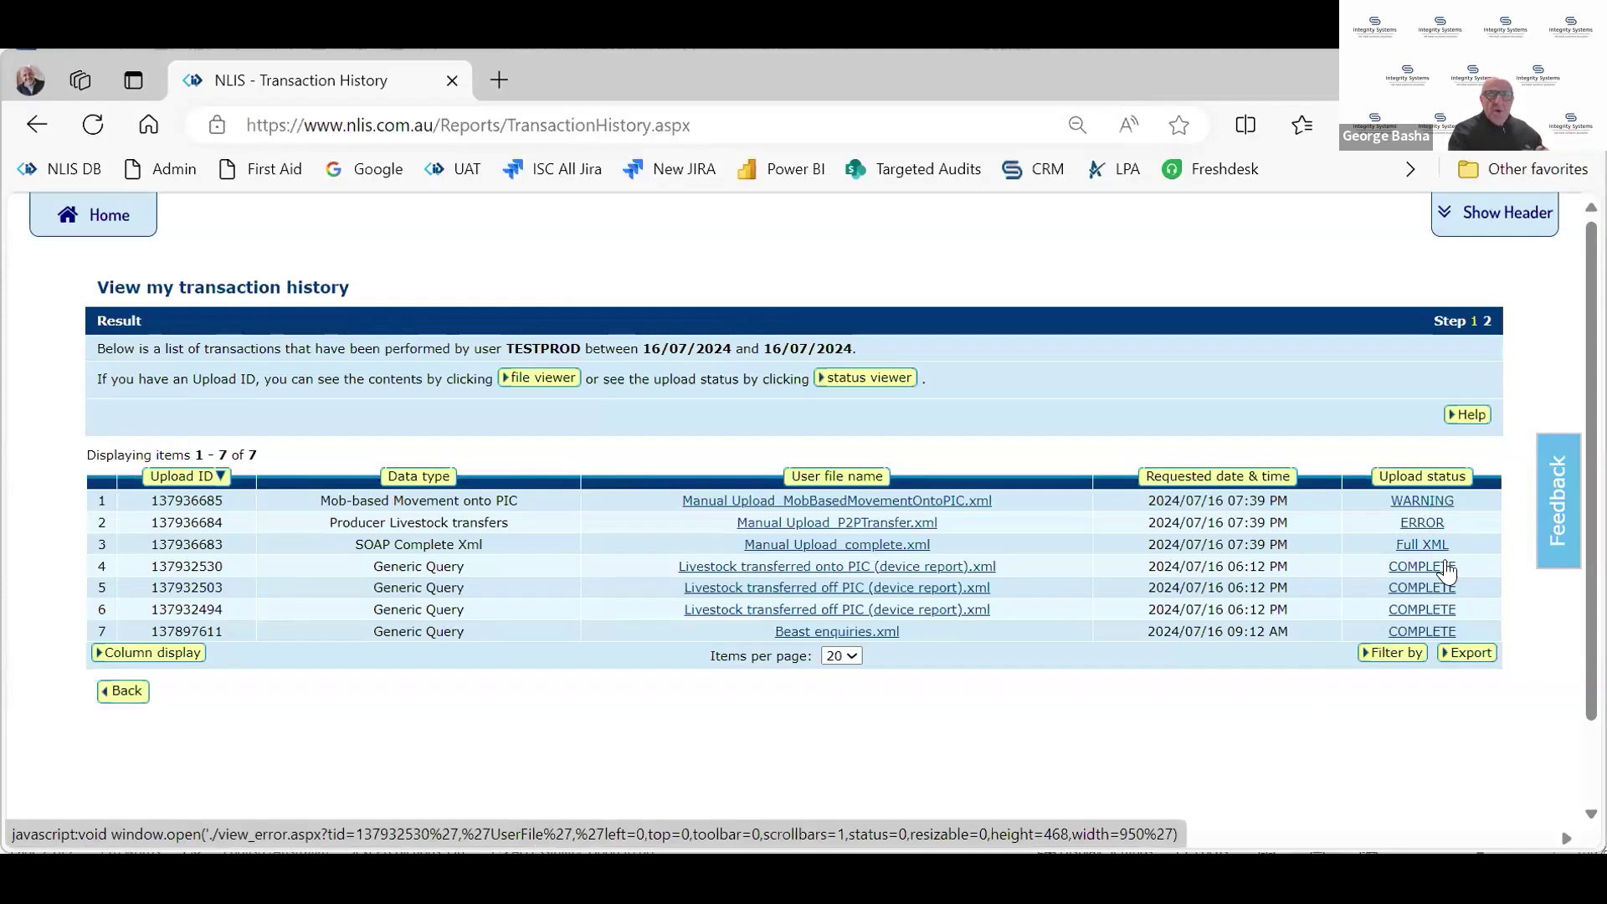
left_click(1421, 523)
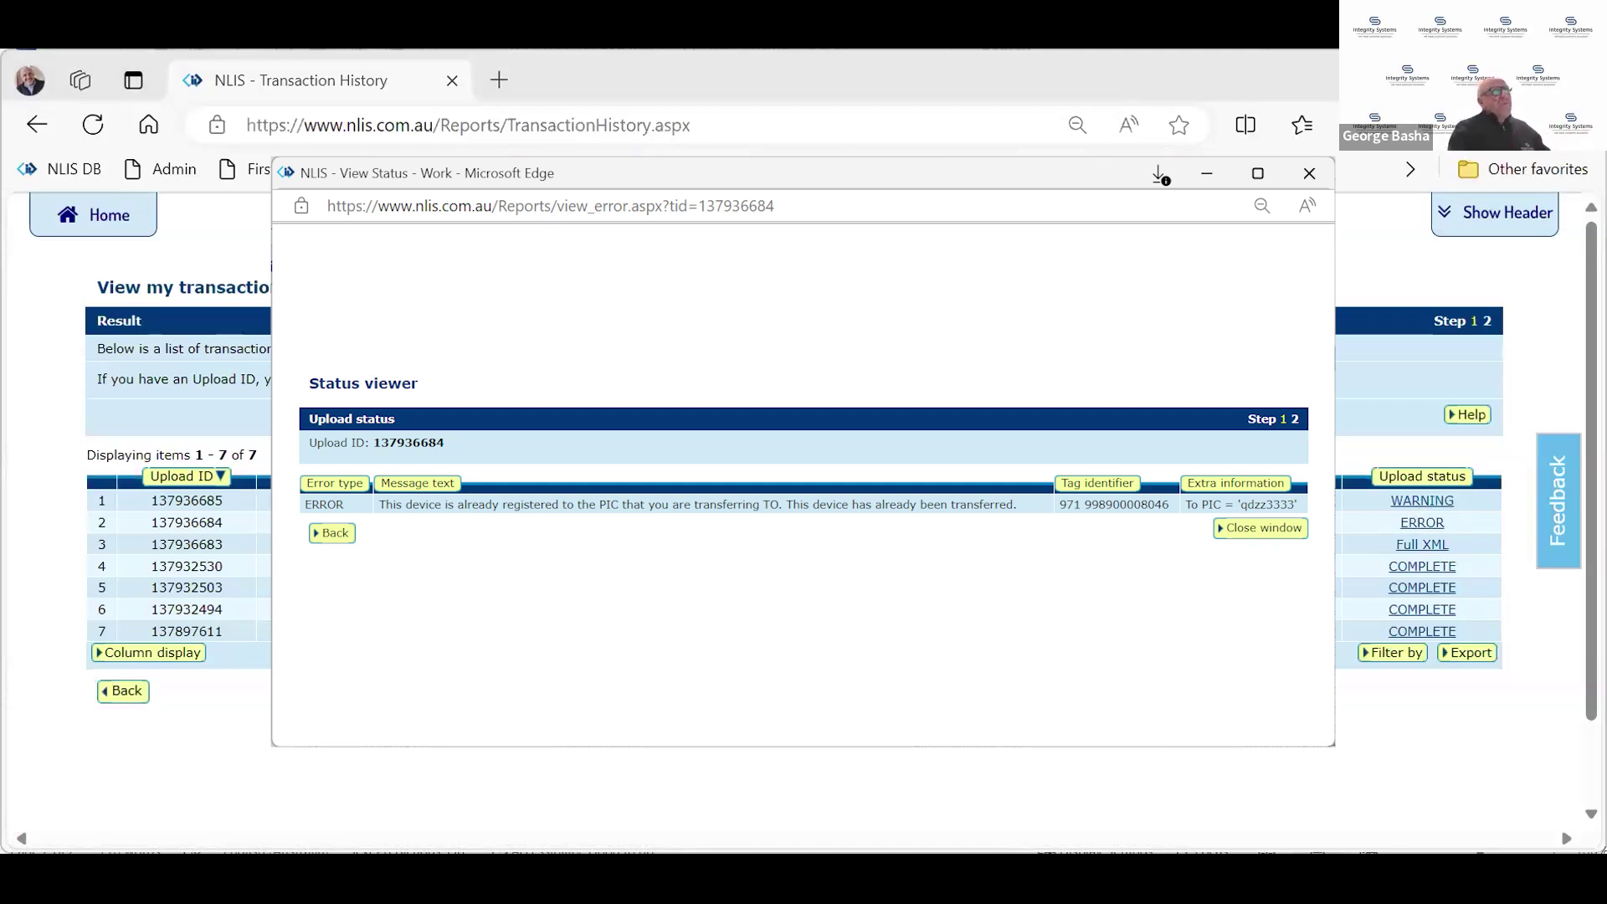
key("ctrl+w")
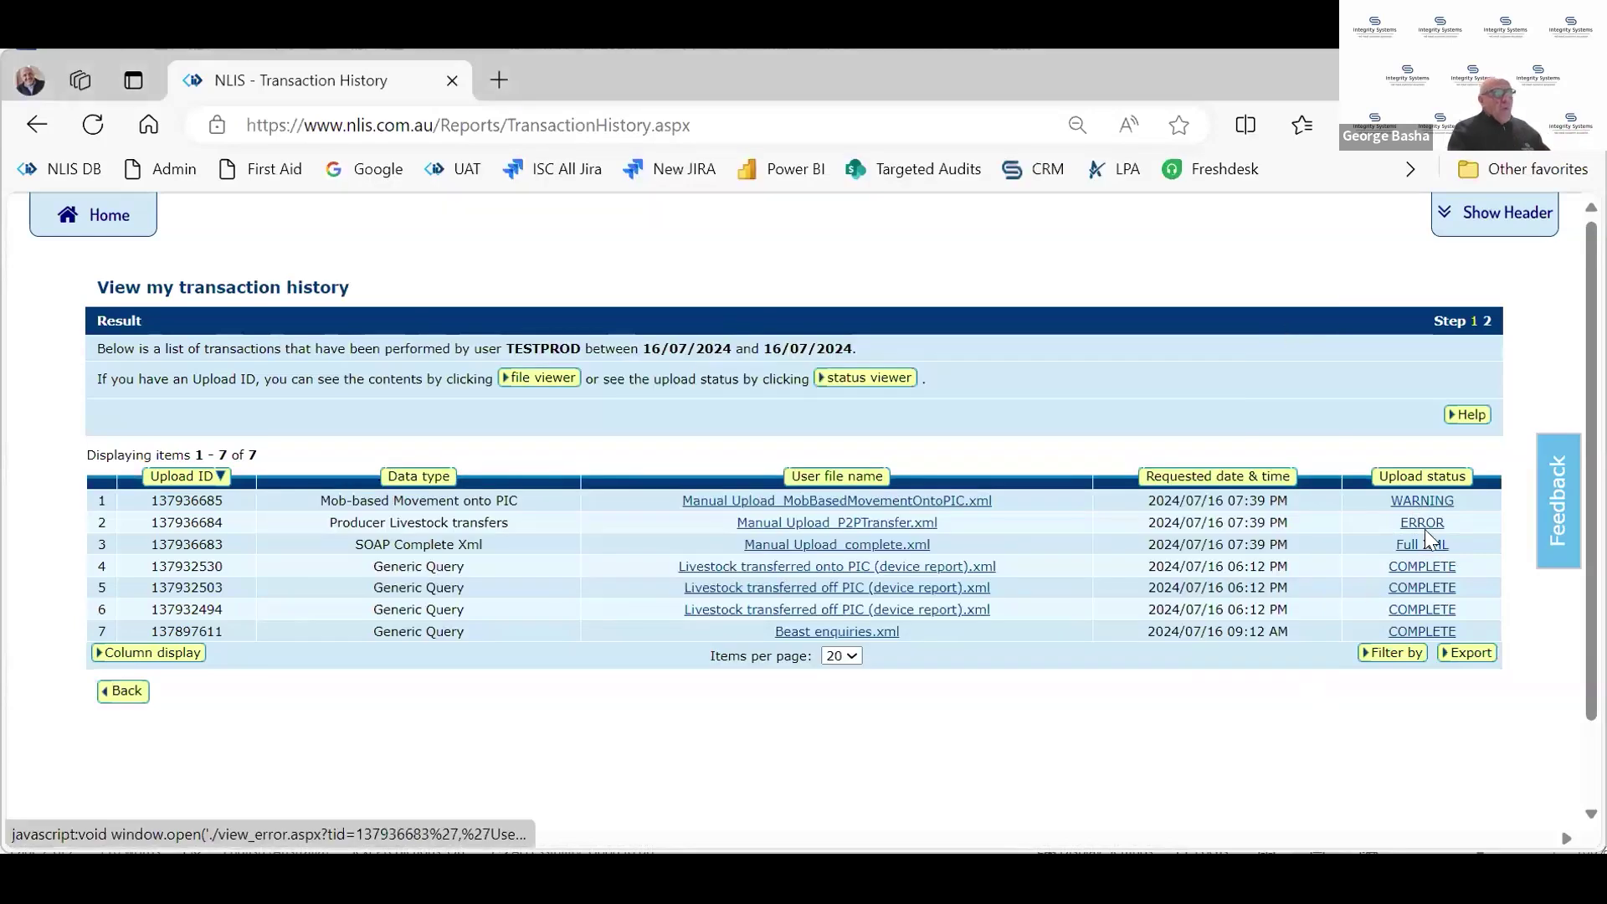
left_click(1415, 503)
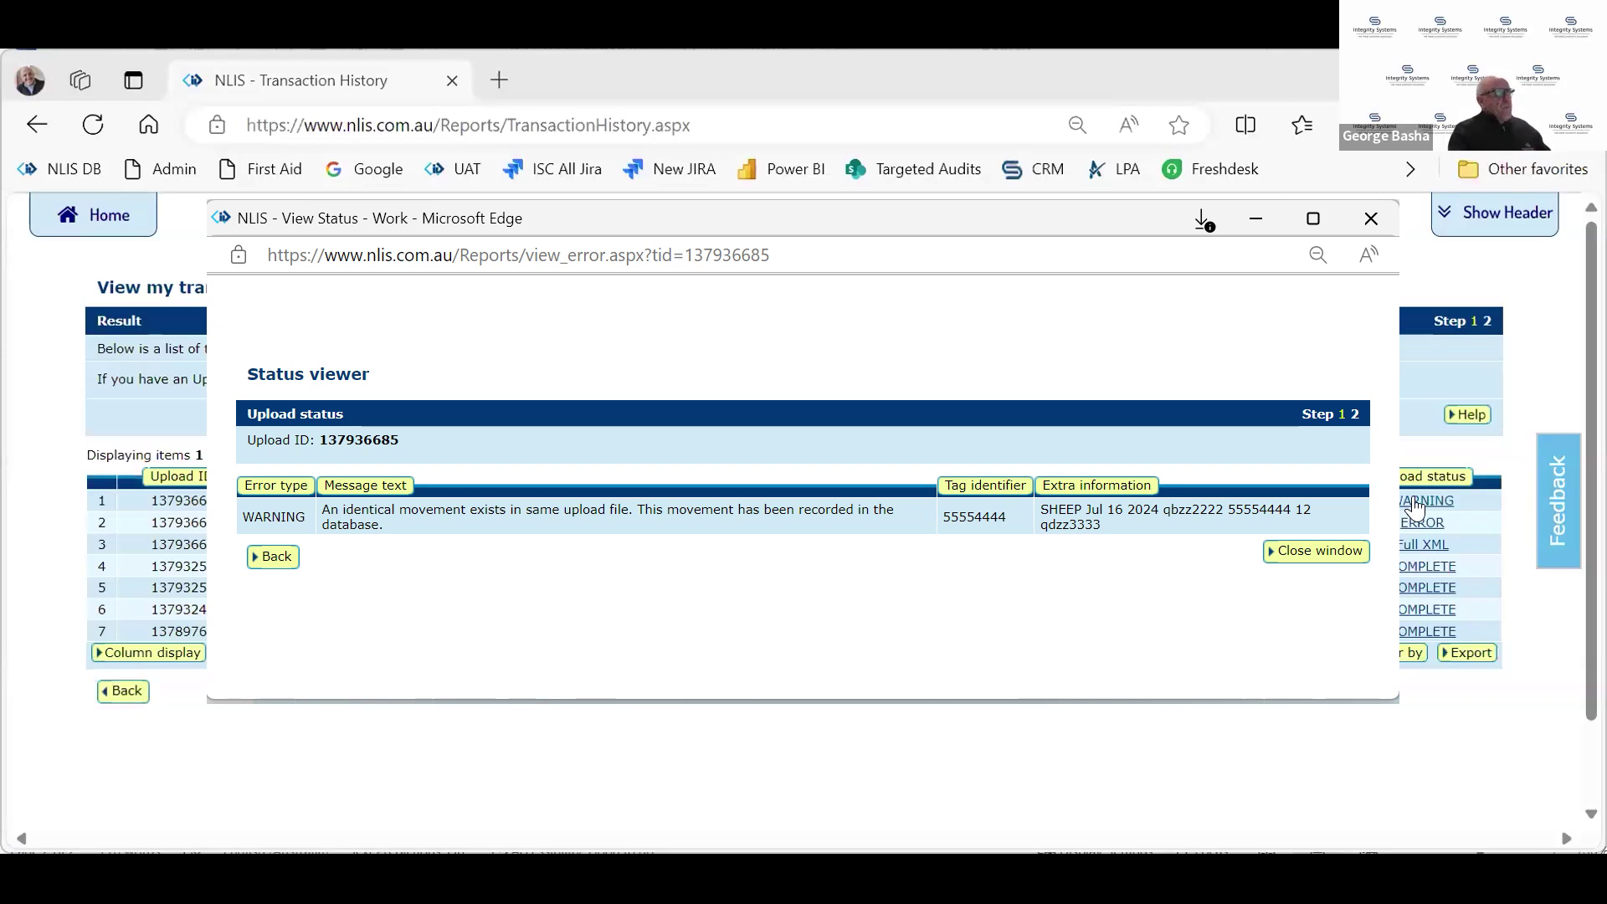
left_click(1415, 506)
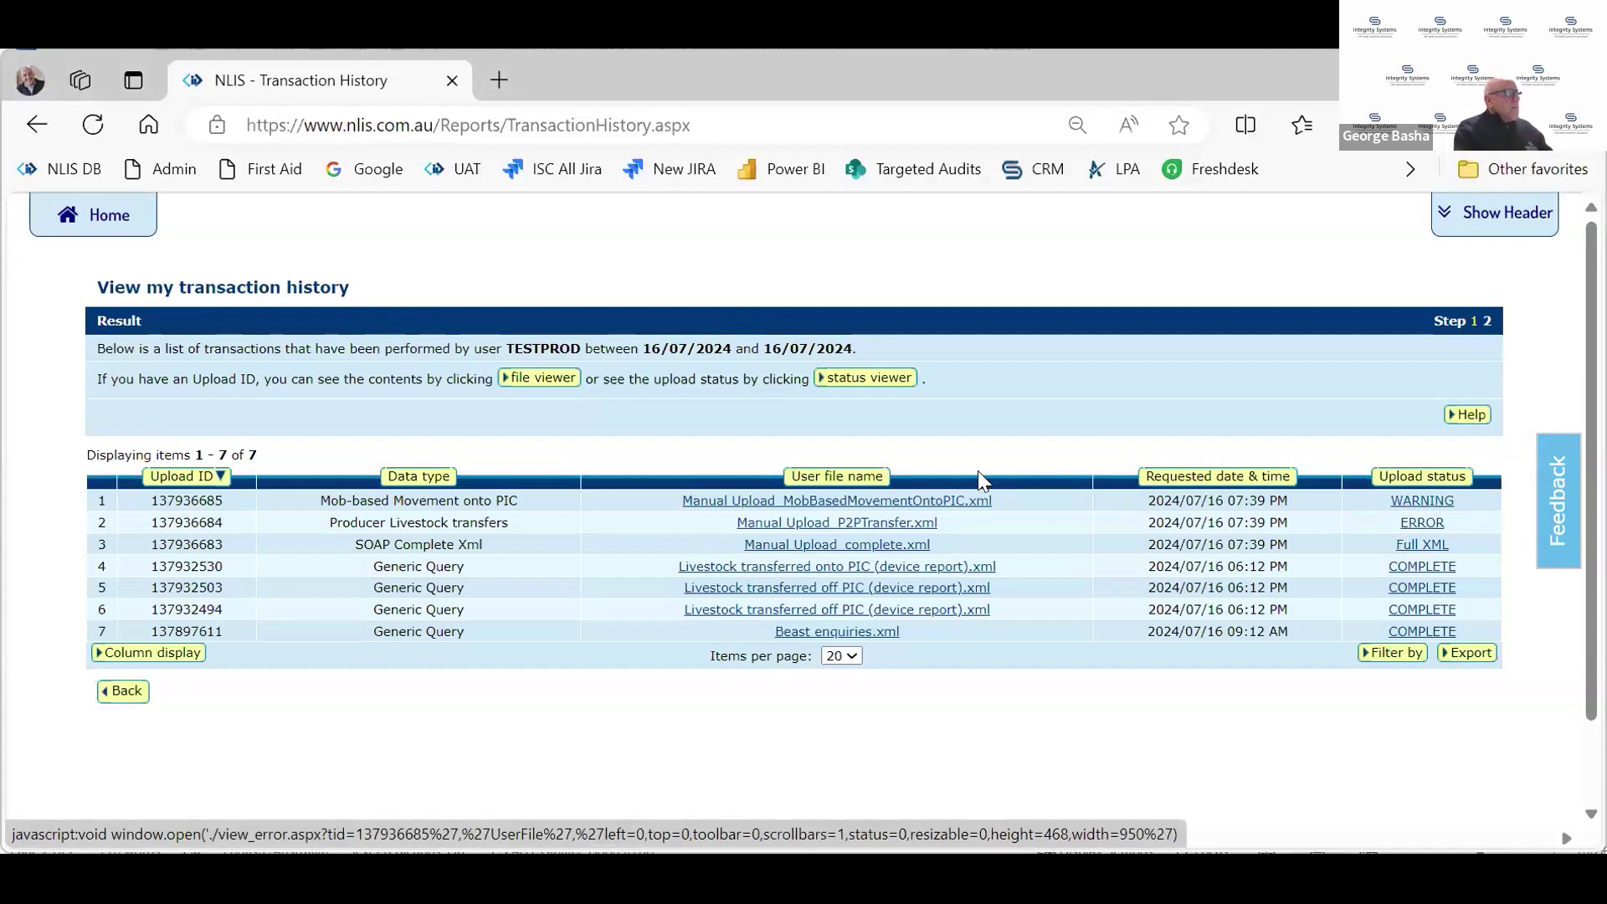
Change the start day to 14 July, review the 10 transactions, and go back to the criteria
left_click(124, 691)
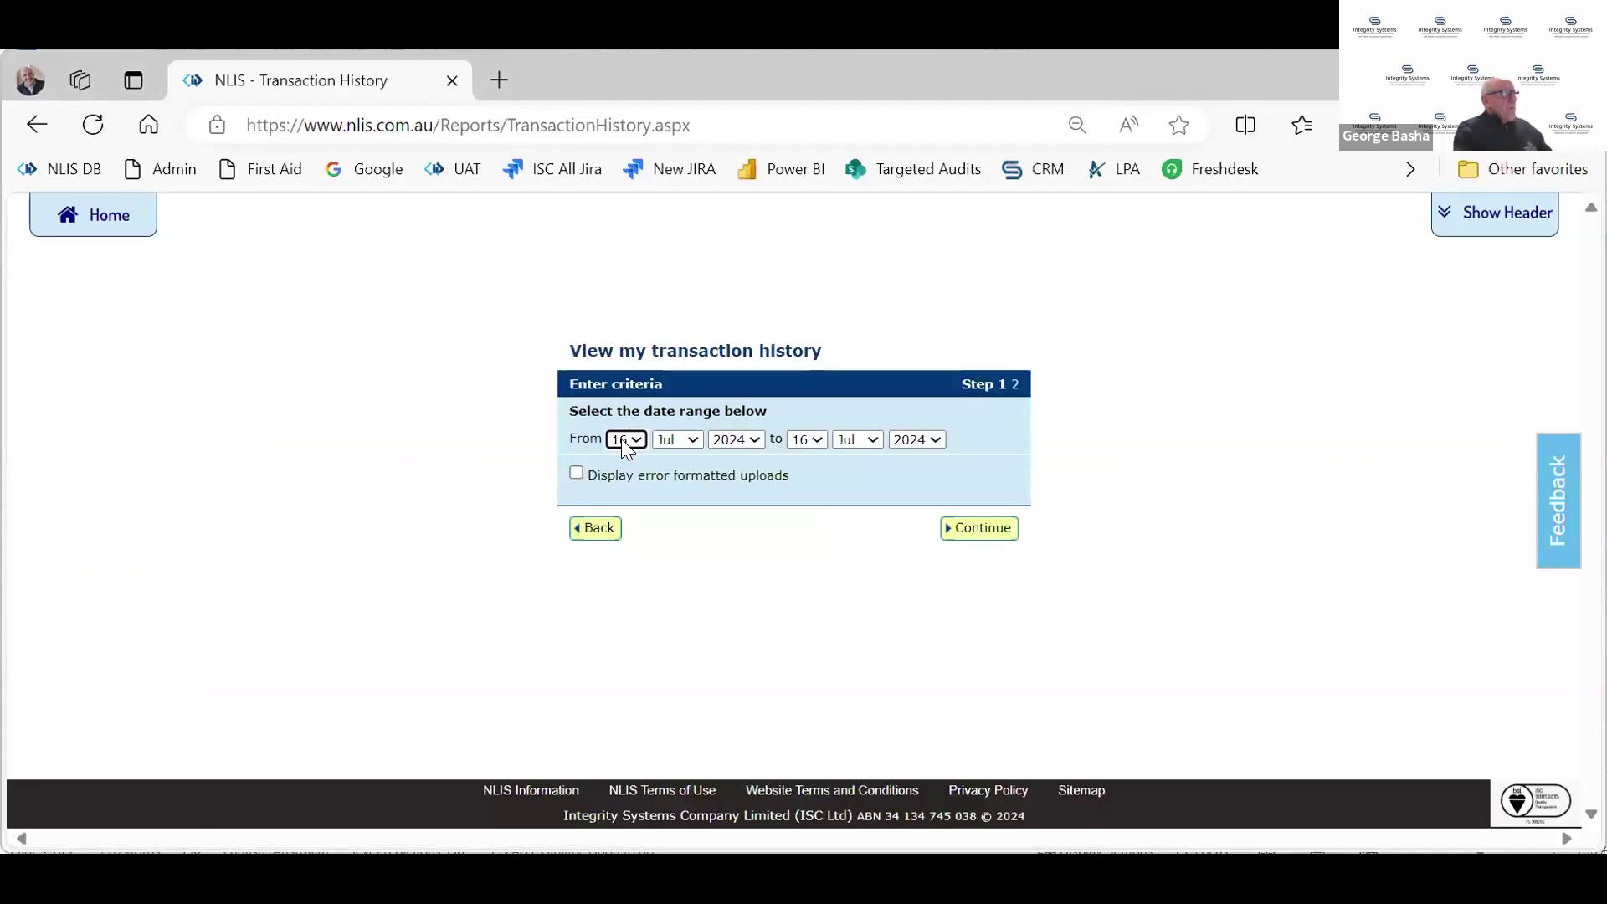
left_click(621, 439)
key("Up")
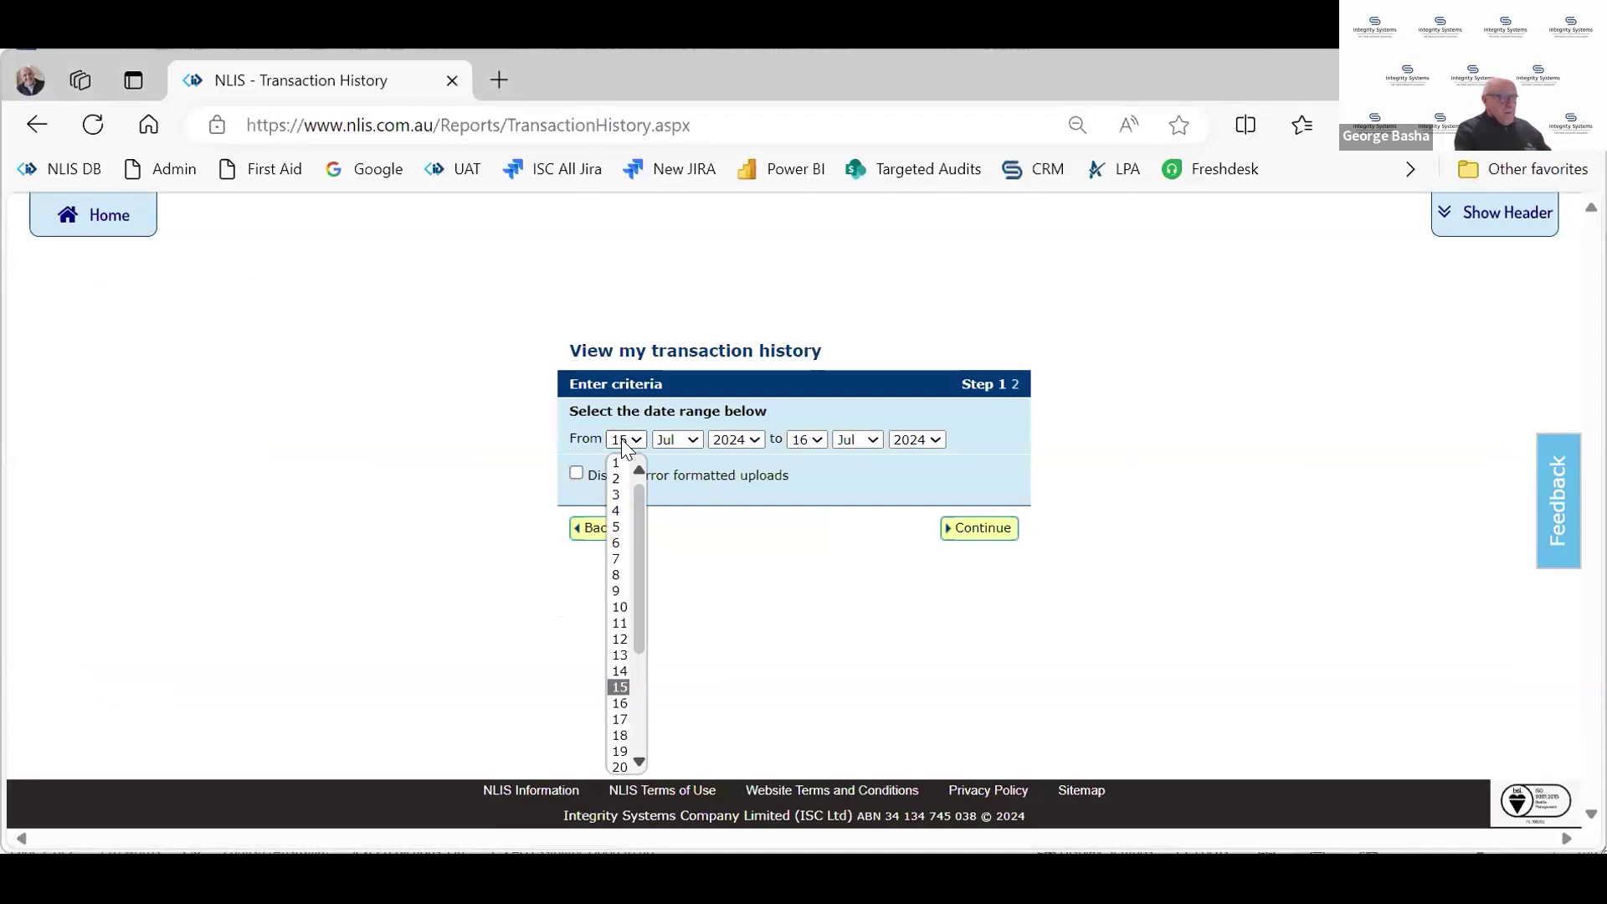
key("Up")
key("Return")
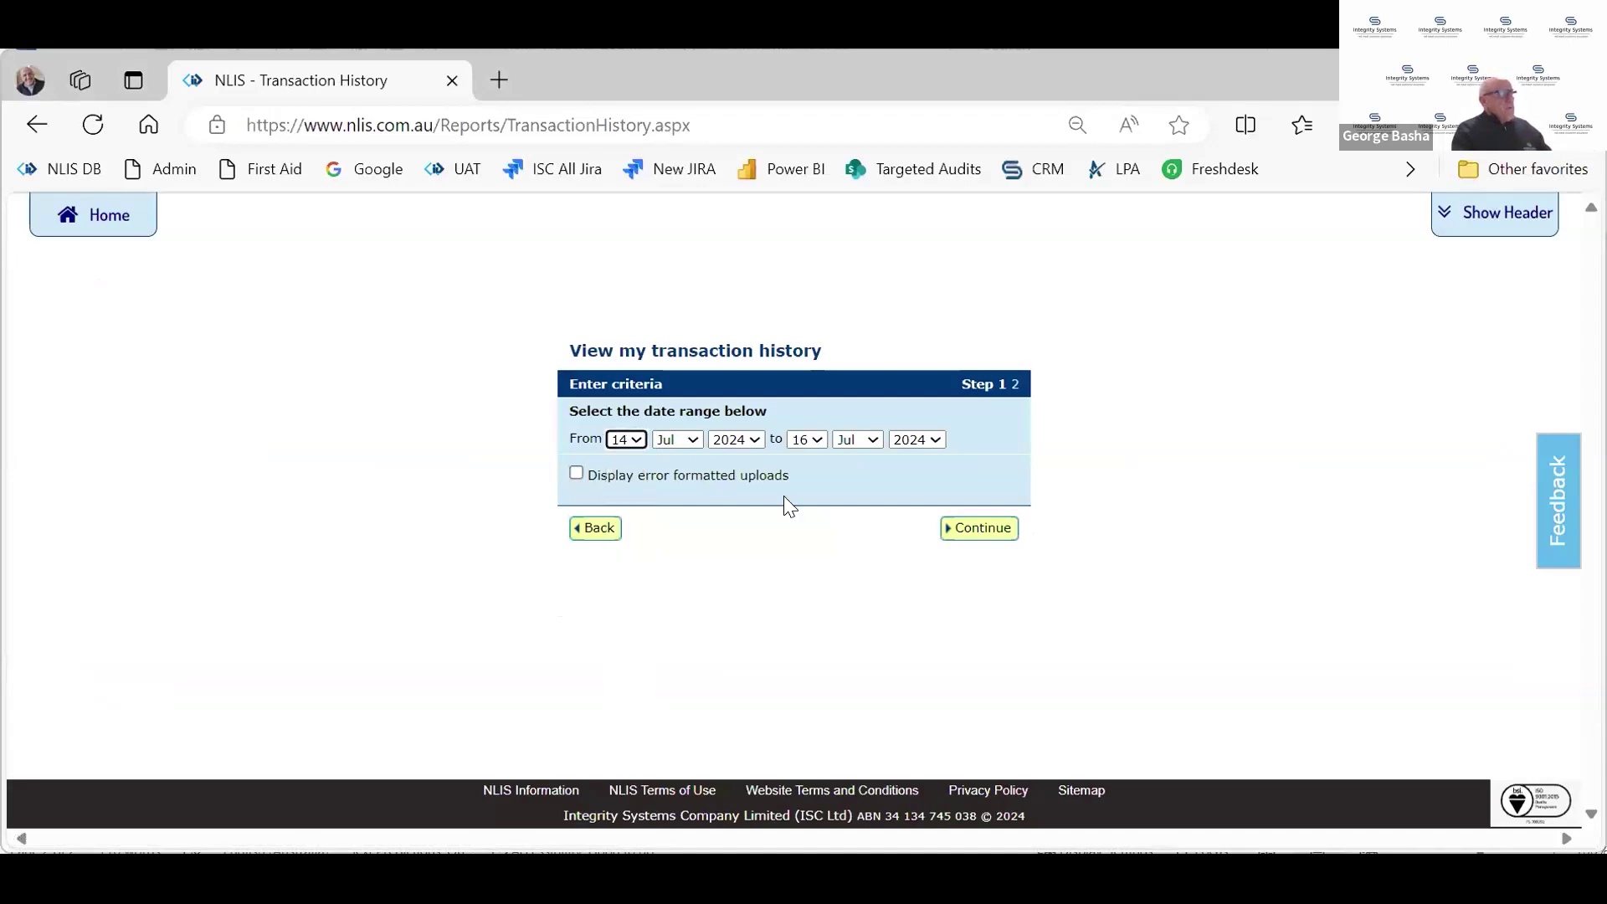
left_click(955, 533)
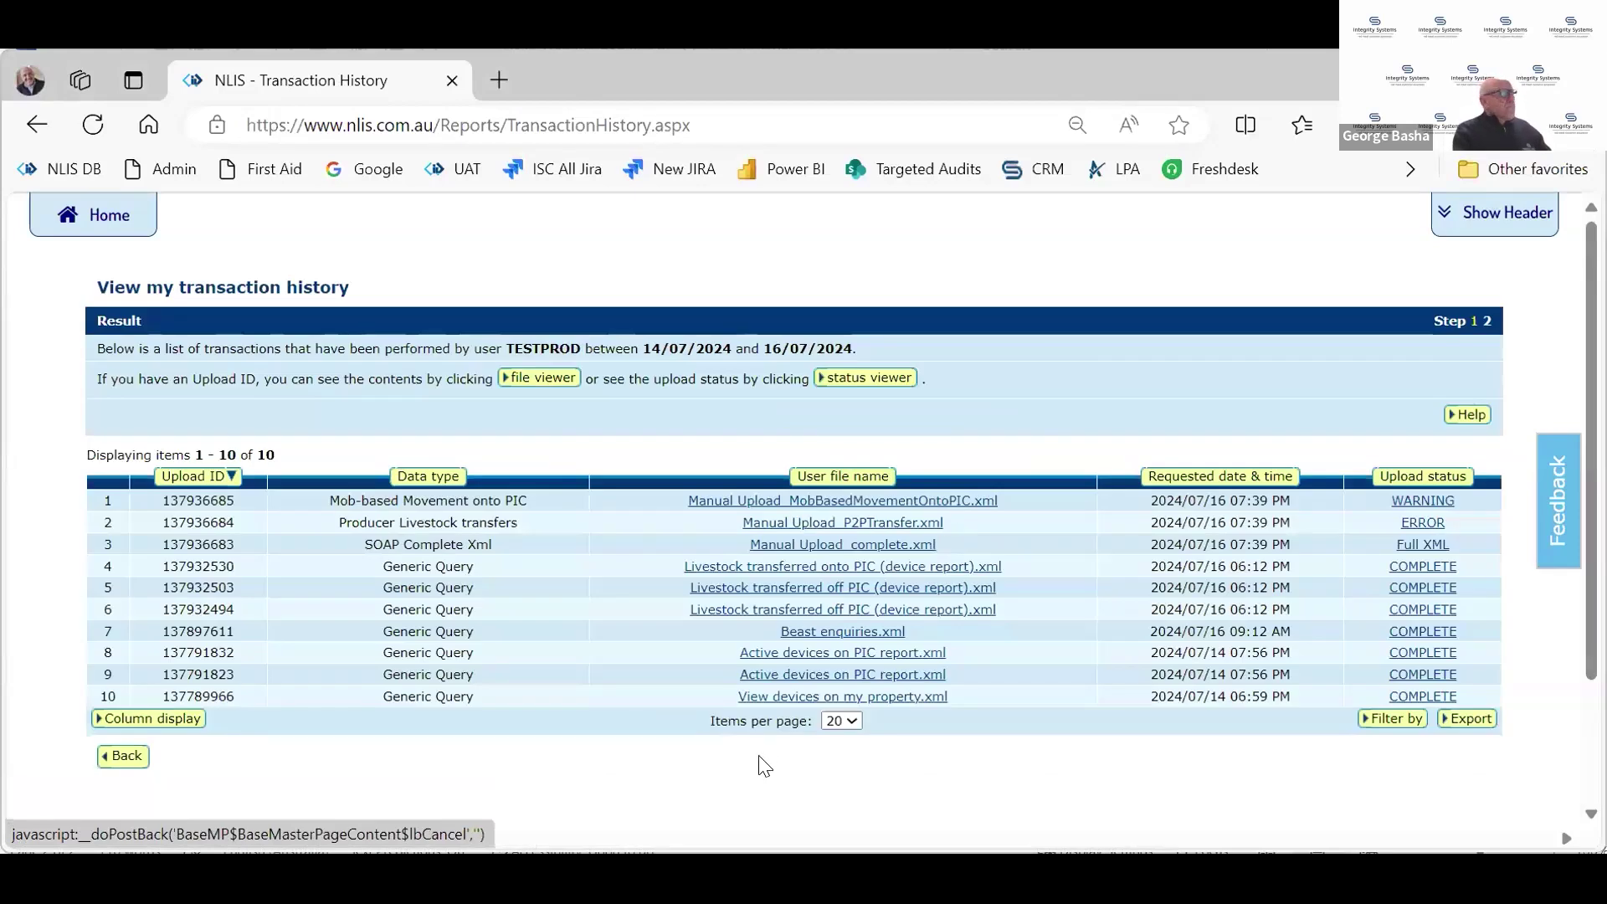
left_click(127, 758)
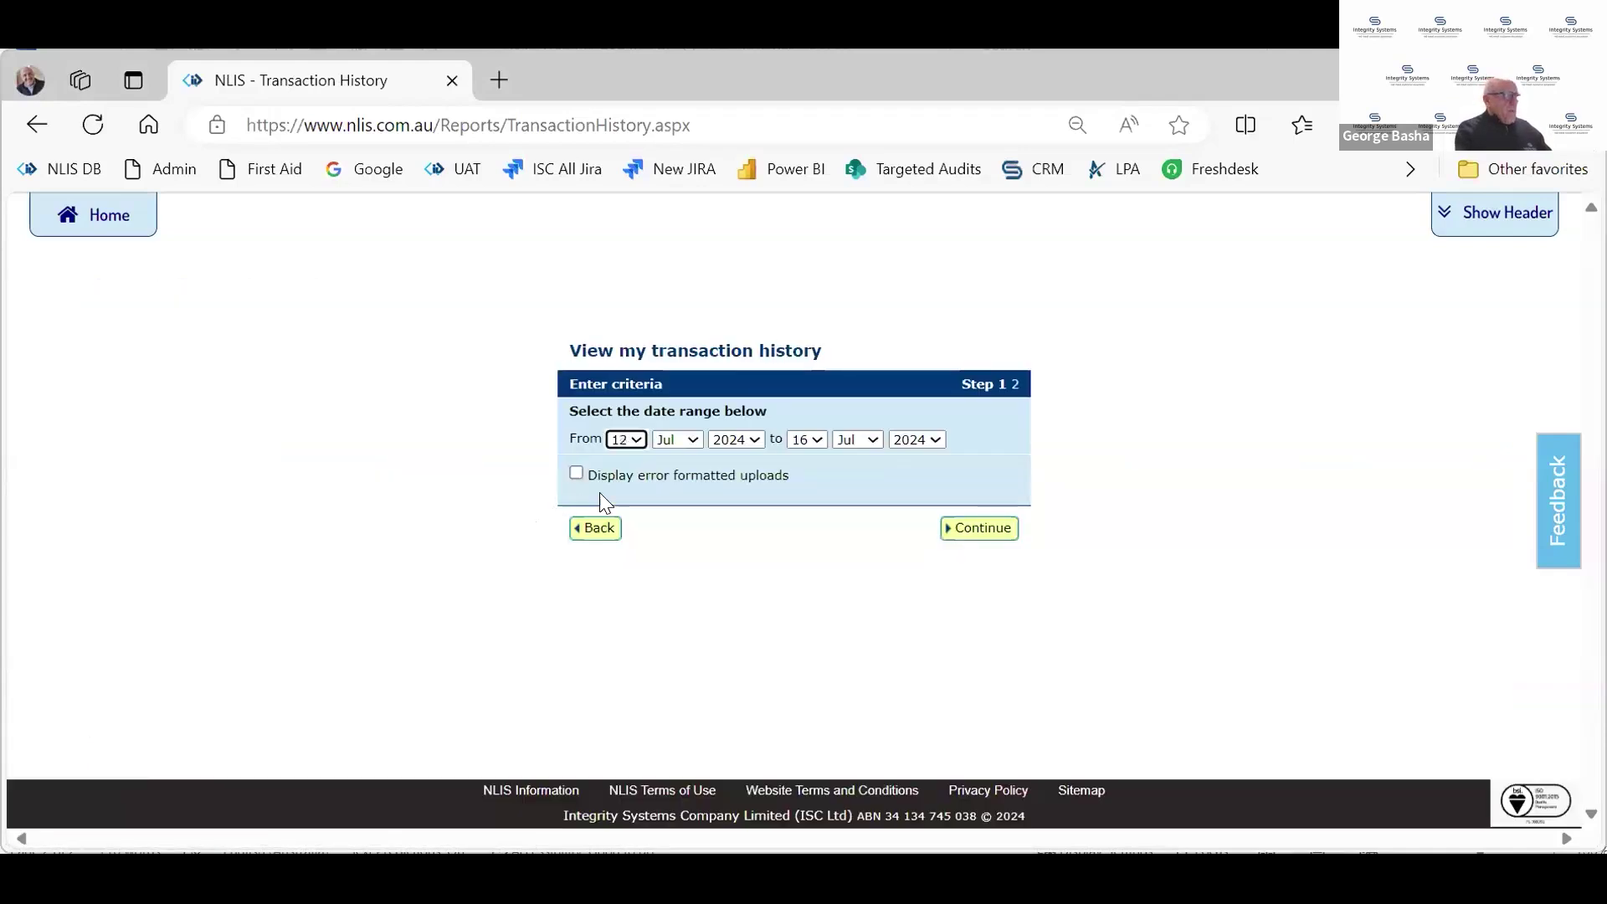
Move the start day to 1 July, review the 16 transactions, then return to the producer home page
key("2")
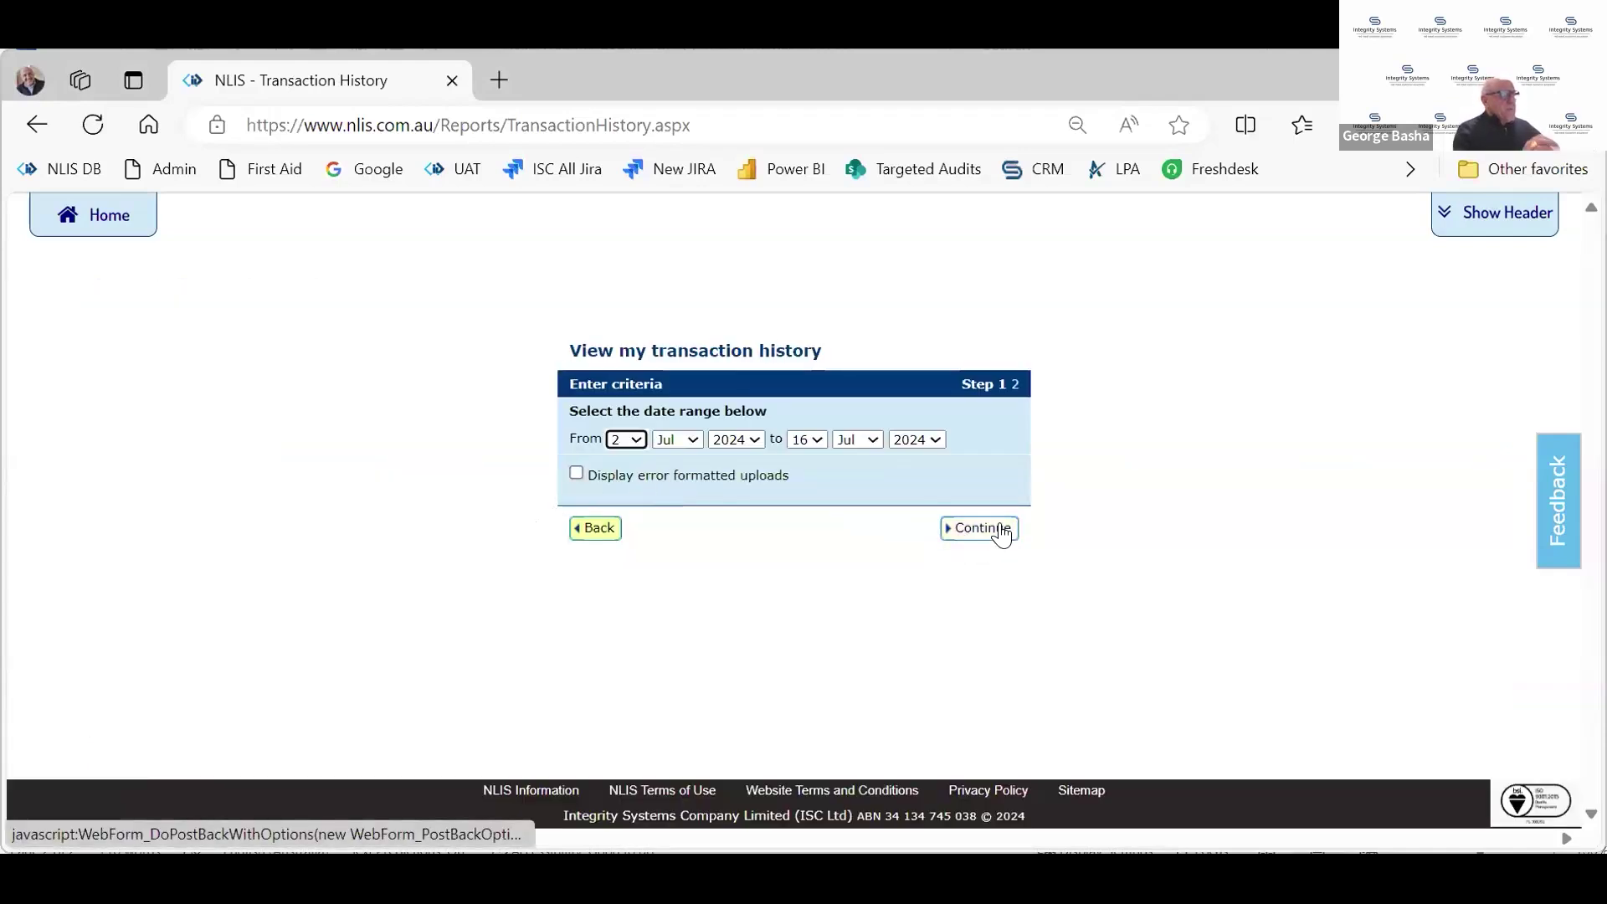
left_click(1003, 530)
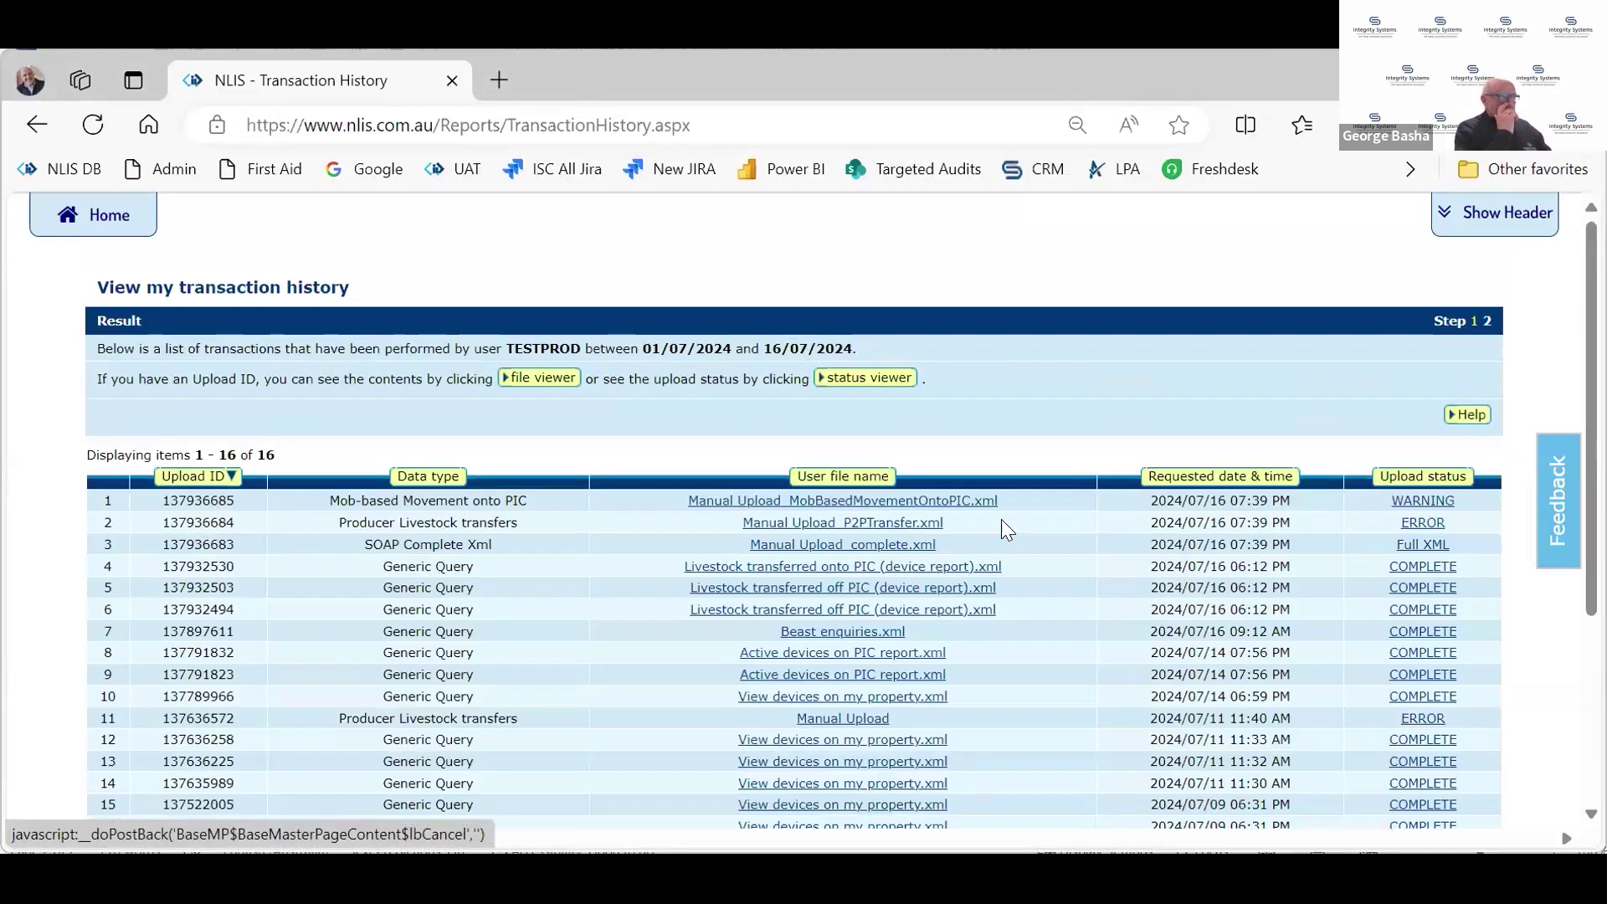
scroll(1081, 571, "down", 4)
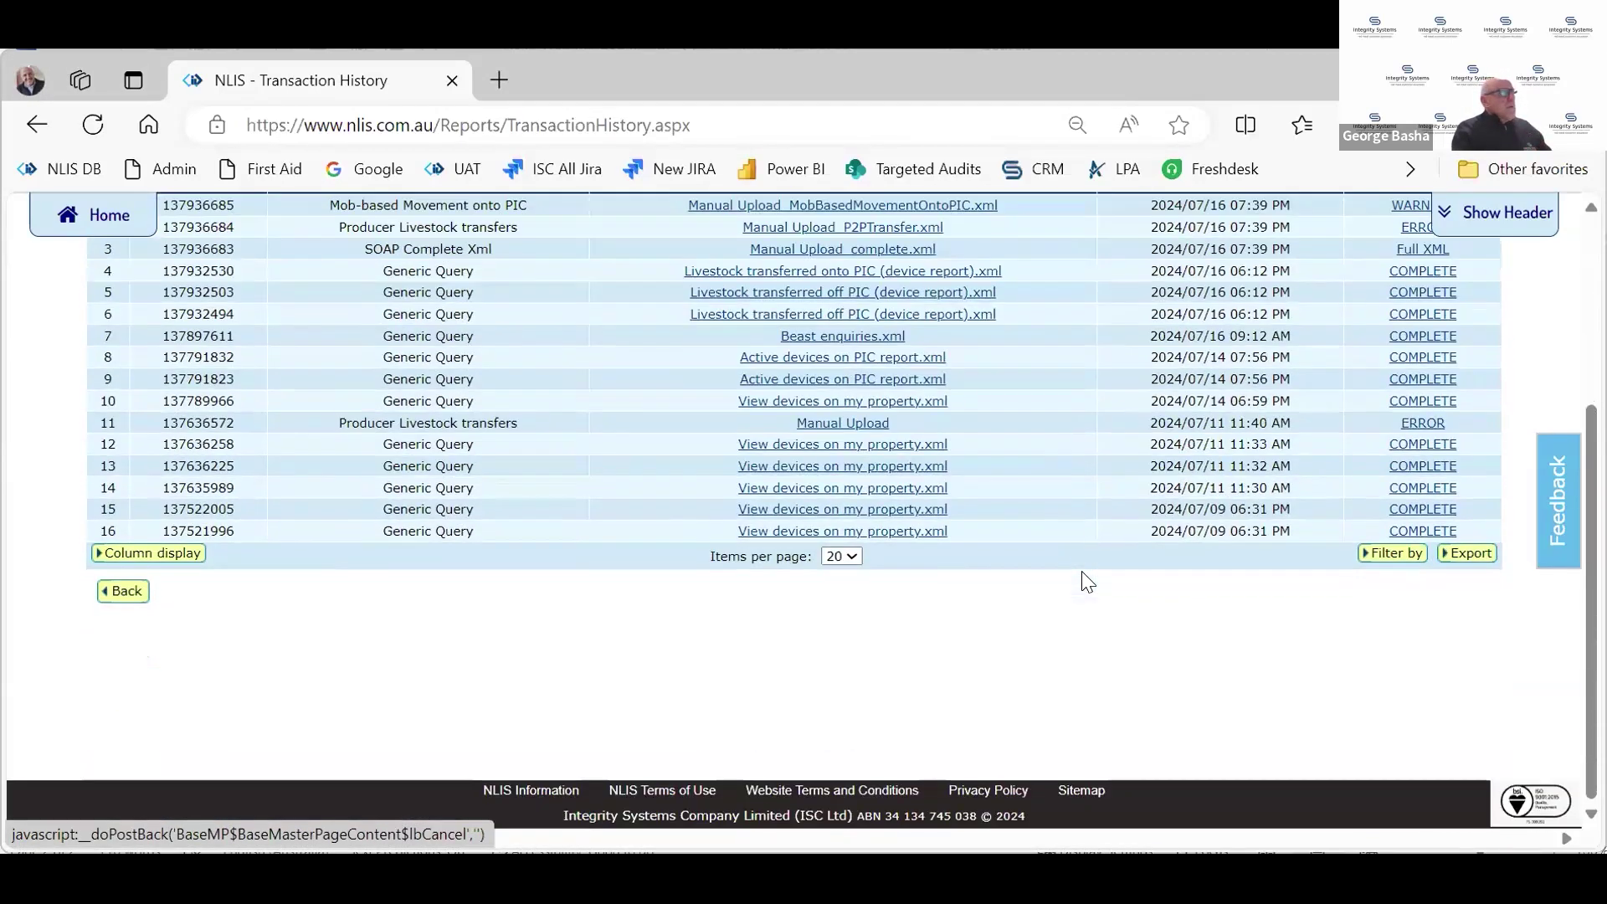
scroll(1081, 573, "up", 1)
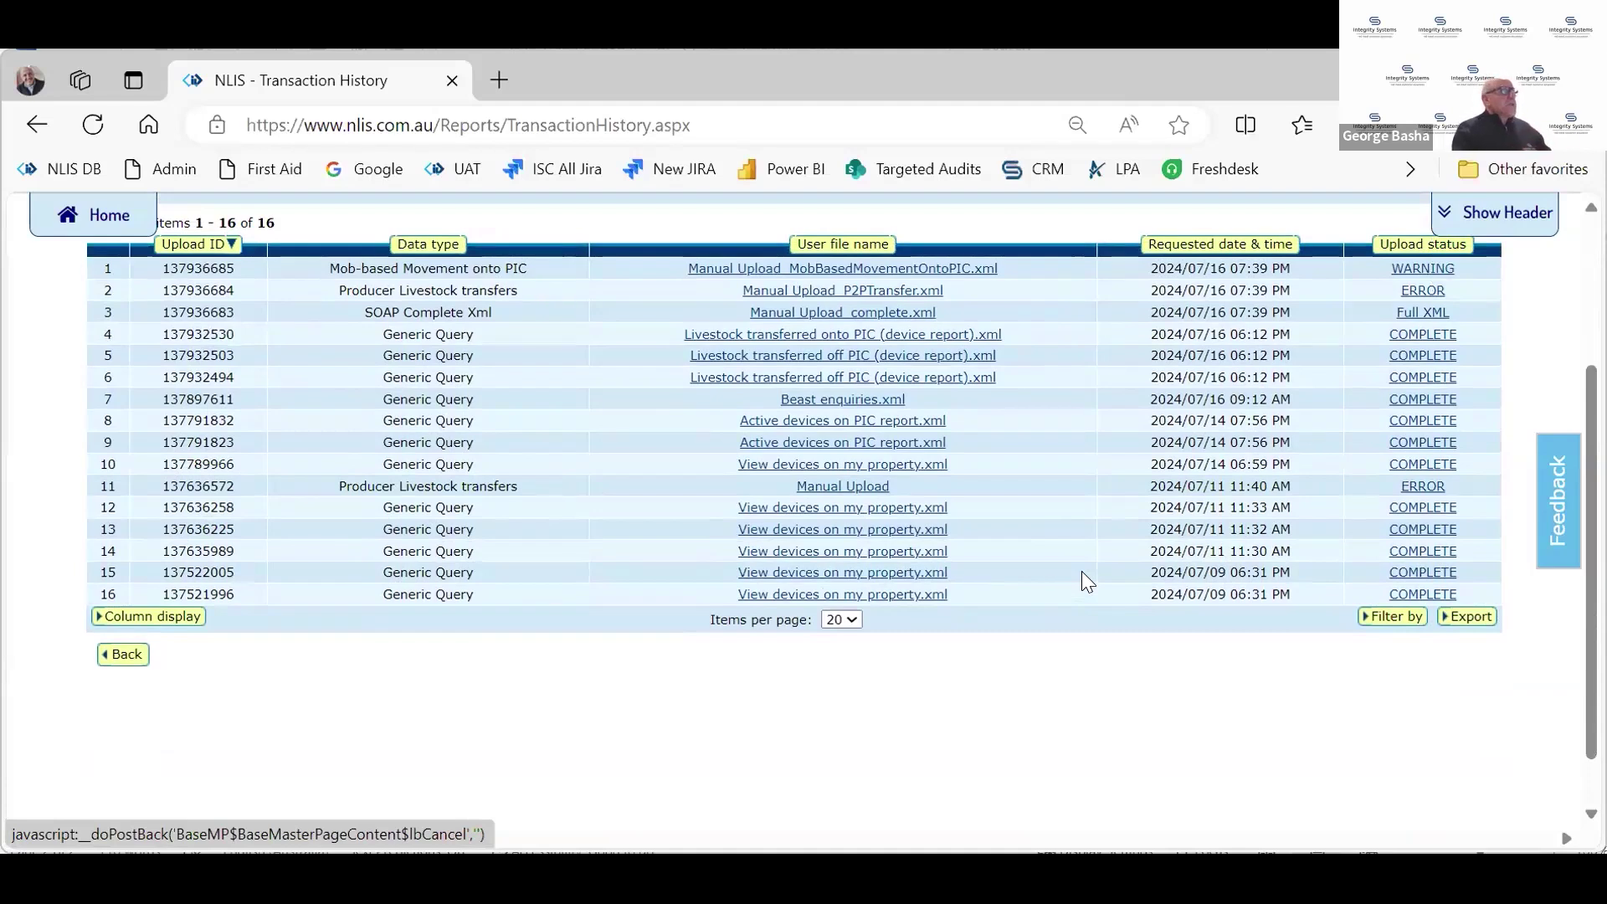
double_click(449, 400)
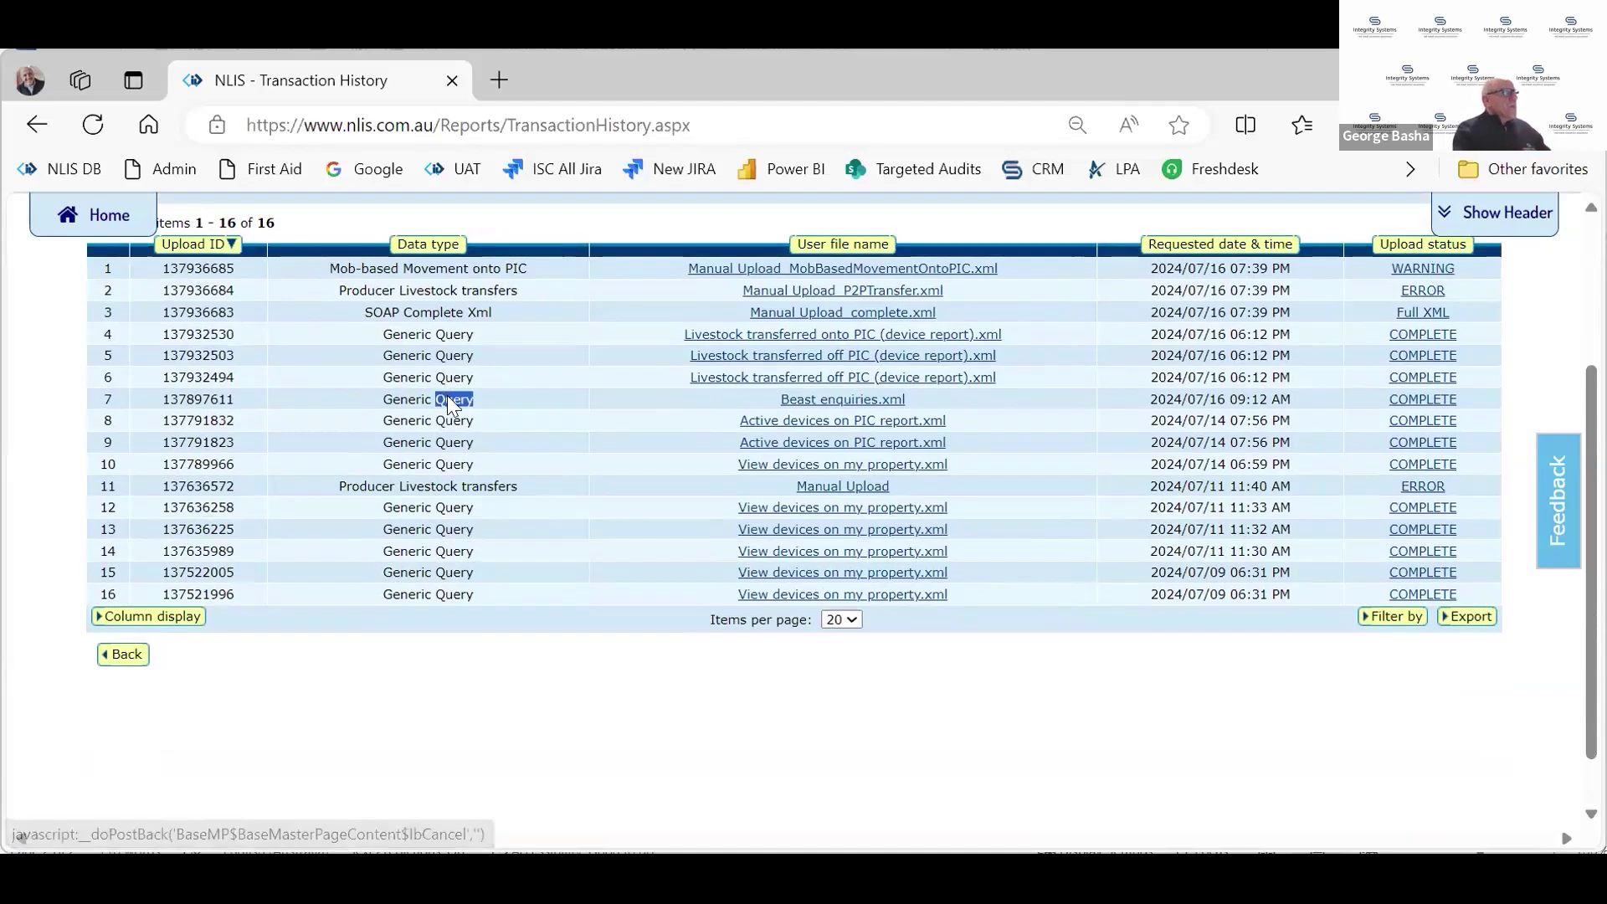
left_click(101, 211)
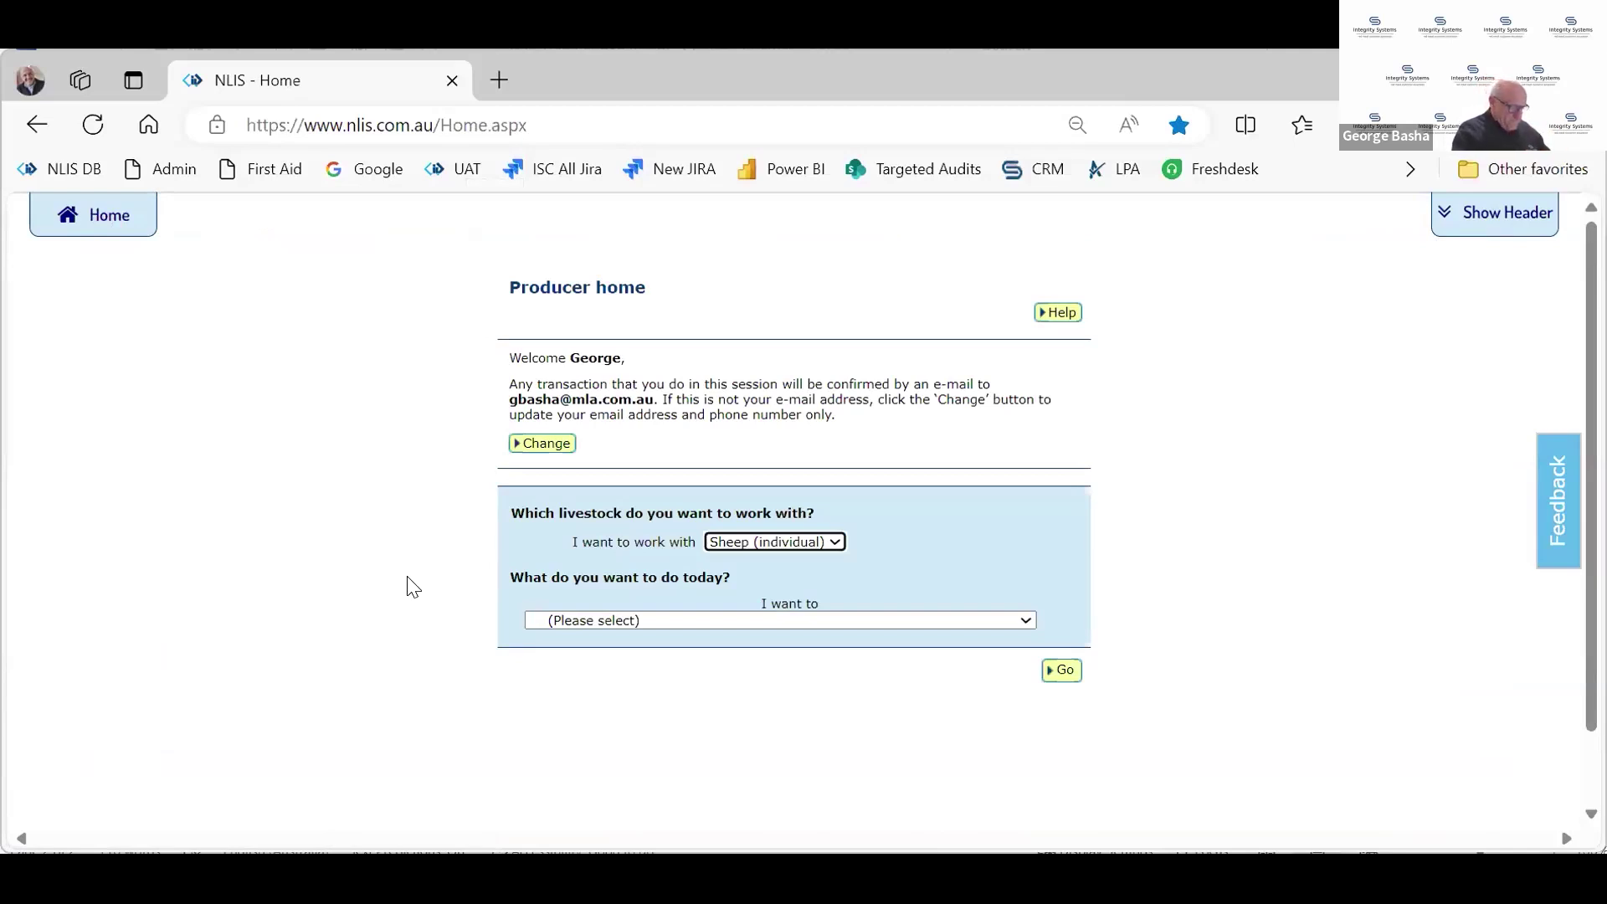
Pick 'Search the PIC register' from the Reports tasks in the 'I want to' list
left_click(894, 621)
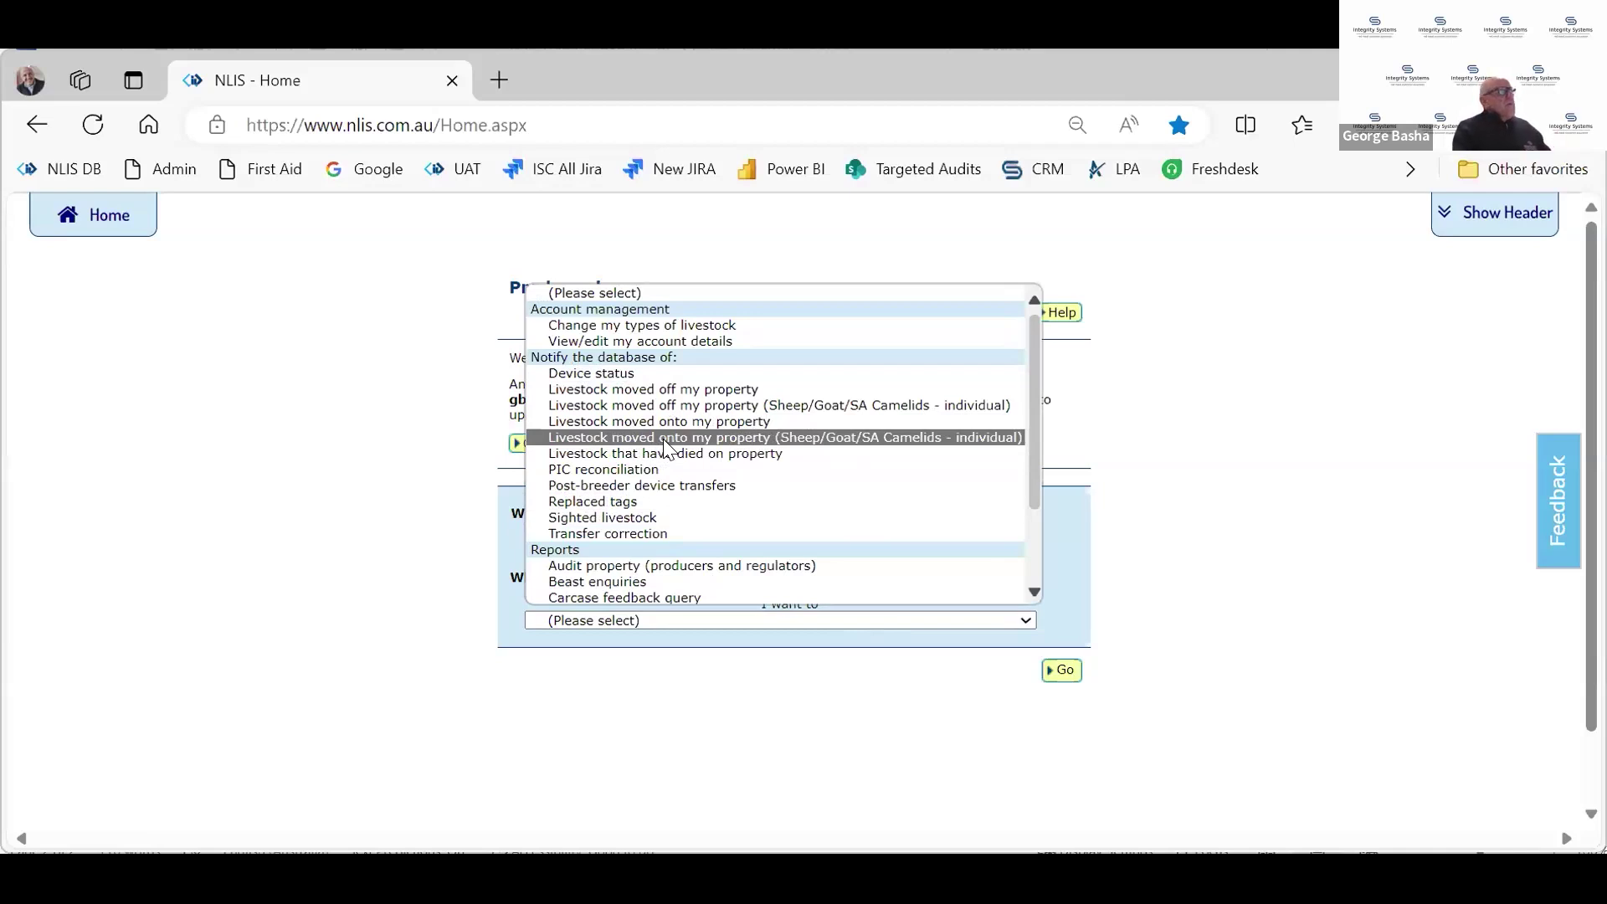
scroll(650, 535, "down", 2)
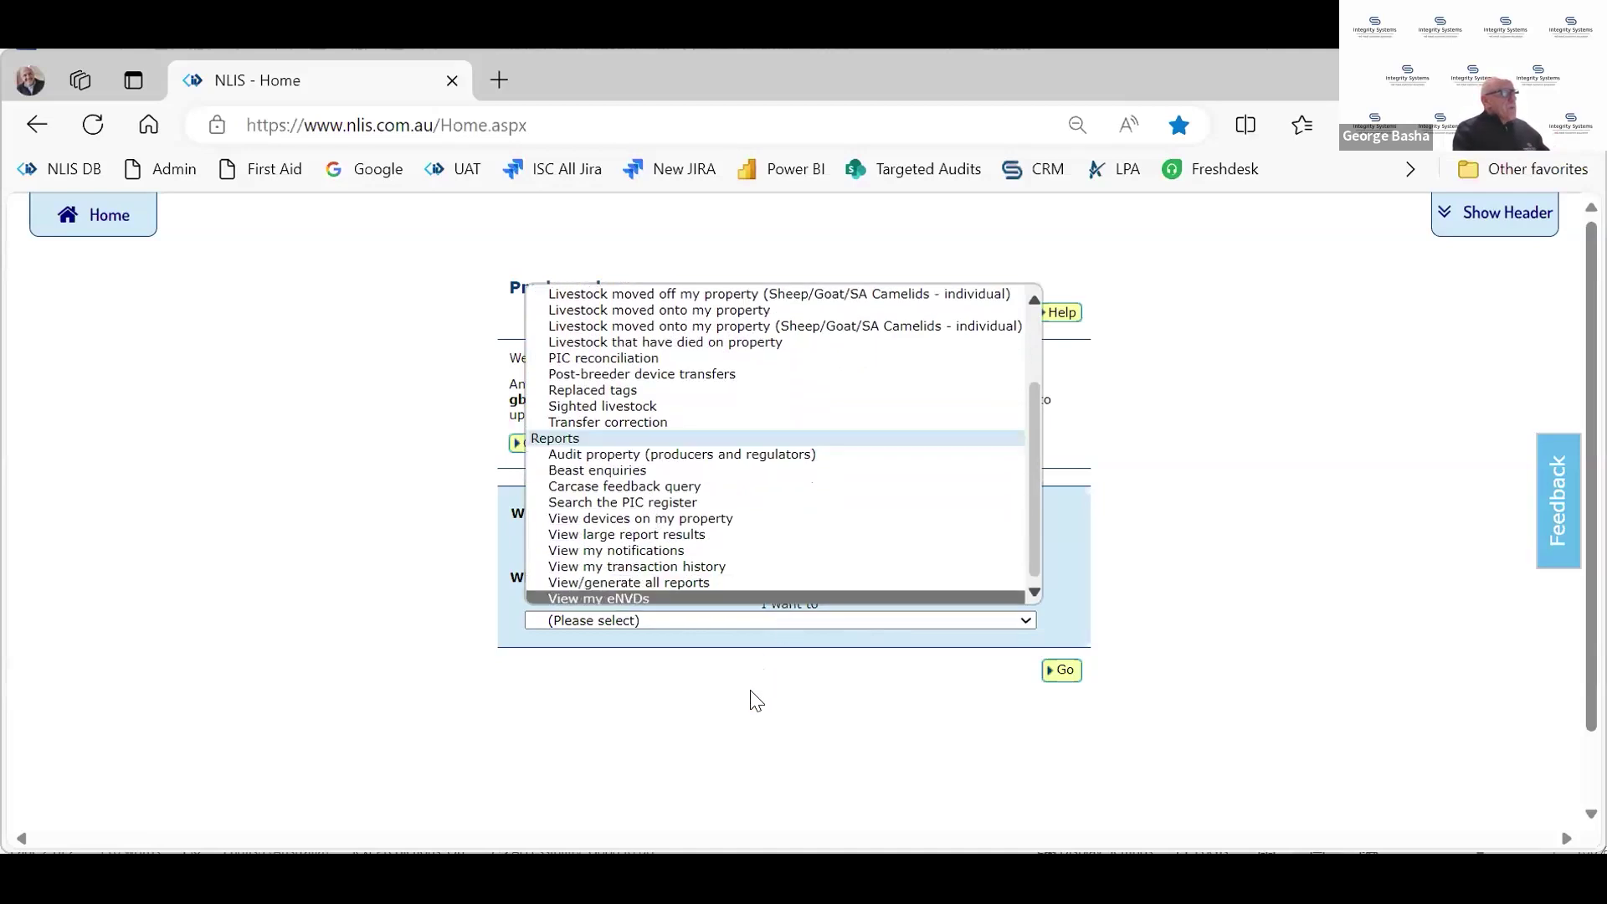
left_click(675, 502)
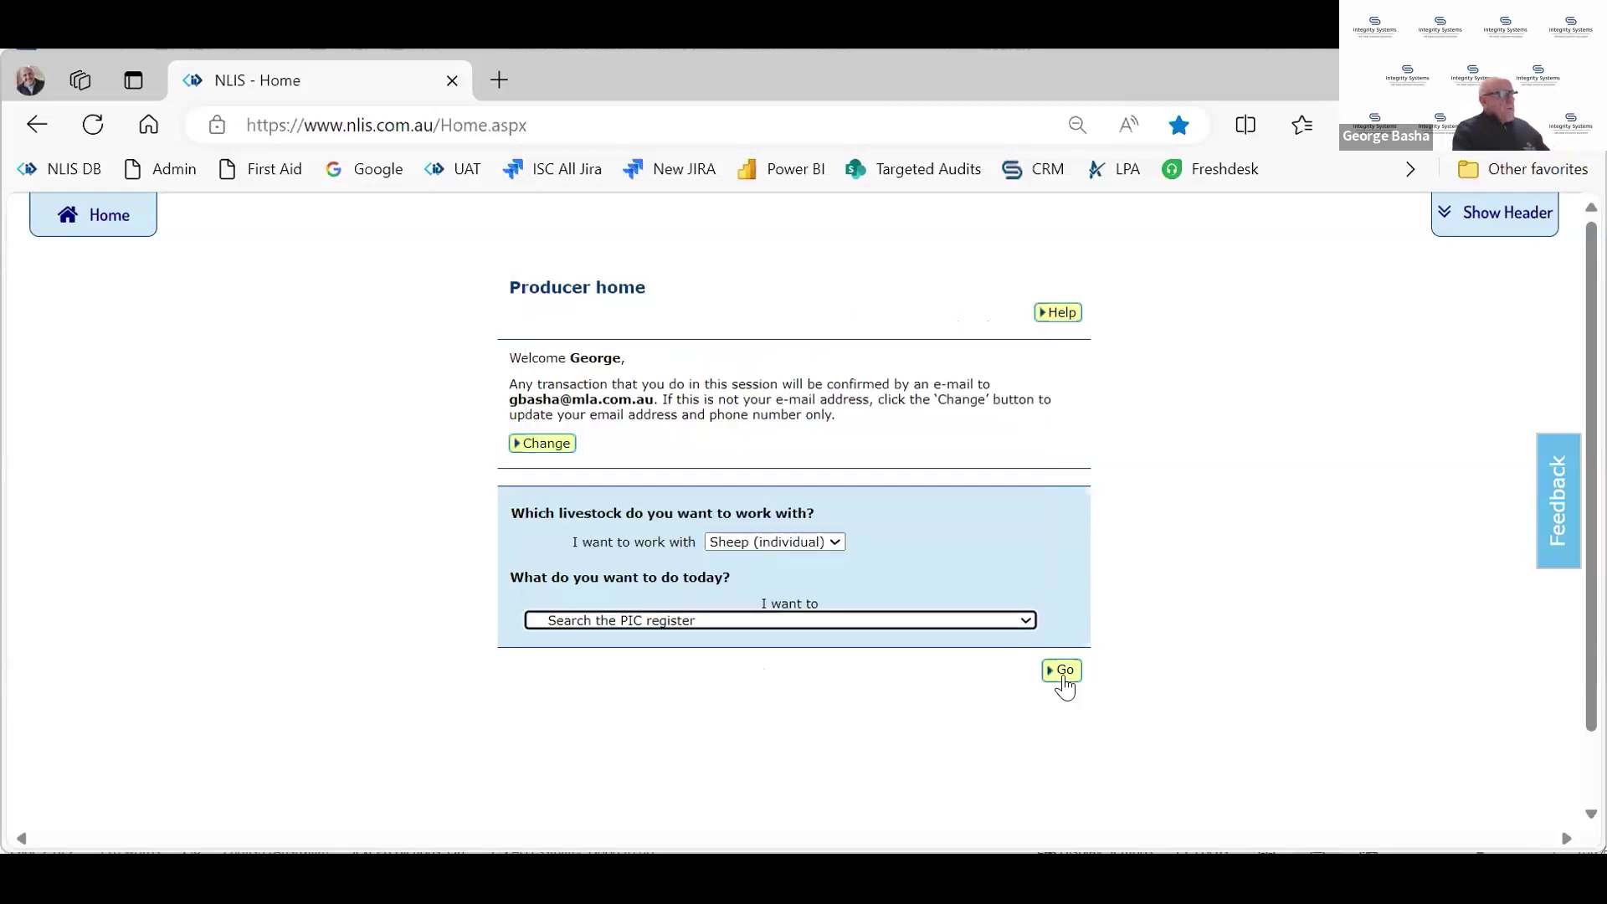
Search the PIC register for PIC qbzz2222 and review the two Active results
left_click(1062, 670)
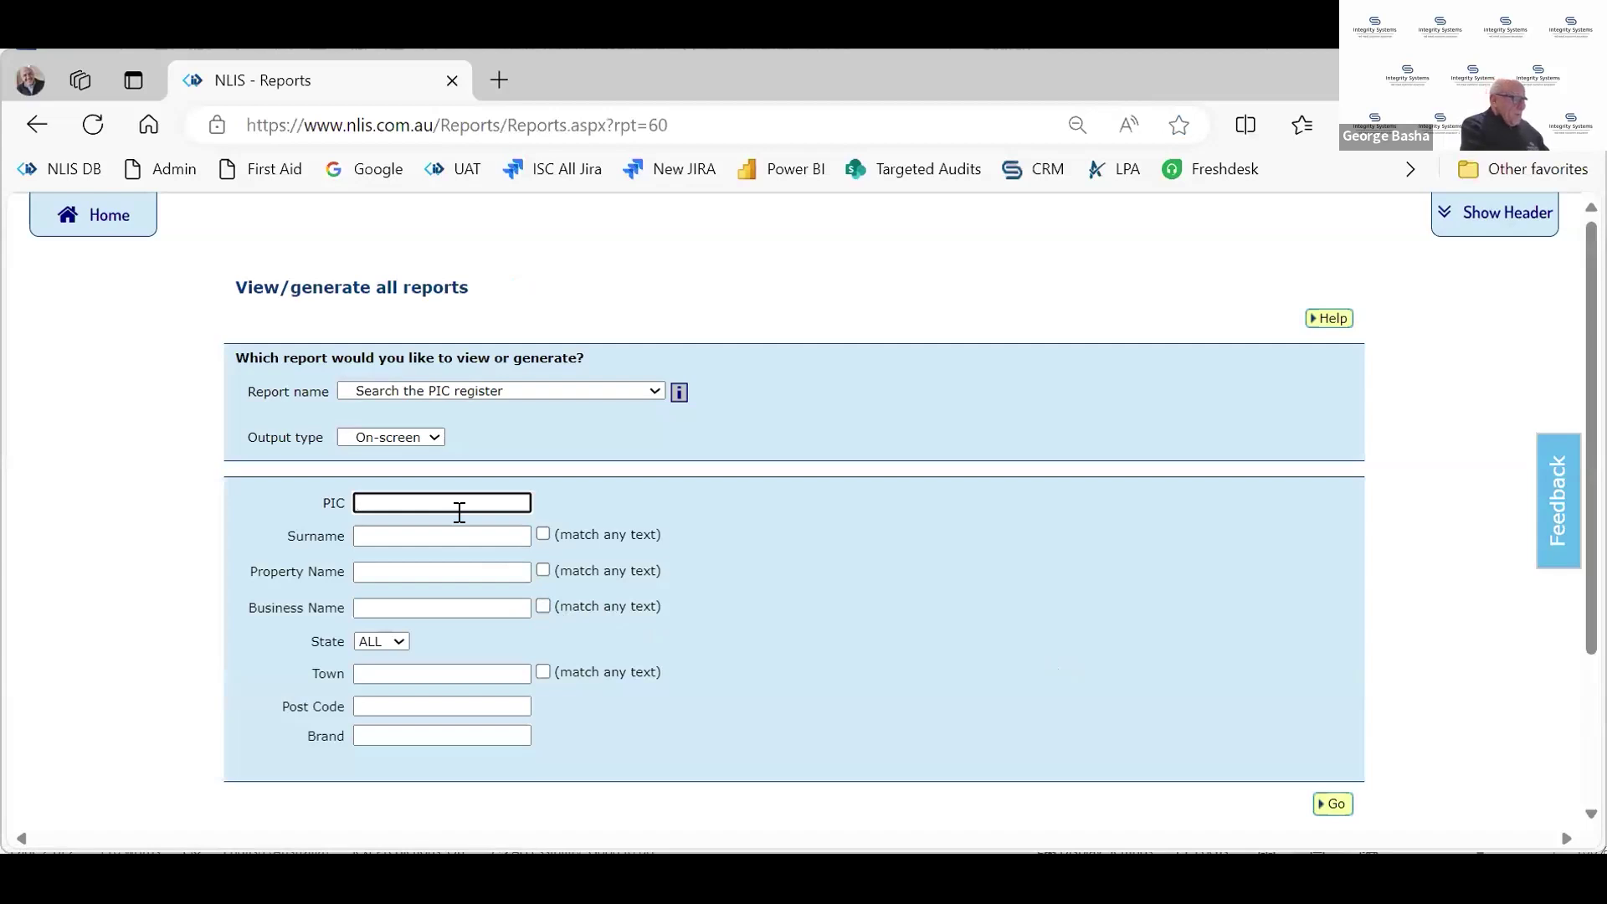
type("qbzz2222")
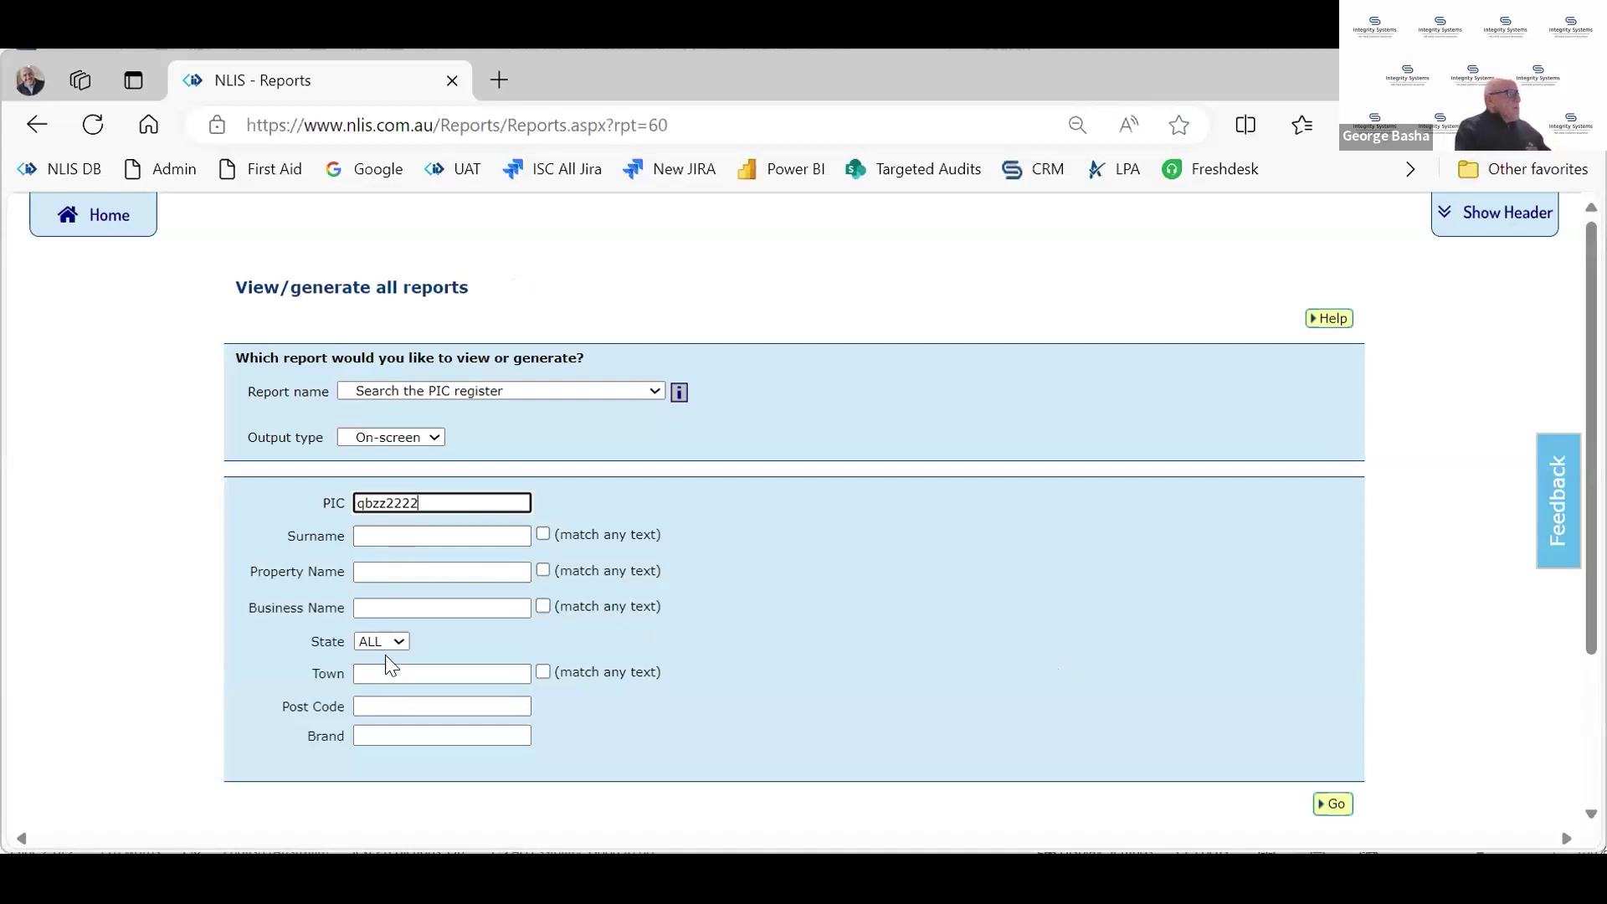
left_click(1338, 806)
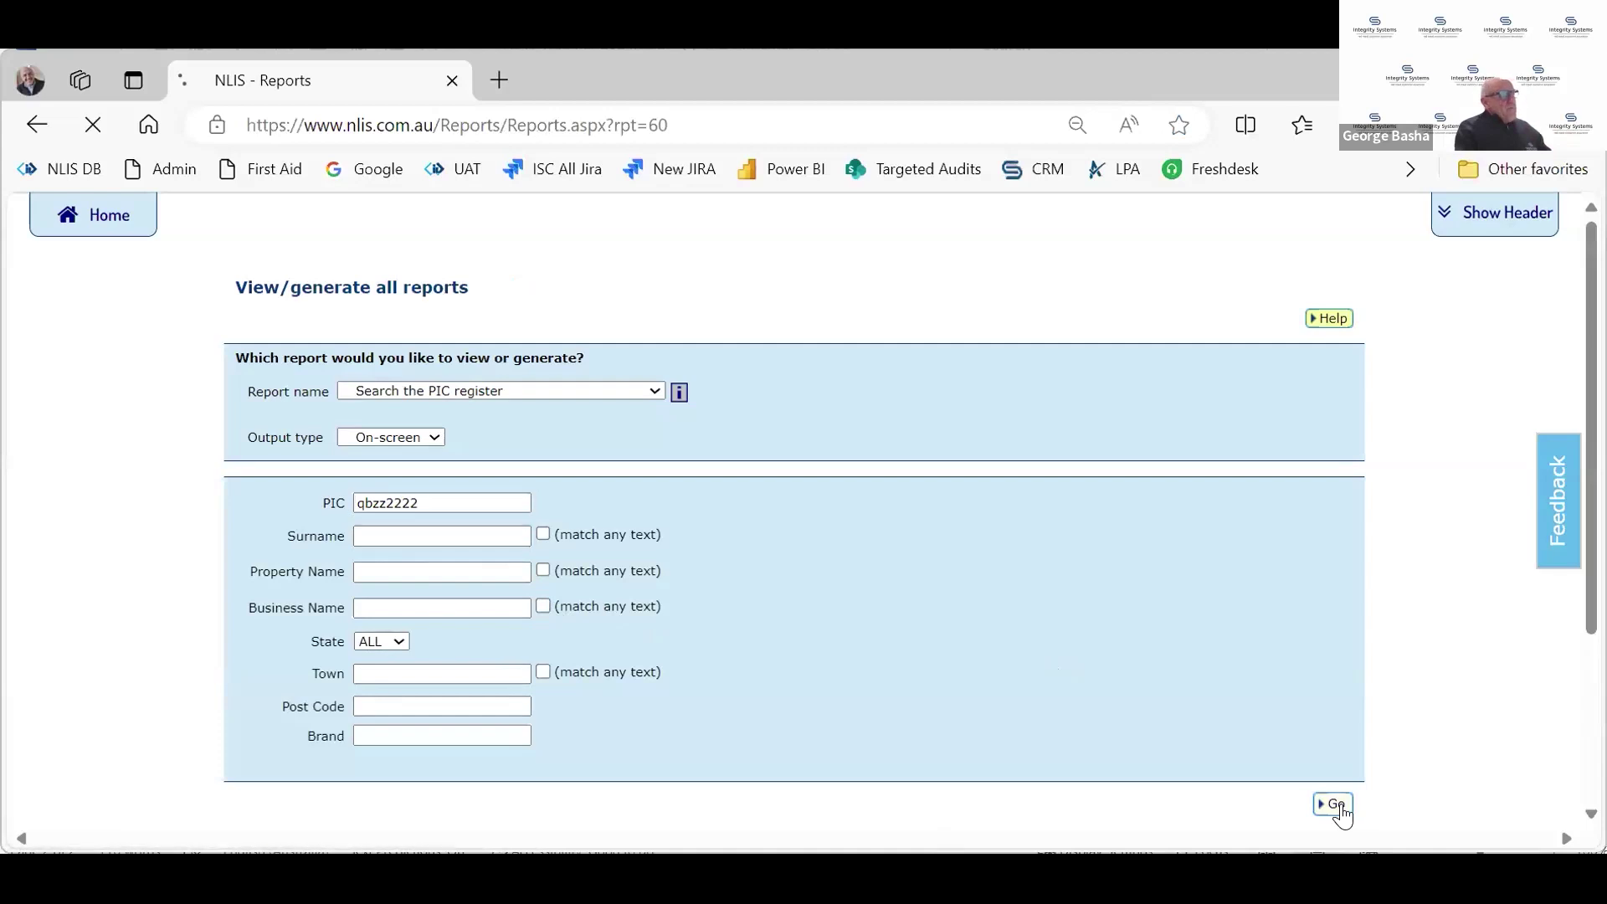
scroll(921, 703, "down", 3)
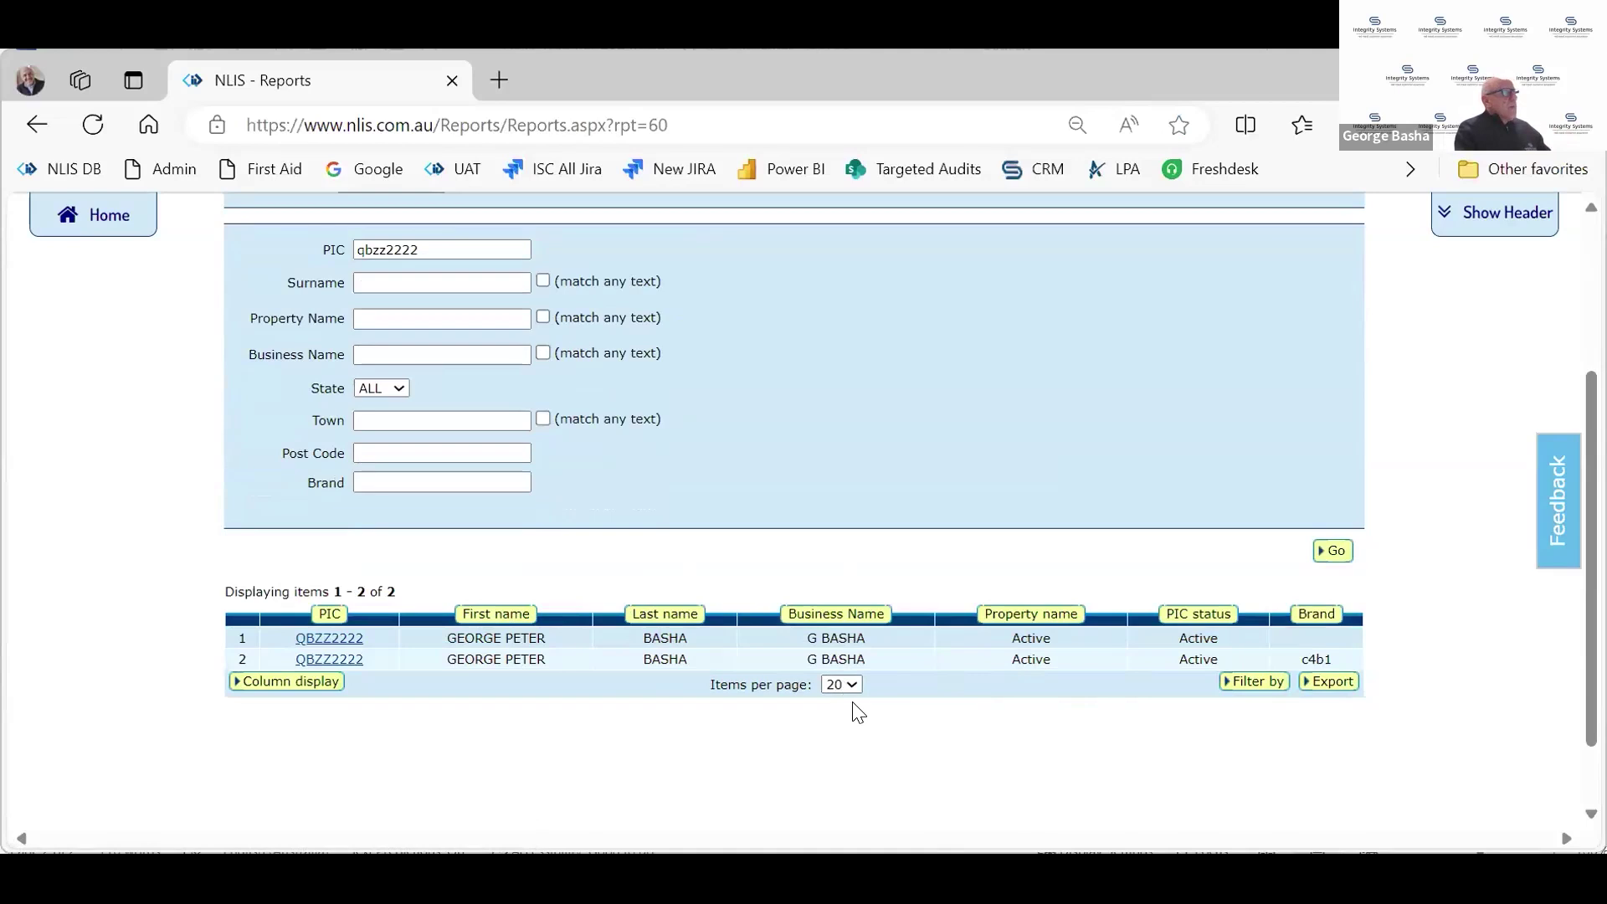
scroll(854, 705, "up", 3)
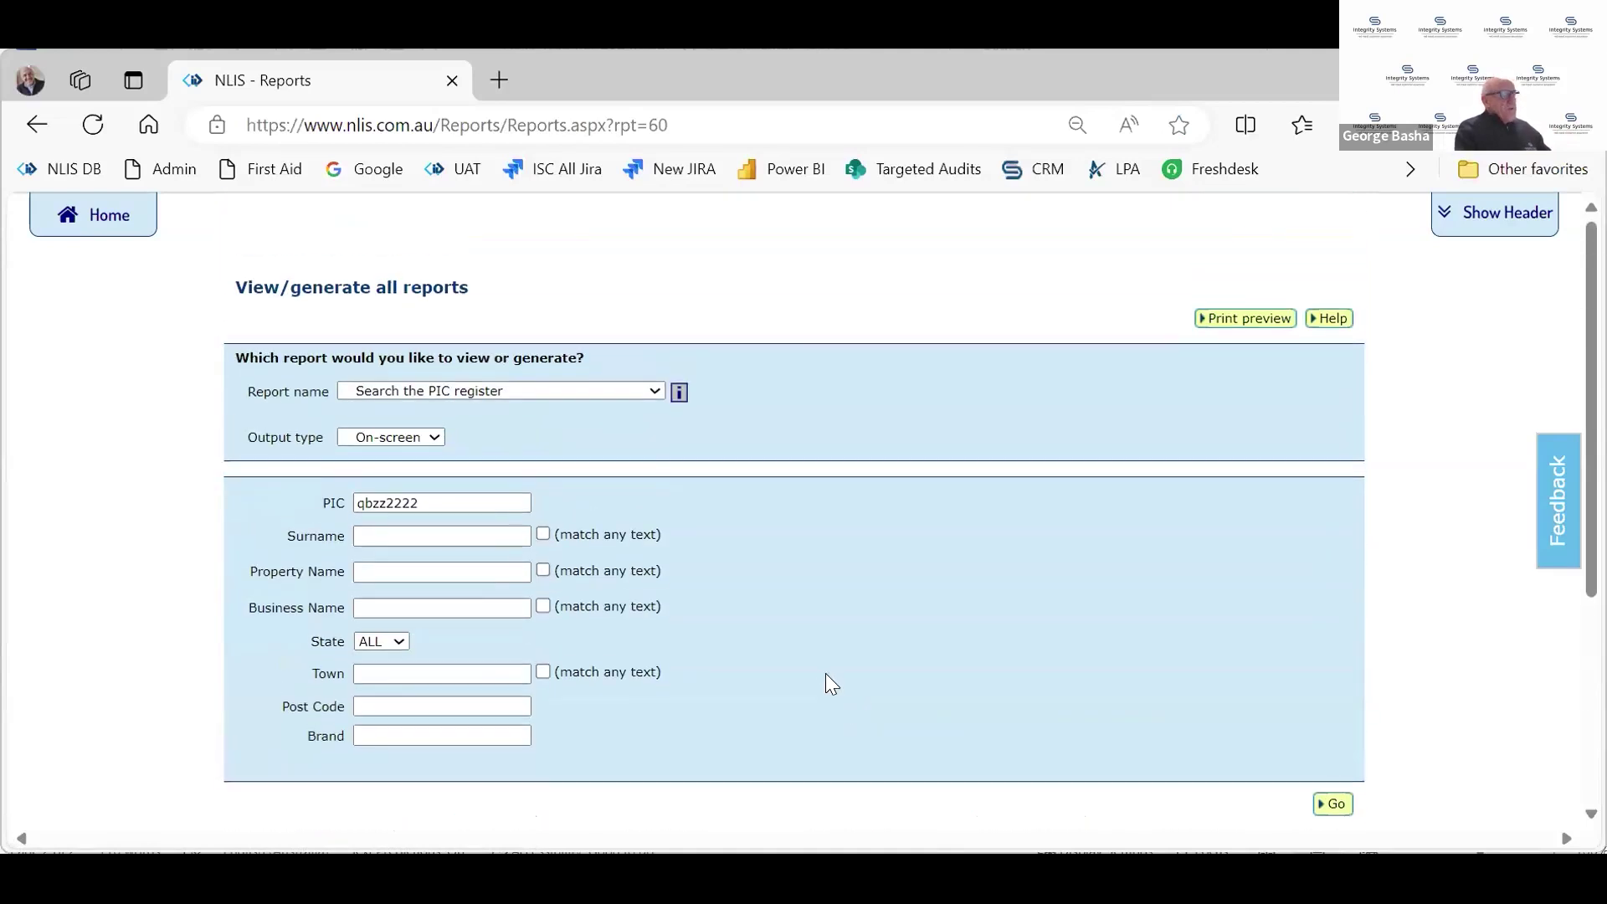
From the producer home page, choose View/generate all reports and continue to the reports page
left_click(126, 233)
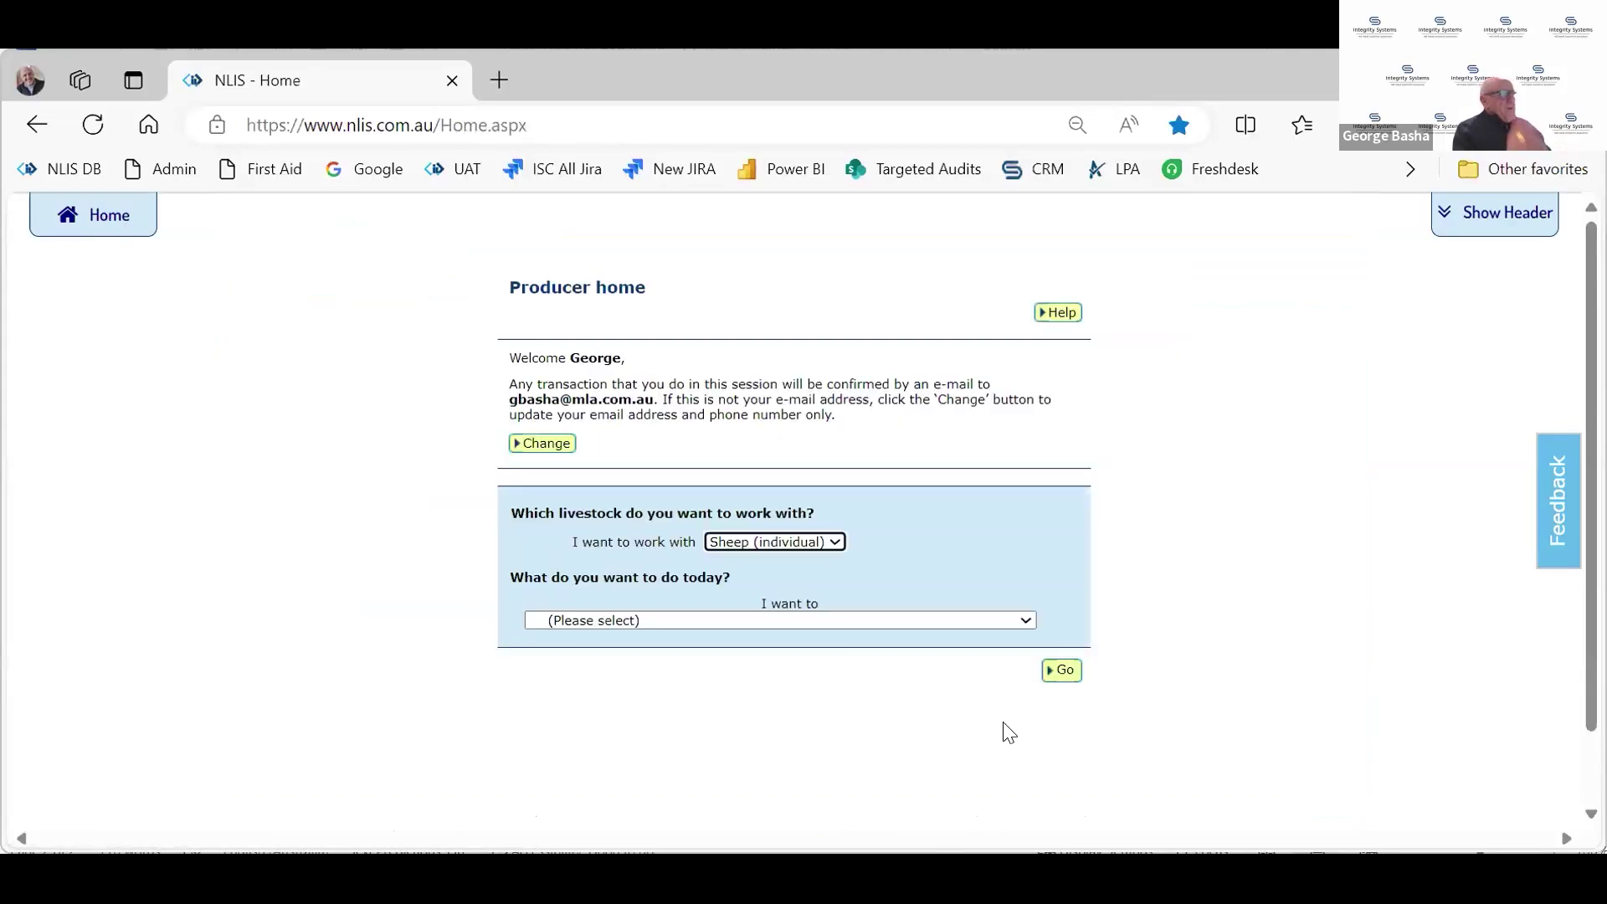
left_click(926, 618)
scroll(963, 594, "down", 1)
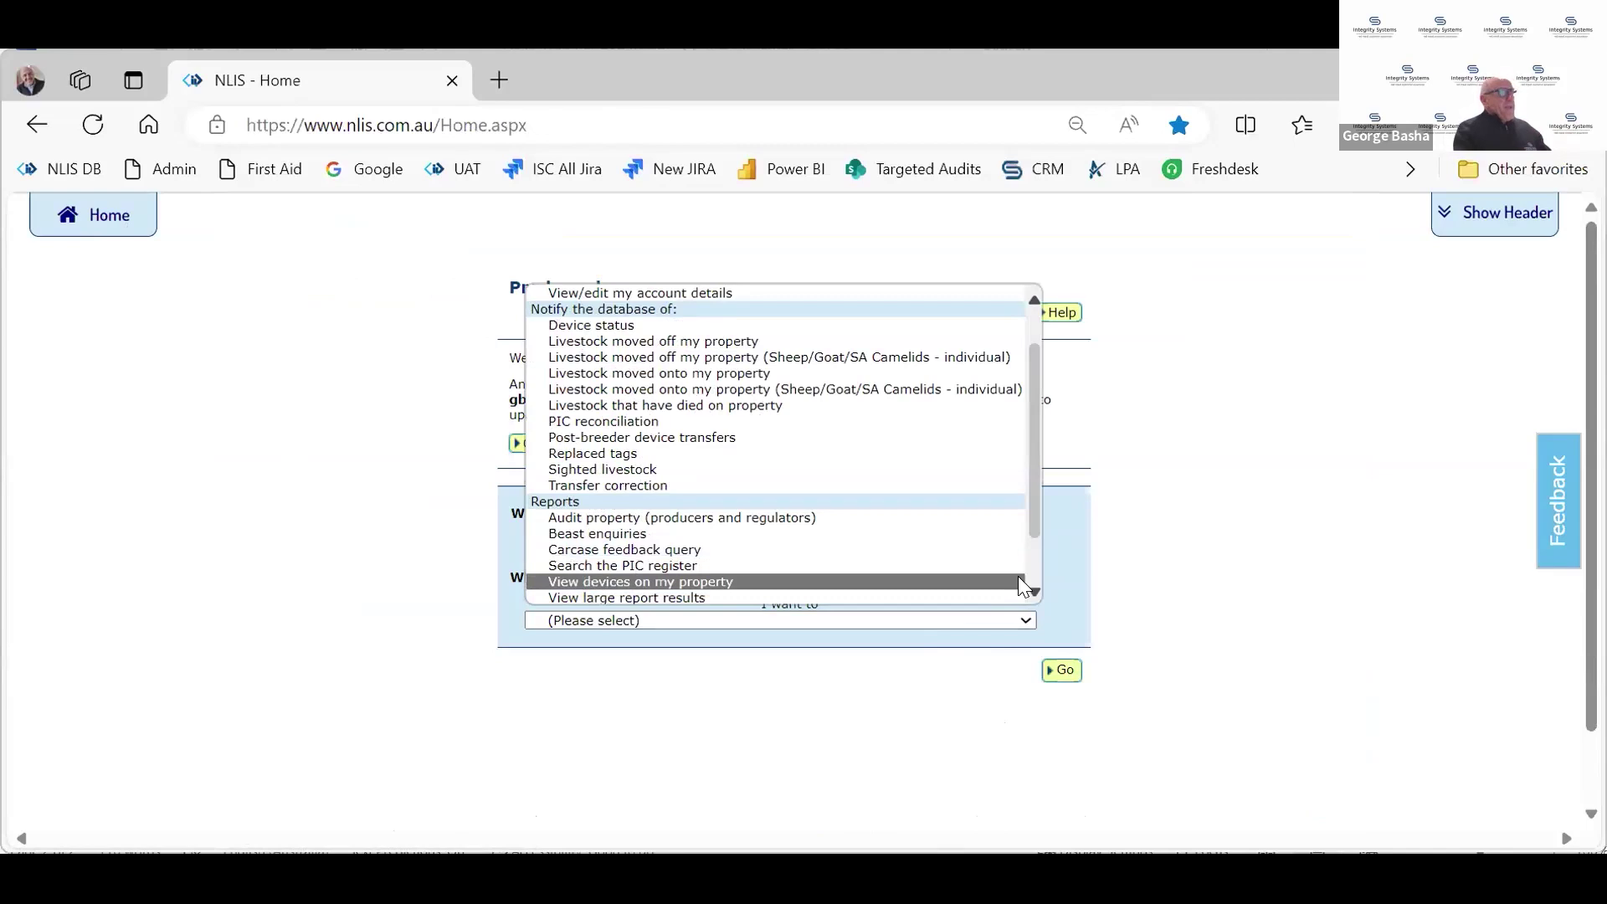
scroll(983, 570, "down", 1)
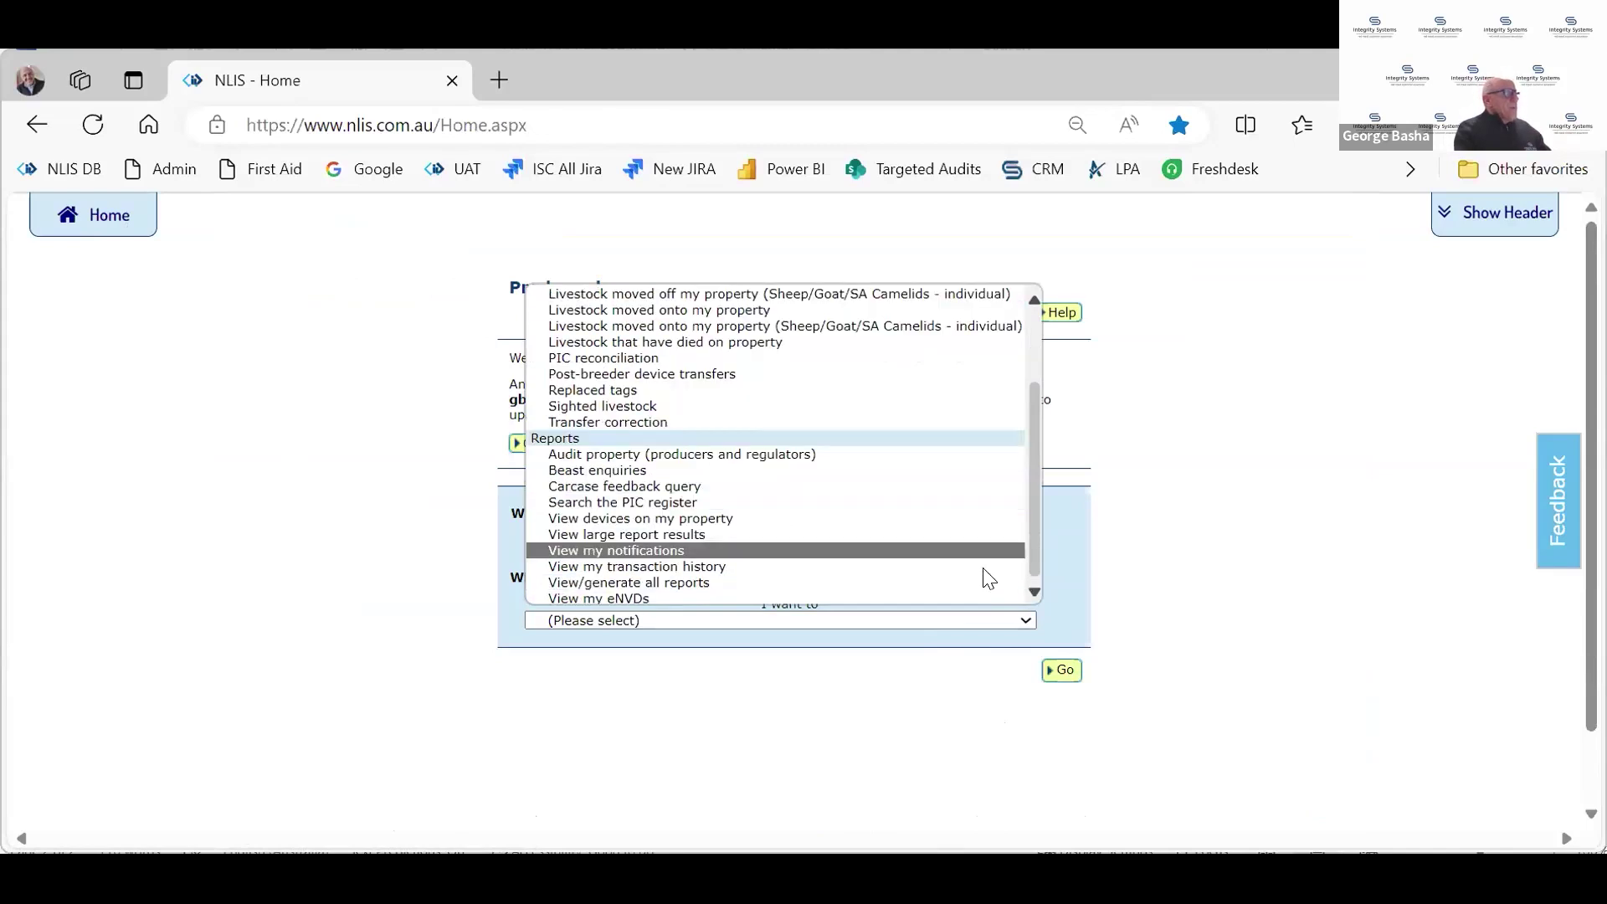
scroll(921, 594, "up", 1)
scroll(803, 599, "down", 1)
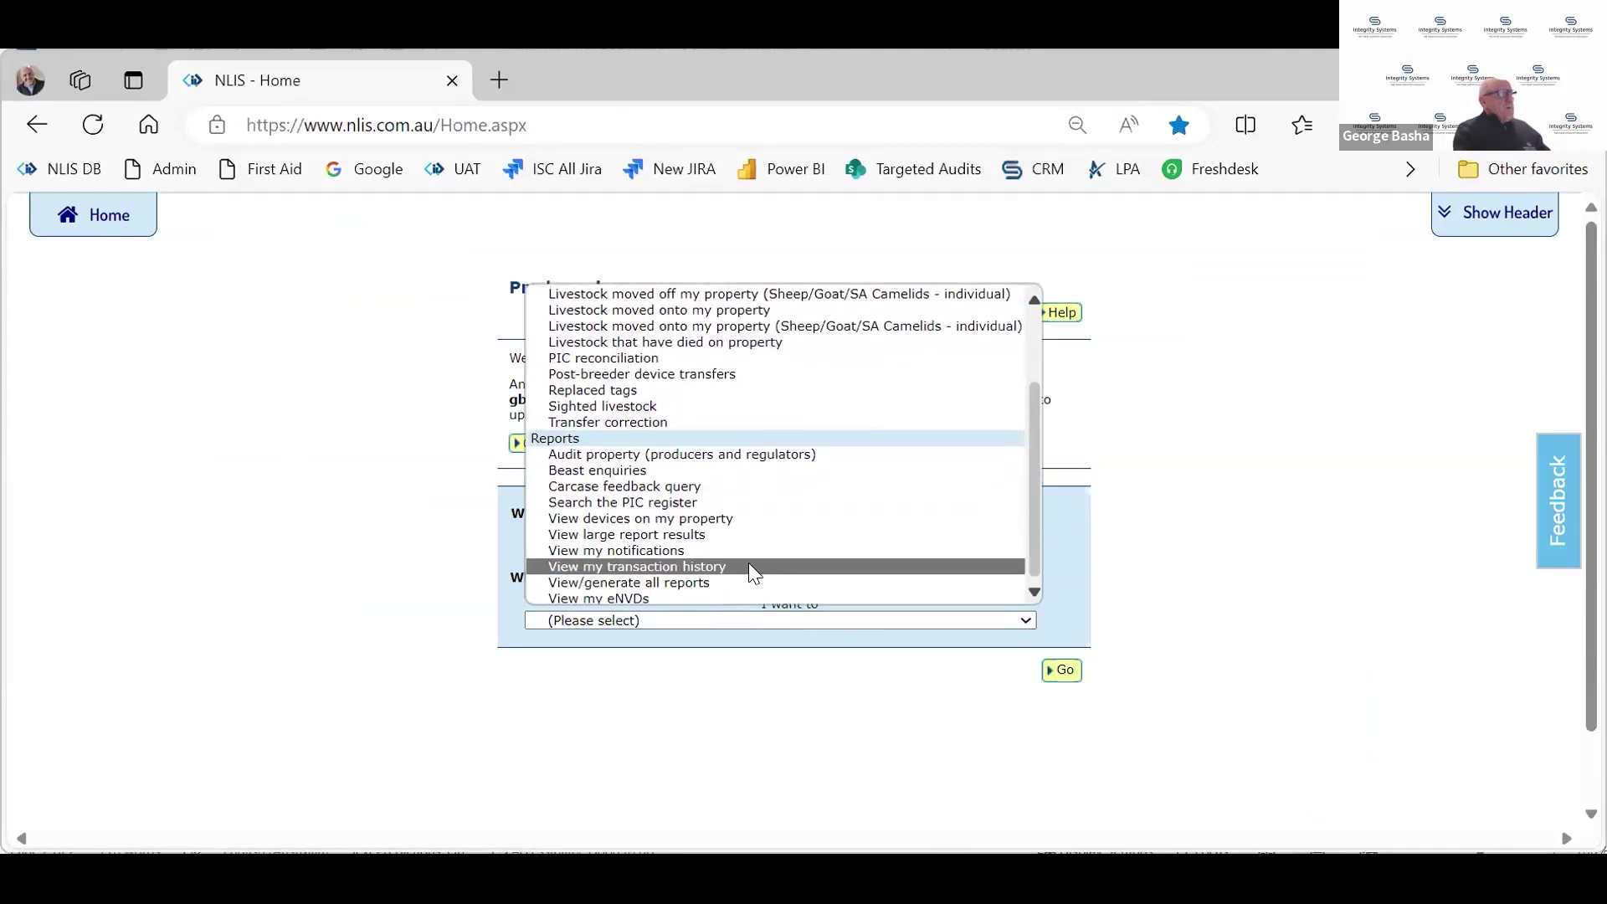
left_click(680, 584)
left_click(1063, 670)
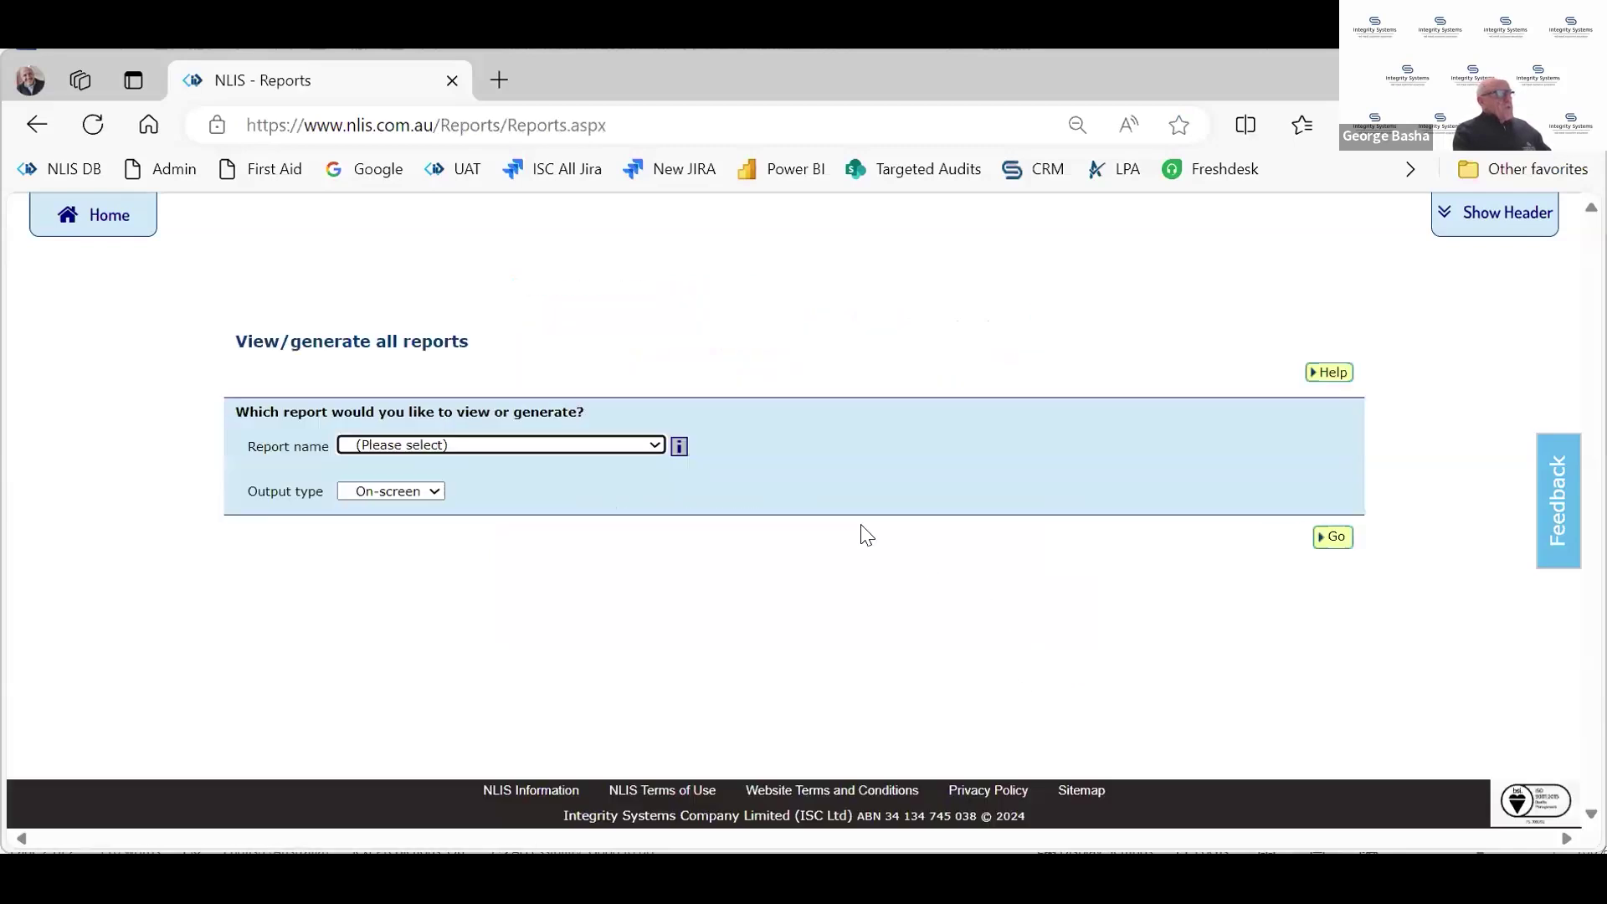
Select the Devices purchased report, keeping the current PIC
left_click(653, 445)
scroll(641, 696, "down", 4)
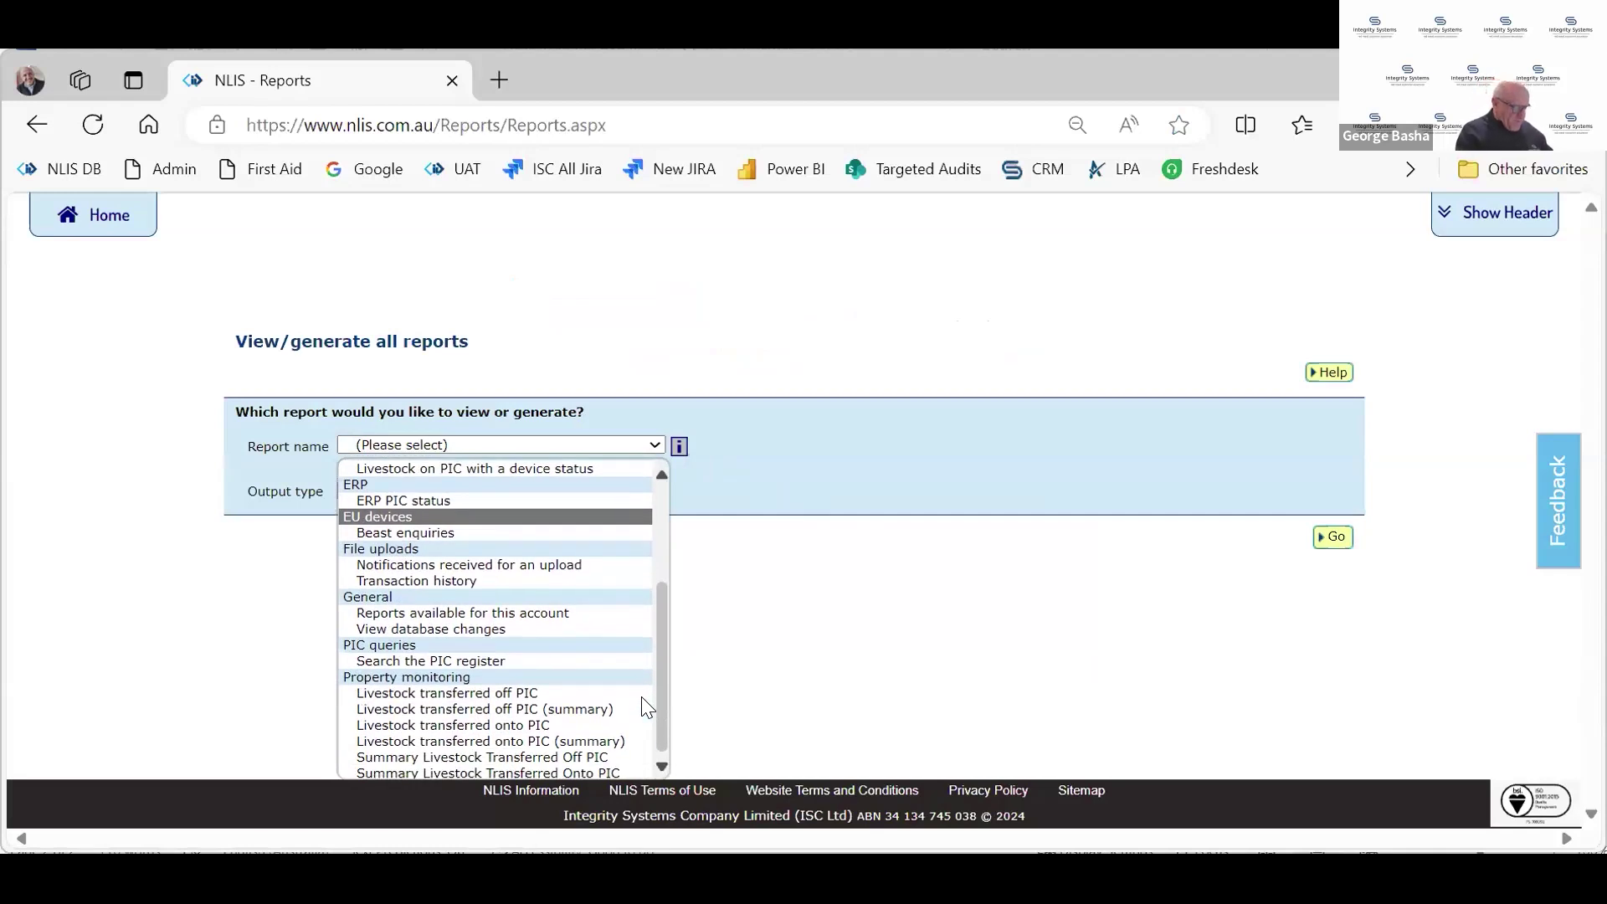
scroll(643, 700, "up", 2)
scroll(641, 697, "up", 1)
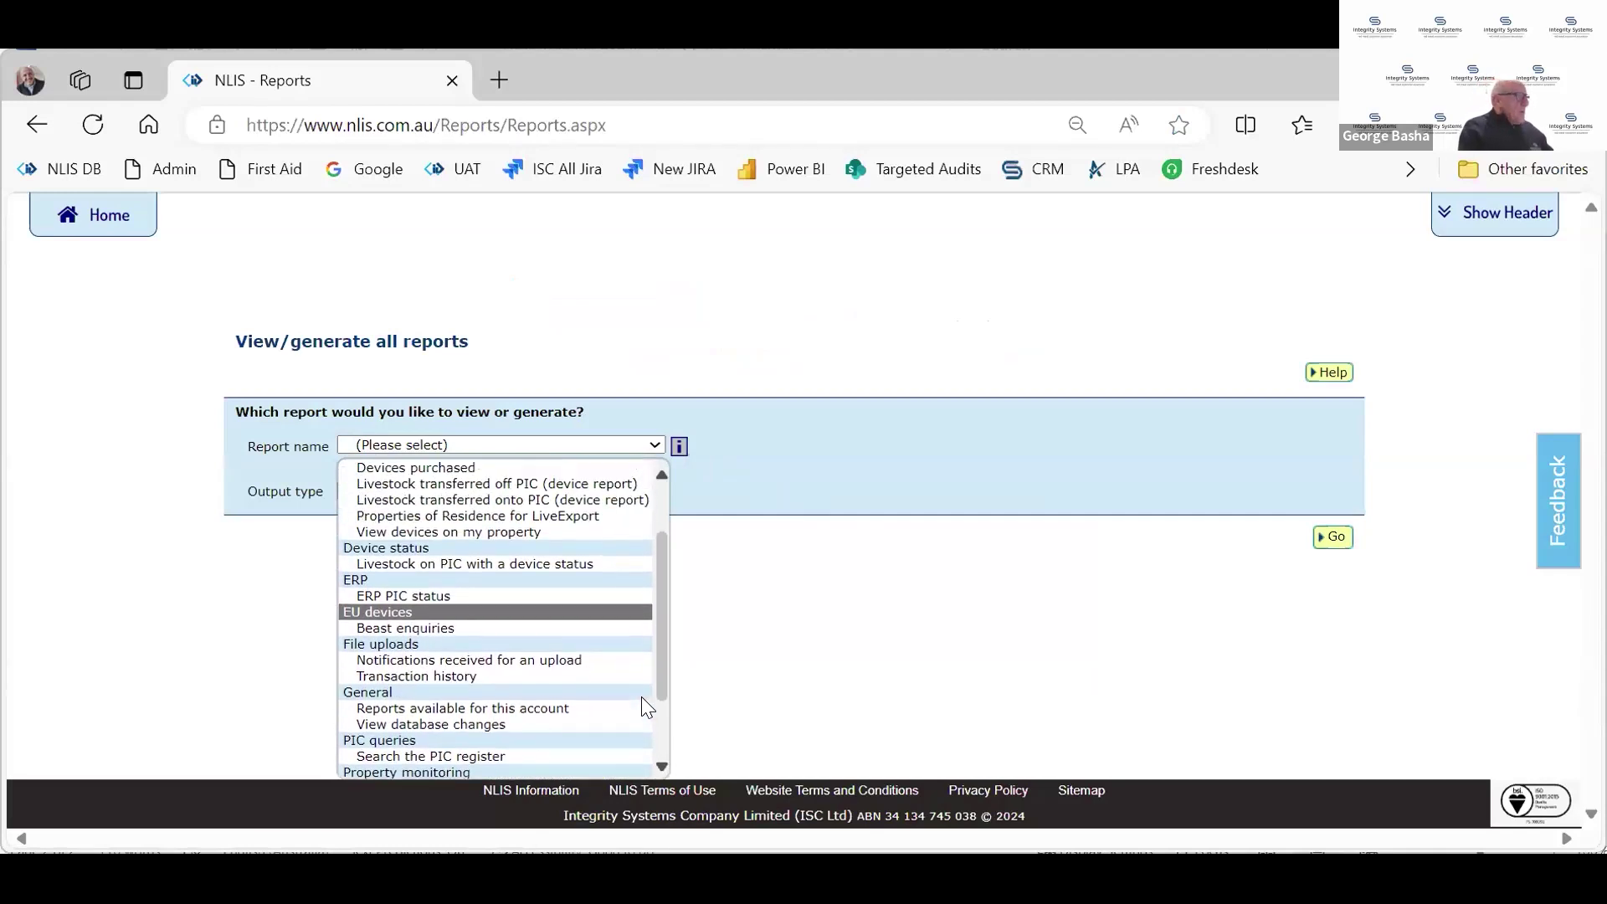
scroll(469, 580, "up", 2)
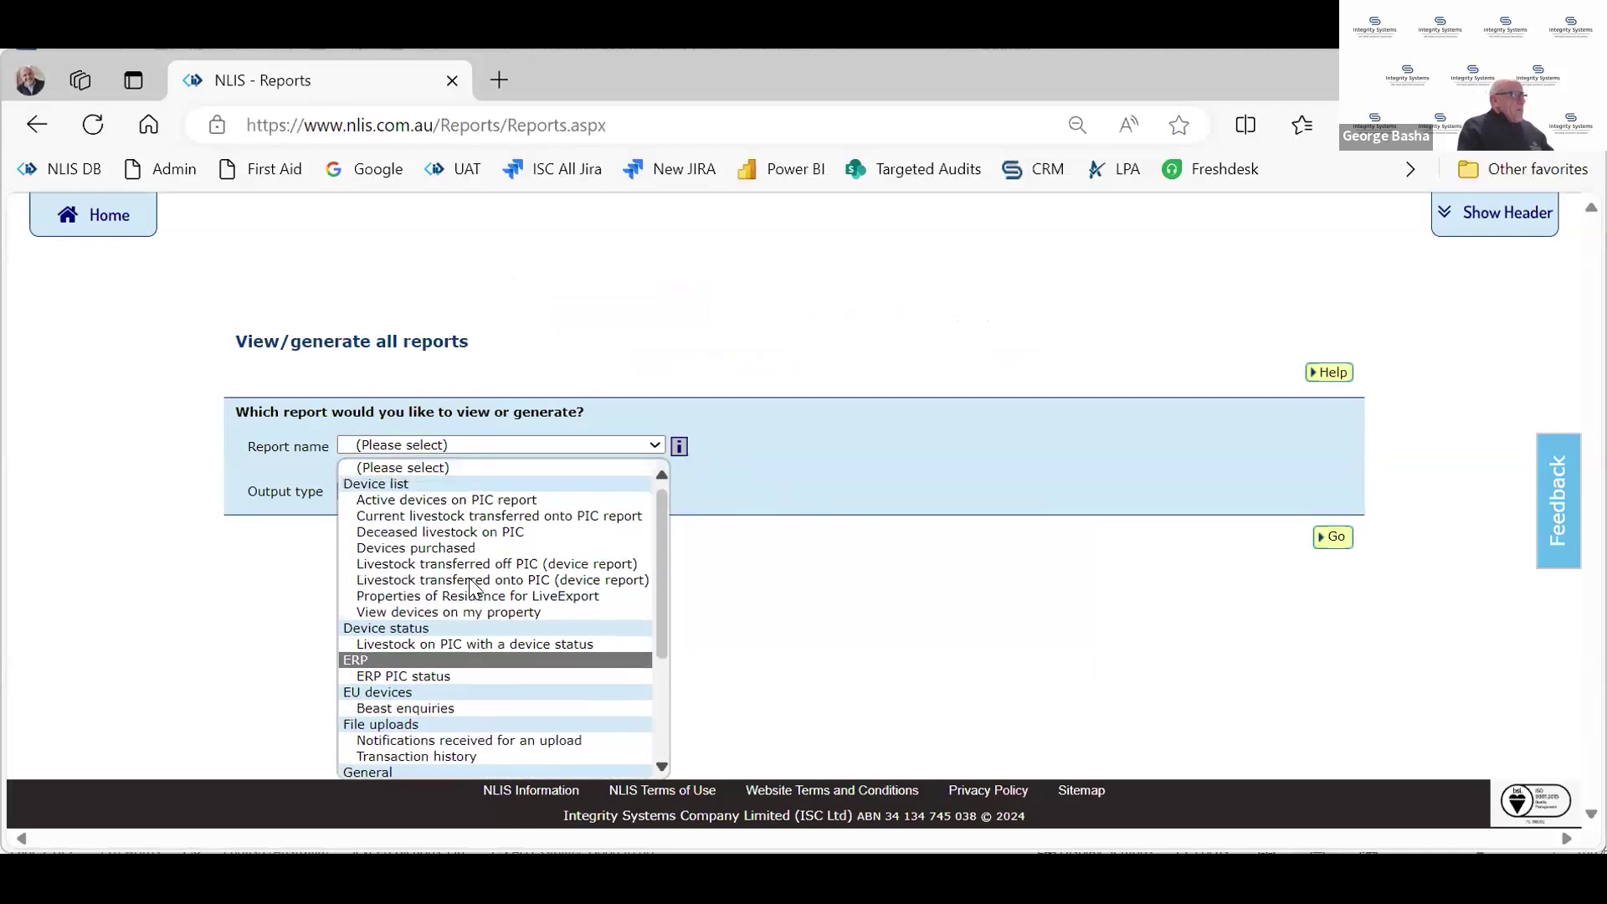
left_click(437, 545)
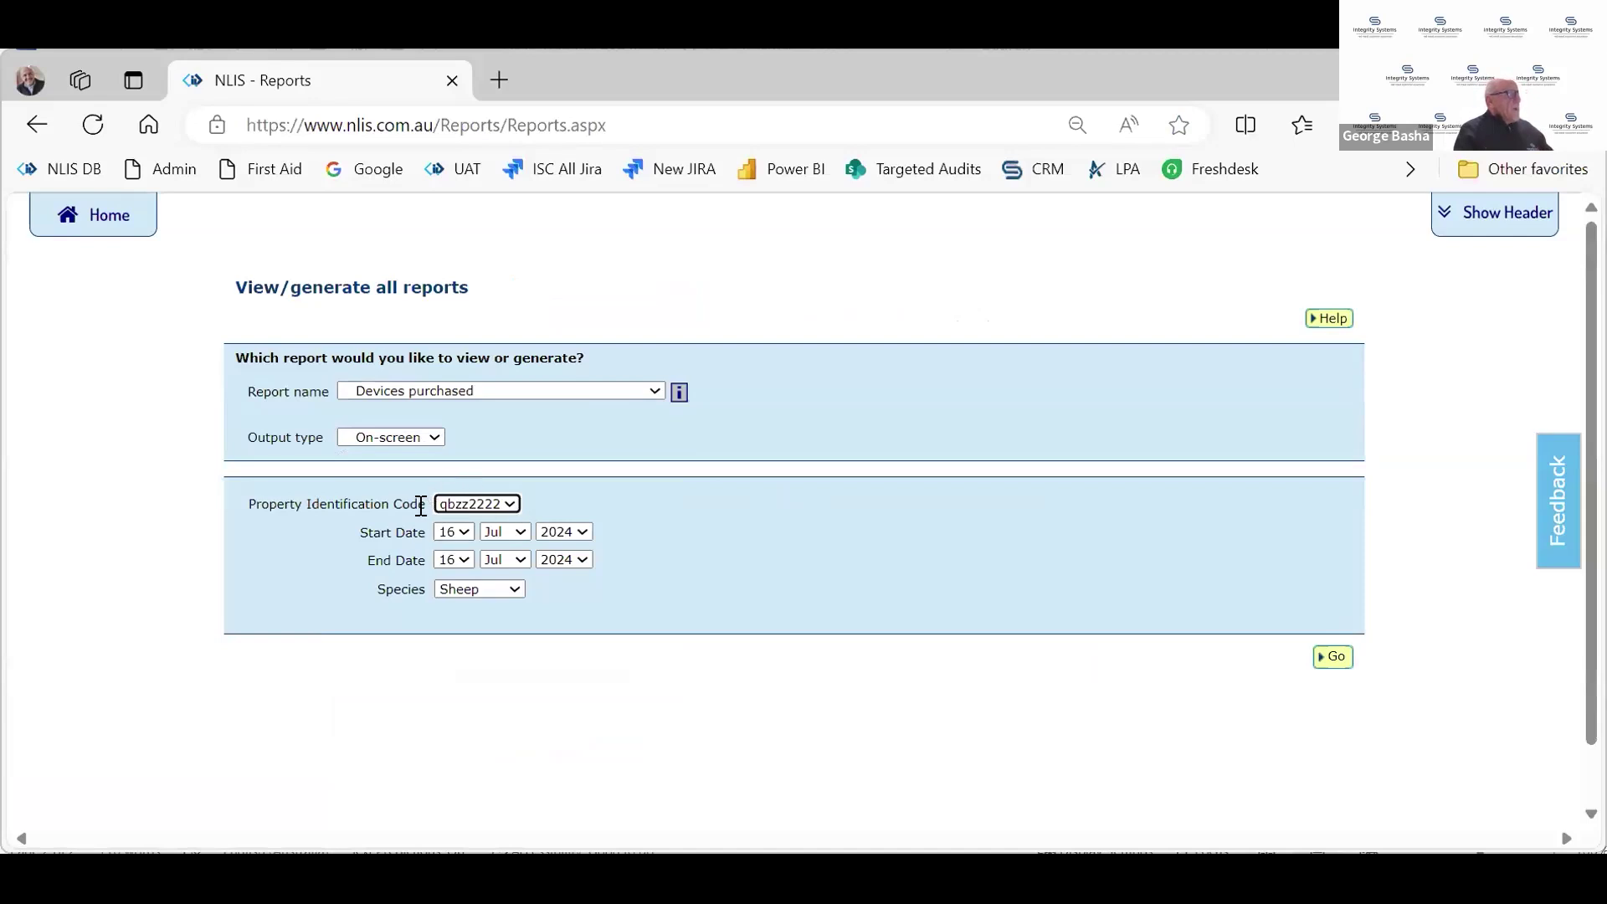
left_click(481, 506)
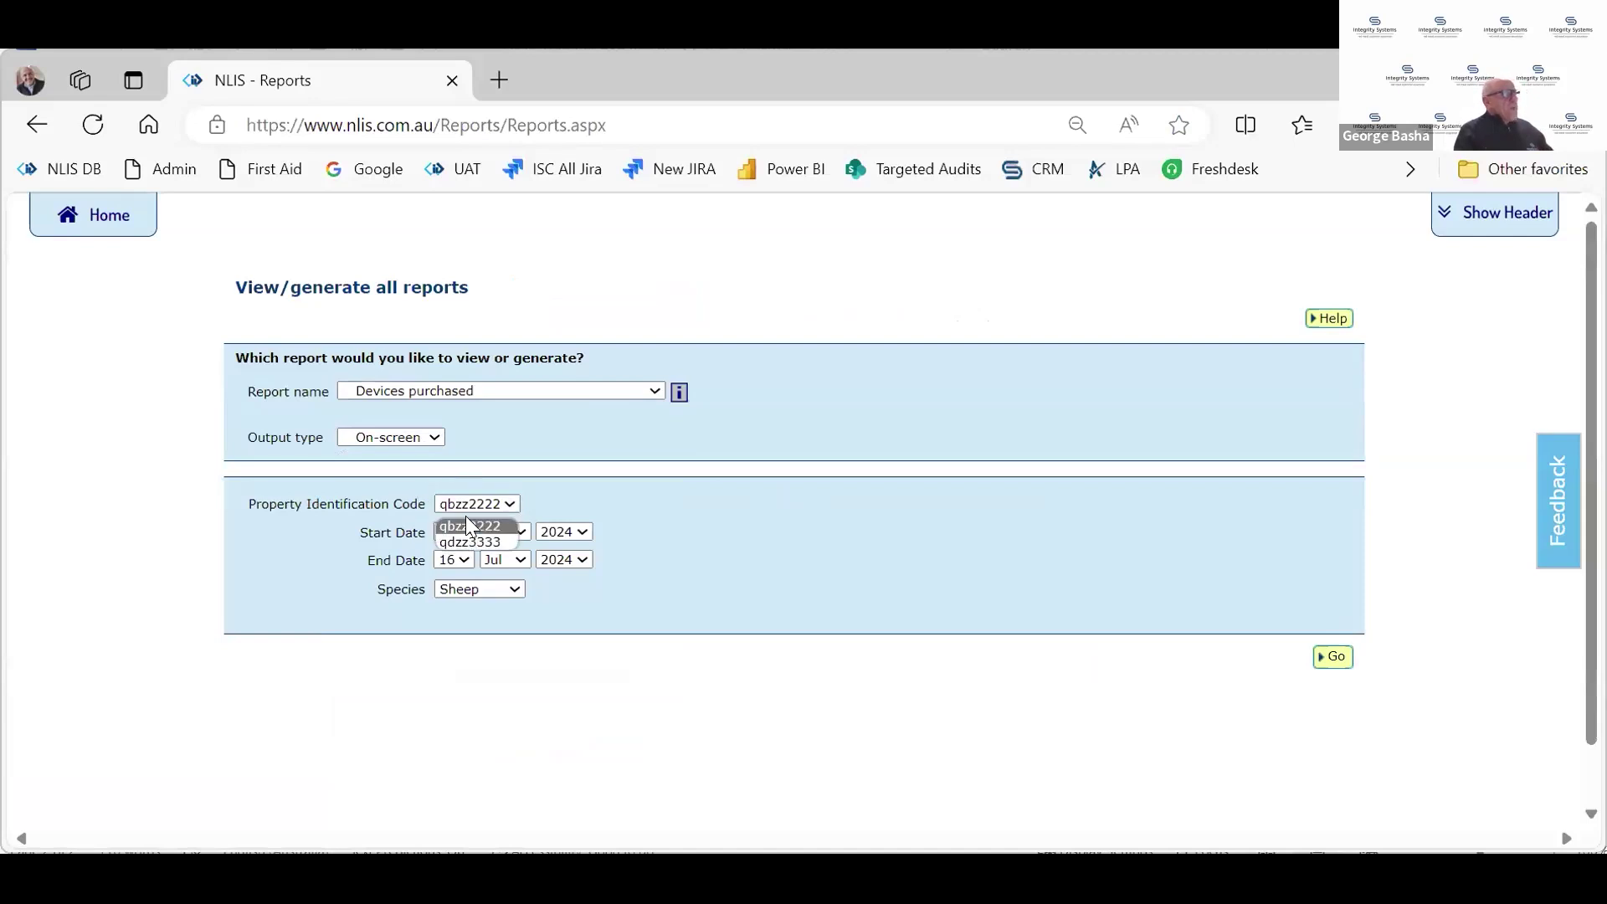
left_click(466, 519)
Set the start date to 1 Jan 2024 and generate the report
left_click(506, 532)
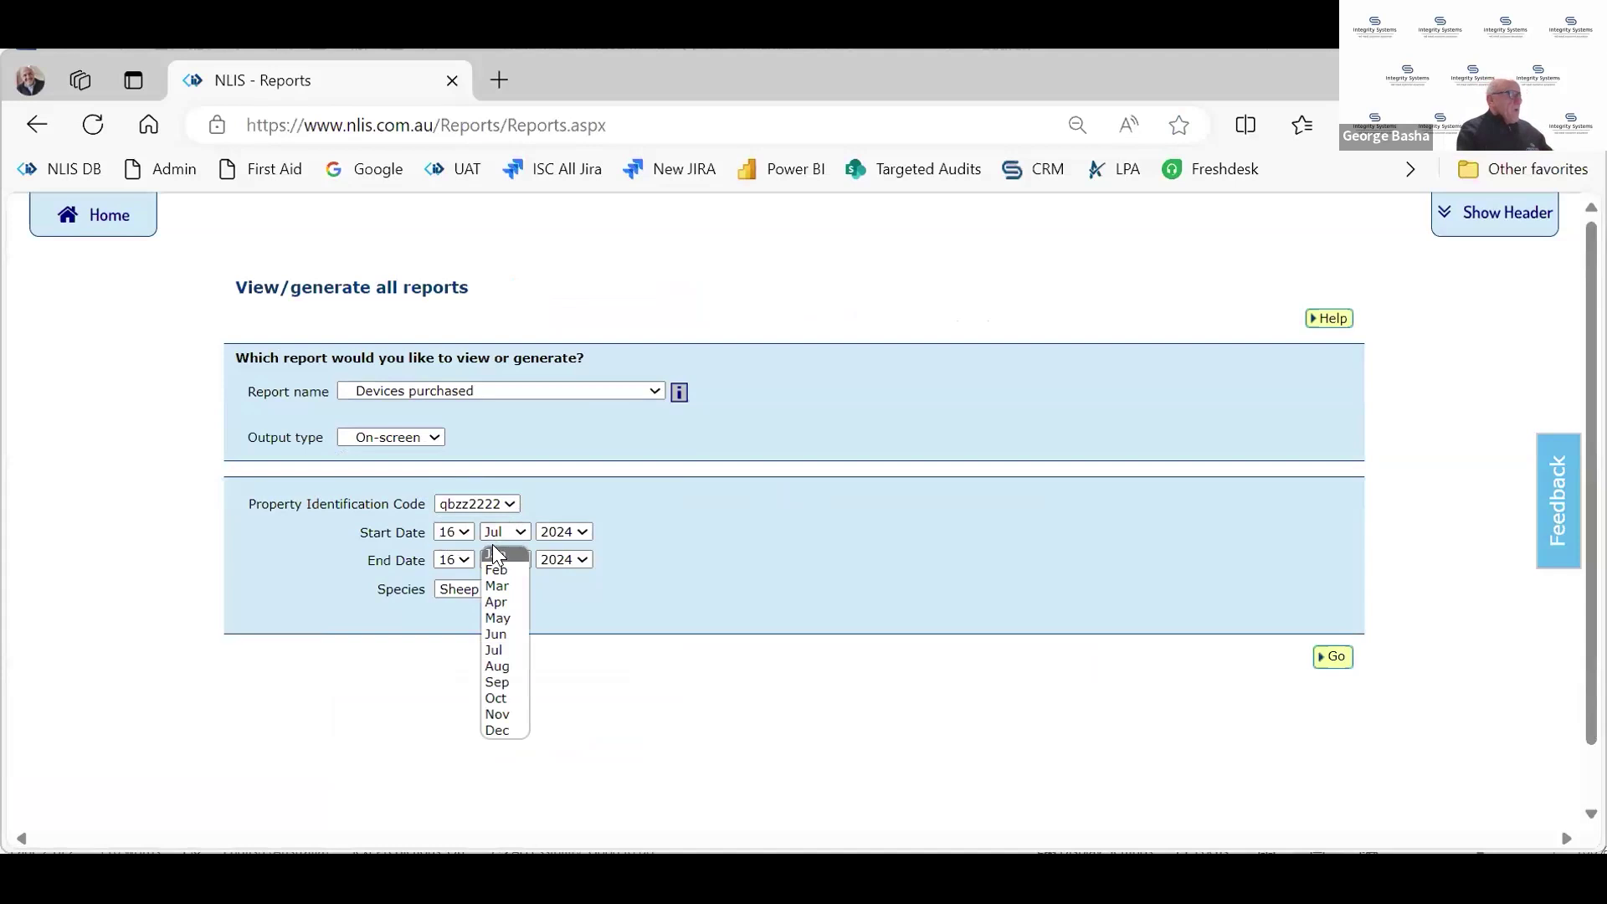
left_click(494, 554)
left_click(456, 533)
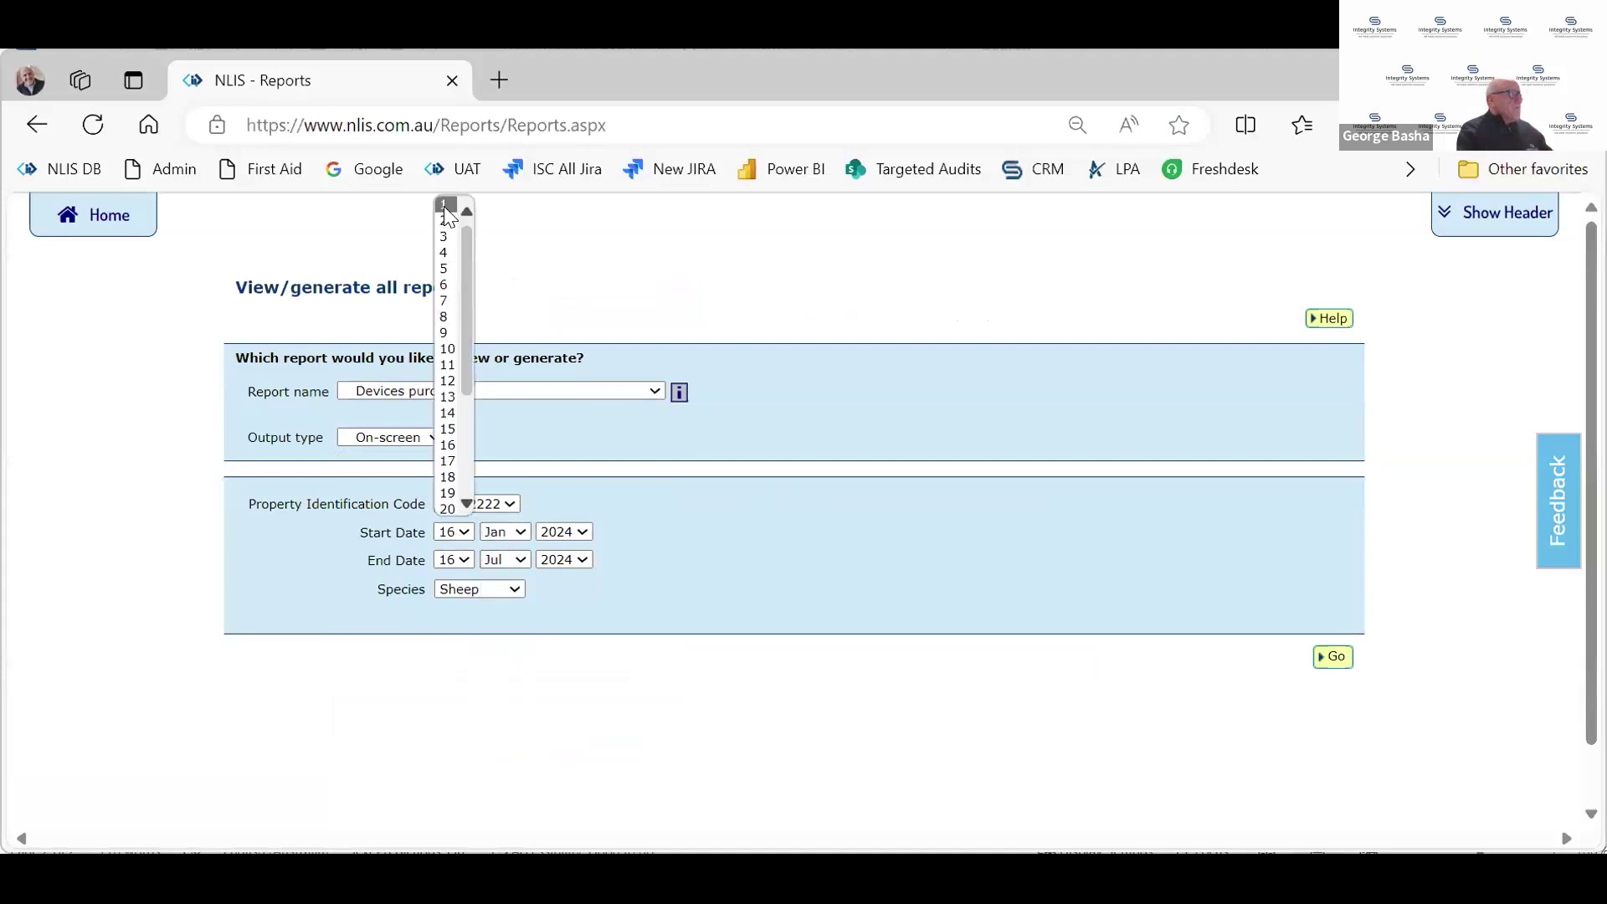
left_click(443, 206)
left_click(1331, 658)
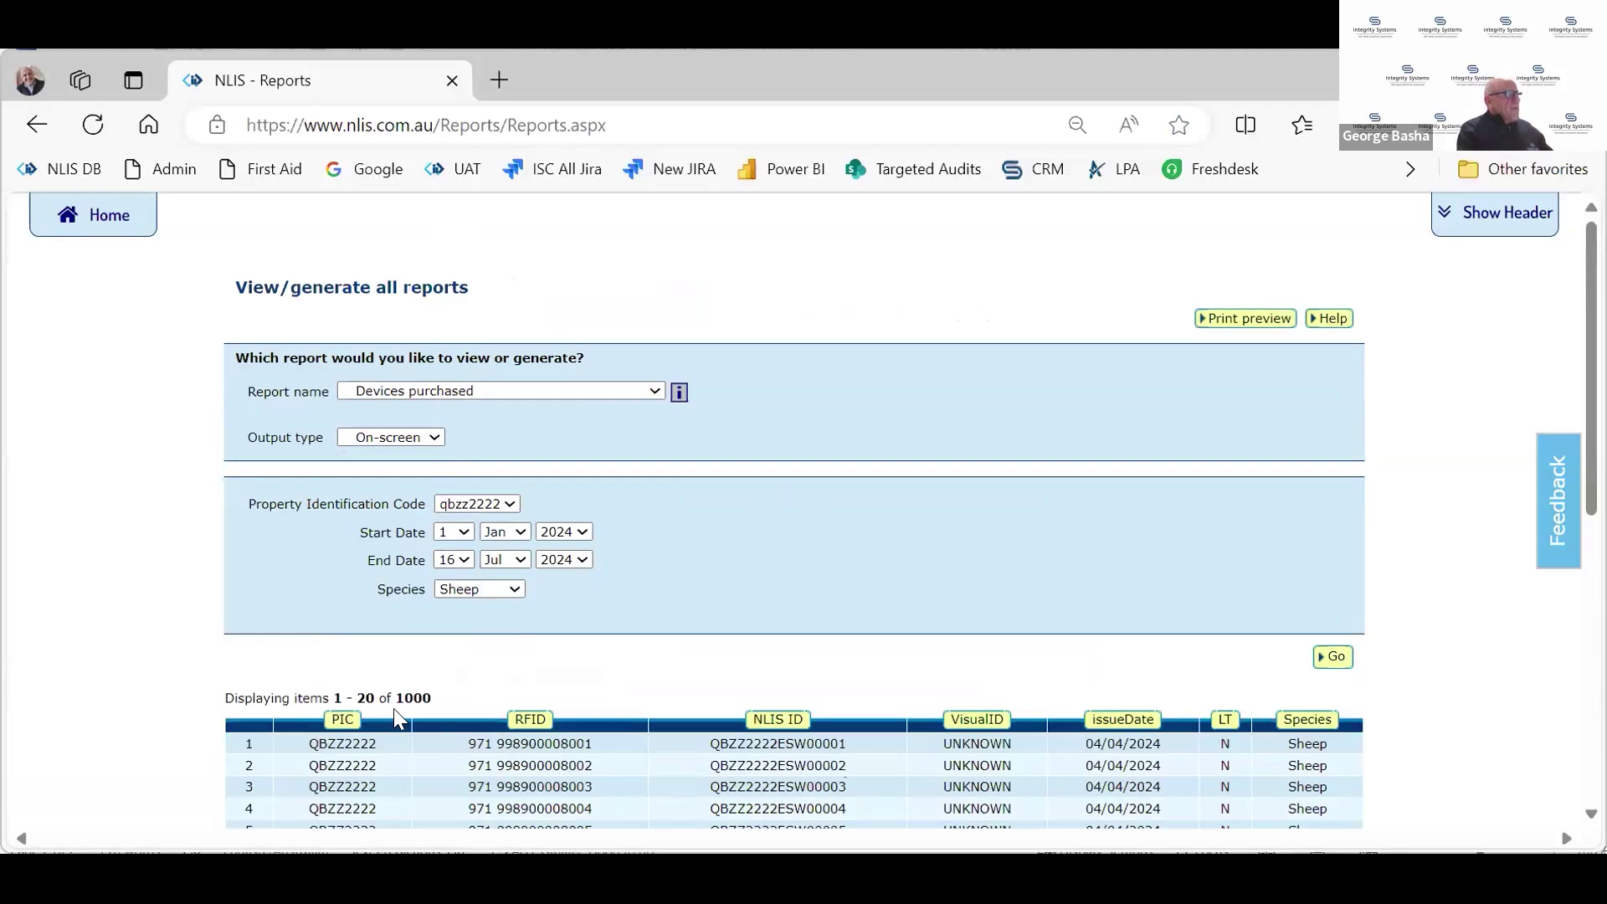
Sort the Devices purchased report by Species in ascending order
left_click_drag(393, 705, 426, 699)
scroll(1017, 722, "down", 1)
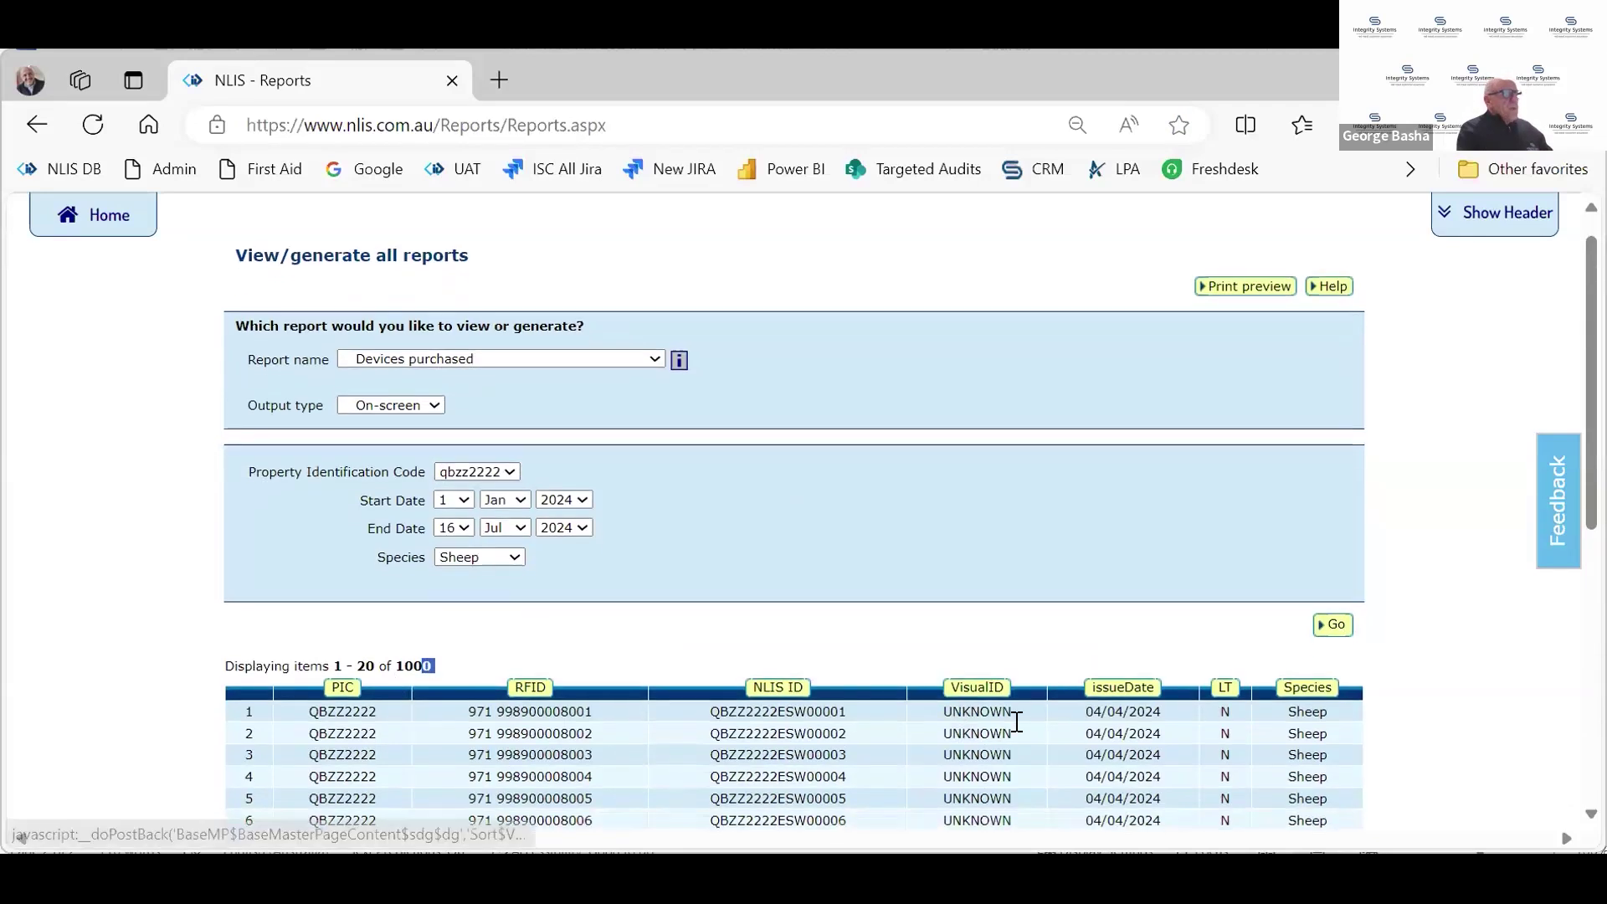
scroll(1018, 721, "down", 1)
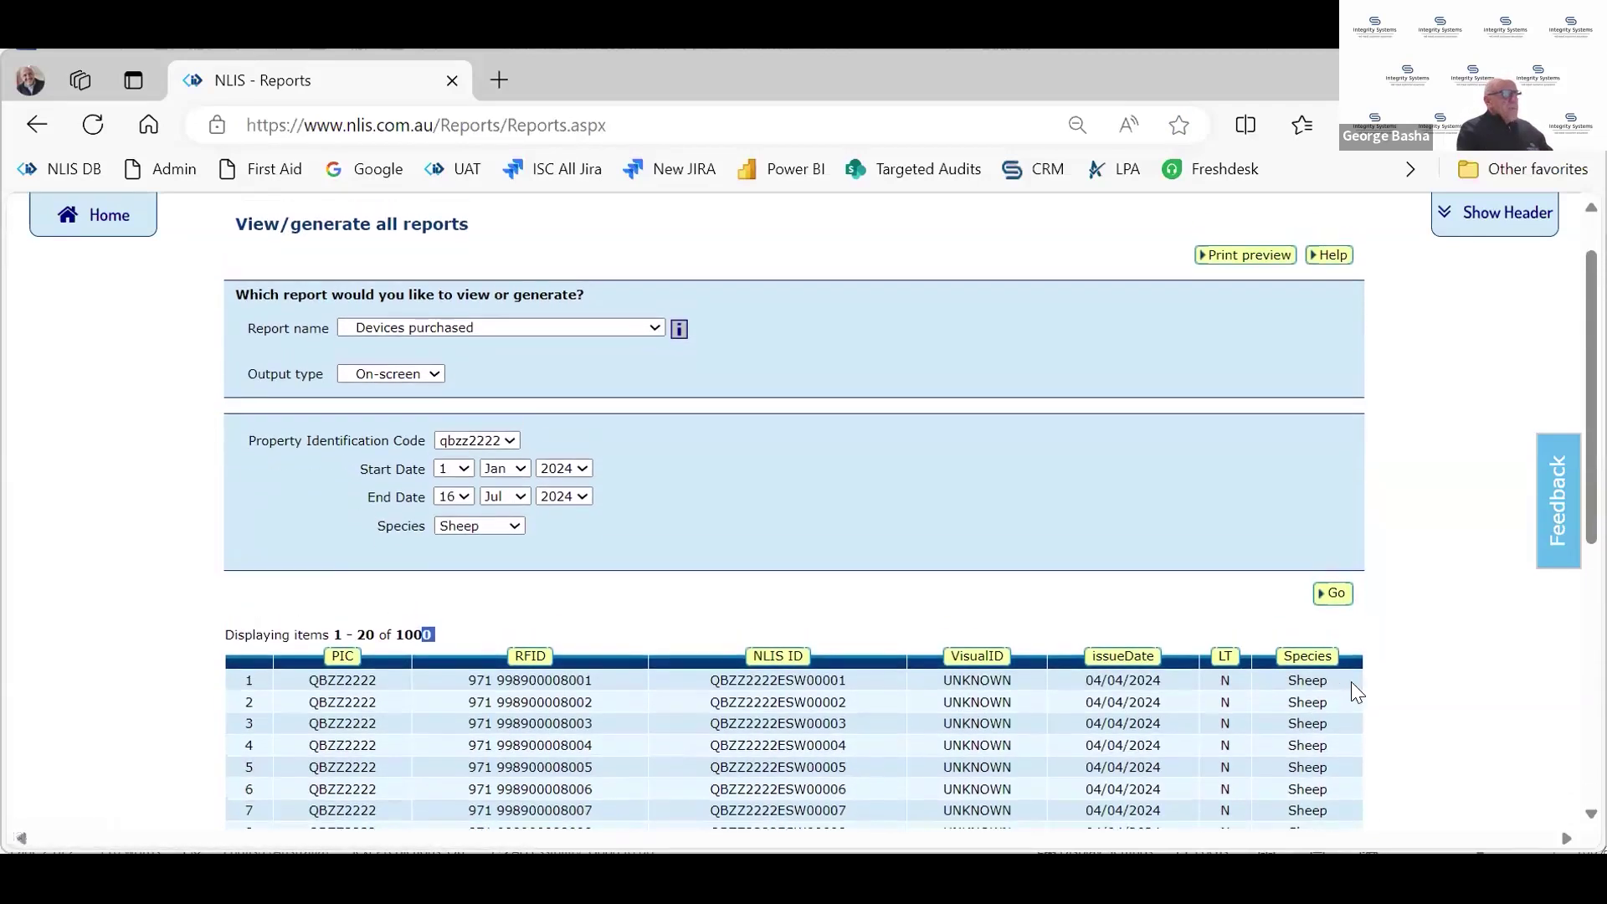
left_click(1309, 658)
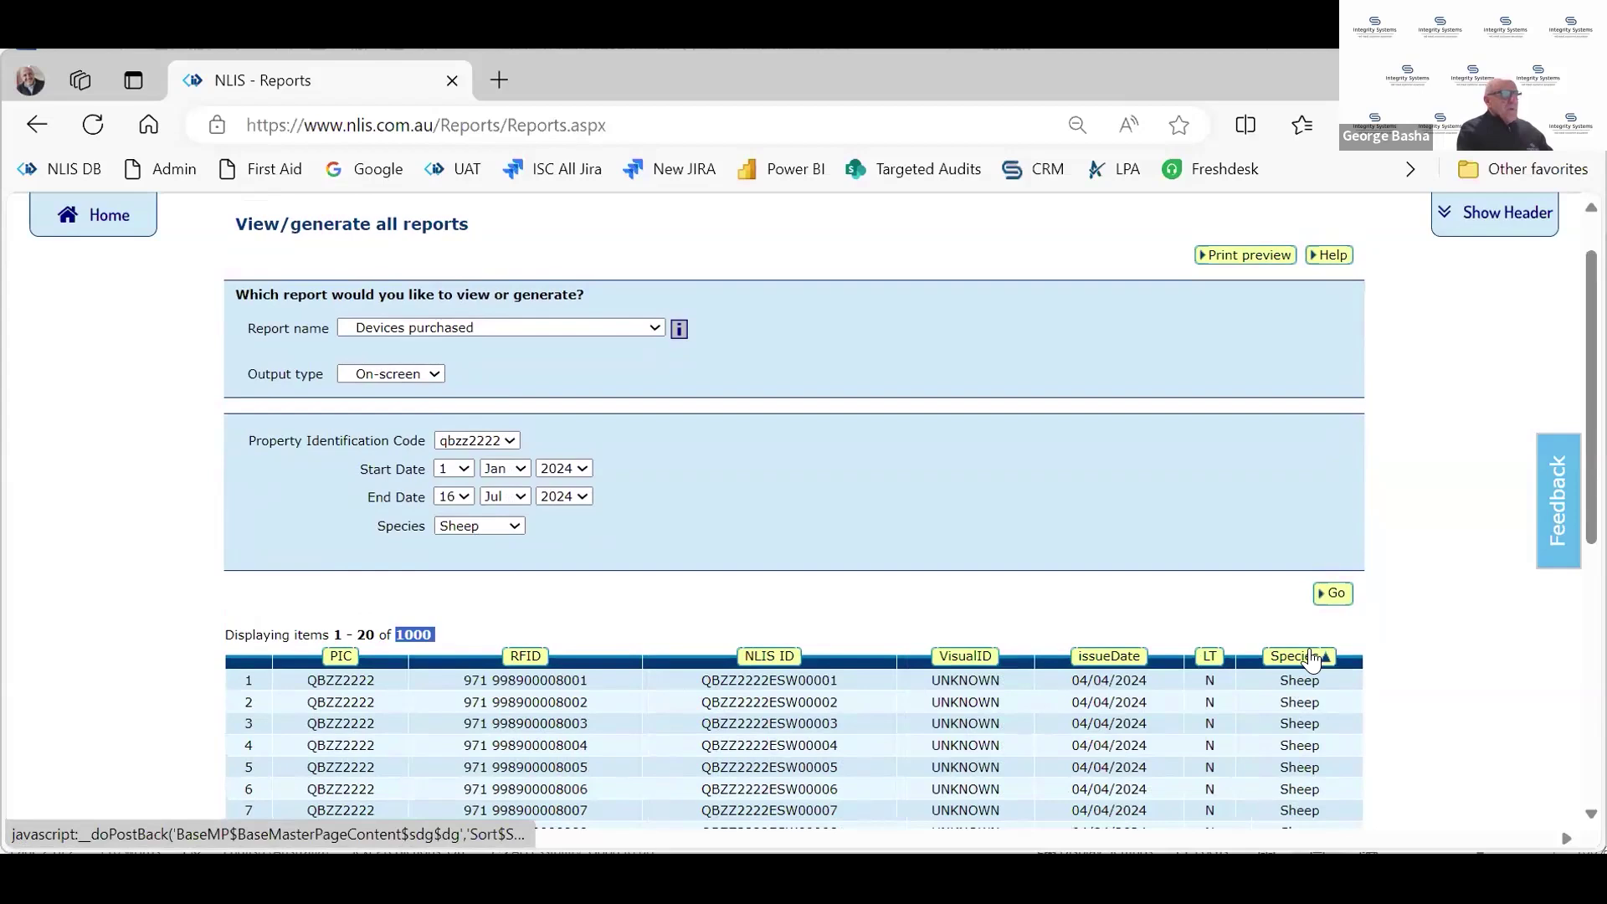
scroll(1286, 637, "down", 3)
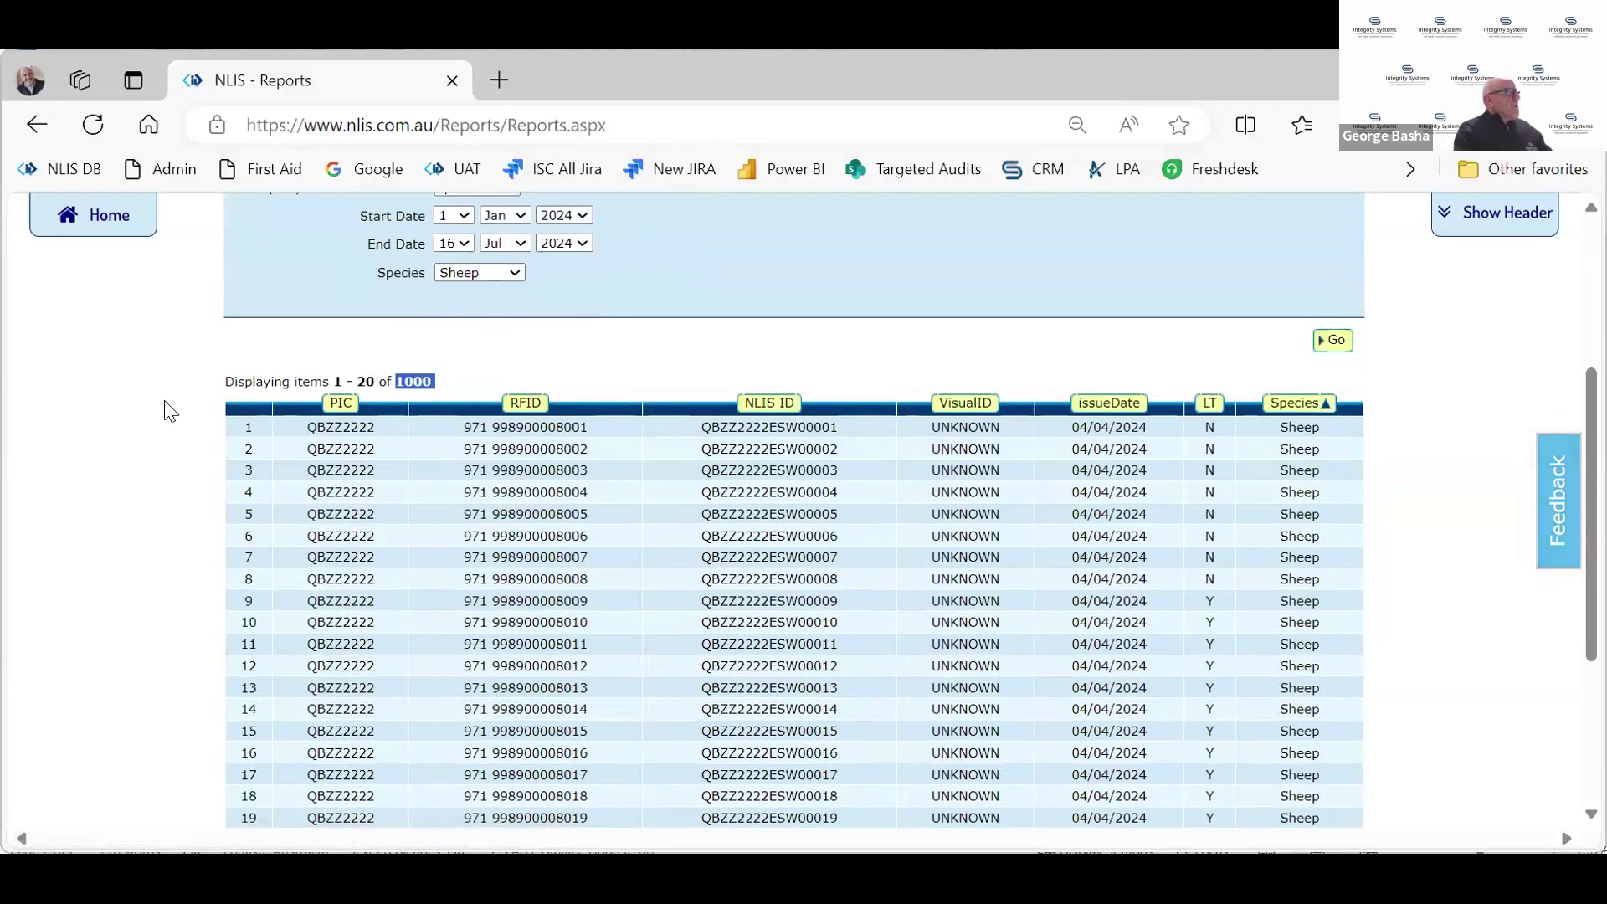
left_click(512, 358)
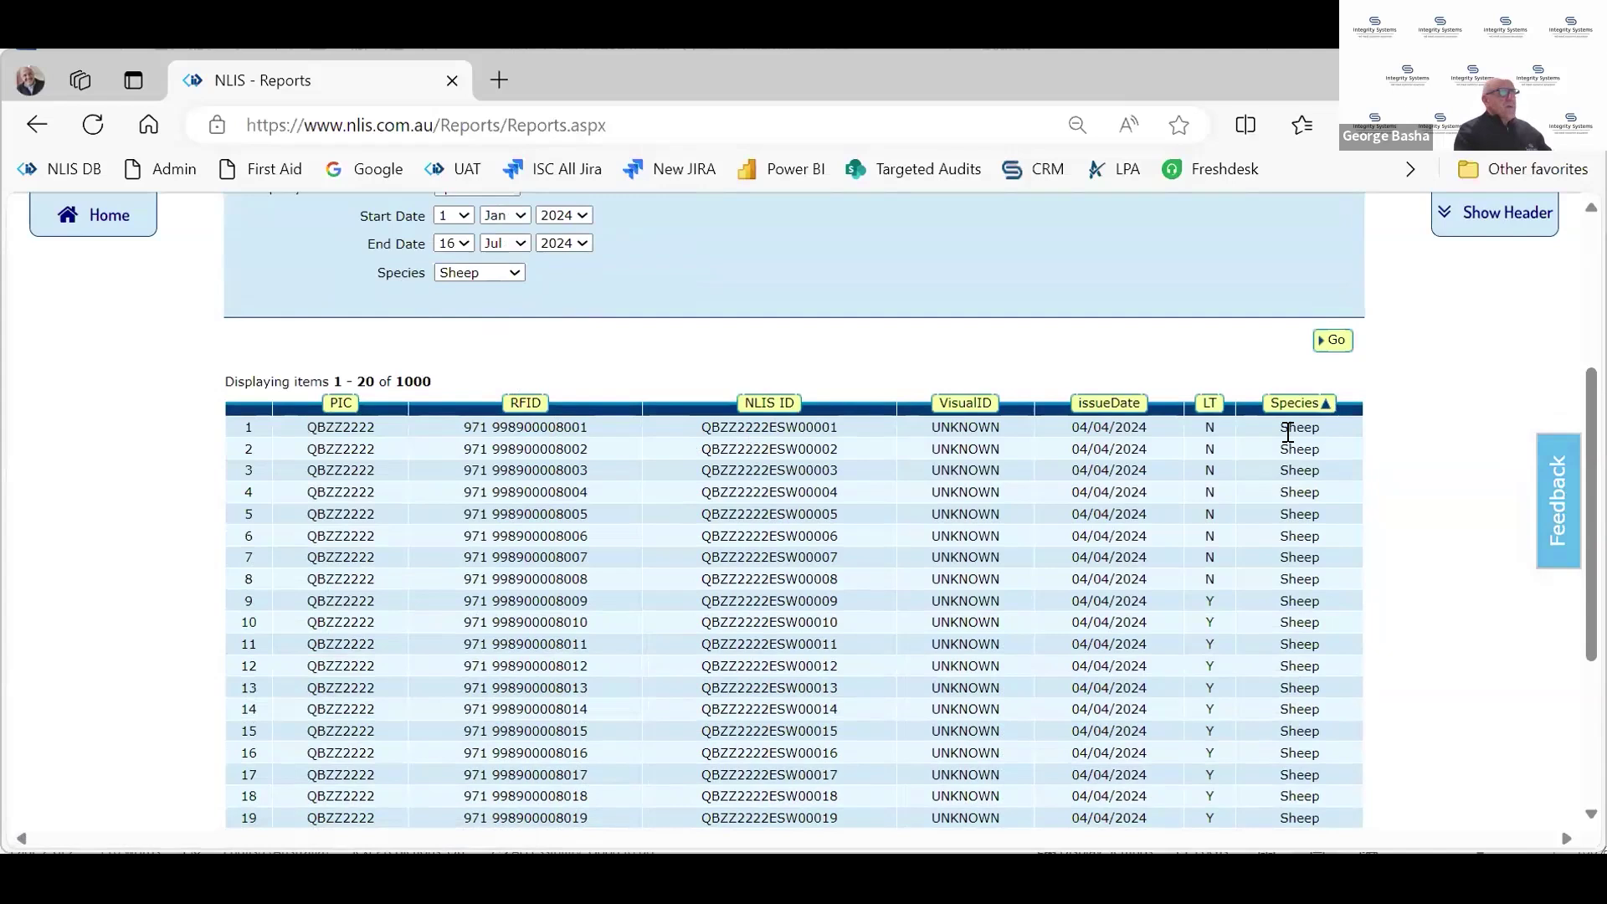
left_click(1300, 405)
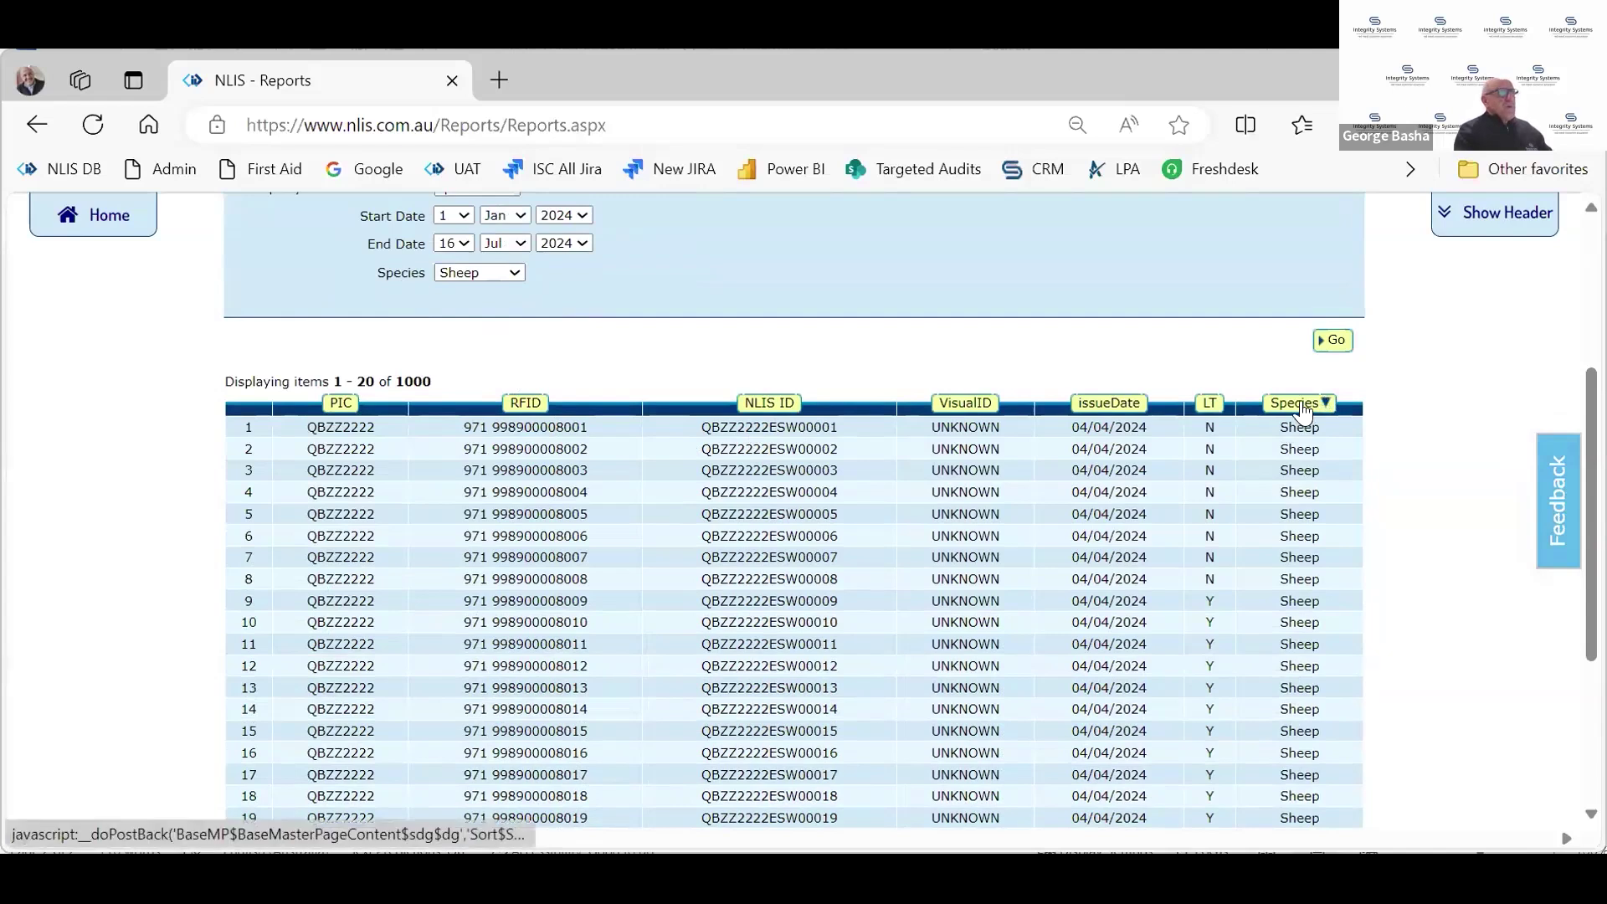
left_click(1300, 410)
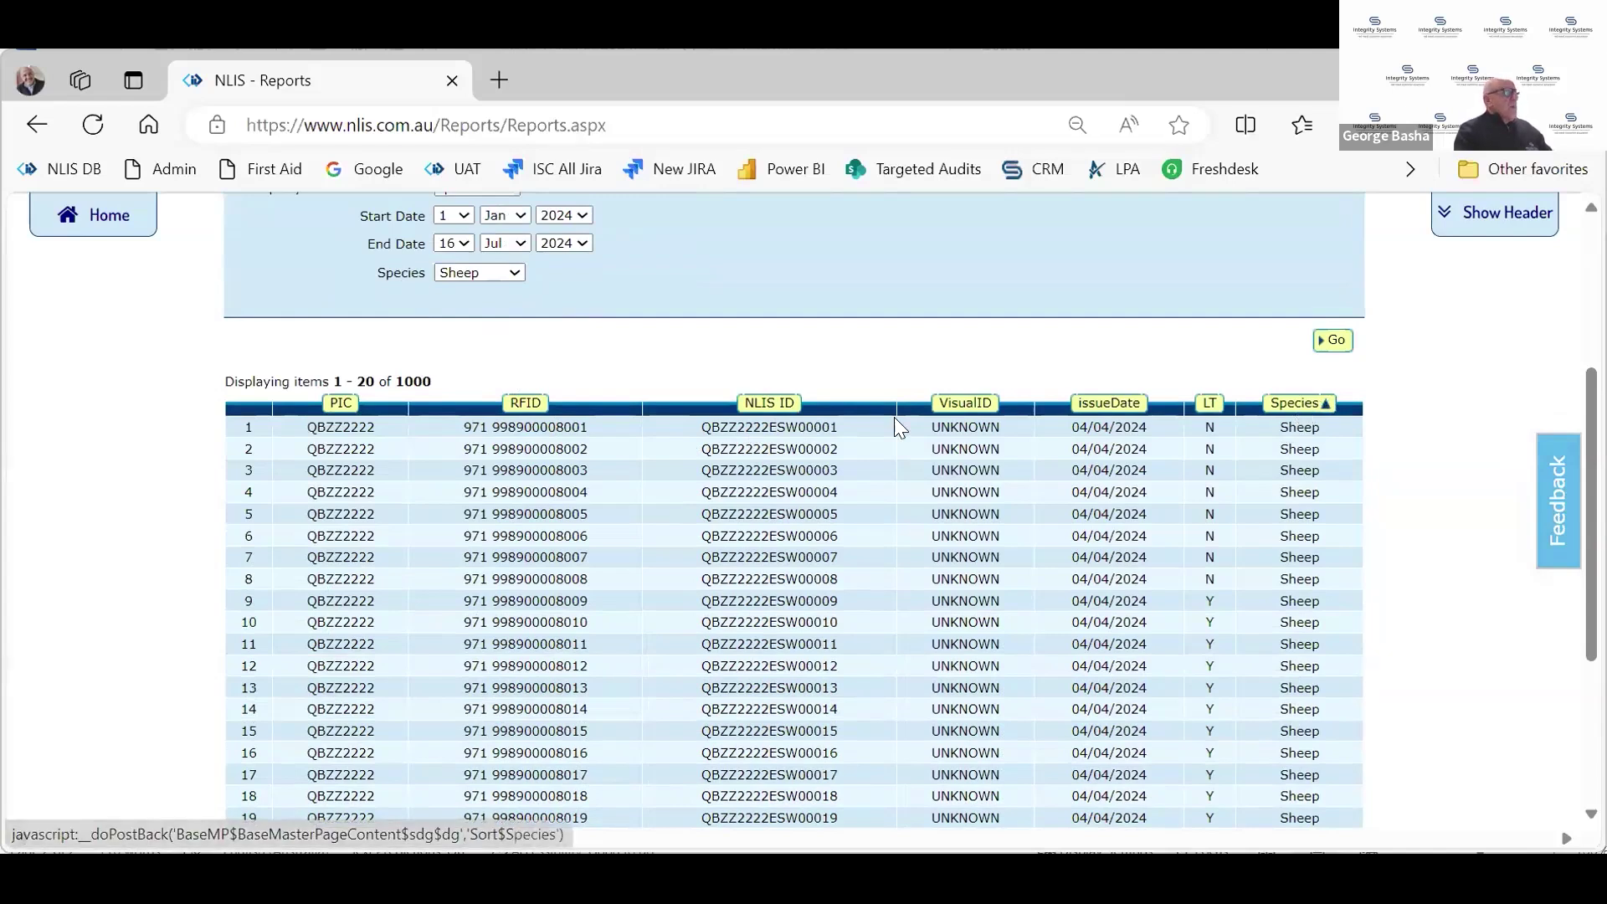
double_click(774, 425)
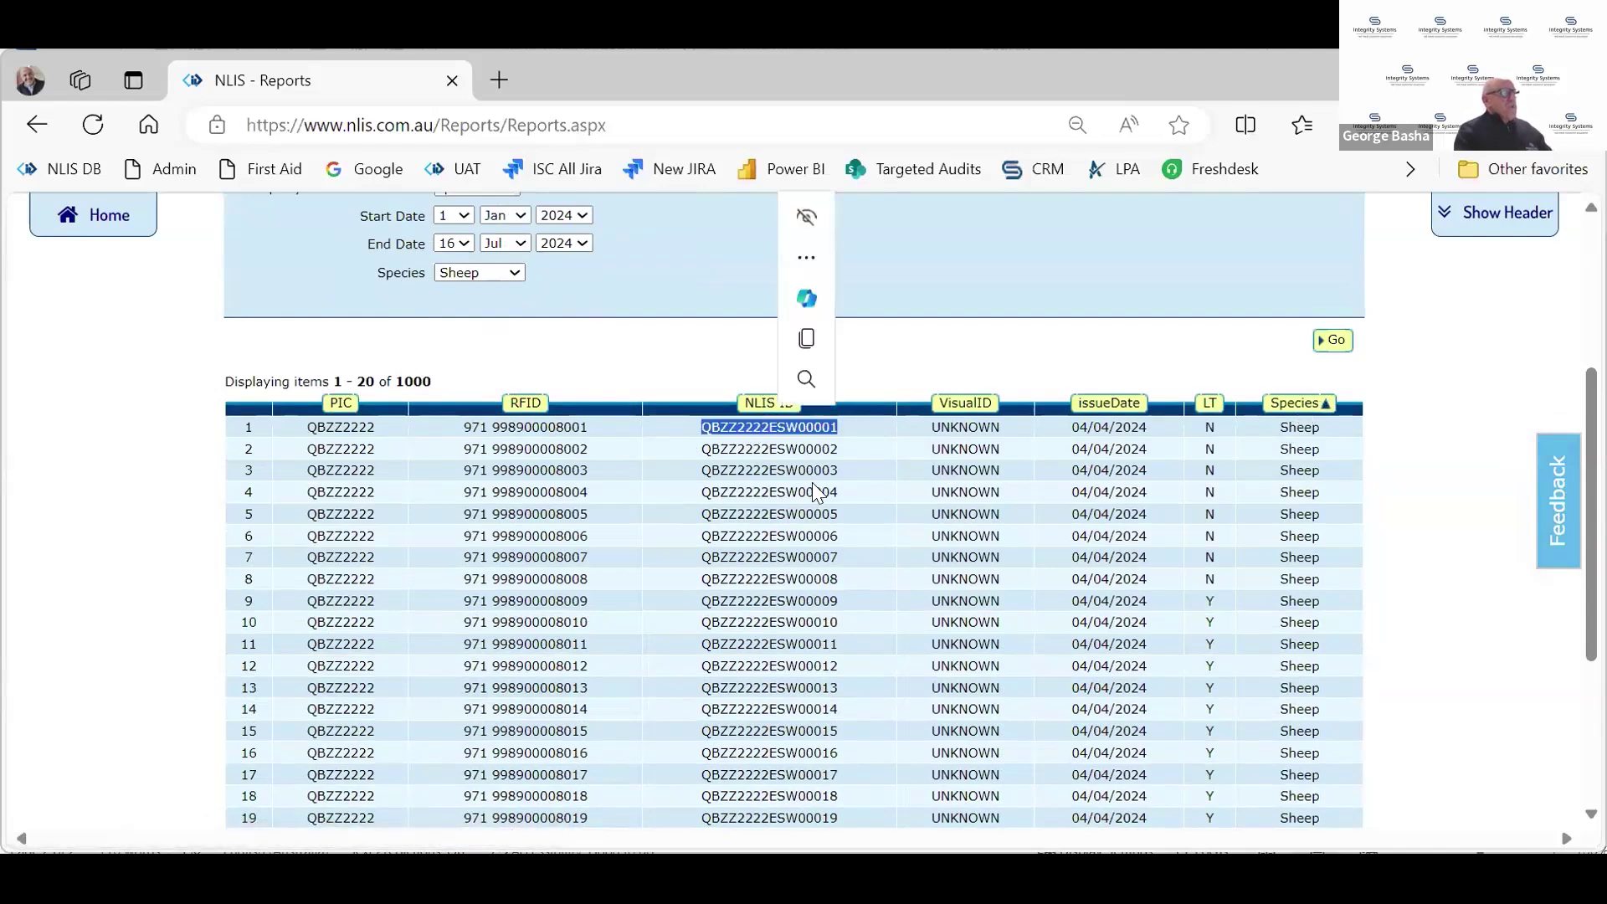
scroll(802, 530, "down", 3)
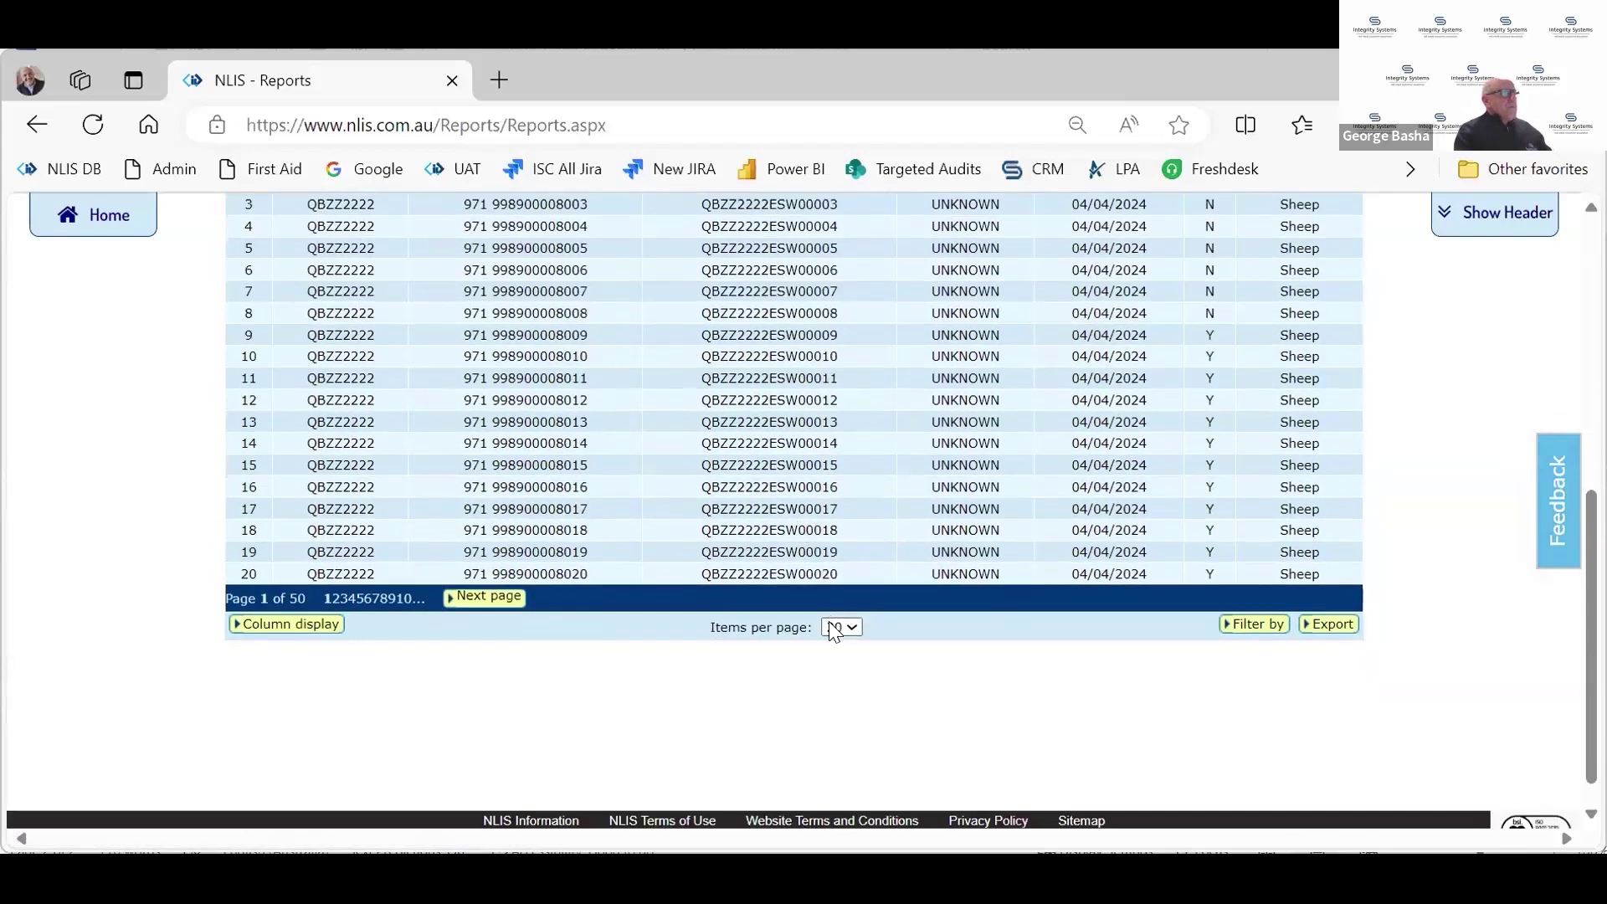
Set Items per page to All and scroll to the last rows of the 1000 devices
left_click(842, 627)
left_click(837, 713)
scroll(863, 546, "down", 2)
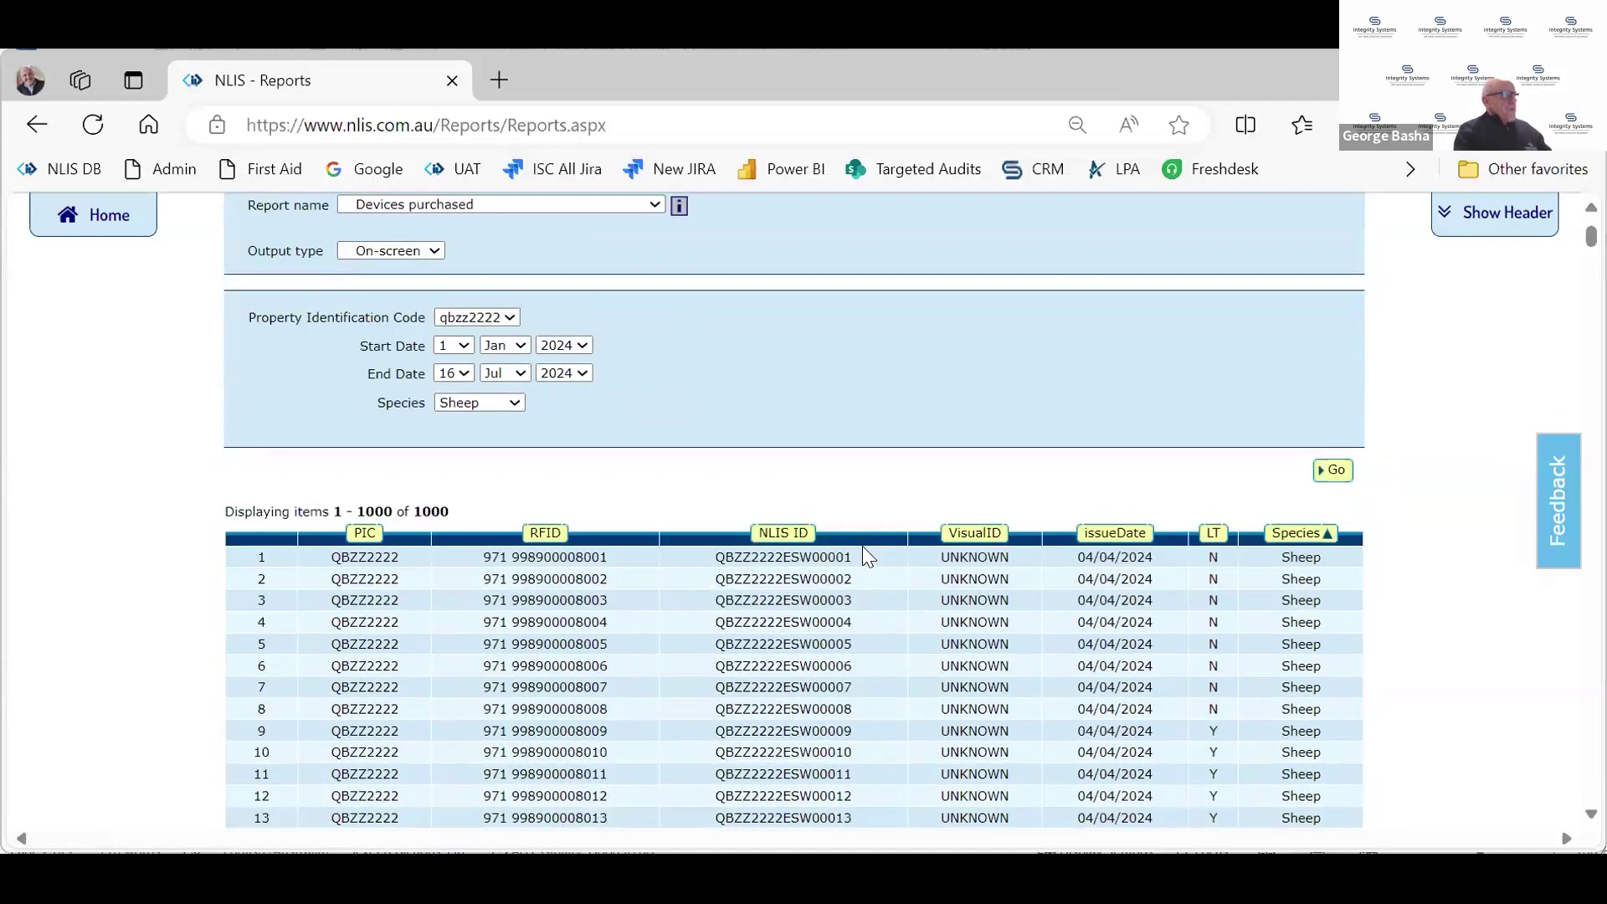
scroll(862, 545, "down", 10)
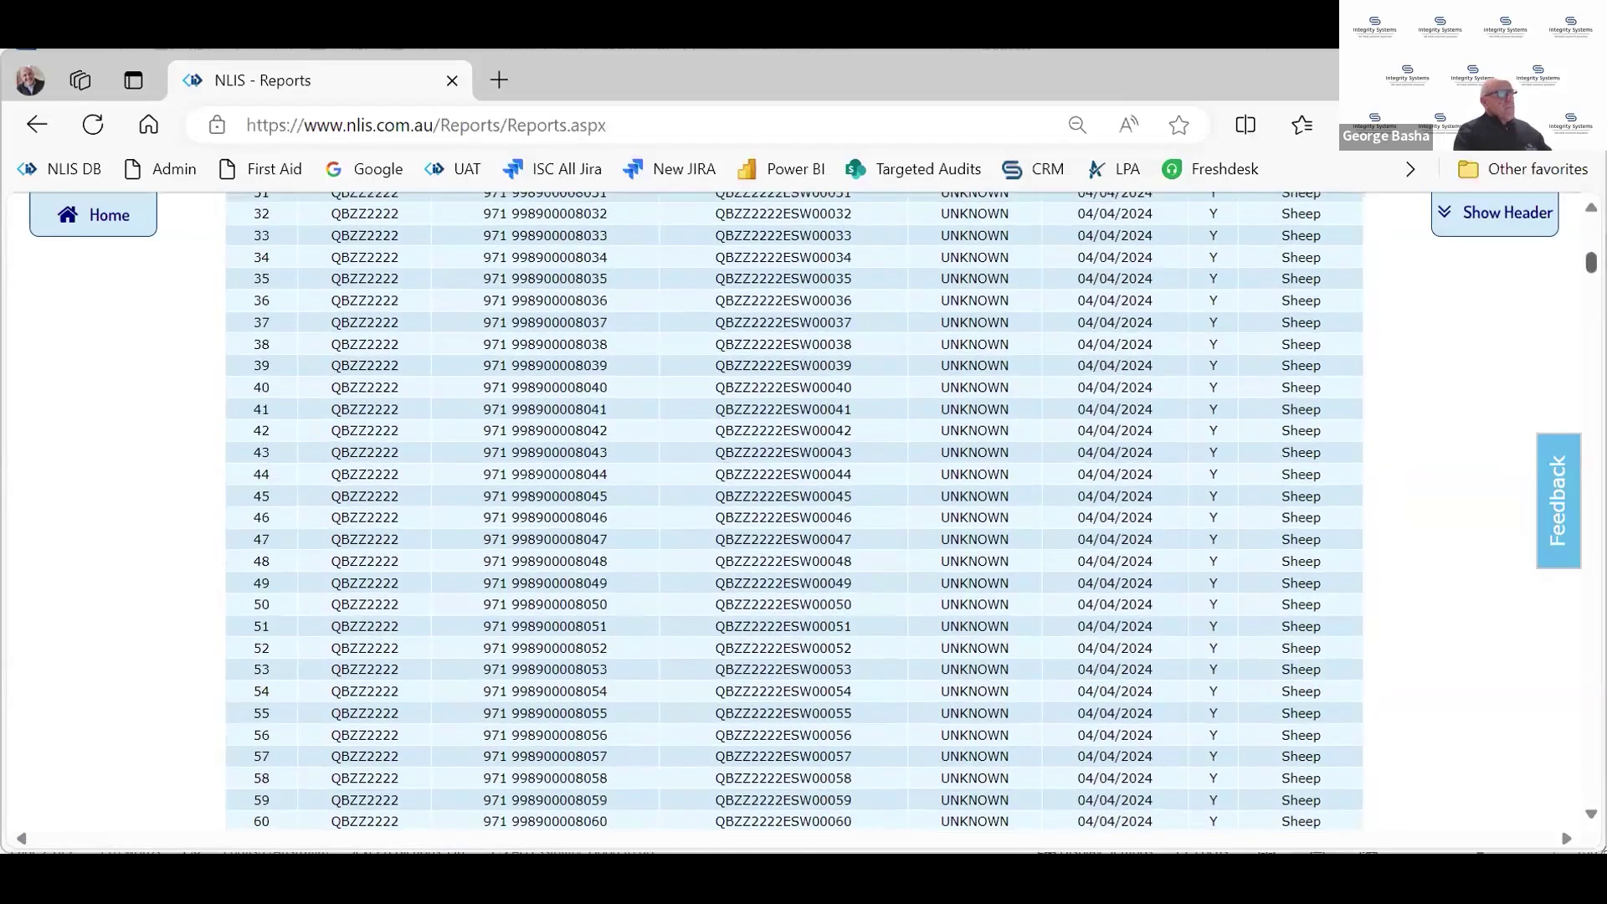
scroll(795, 511, "down", 20)
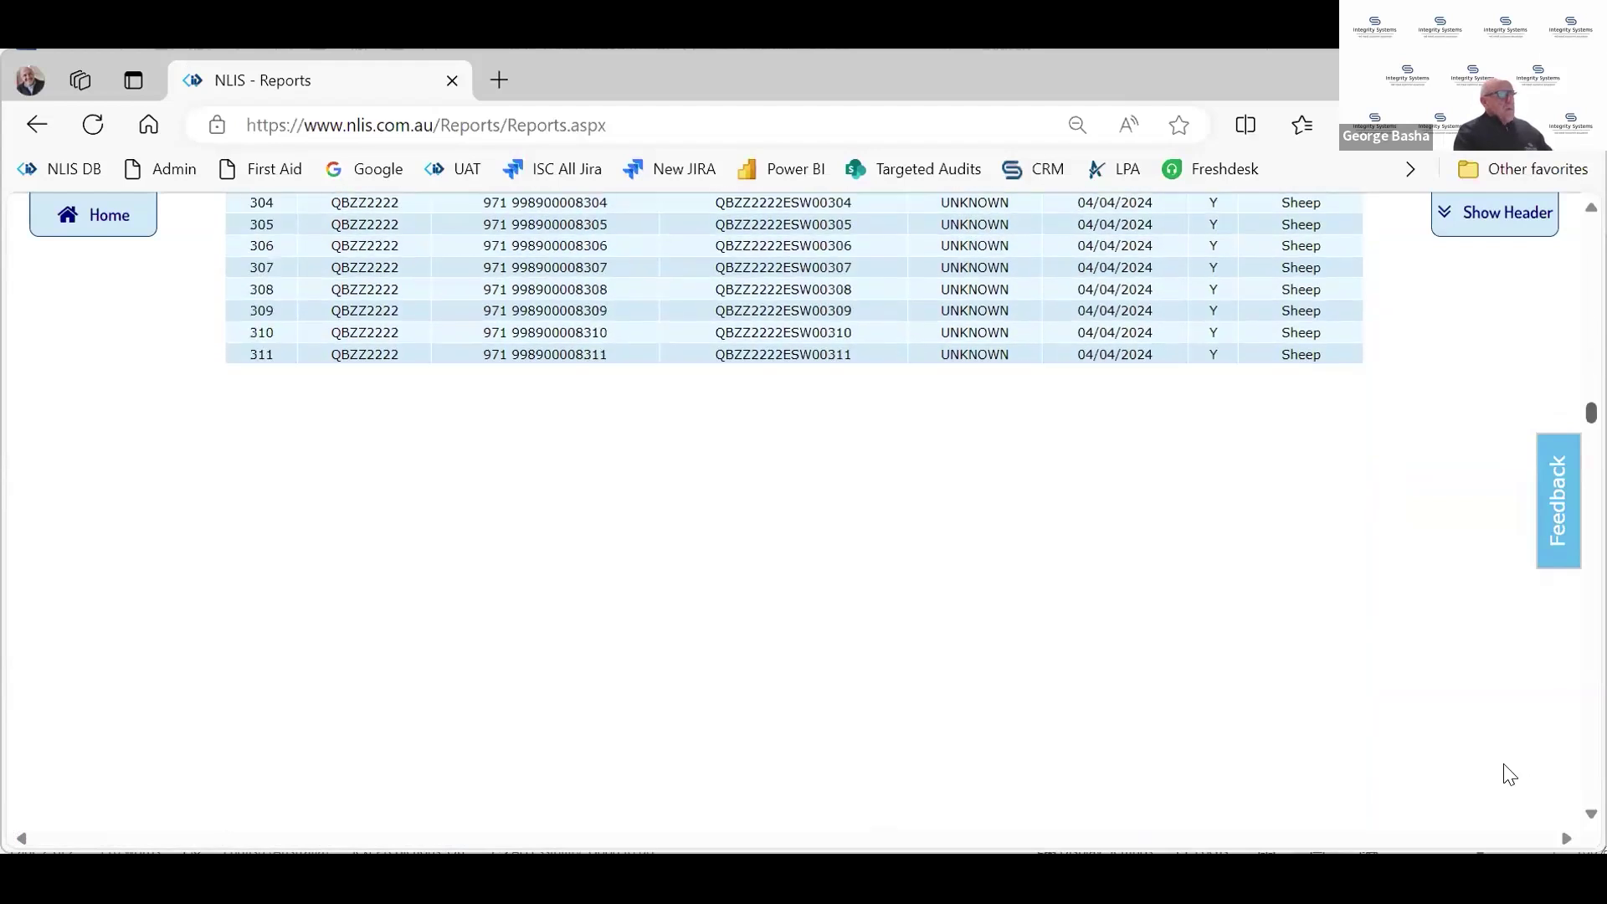
scroll(540, 435, "down", 5)
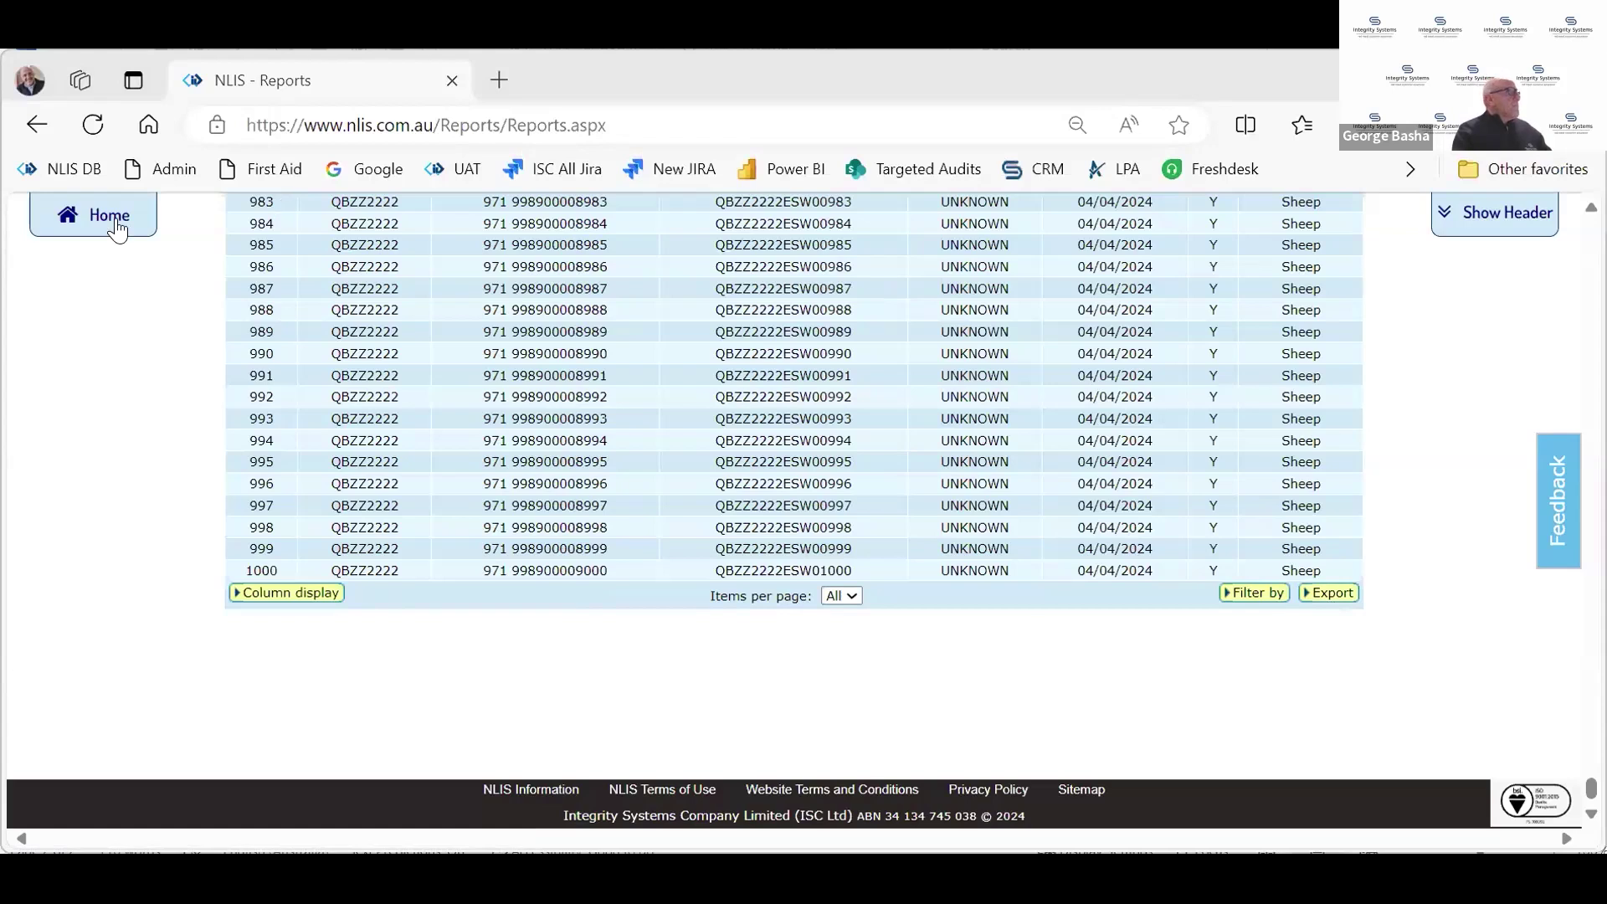
scroll(315, 345, "up", 9)
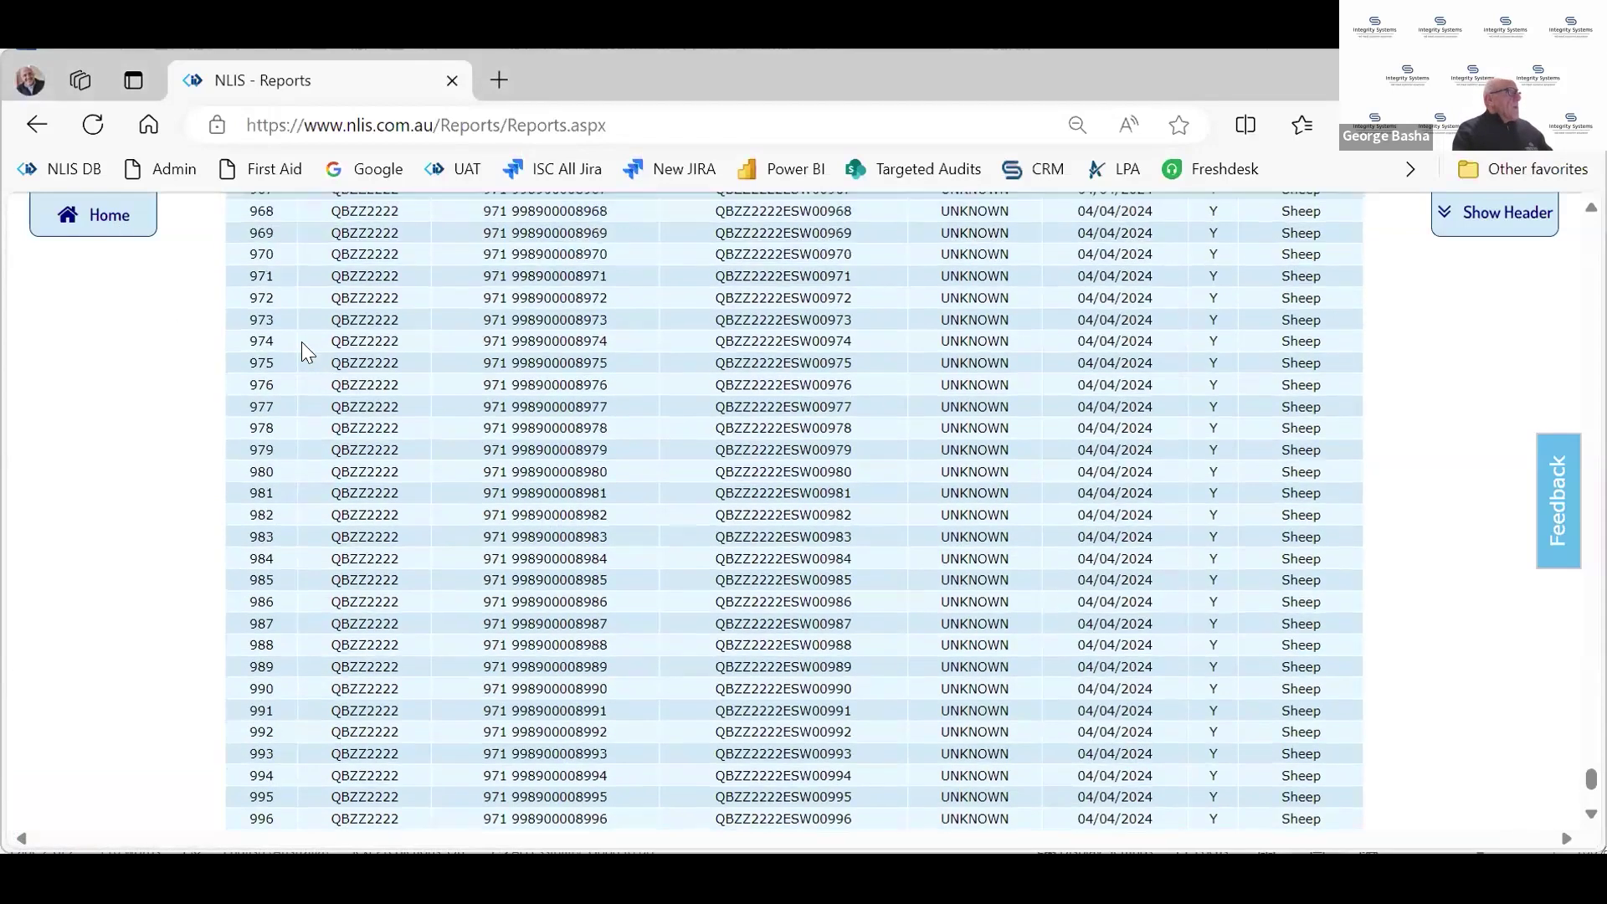
From the producer home page, go to View/generate all reports
left_click(88, 233)
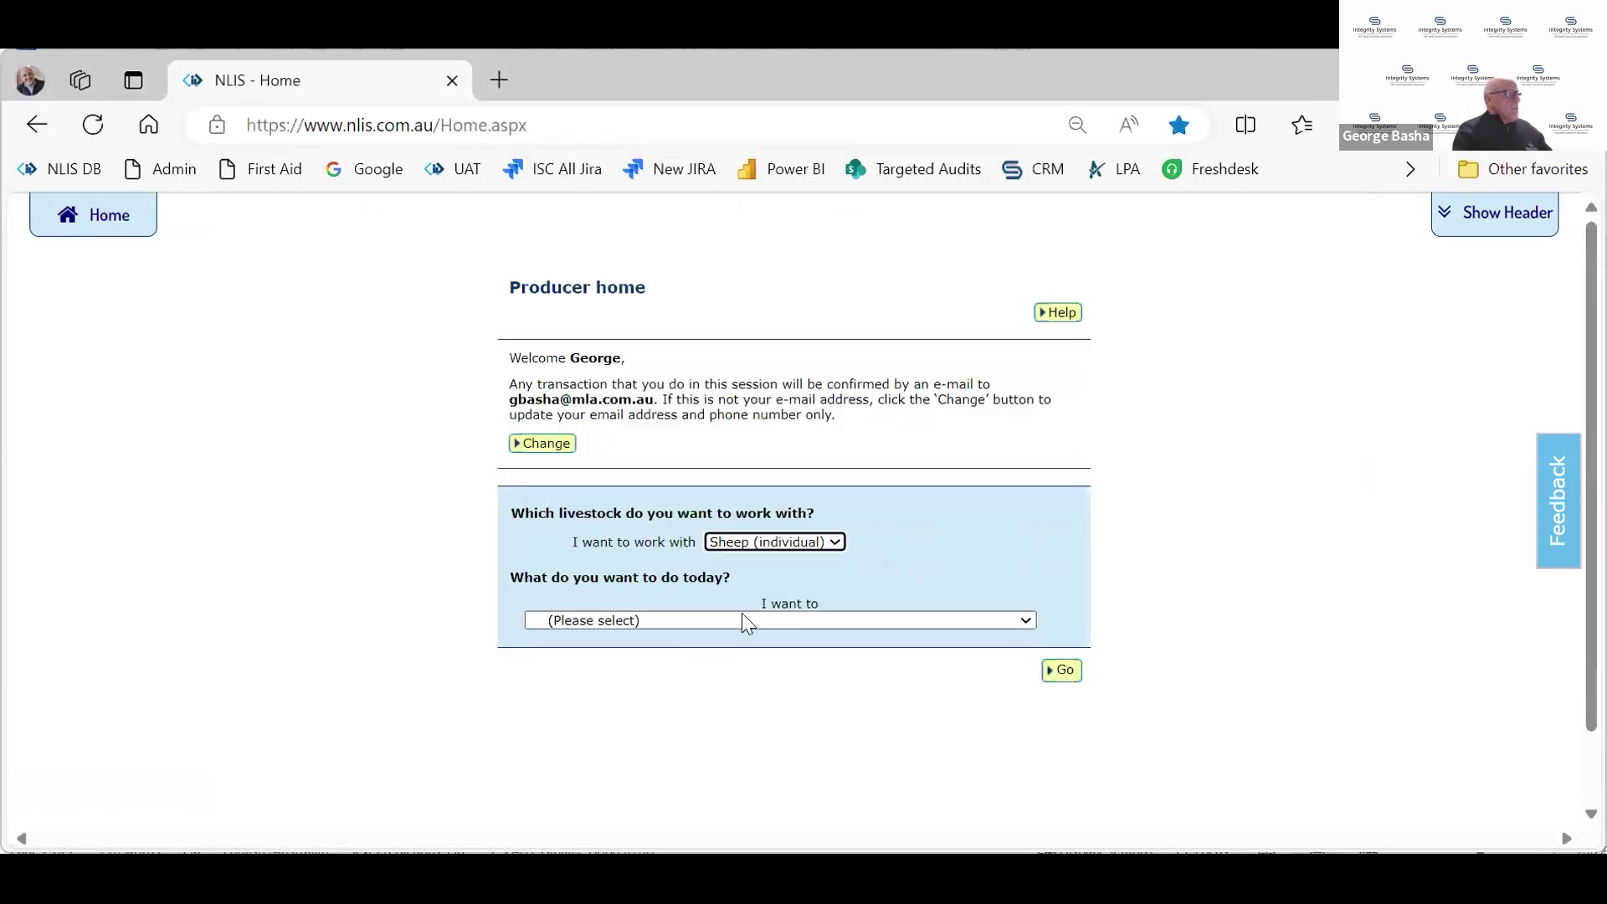
left_click(748, 620)
scroll(820, 590, "down", 2)
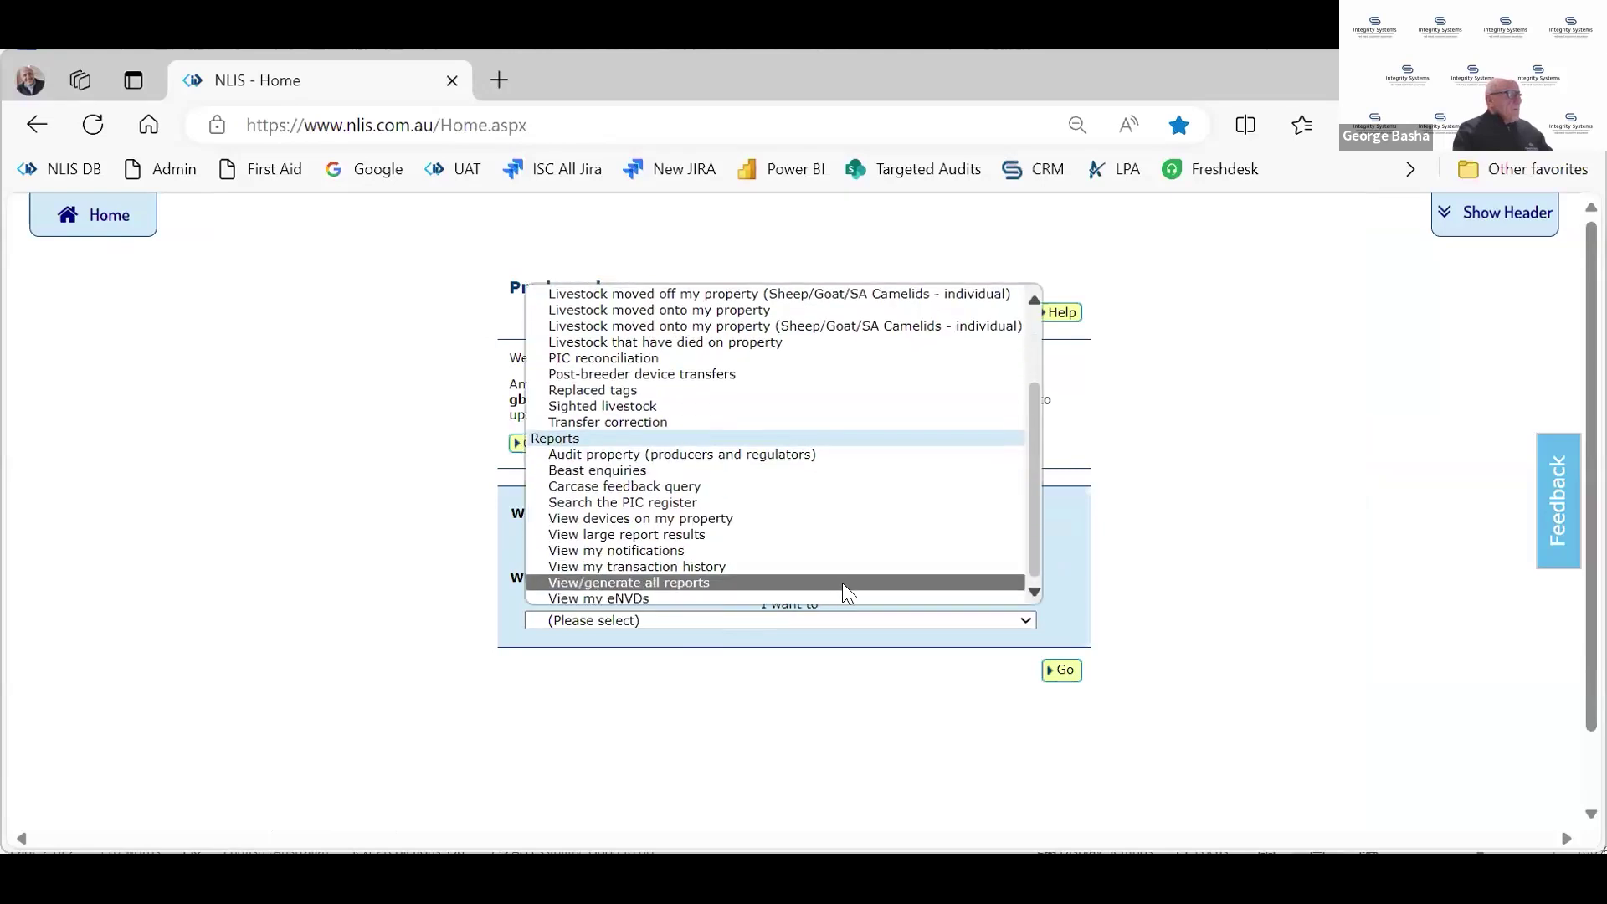
left_click(844, 582)
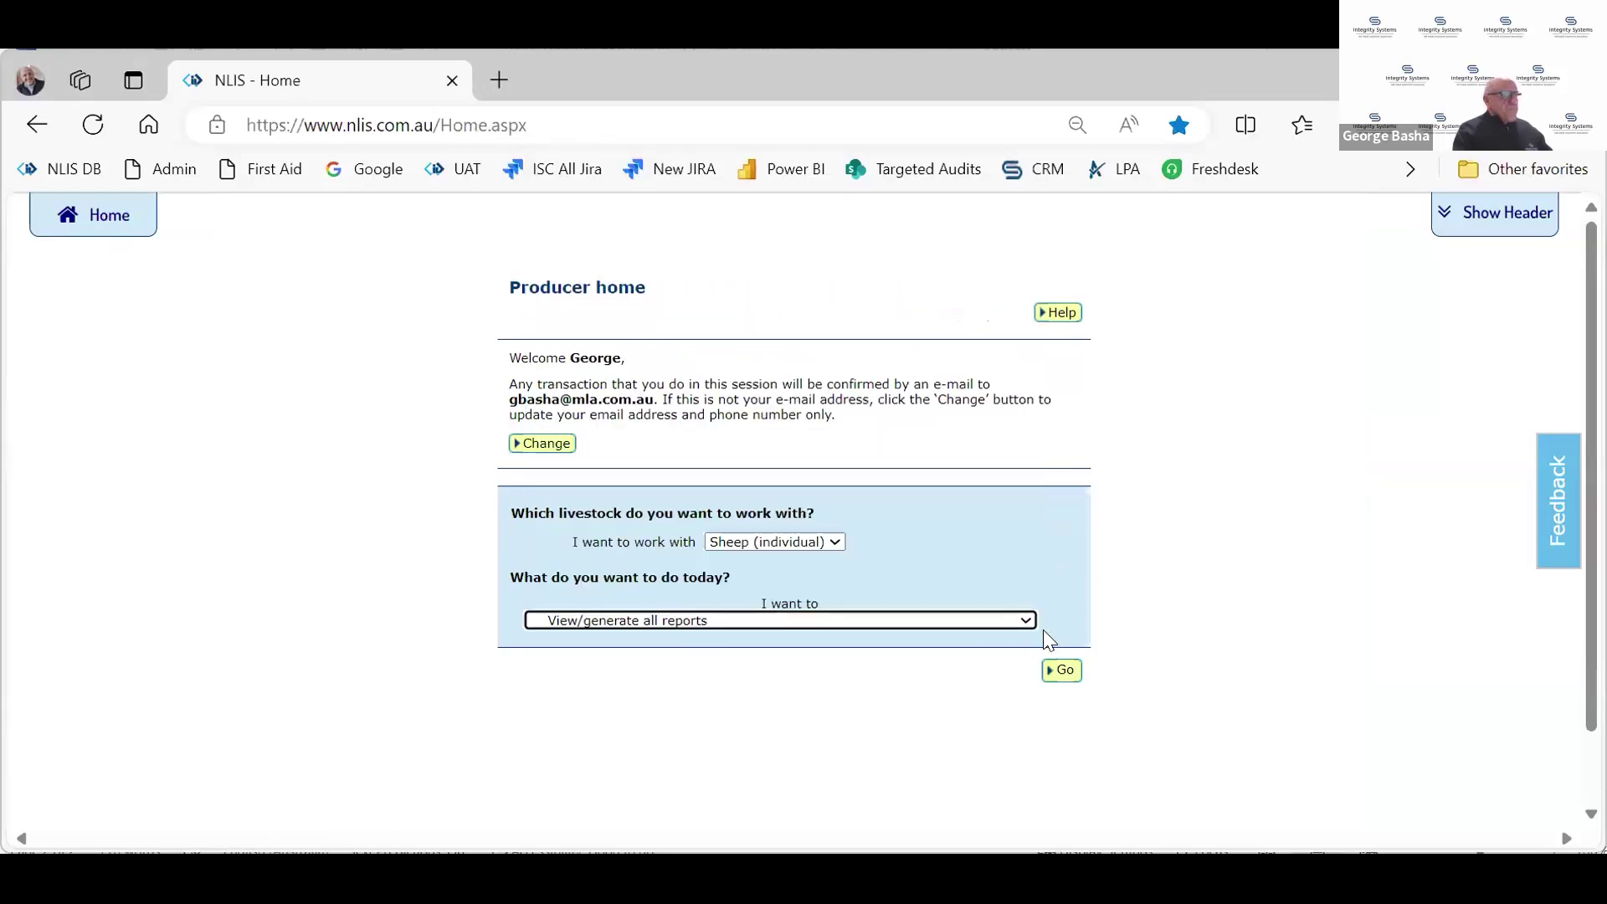
left_click(1063, 674)
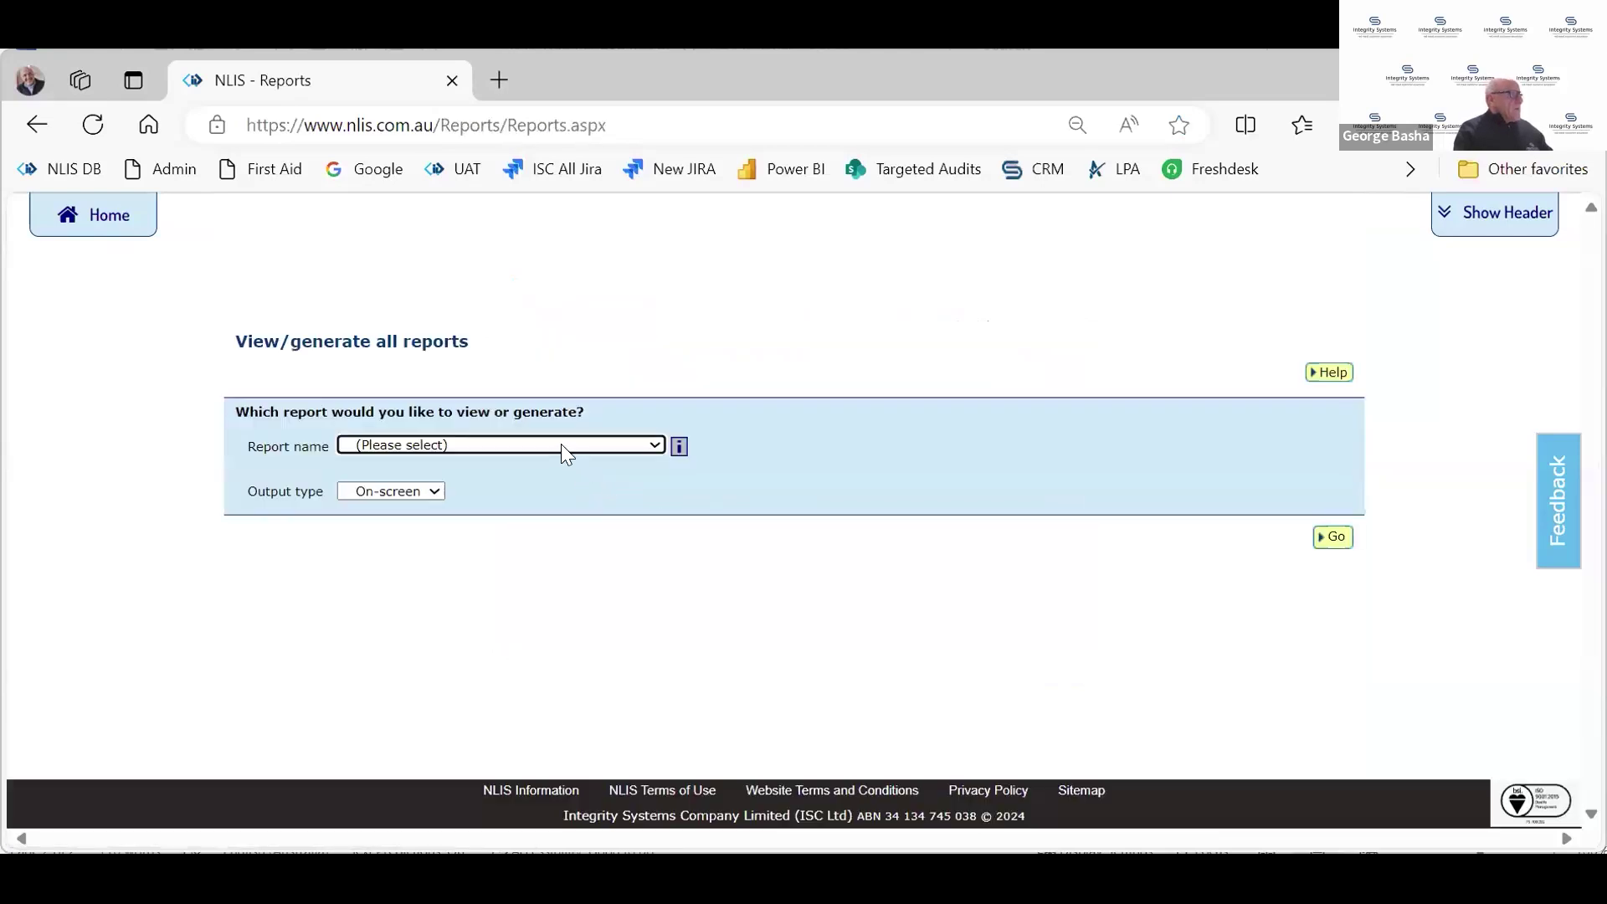
Generate the Livestock transferred onto PIC (device report) for PIC qdzz3333 and review the nine head
left_click(561, 444)
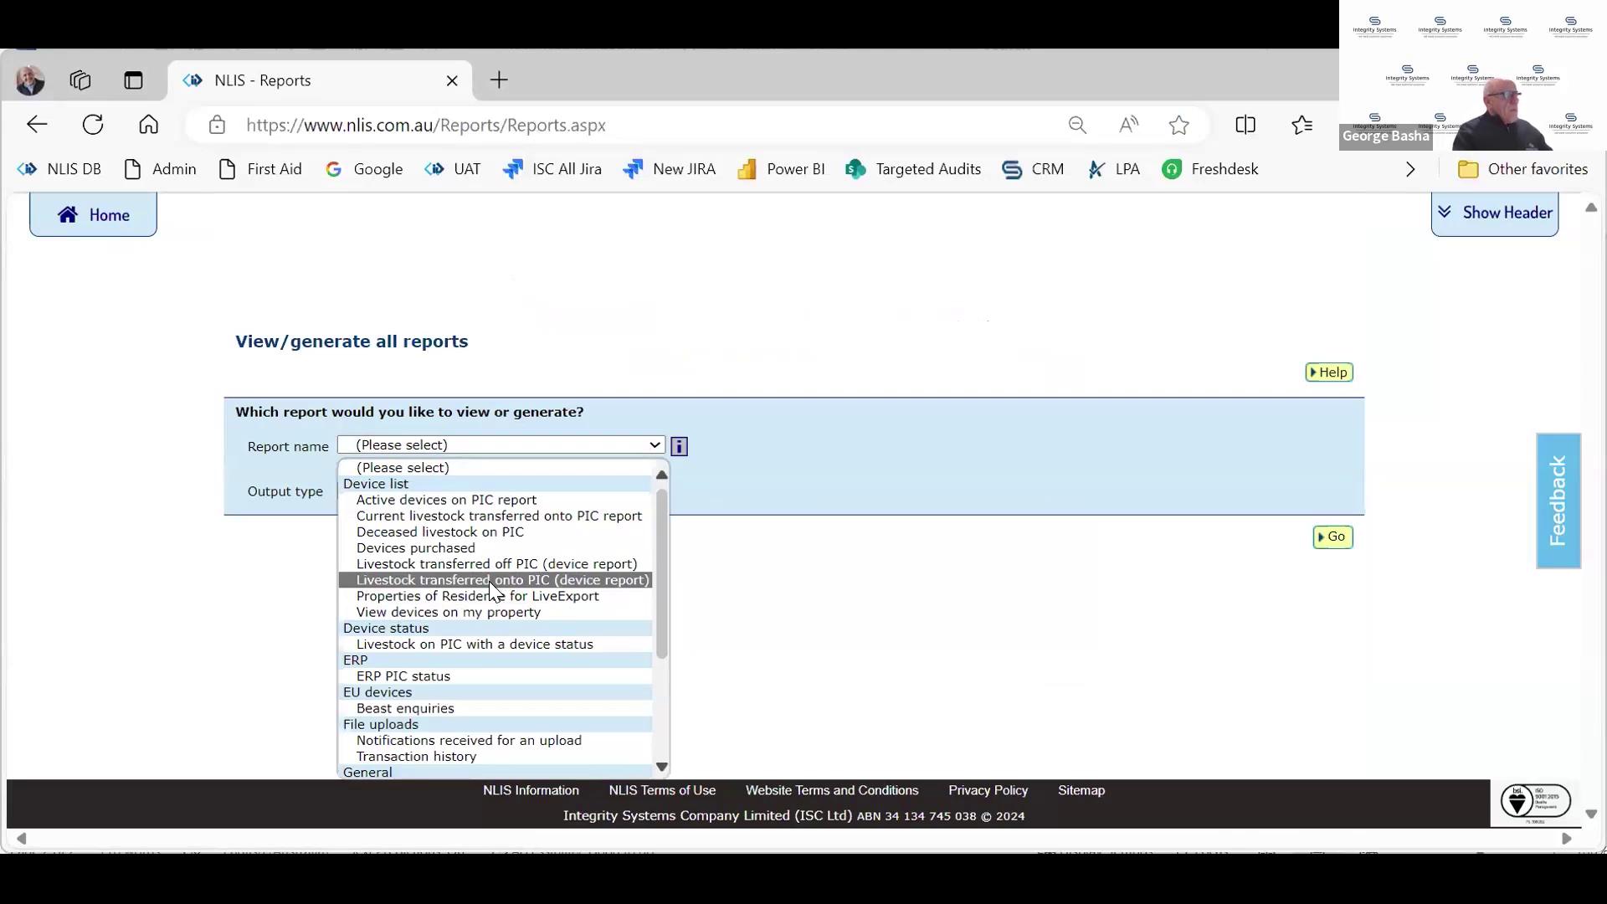
left_click(489, 581)
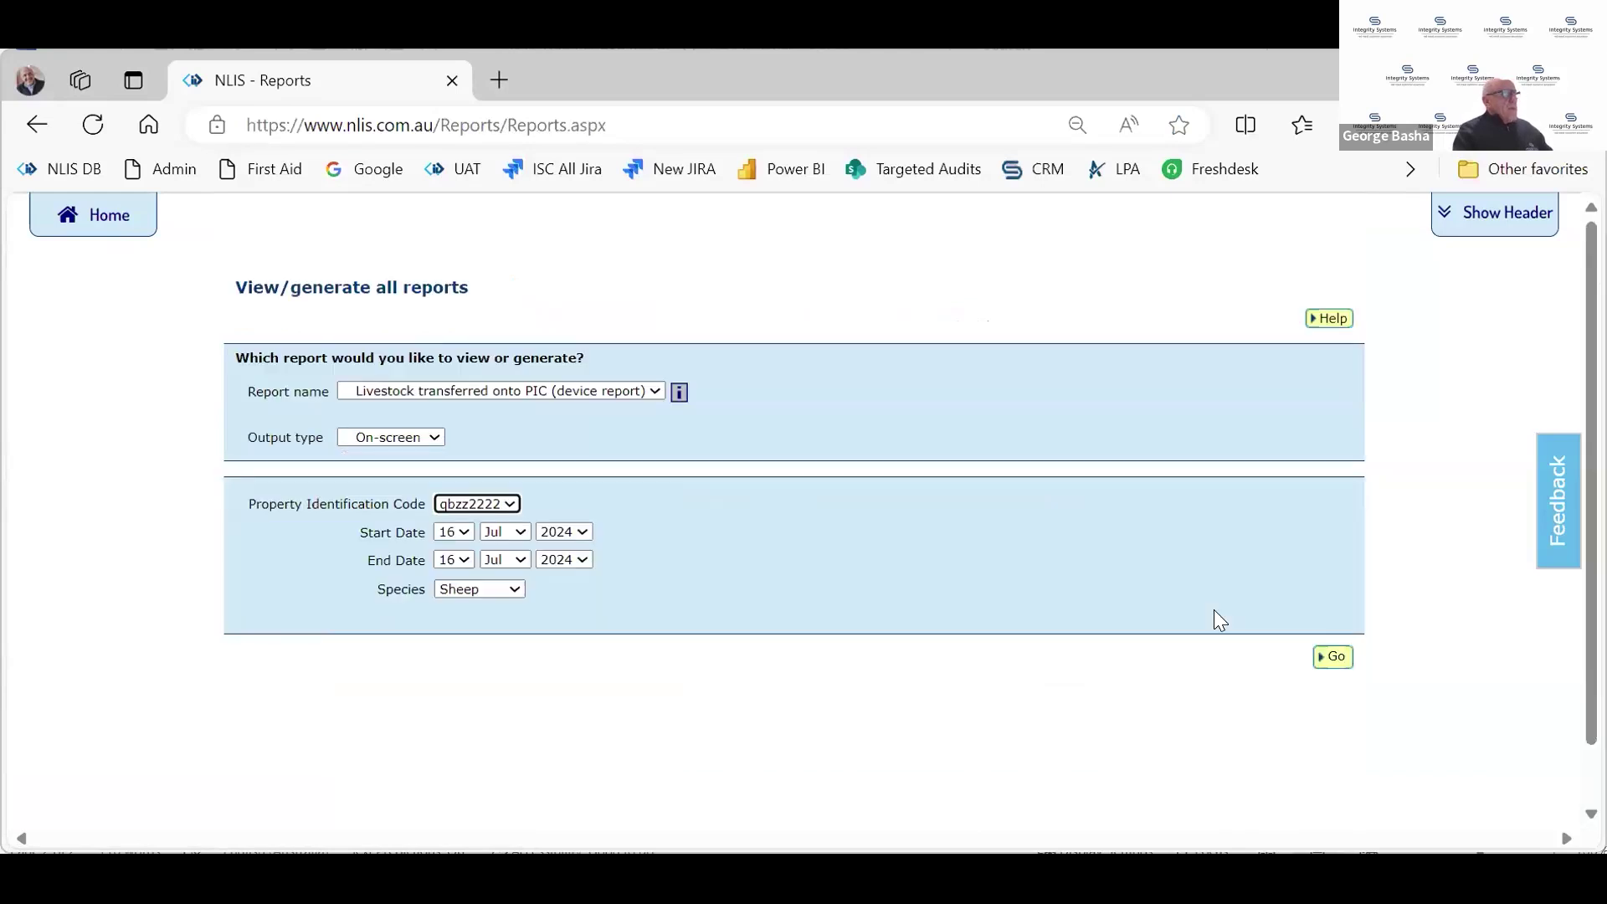
left_click(506, 497)
left_click(488, 542)
left_click(1330, 657)
scroll(1331, 661, "down", 3)
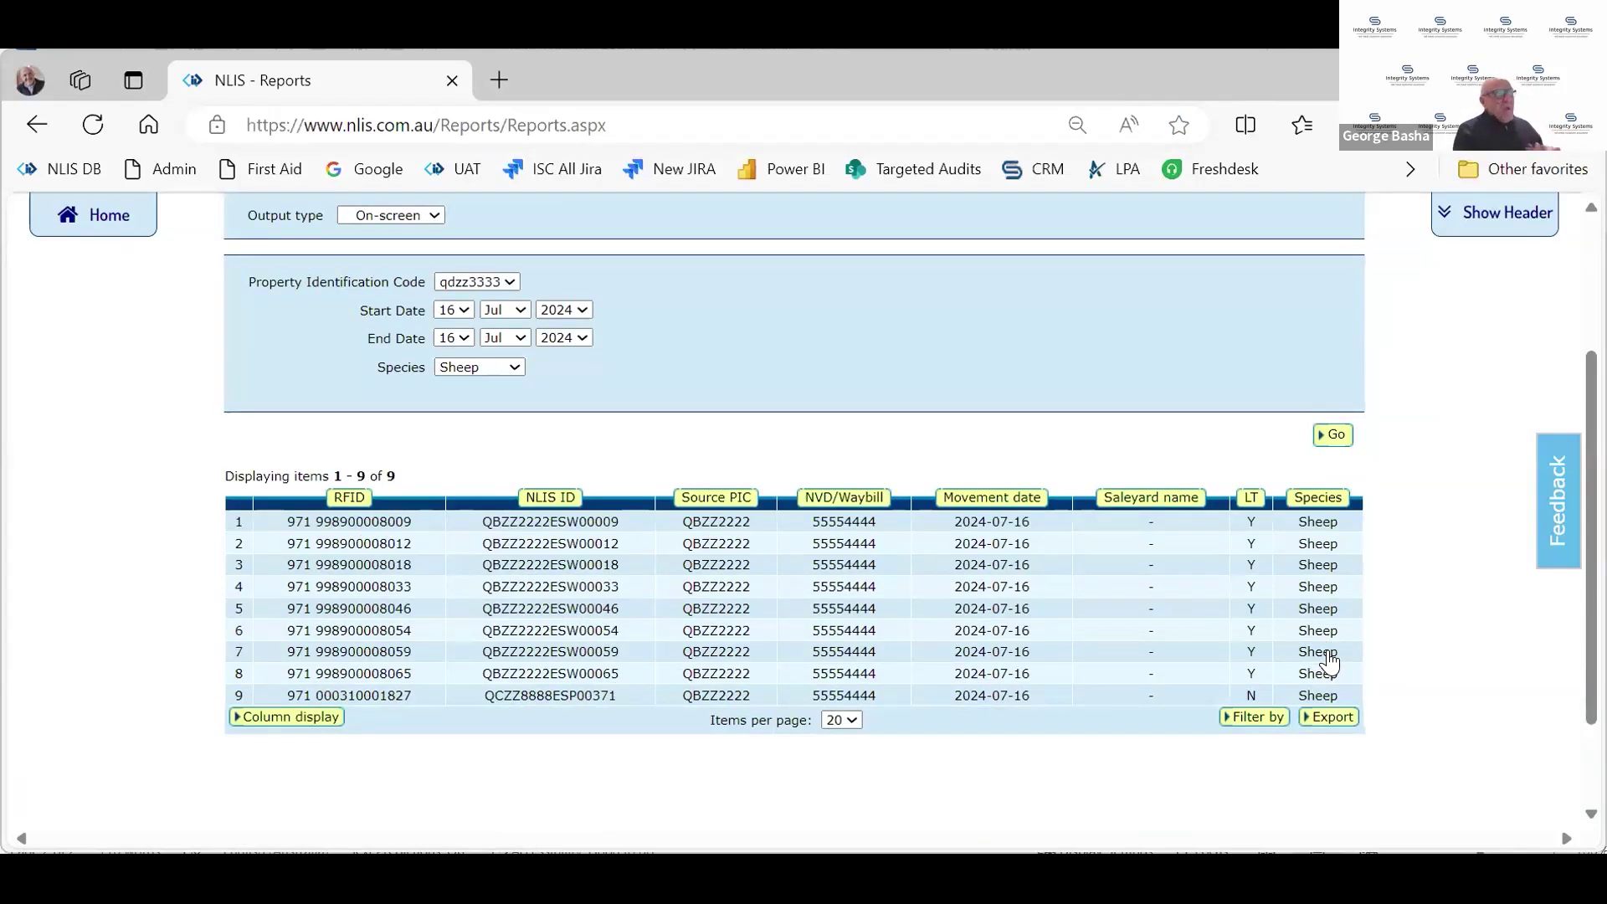
scroll(904, 405, "up", 1)
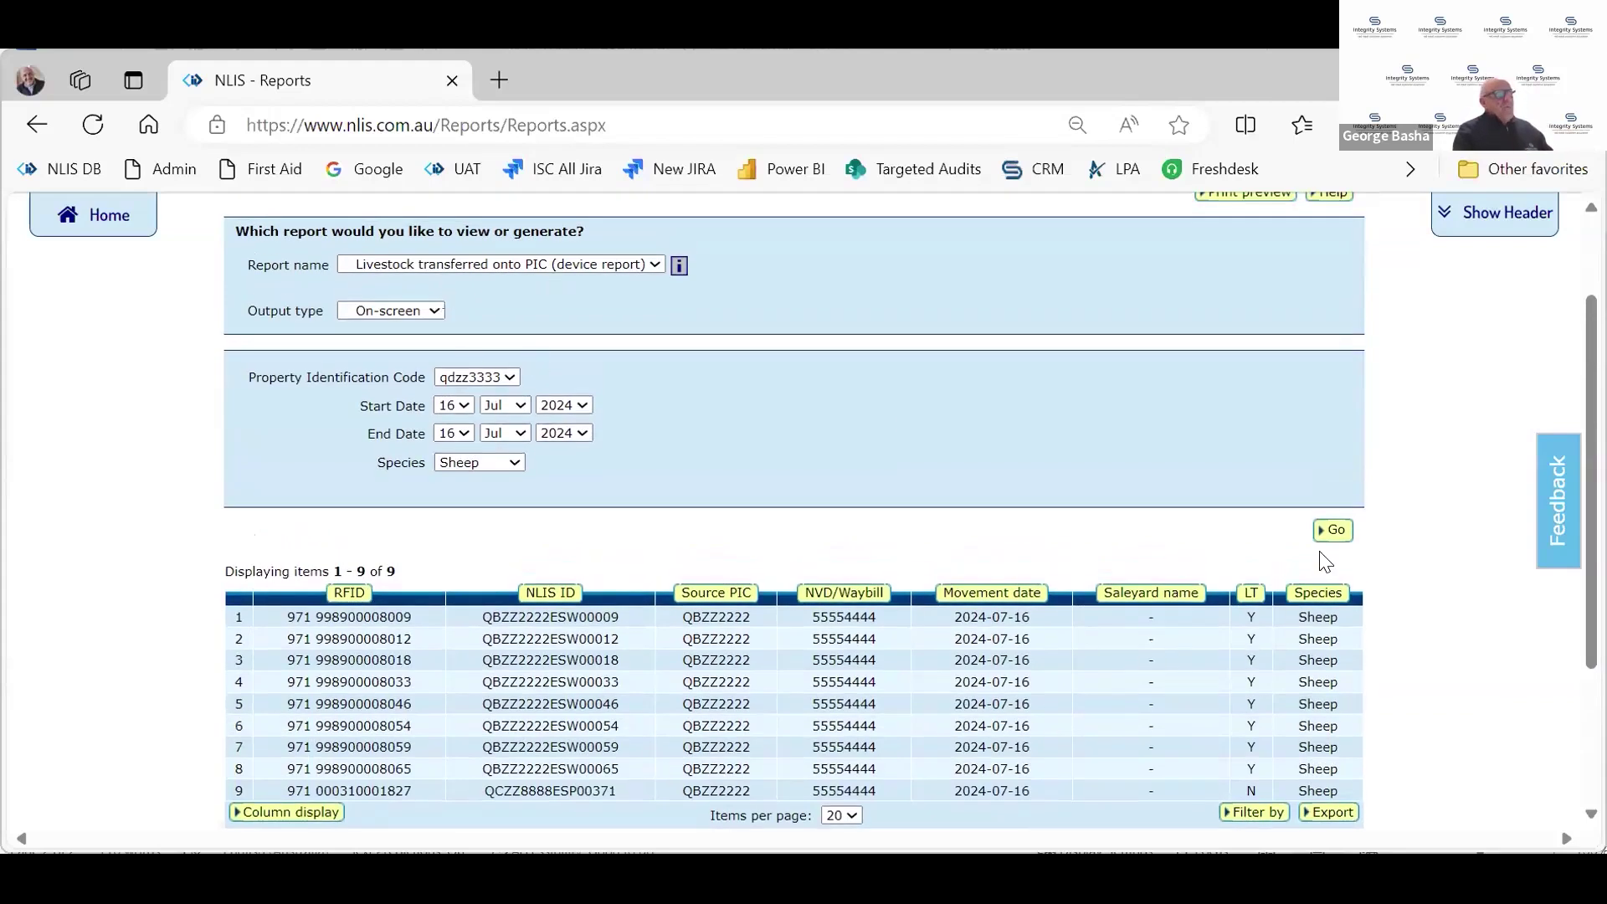
Change the report's start date to 1 Jan 2024, rerun it, and review the 21 devices
left_click(1333, 530)
left_click(522, 405)
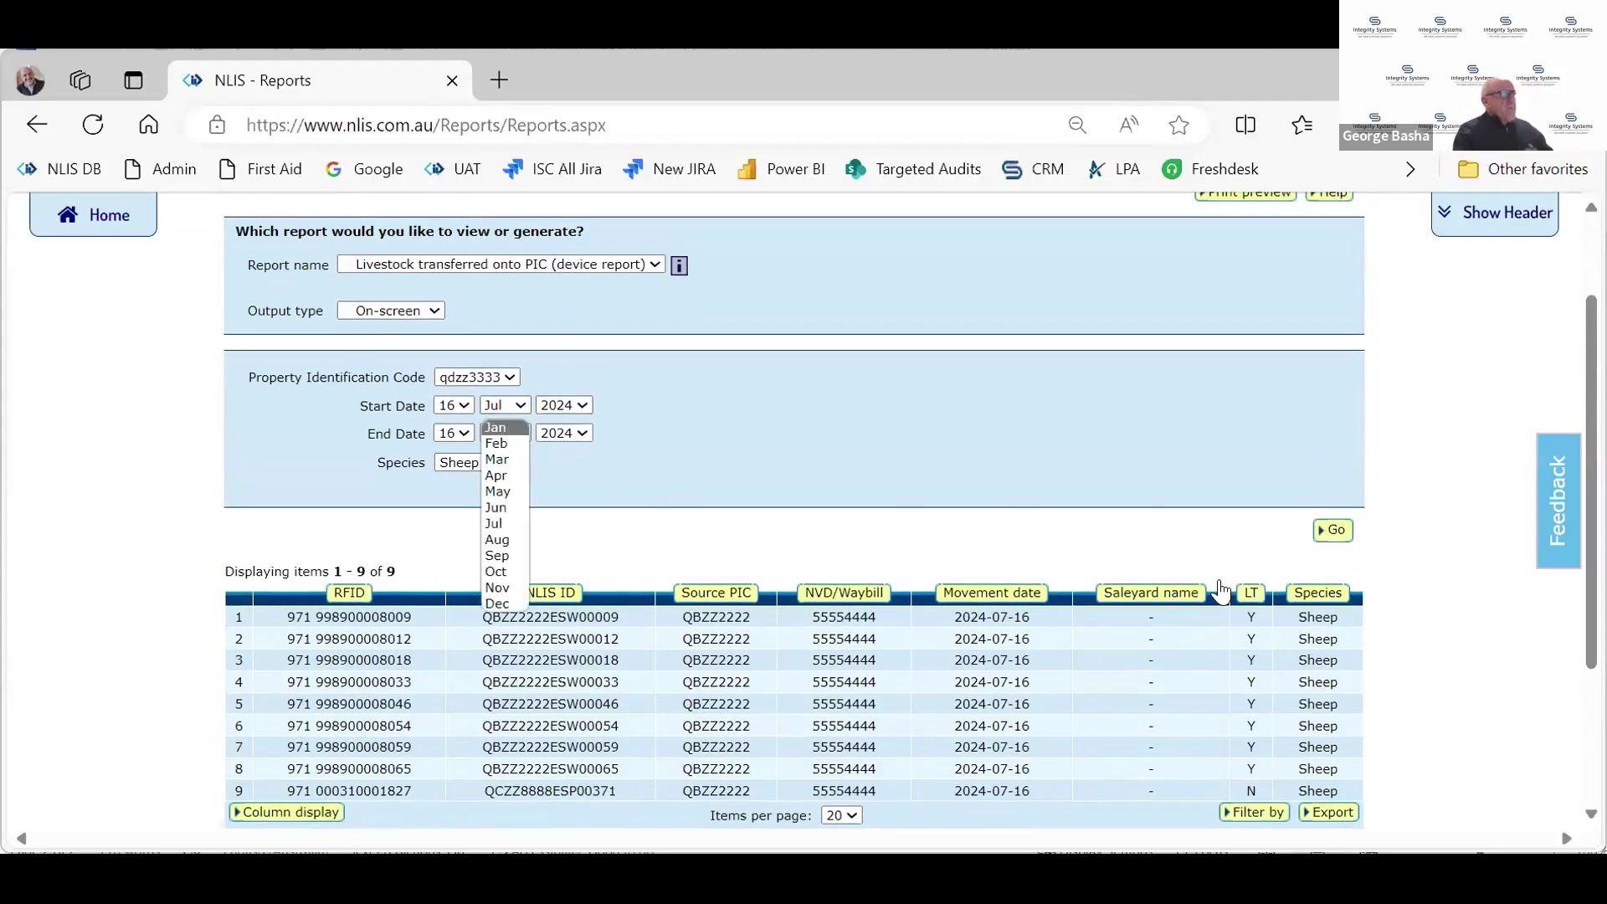
left_click(507, 425)
left_click(1334, 531)
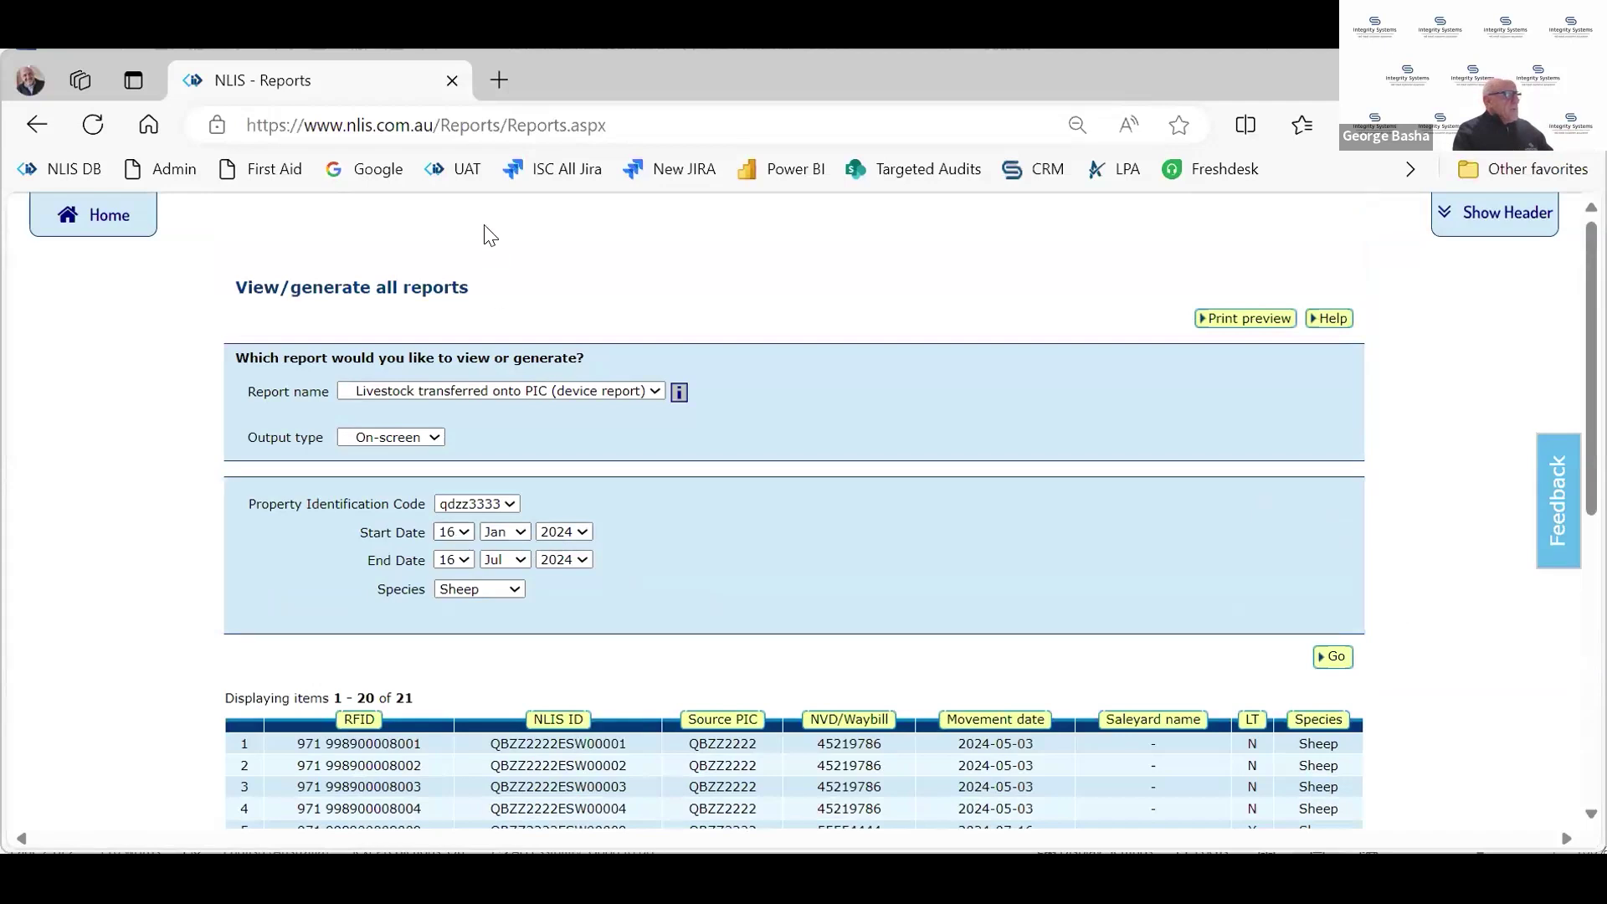
left_click(453, 532)
left_click(444, 216)
key("Up")
left_click(1329, 656)
scroll(1088, 620, "down", 3)
scroll(1086, 620, "down", 2)
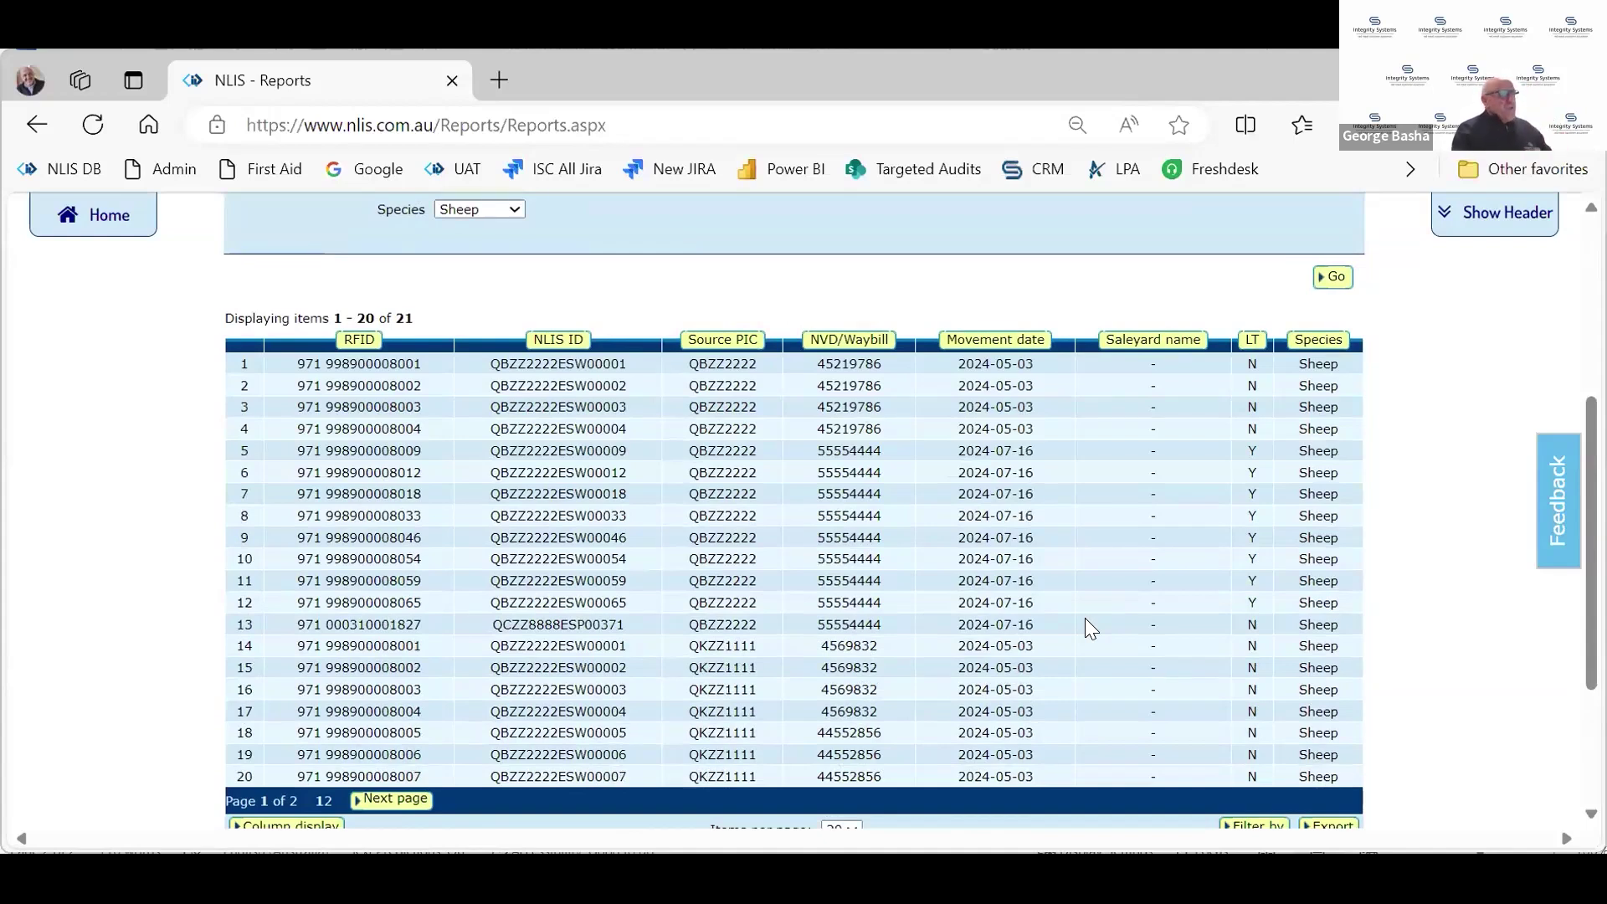
scroll(938, 644, "up", 5)
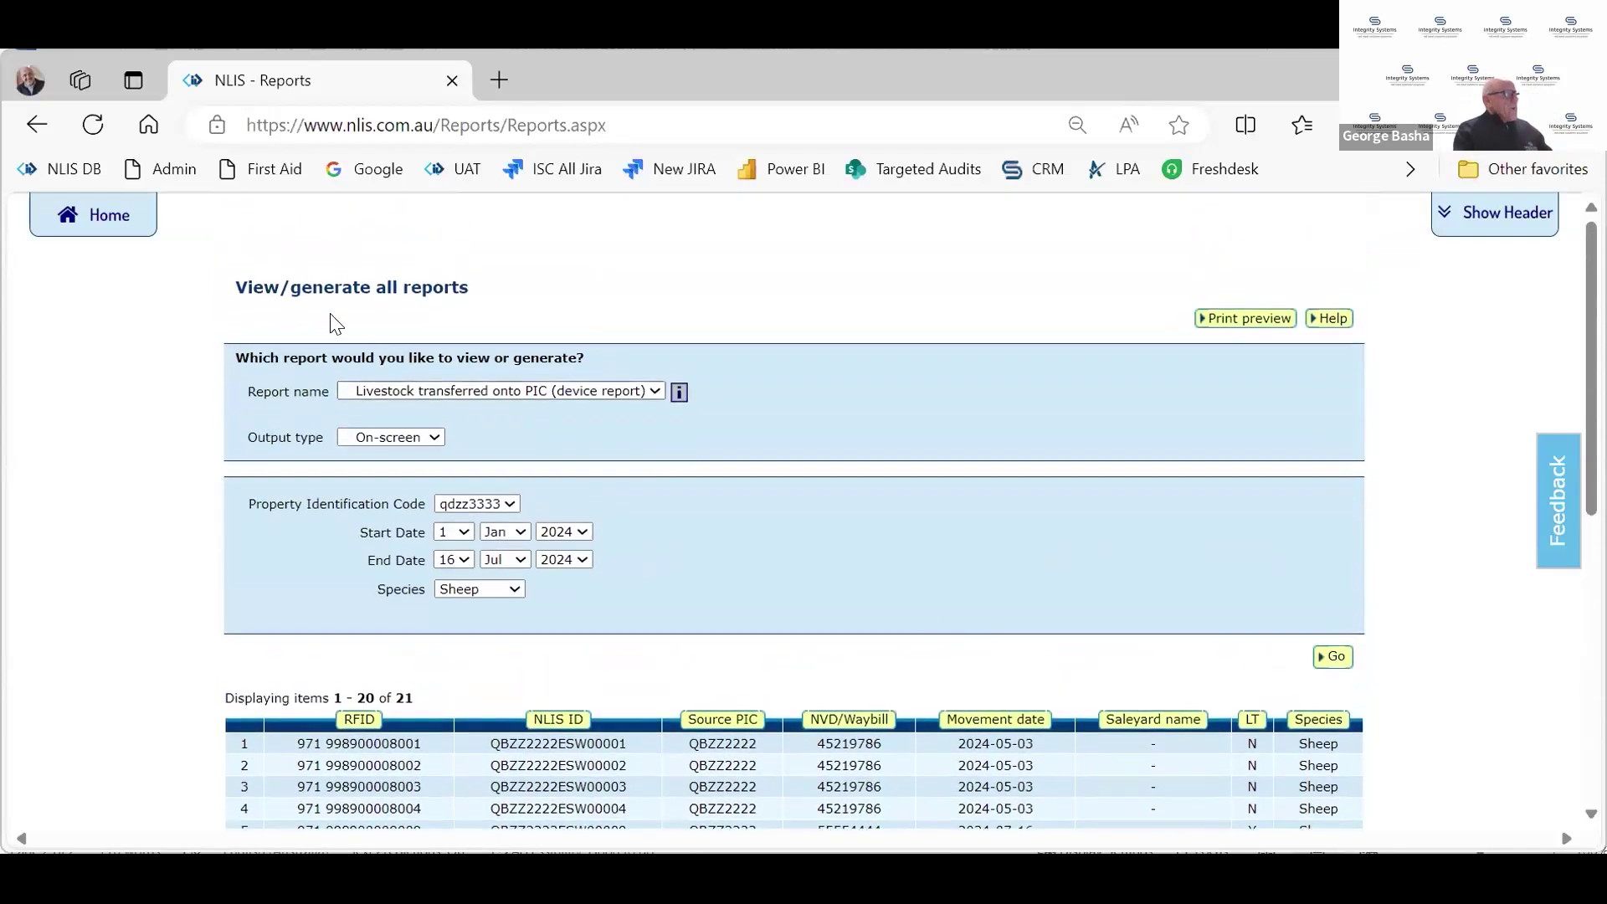
On the producer home page, switch the livestock type to Goat (individual)
left_click(102, 216)
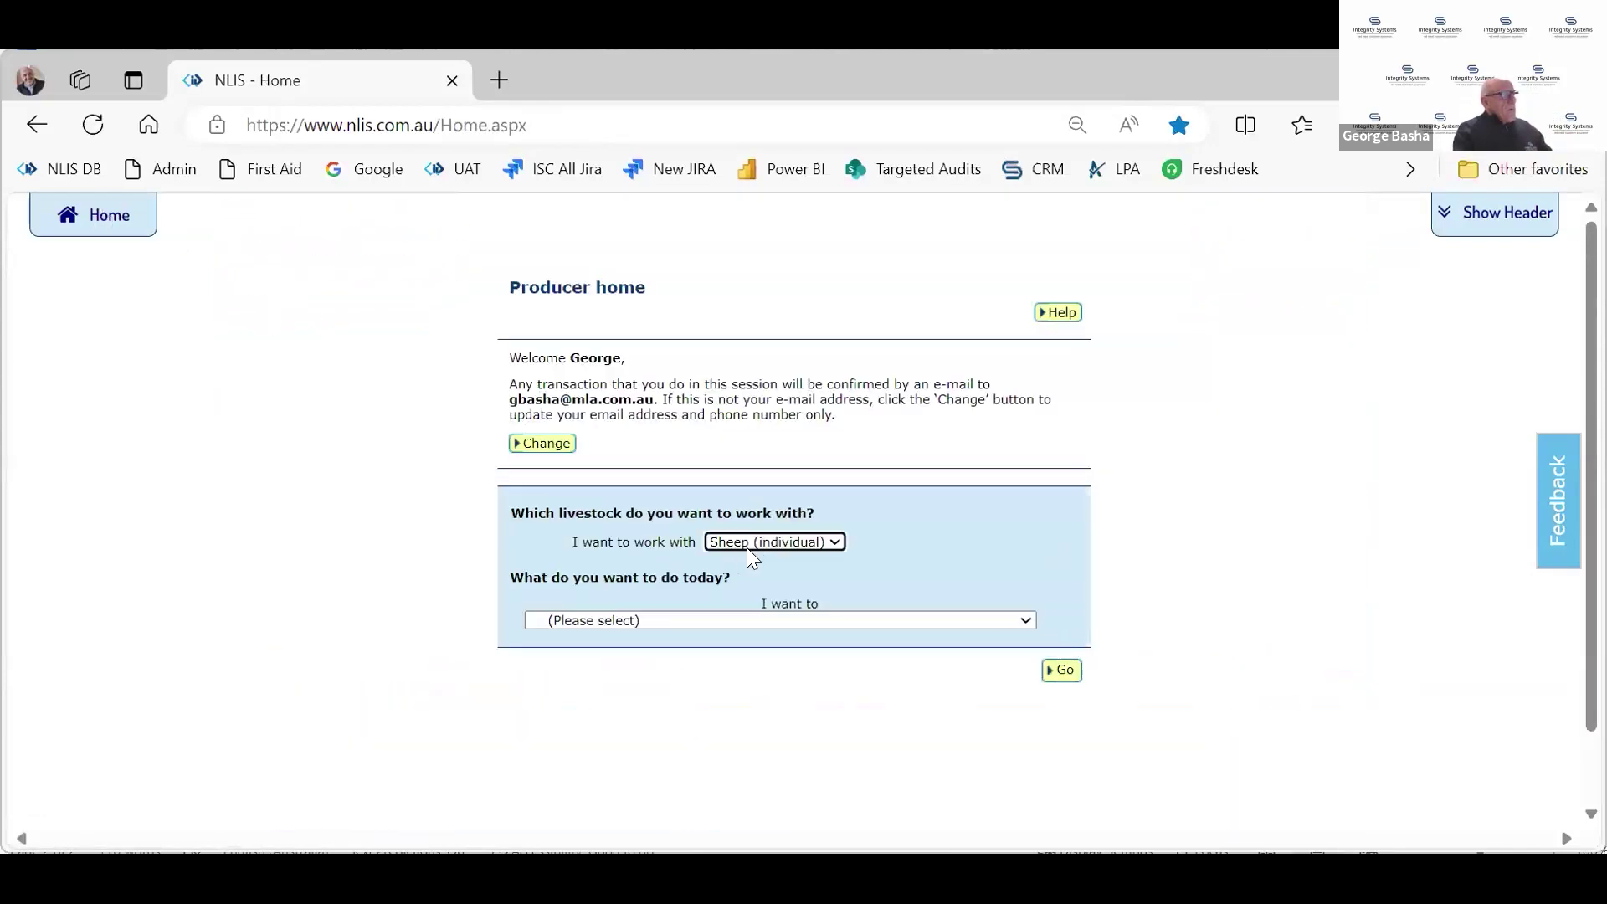
left_click(754, 542)
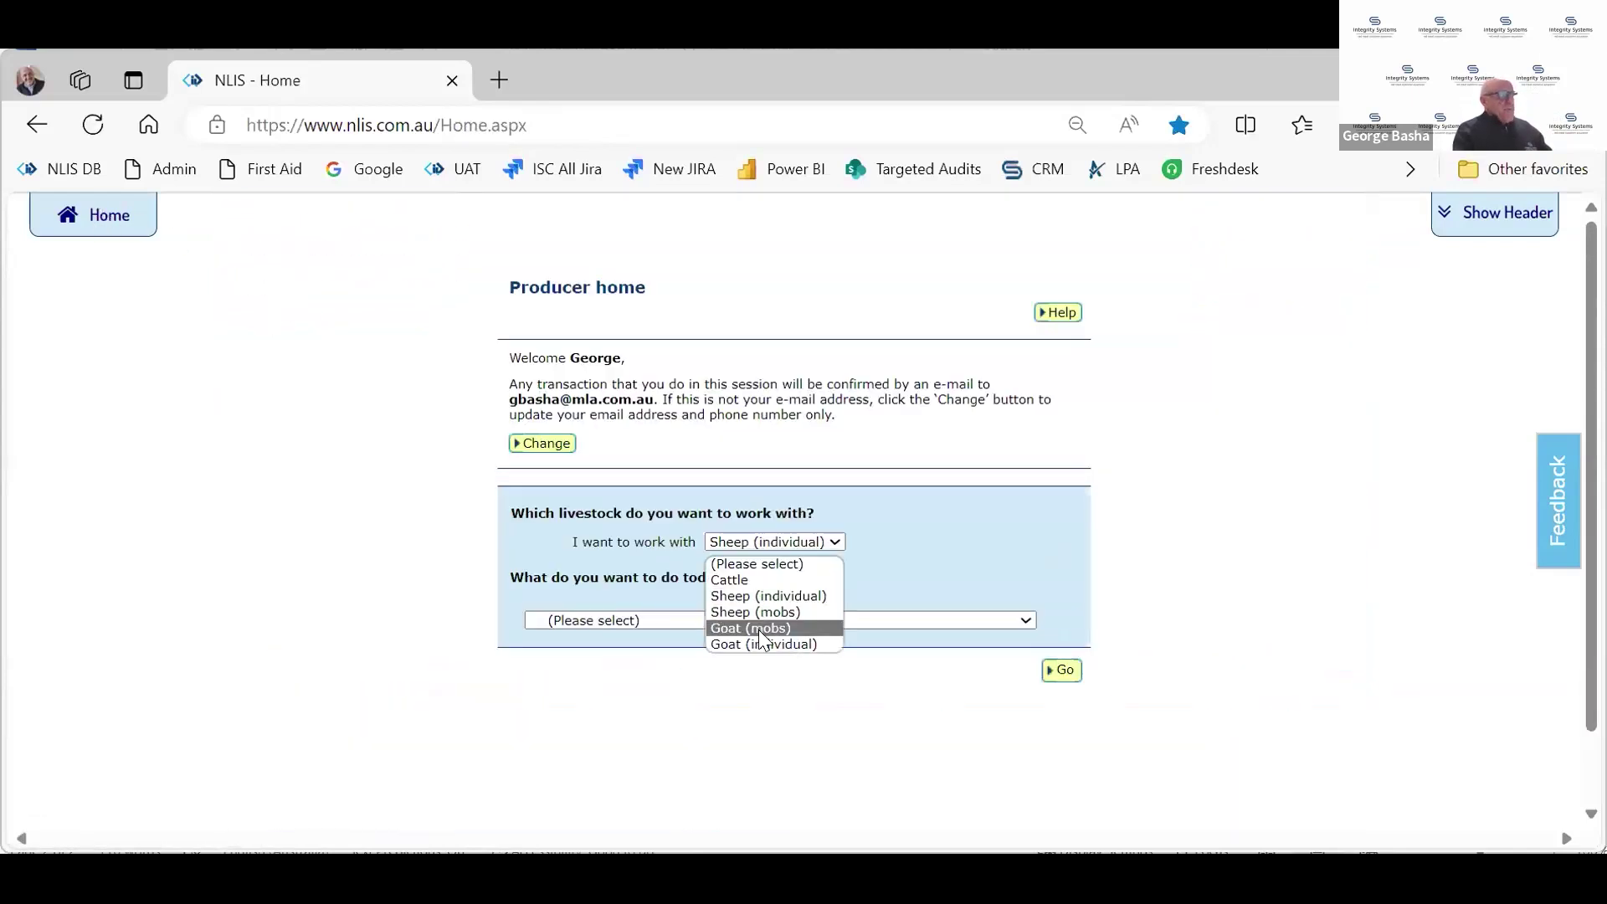
left_click(759, 643)
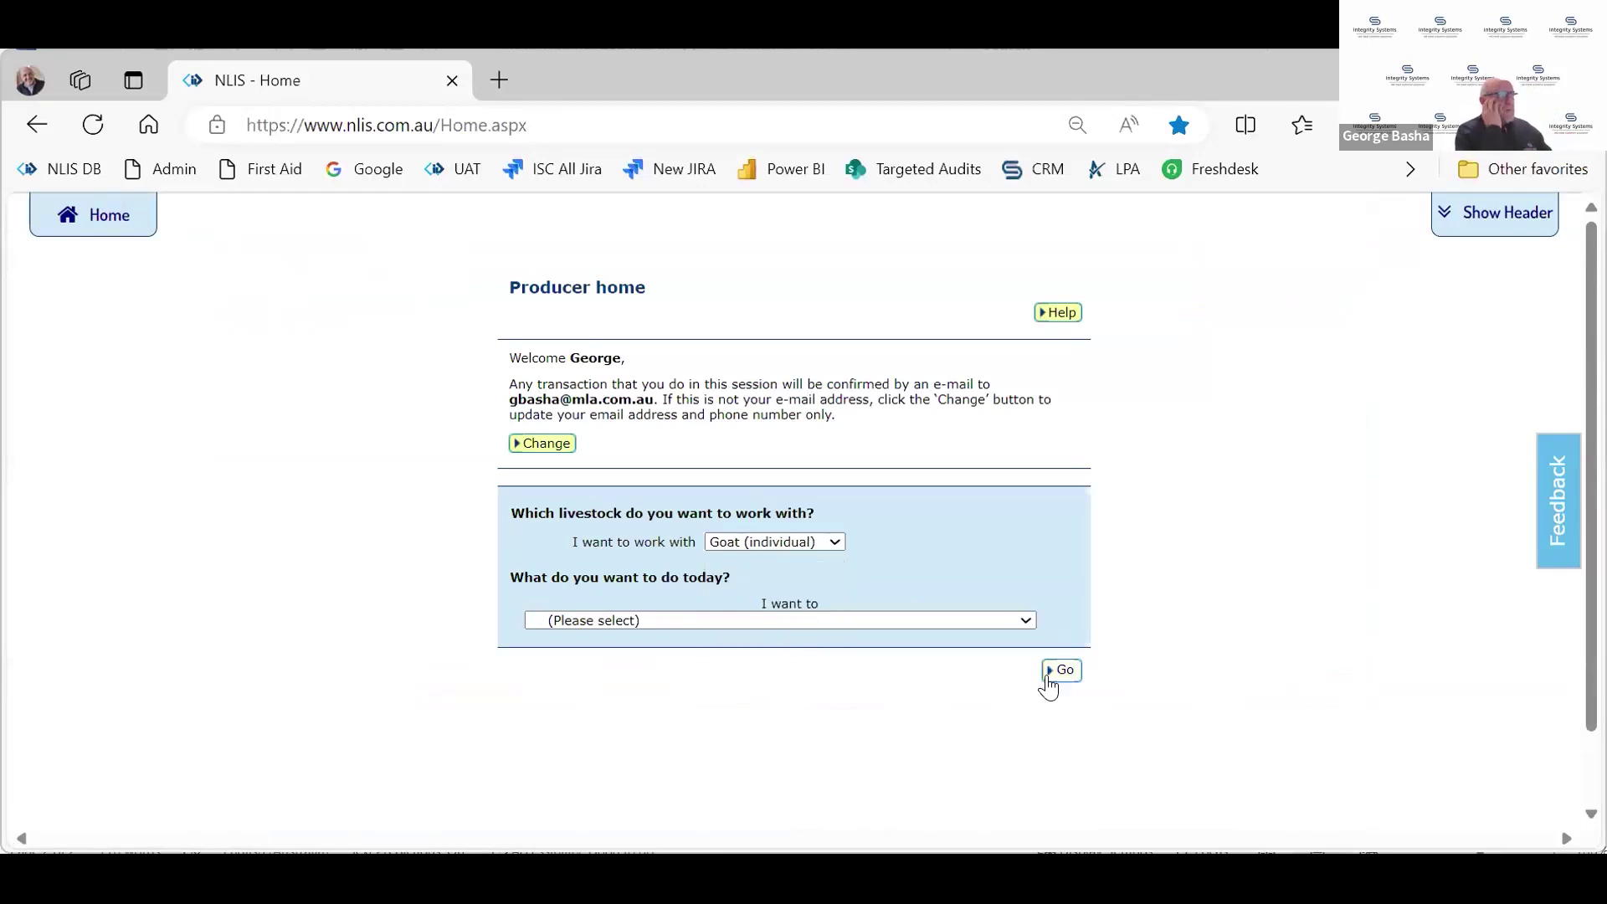
left_click(1063, 671)
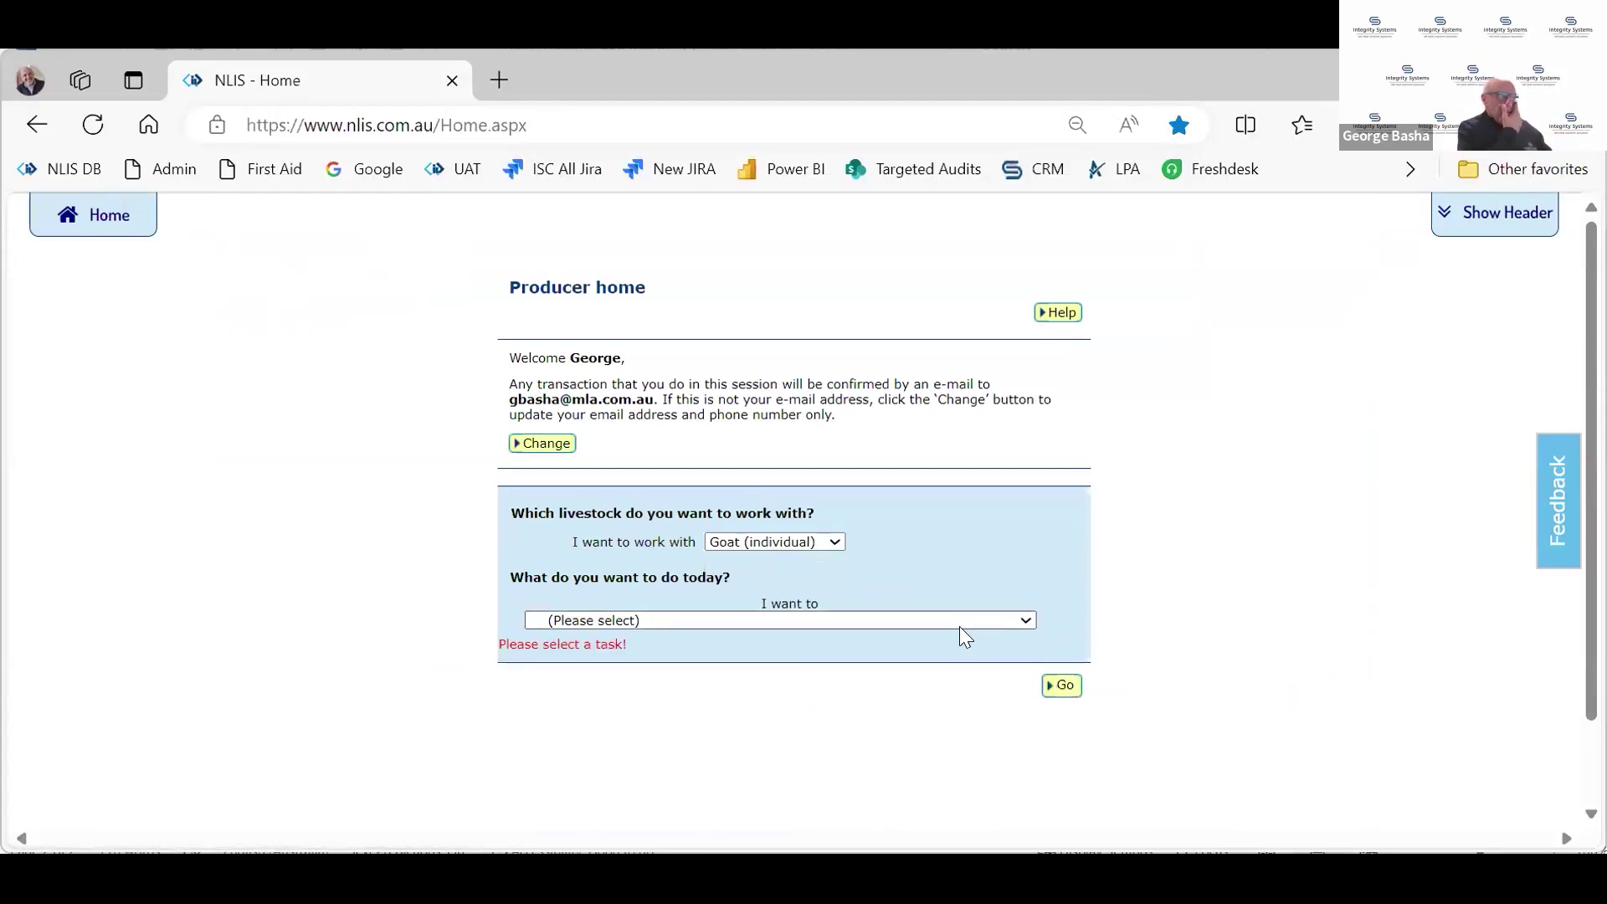
Choose Livestock moved onto my property with manual entry, then return to the home page
left_click(959, 627)
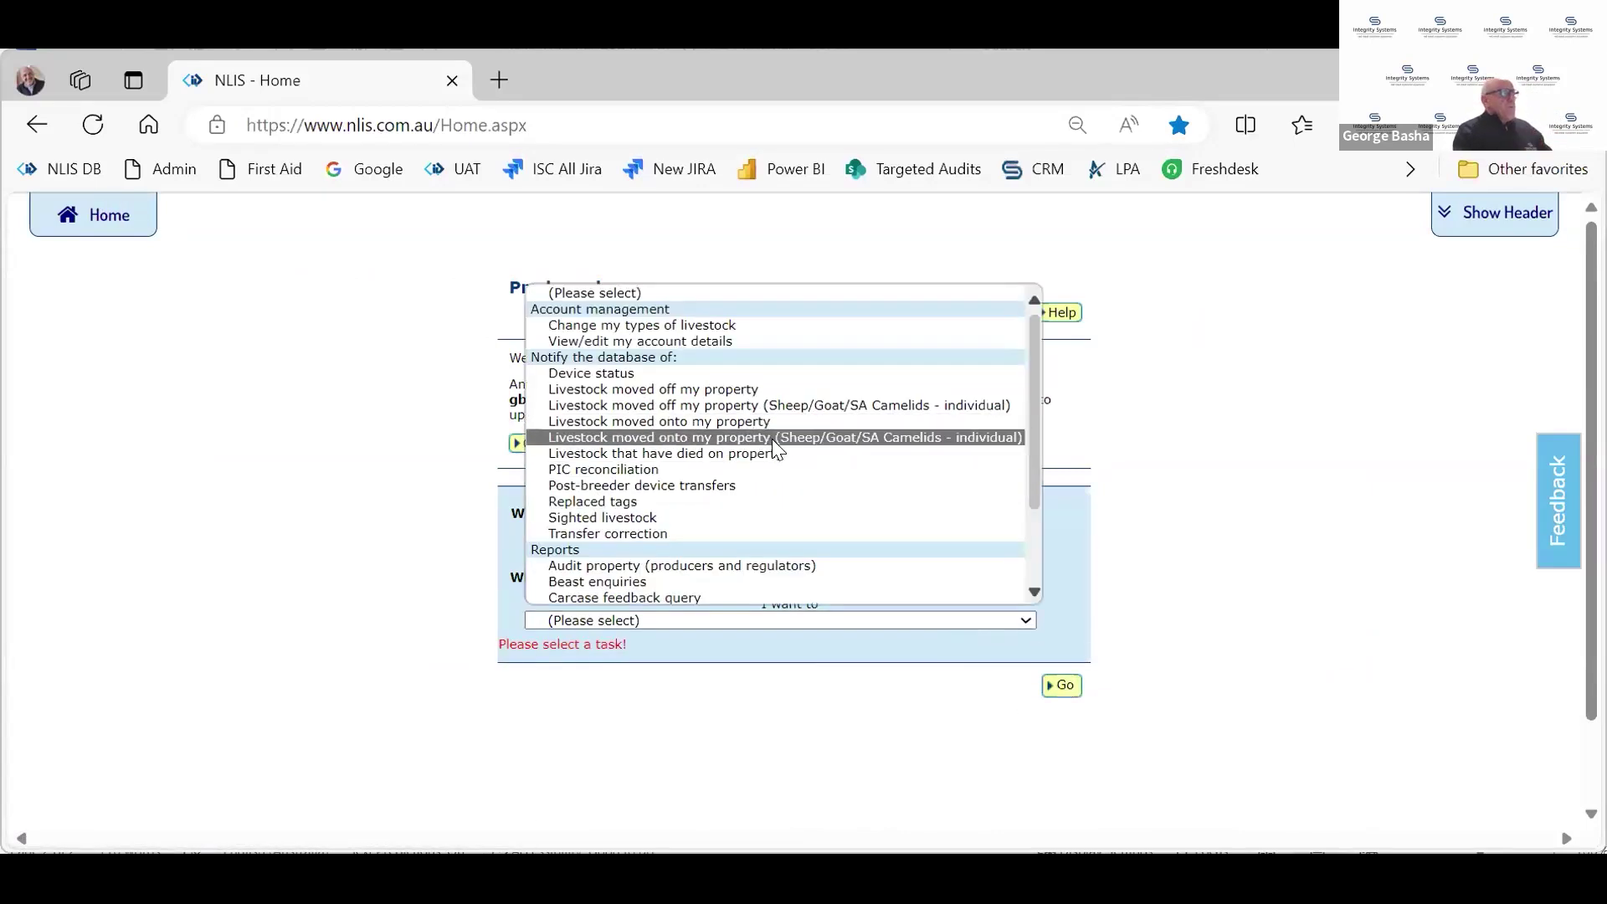
left_click(772, 439)
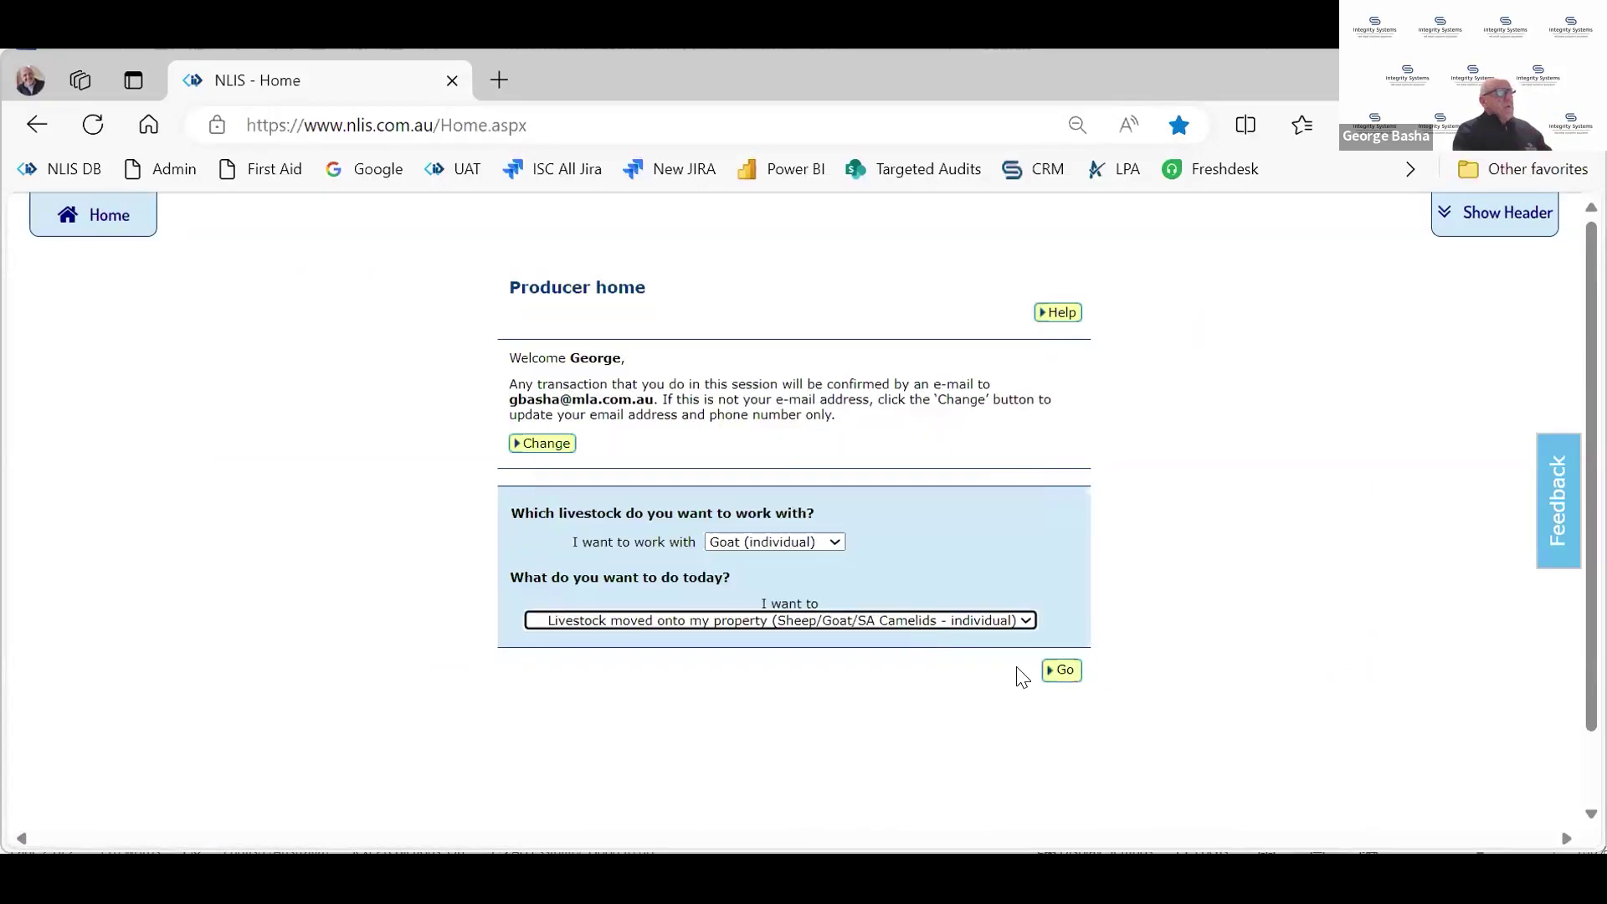
left_click(1063, 672)
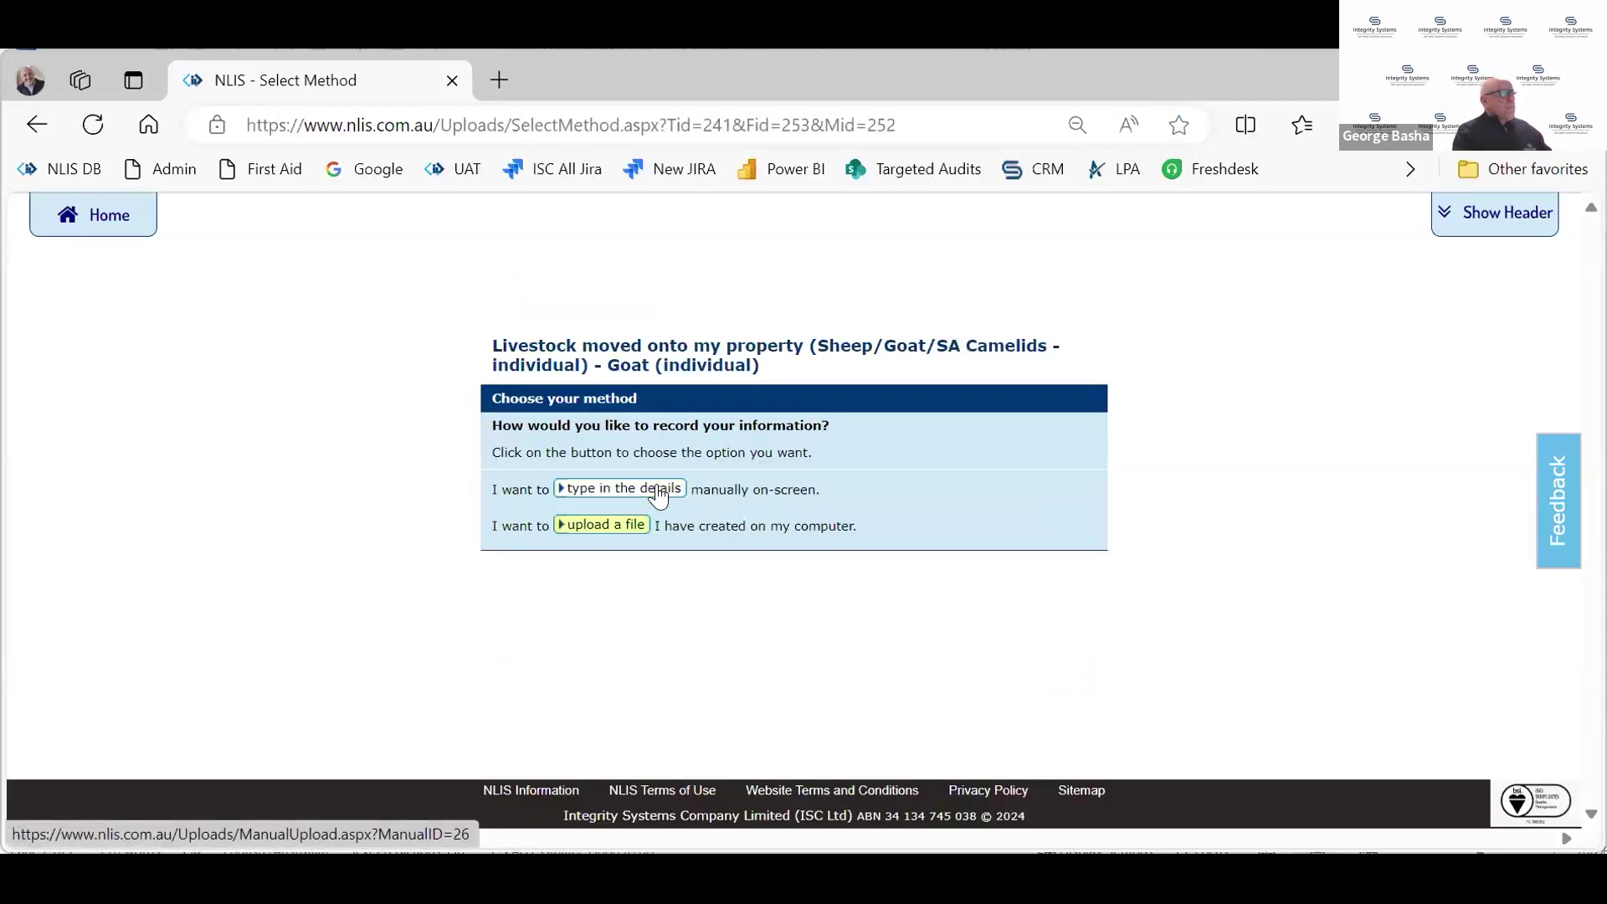
left_click(659, 490)
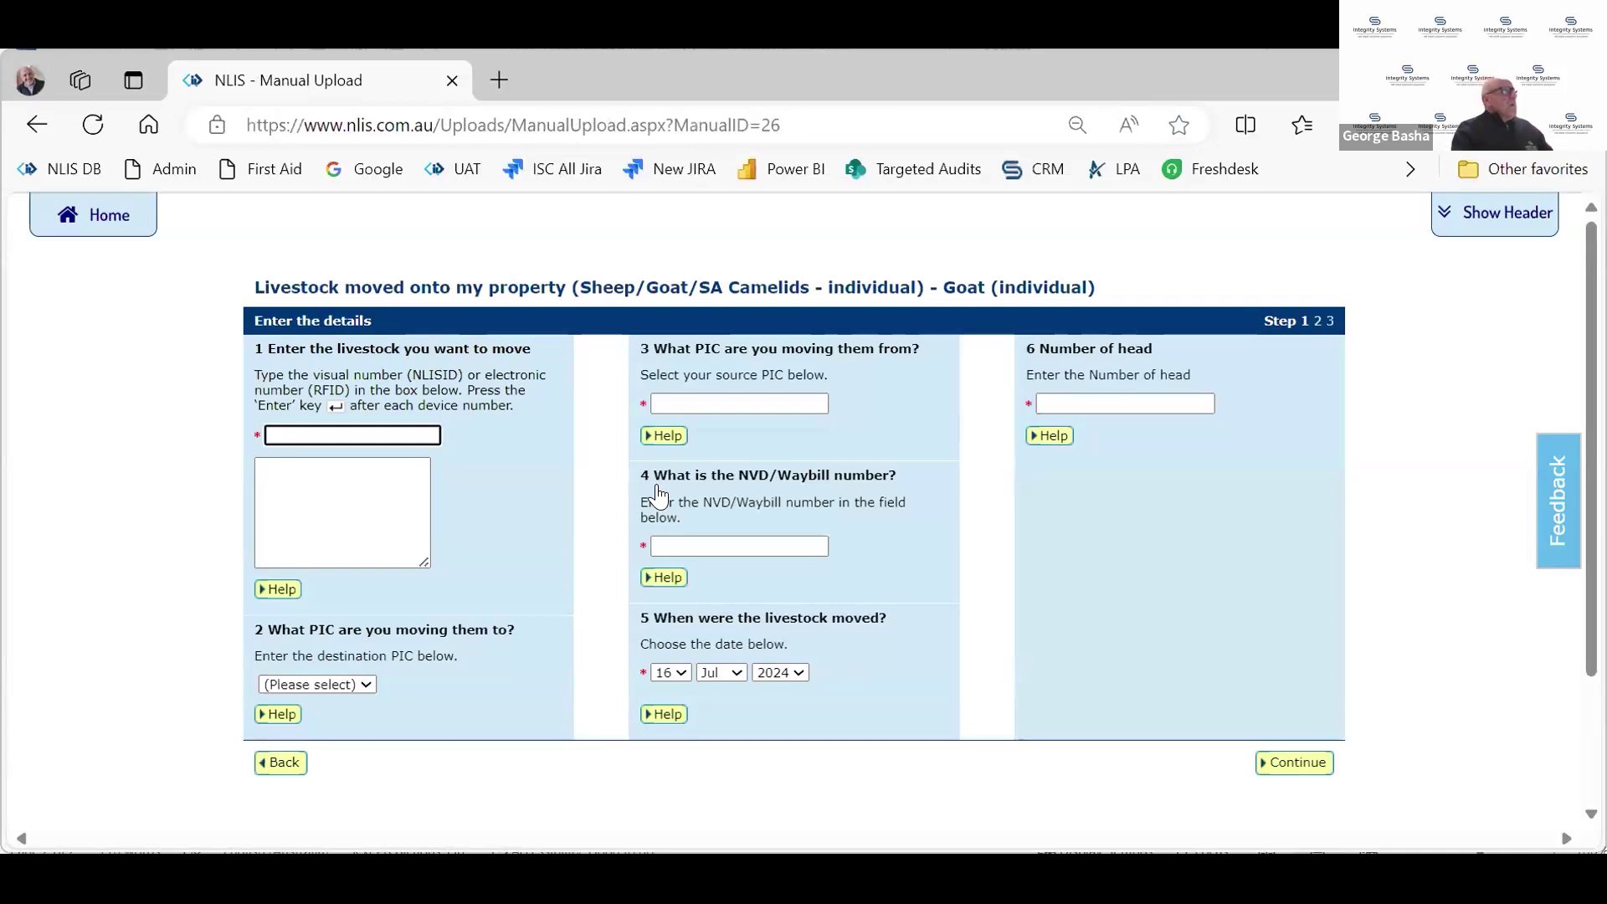
left_click(114, 222)
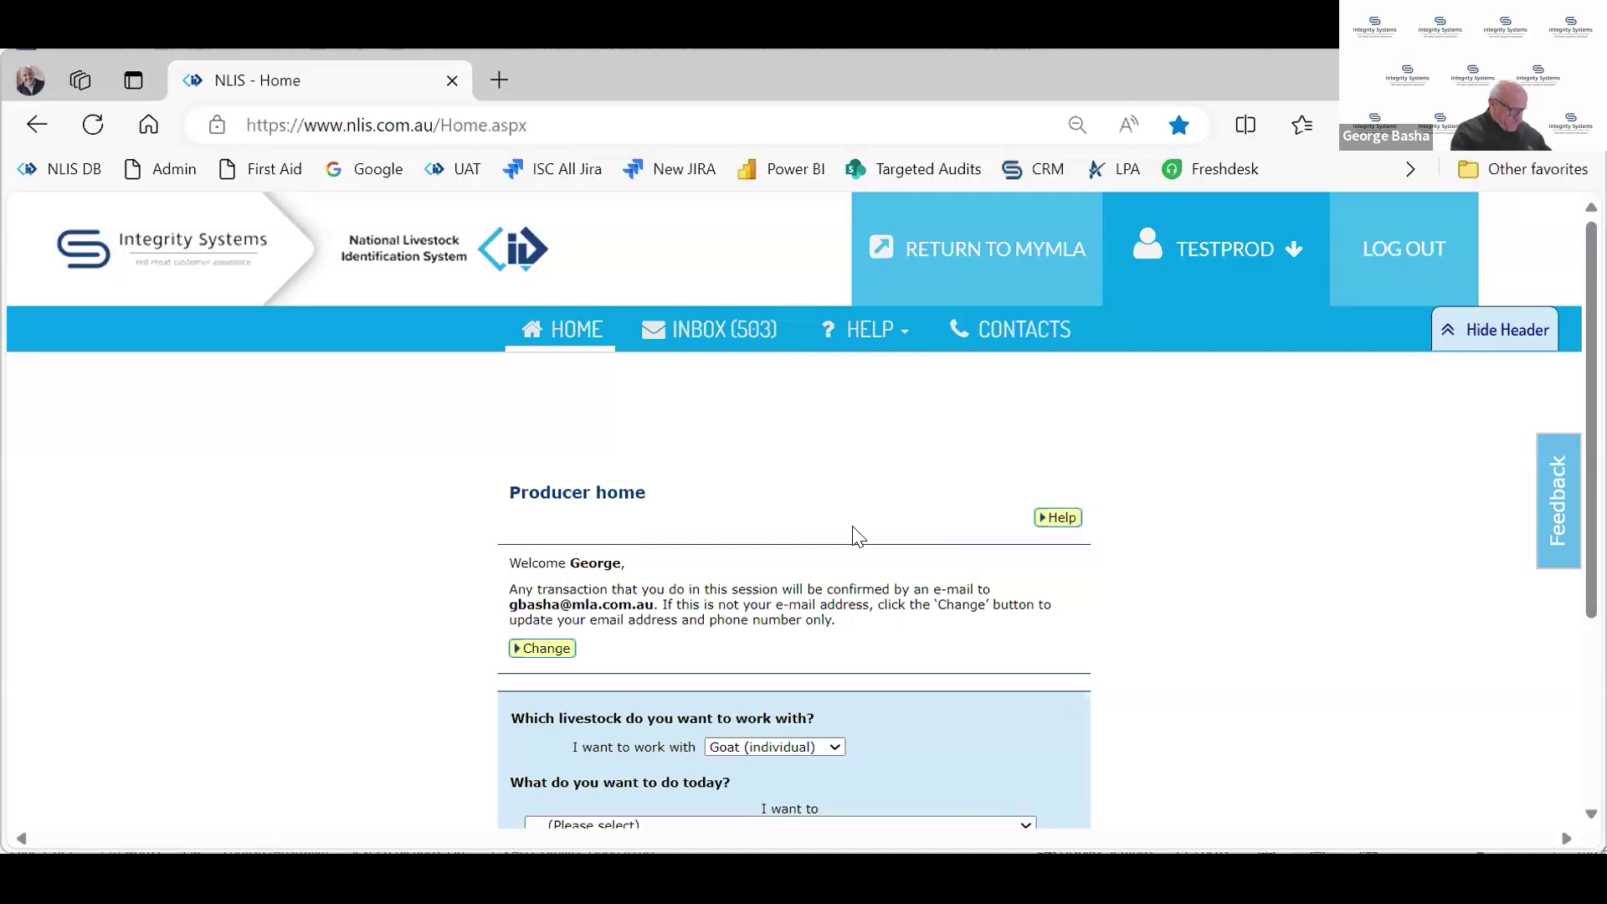
Switch livestock back to Sheep (individual) and go to View/generate all reports
scroll(834, 653, "down", 3)
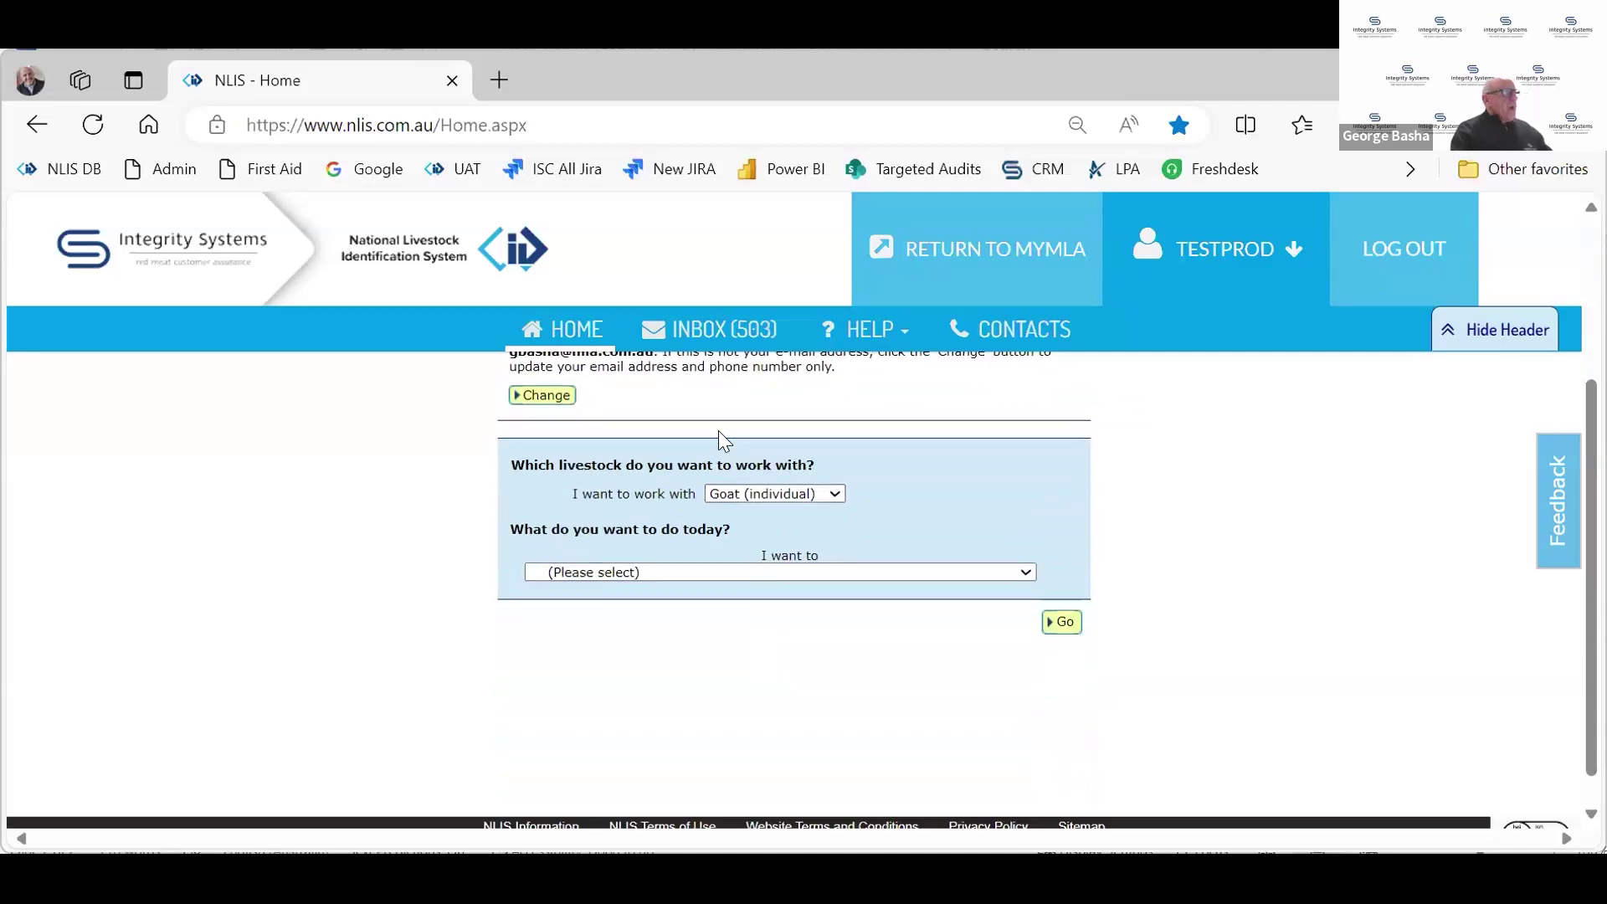
left_click(736, 499)
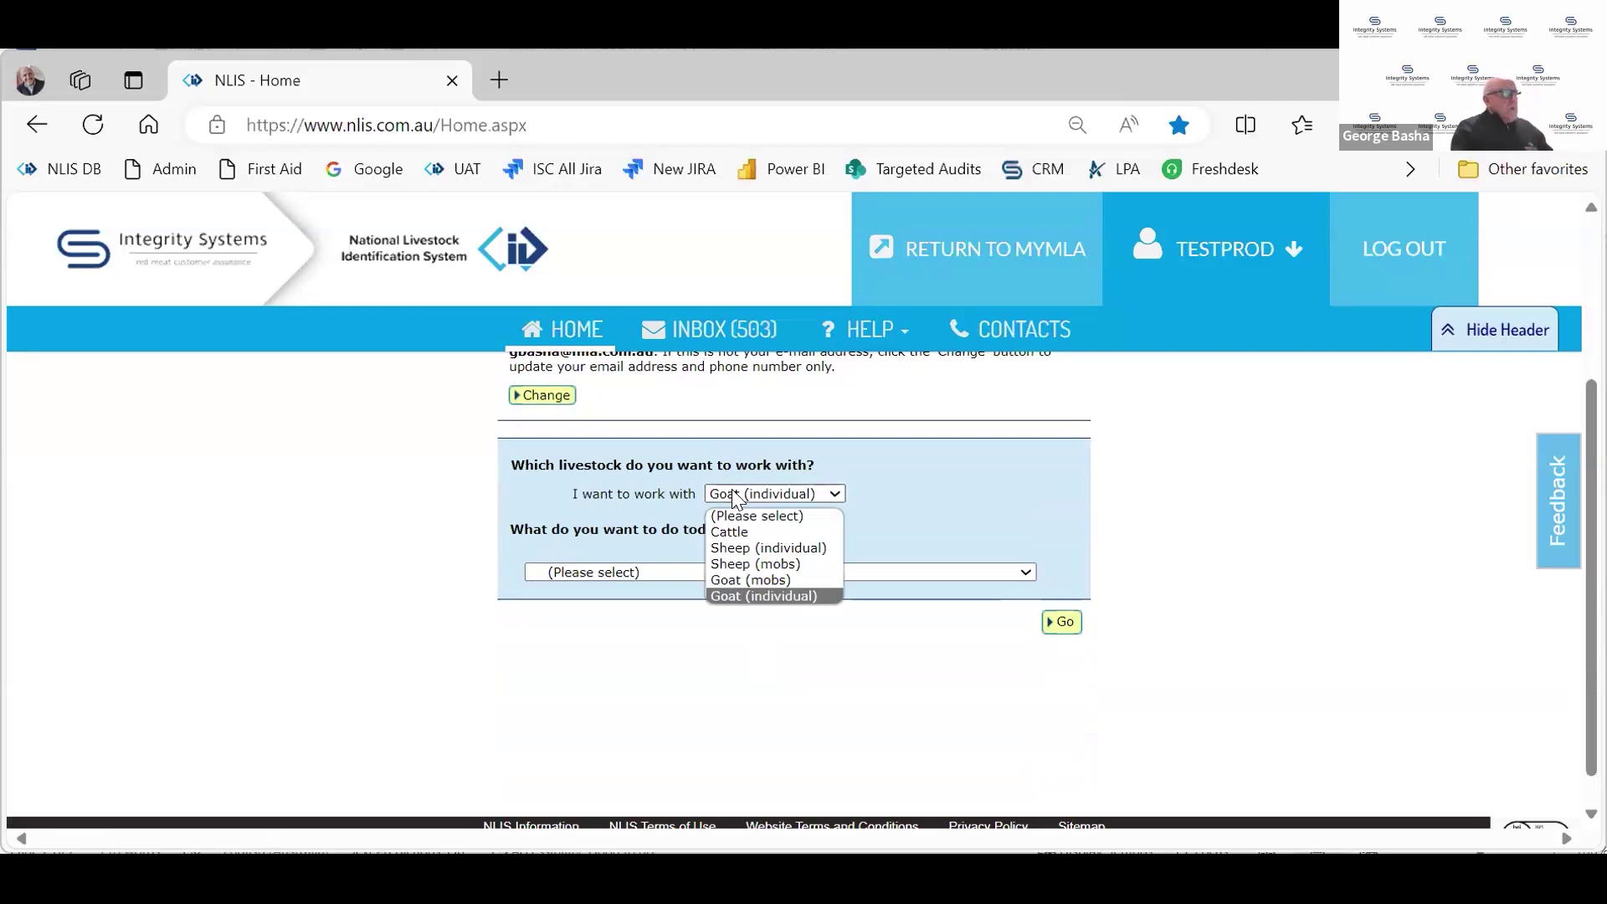
left_click(790, 547)
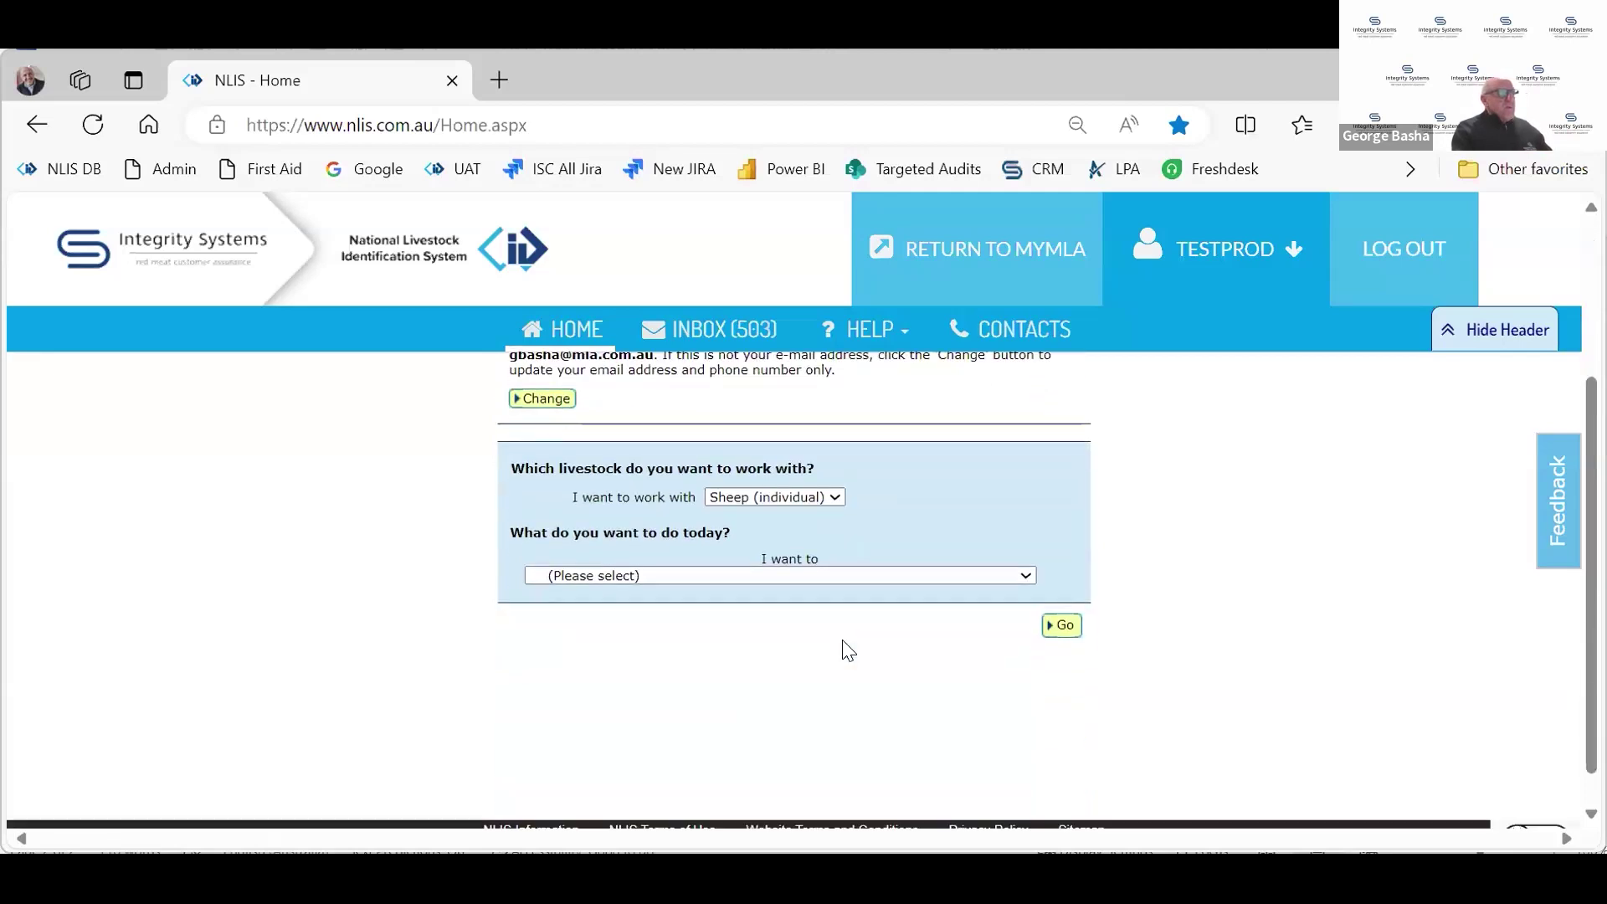
left_click(827, 572)
scroll(810, 506, "down", 3)
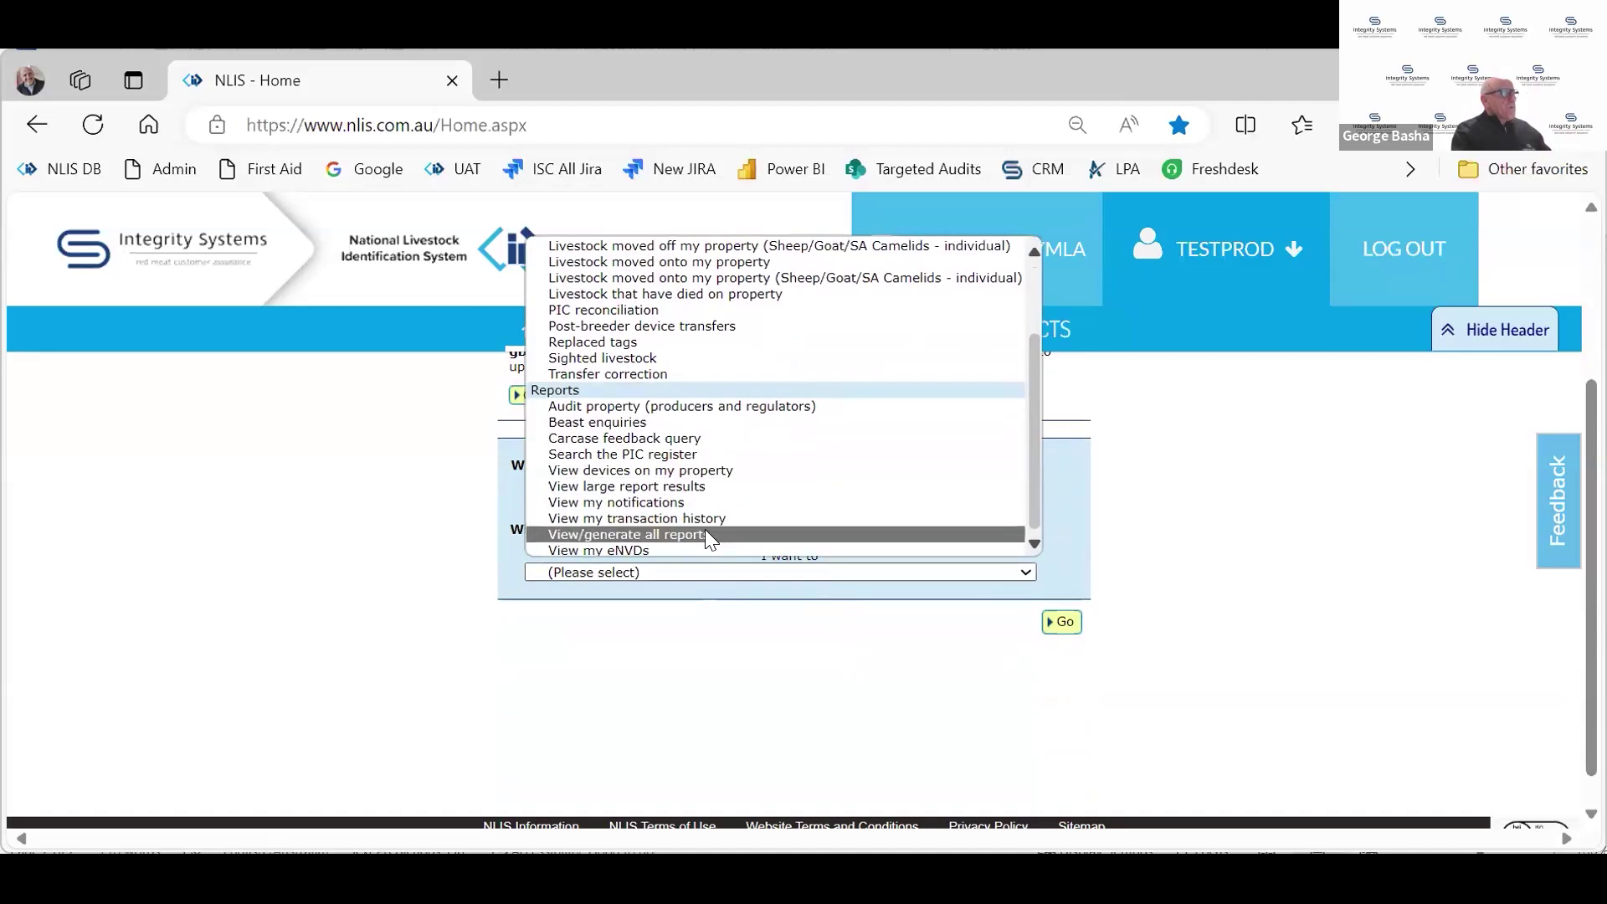
key("Return")
left_click(1062, 621)
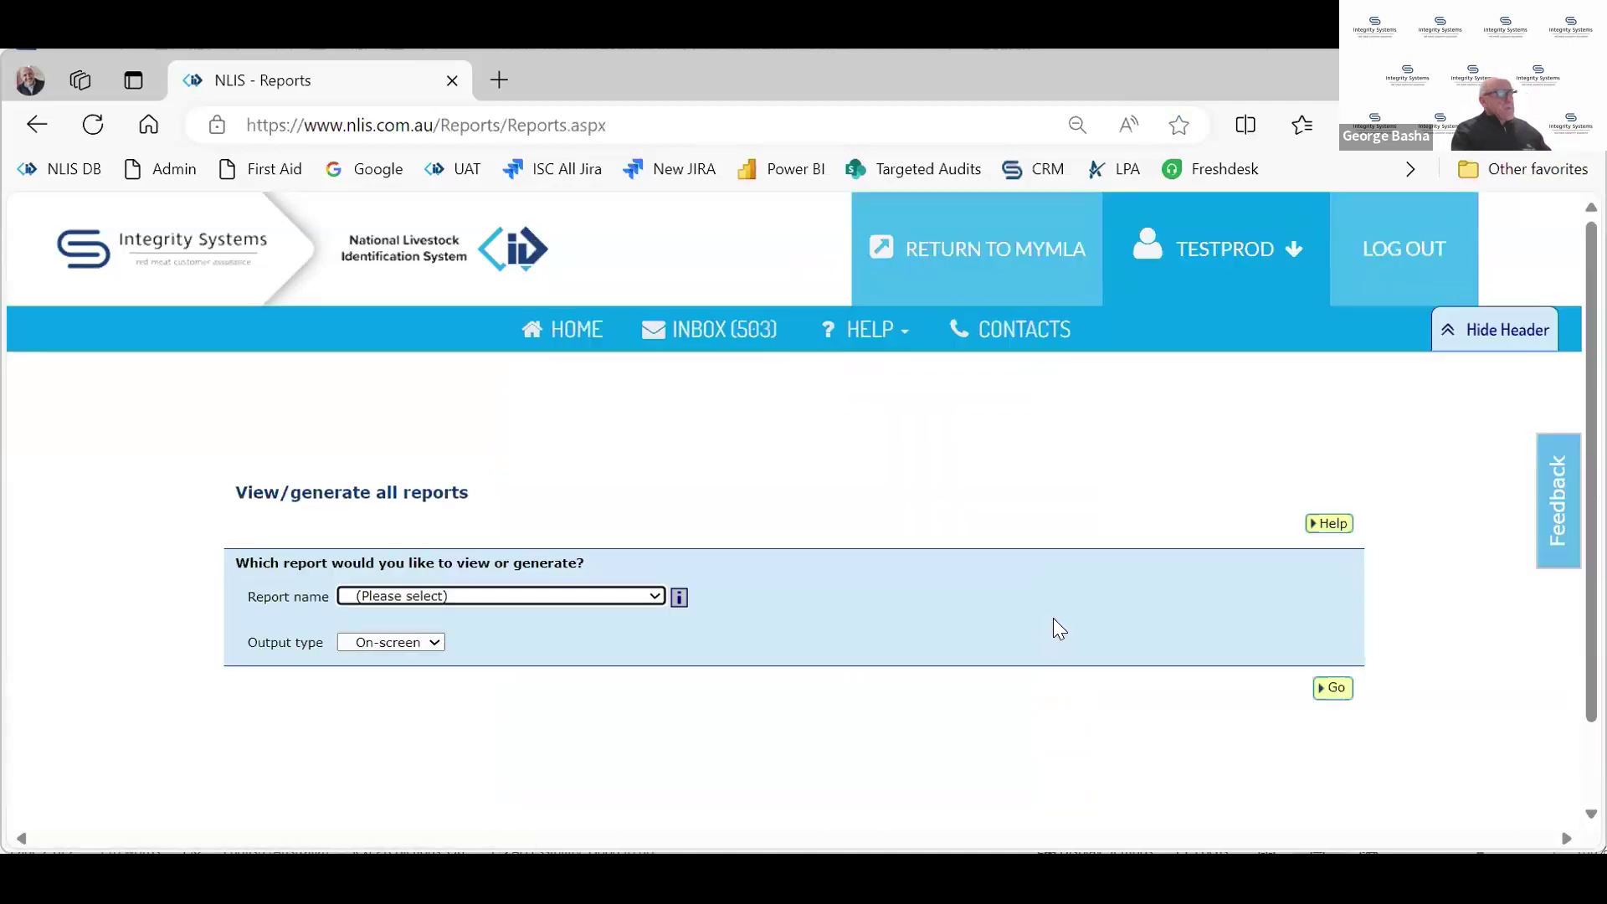
Generate the Livestock transferred onto PIC (device report) for qdzz3333 and review the nine devices
left_click(623, 594)
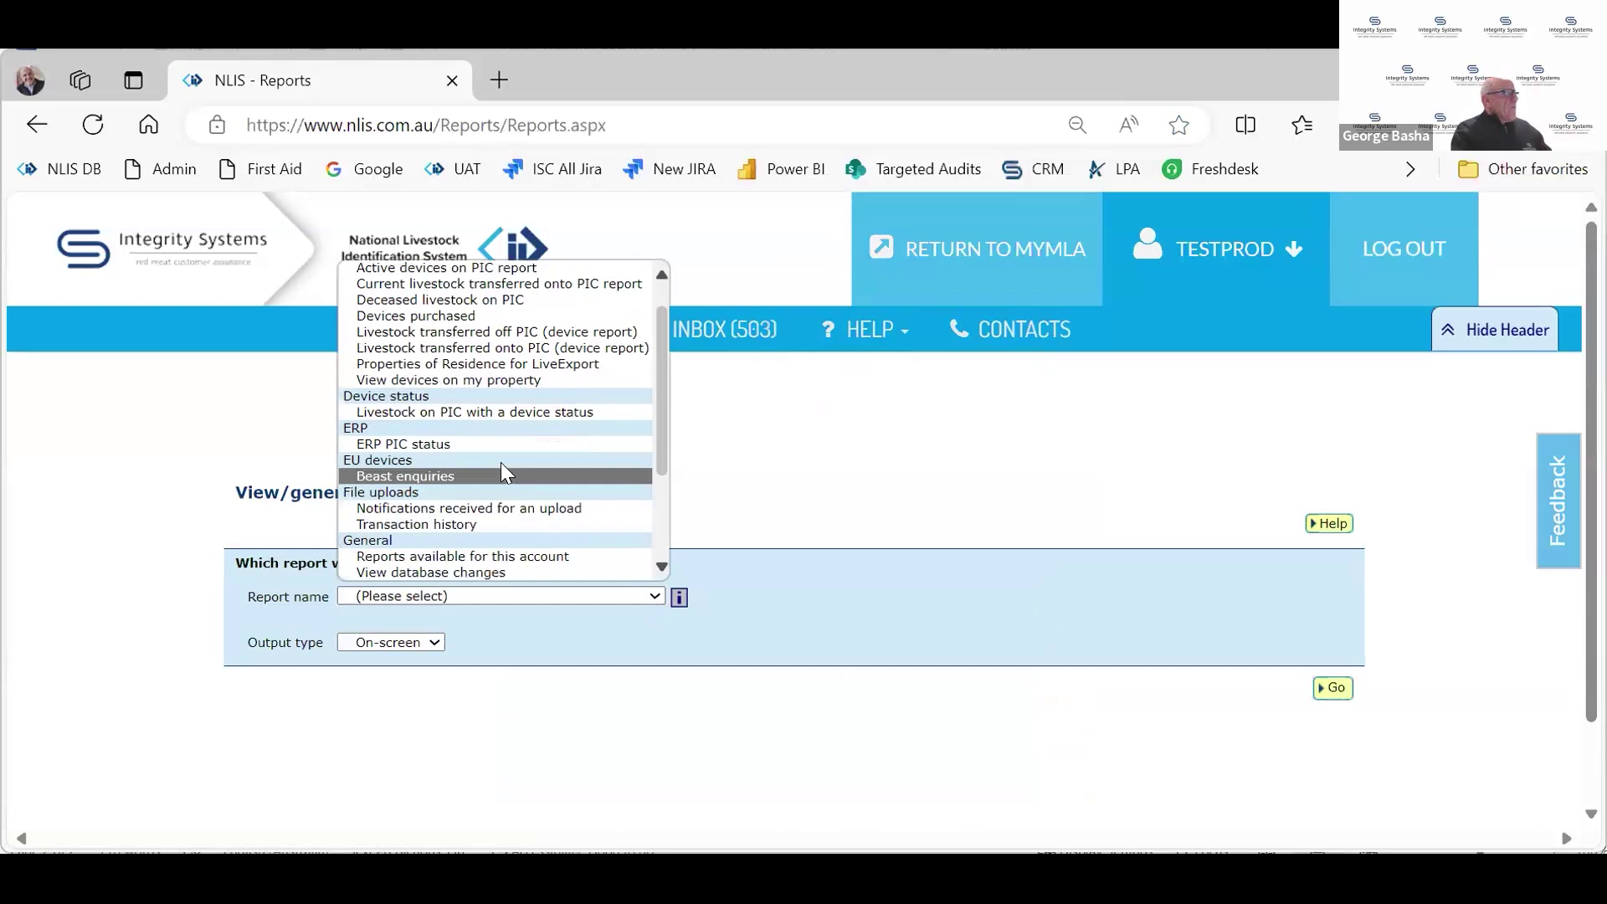
left_click(443, 356)
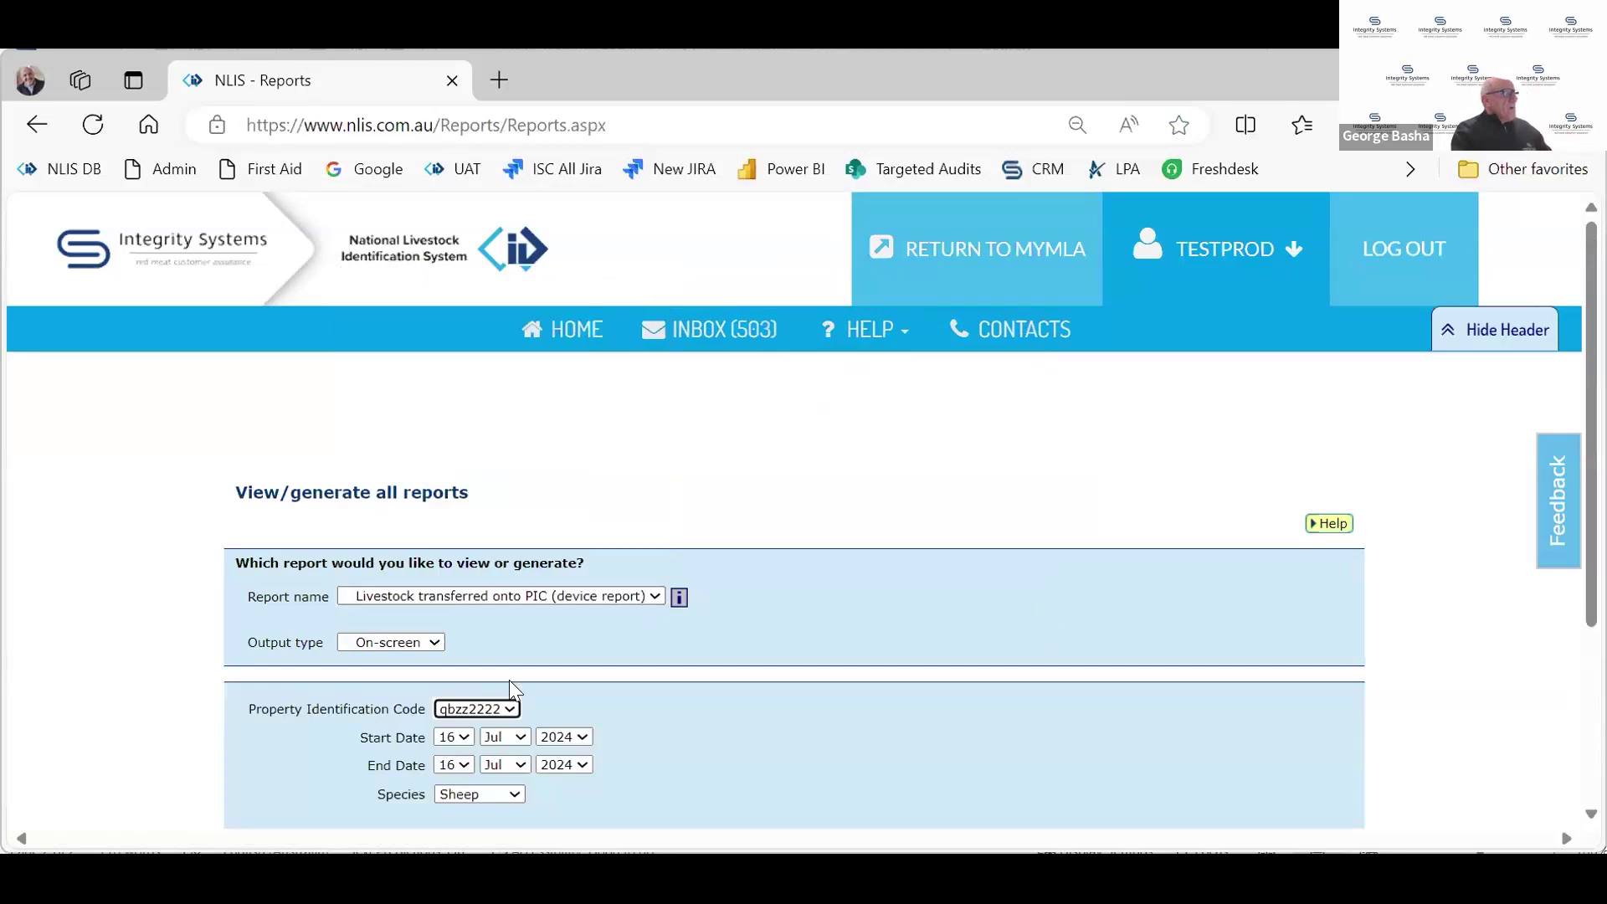
left_click(500, 712)
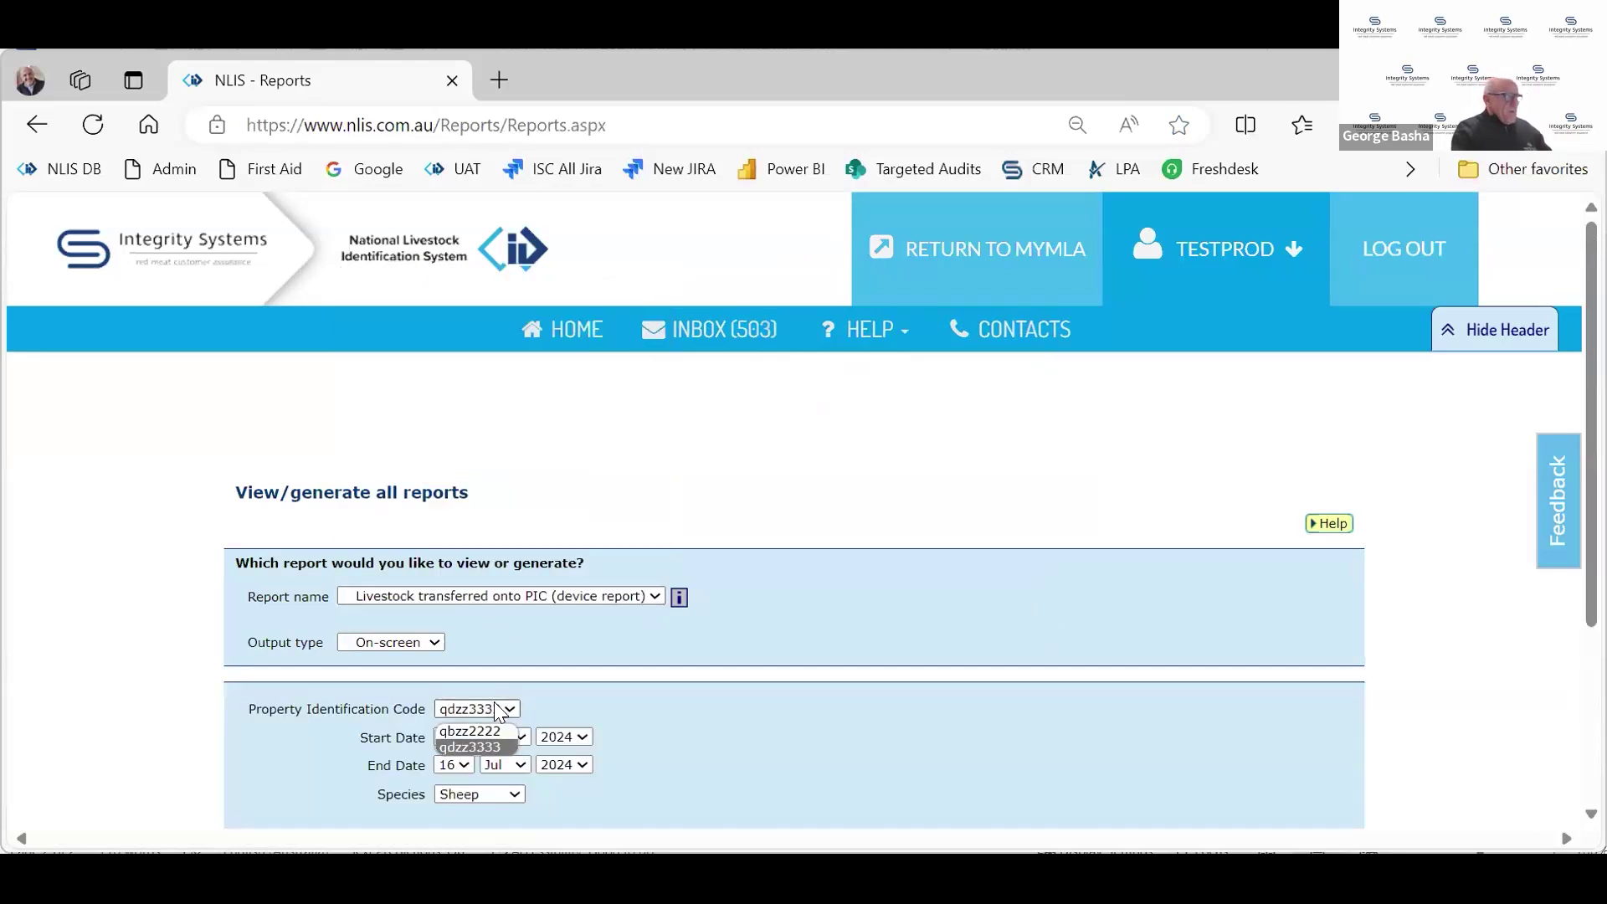
left_click(469, 741)
scroll(921, 658, "down", 3)
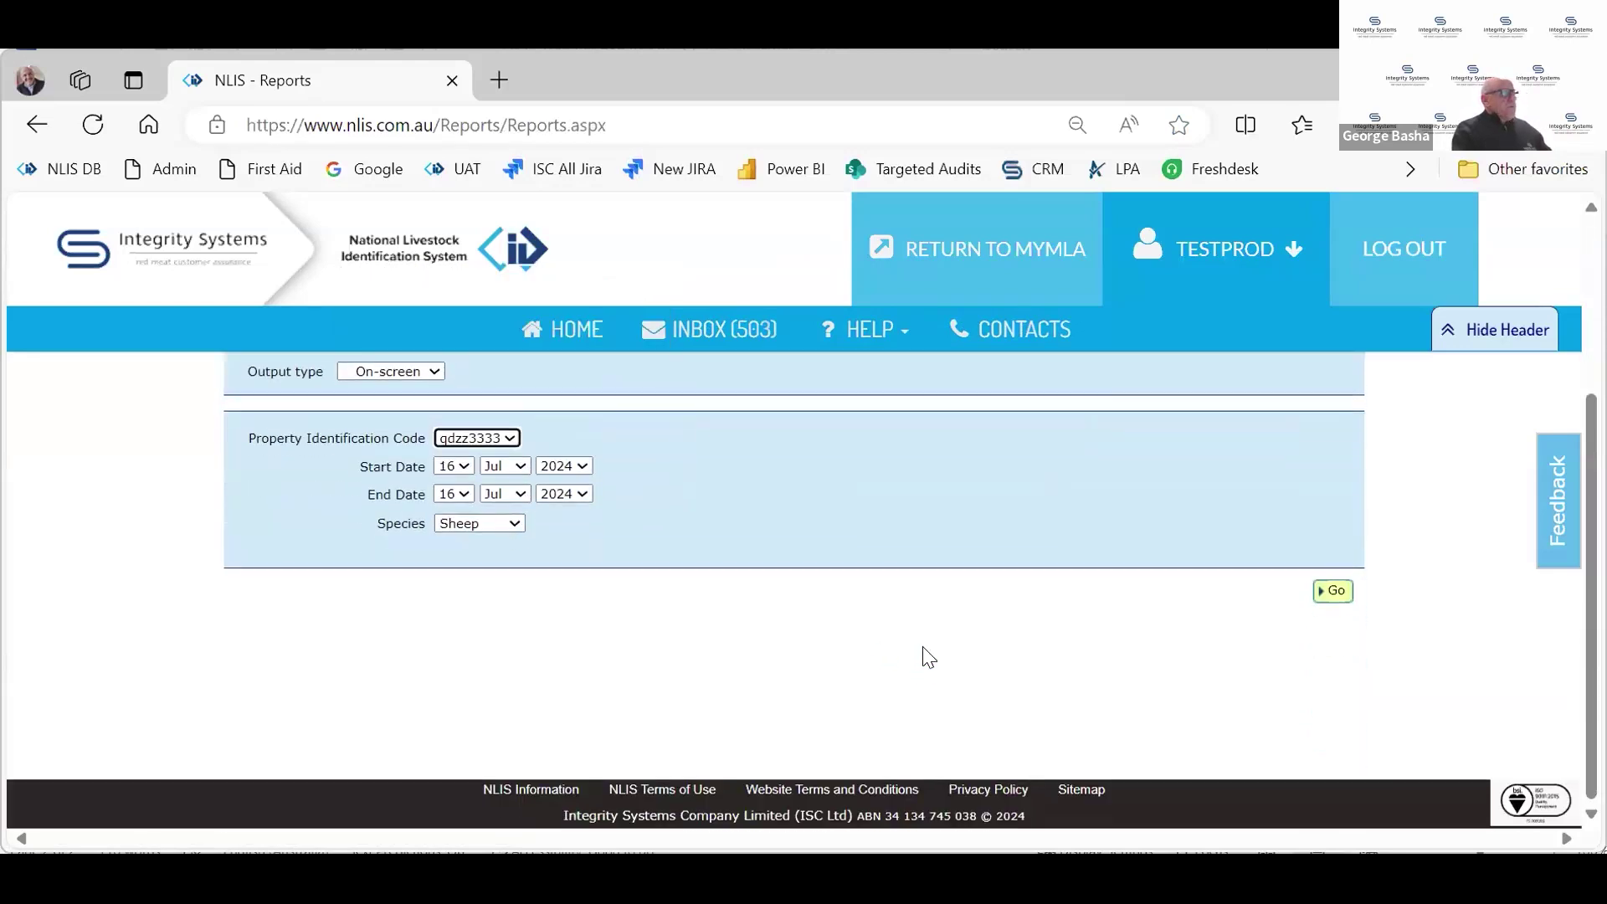
left_click(1331, 591)
scroll(1105, 626, "down", 5)
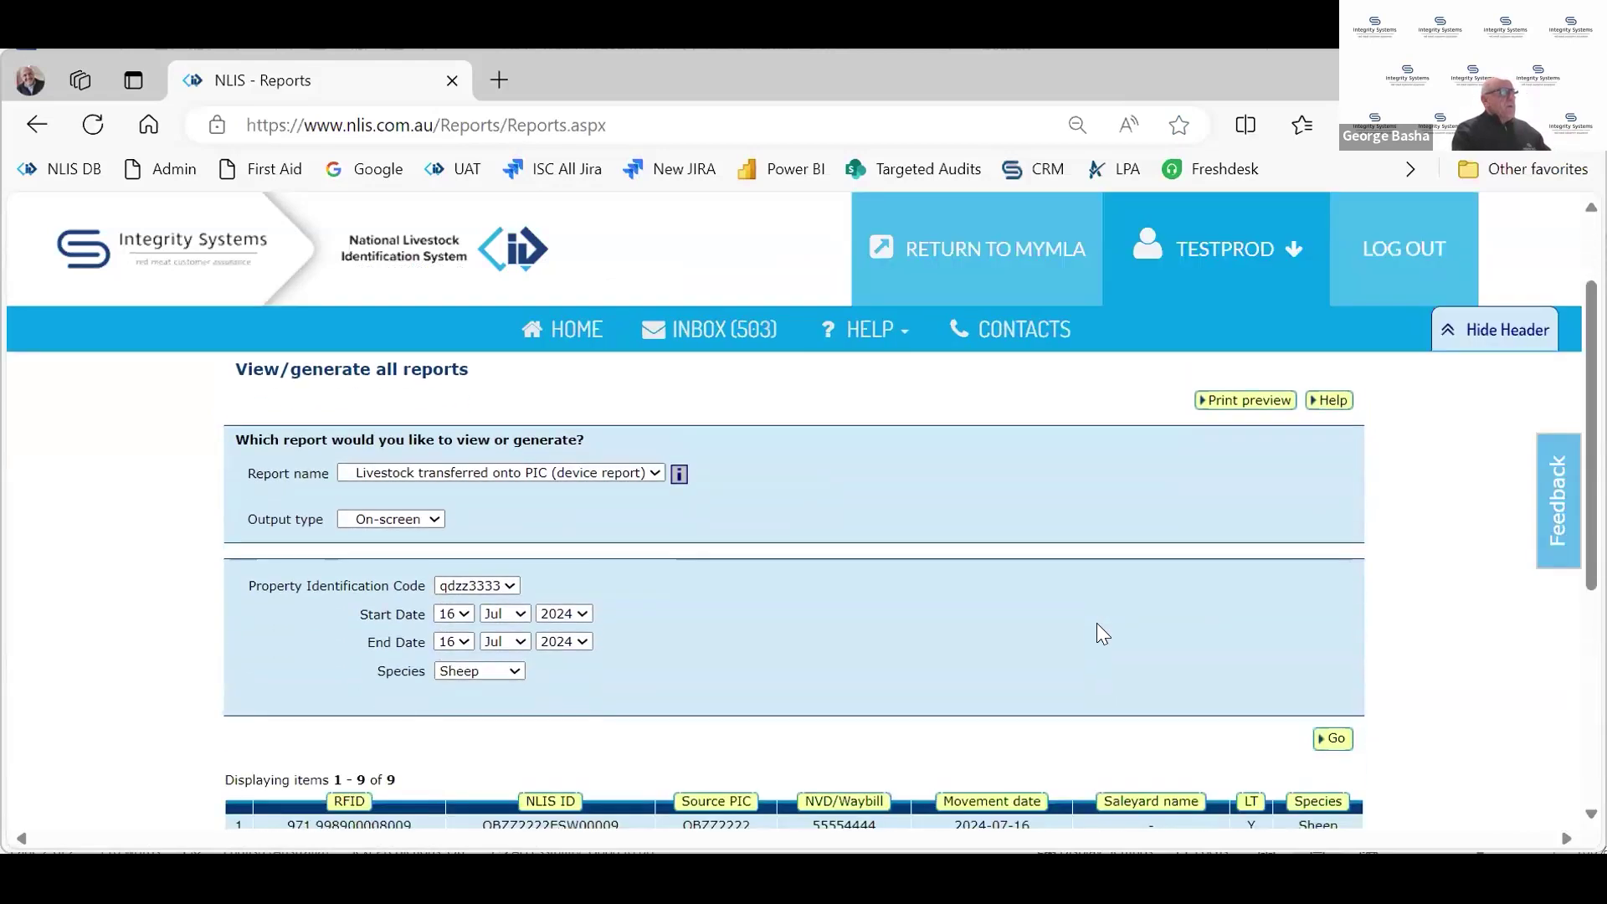
scroll(1102, 634, "up", 1)
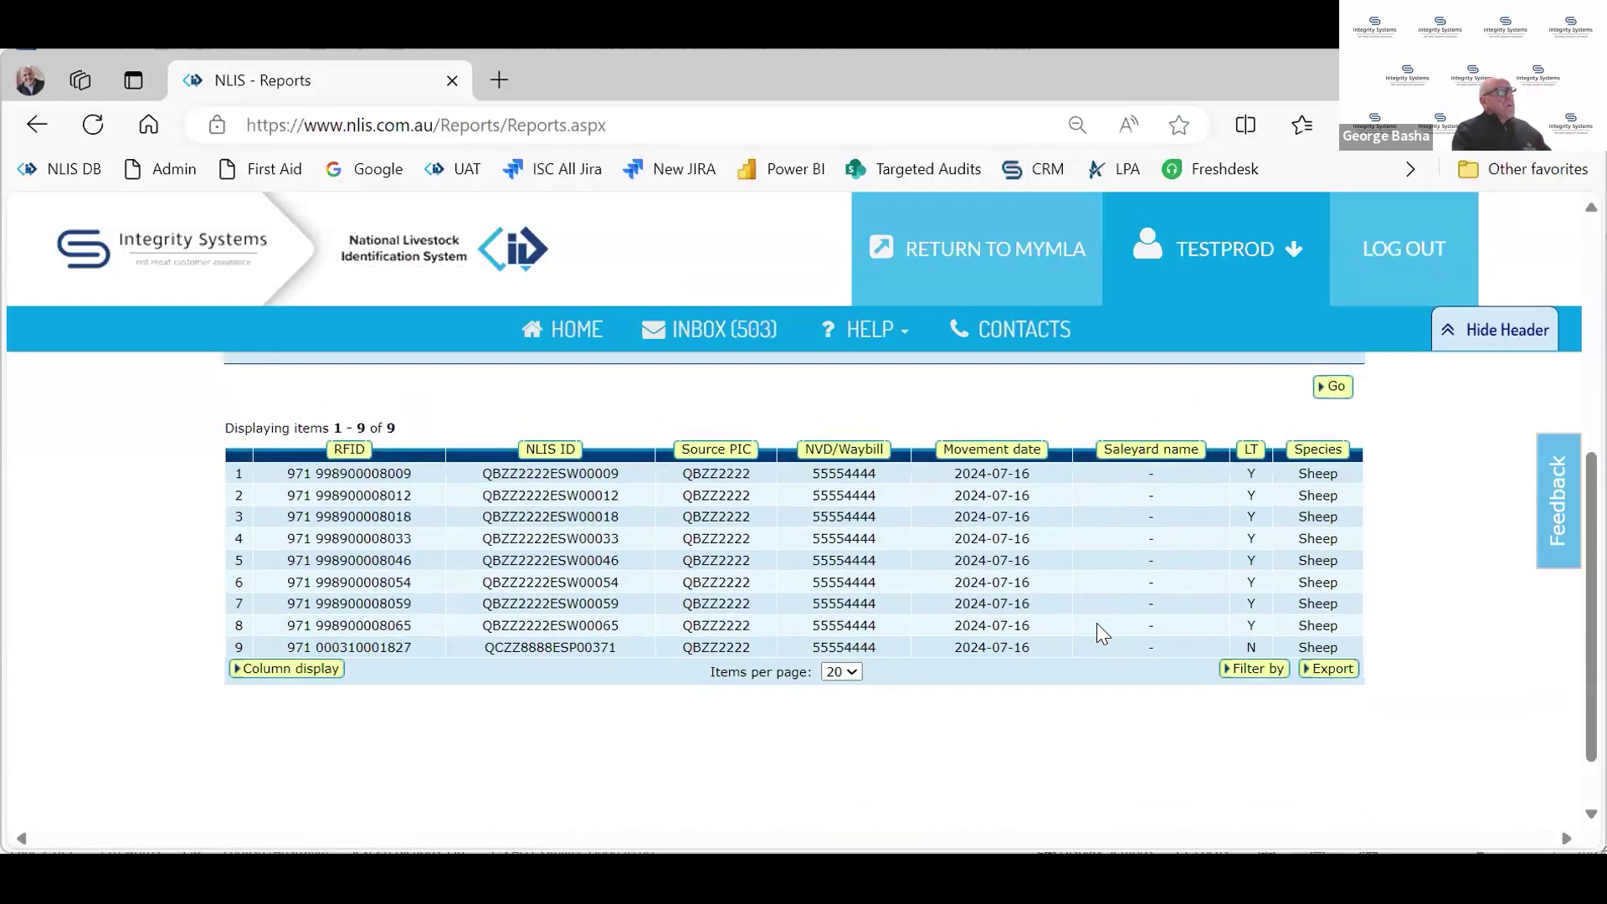
scroll(1098, 625, "up", 2)
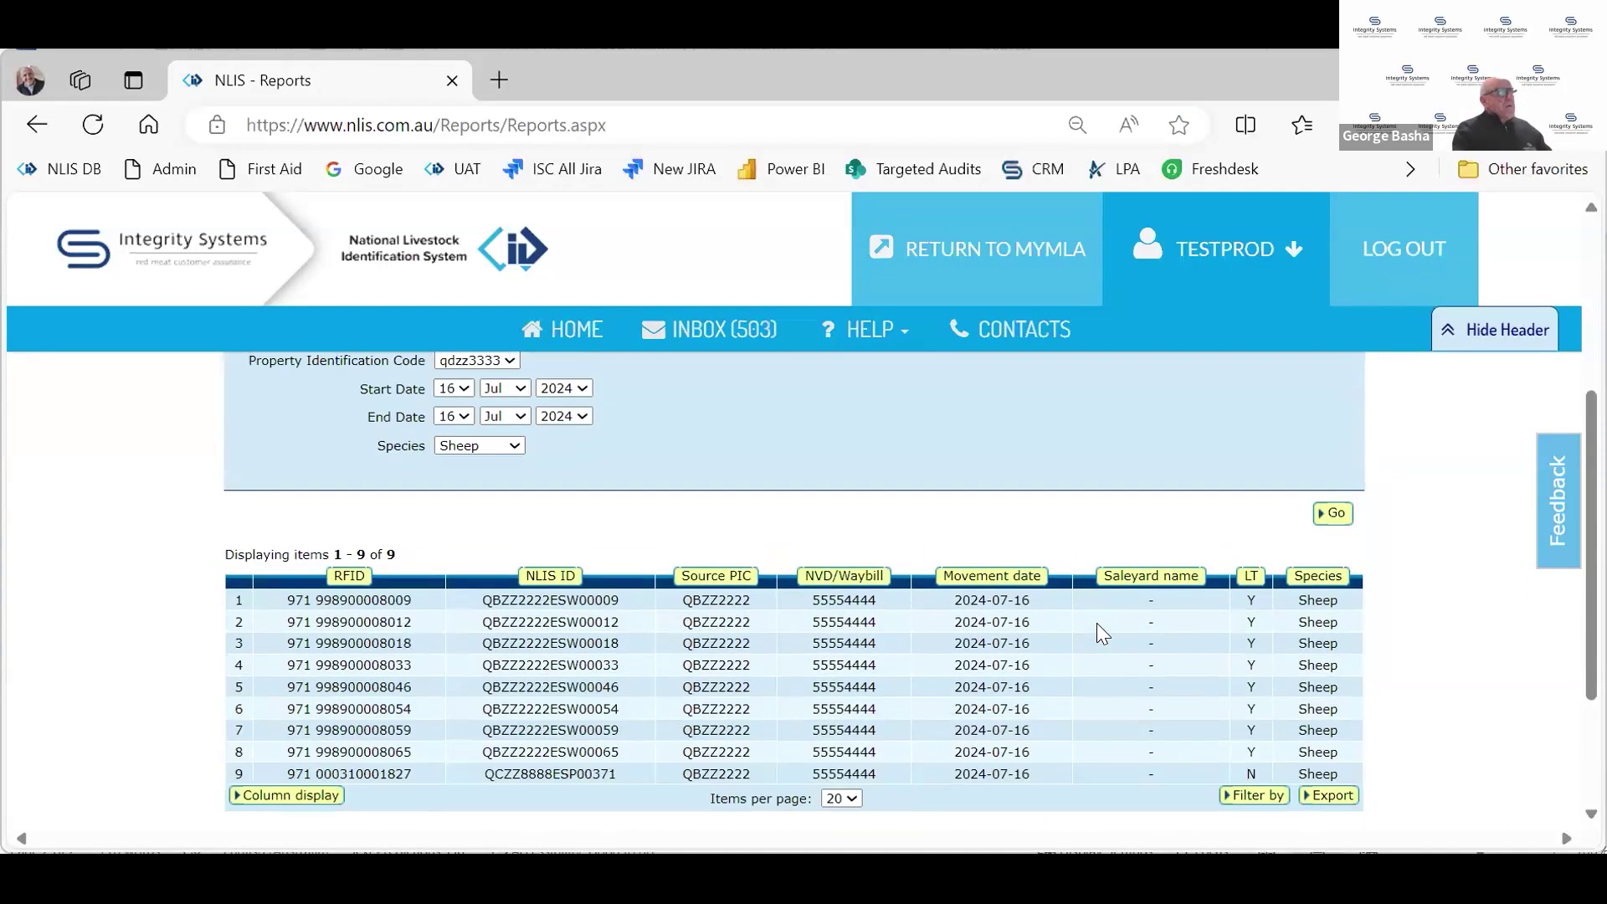